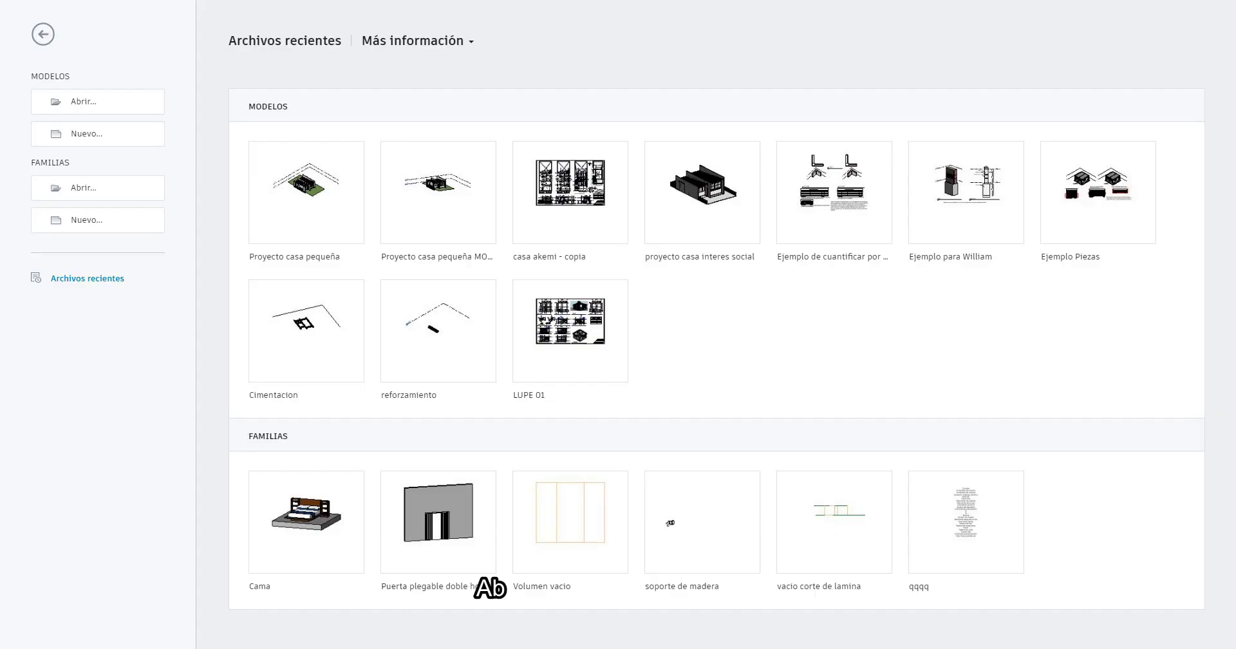
Step: Create a new family from the Perfil métrico.rft profile template
{"action": "left_click", "coordinate": [66, 225]}
{"action": "scroll", "coordinate": [798, 356], "scroll_direction": "down", "scroll_amount": 3}
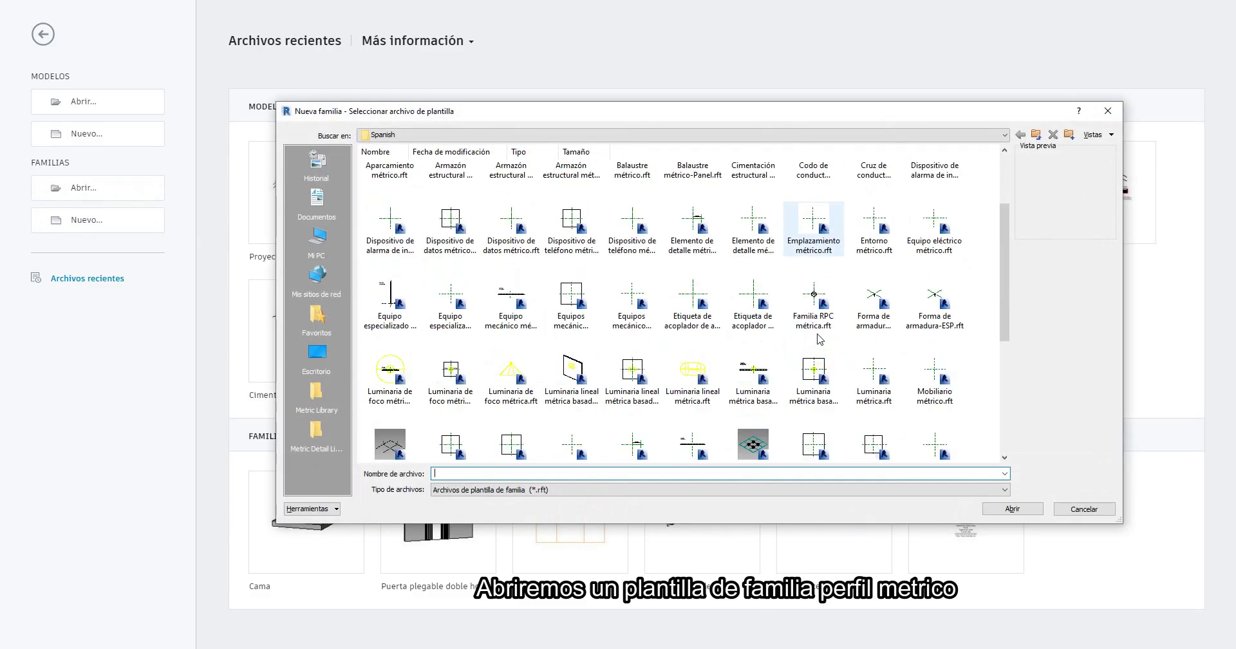
{"action": "scroll", "coordinate": [798, 356], "scroll_direction": "down", "scroll_amount": 3}
{"action": "scroll", "coordinate": [799, 356], "scroll_direction": "down", "scroll_amount": 3}
{"action": "left_click", "coordinate": [752, 297]}
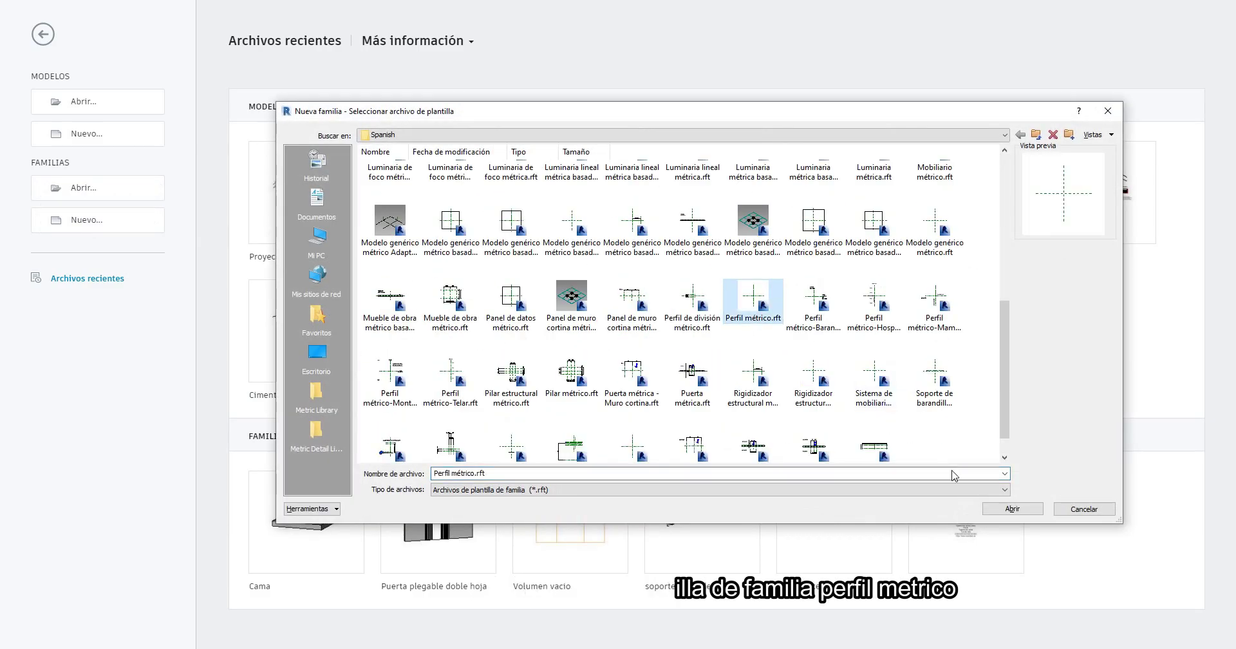
{"action": "left_click", "coordinate": [999, 509]}
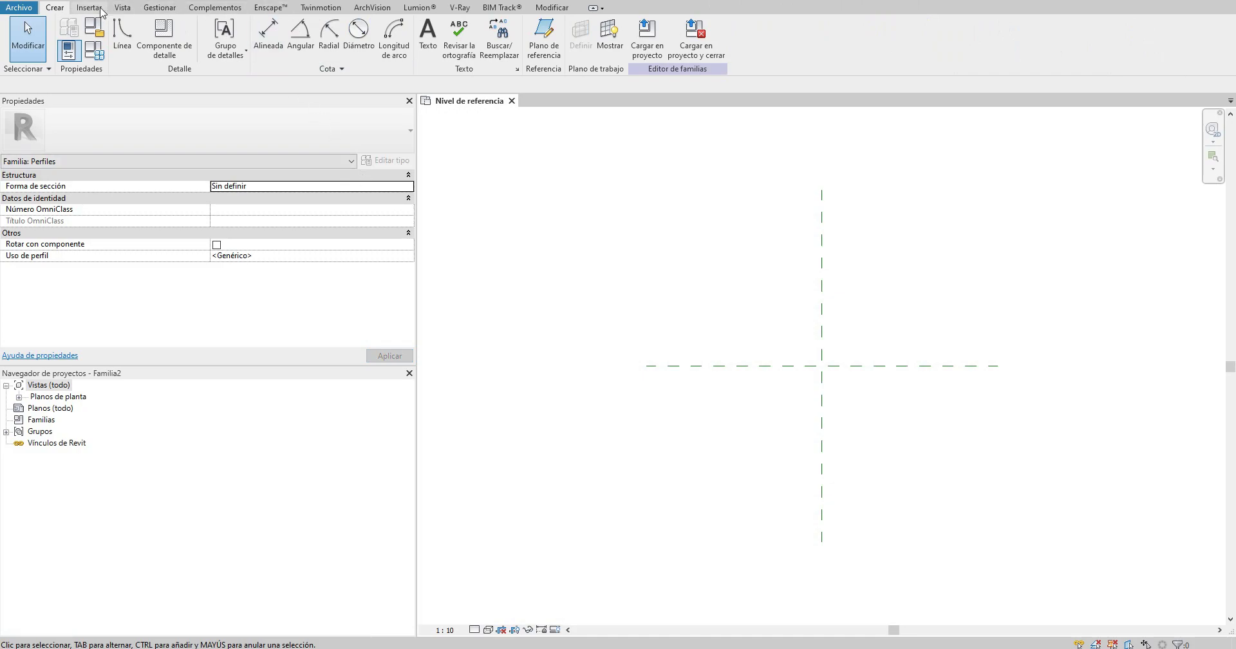
Step: Insert the image losacero ternium.JPG from Escritorio > Familias and place it in the view
{"action": "left_click", "coordinate": [90, 8]}
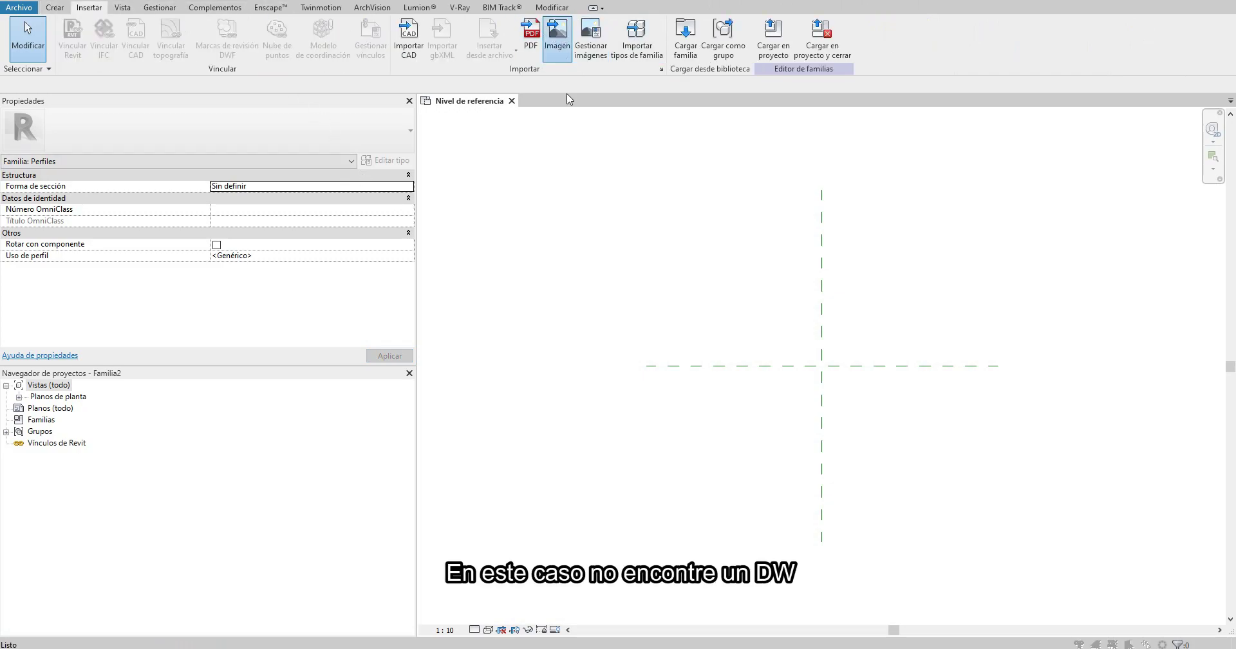
{"action": "left_click", "coordinate": [699, 338]}
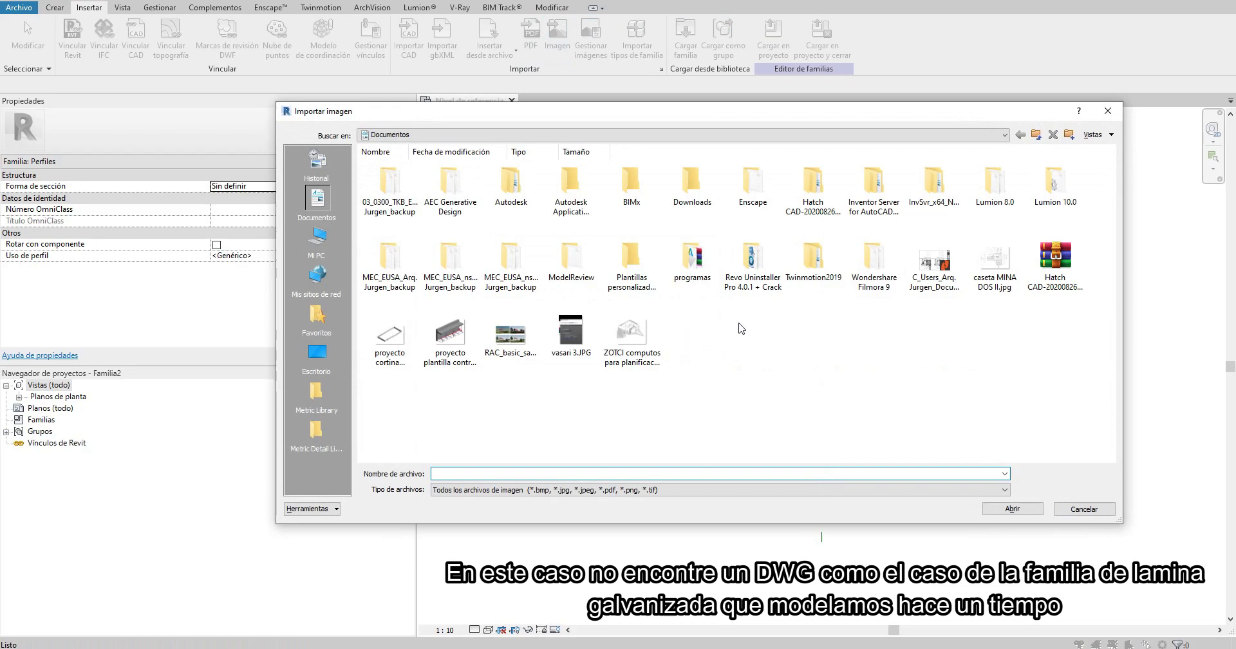
{"action": "left_click", "coordinate": [309, 354]}
{"action": "double_click", "coordinate": [697, 267]}
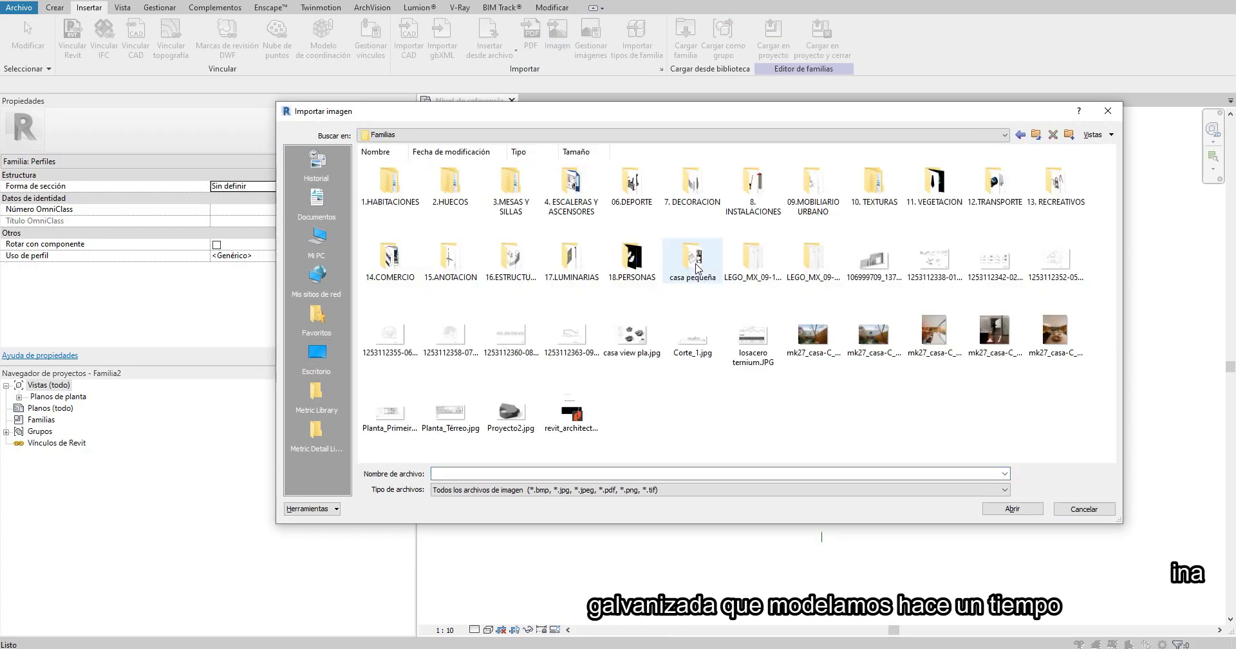
{"action": "left_click", "coordinate": [1000, 510]}
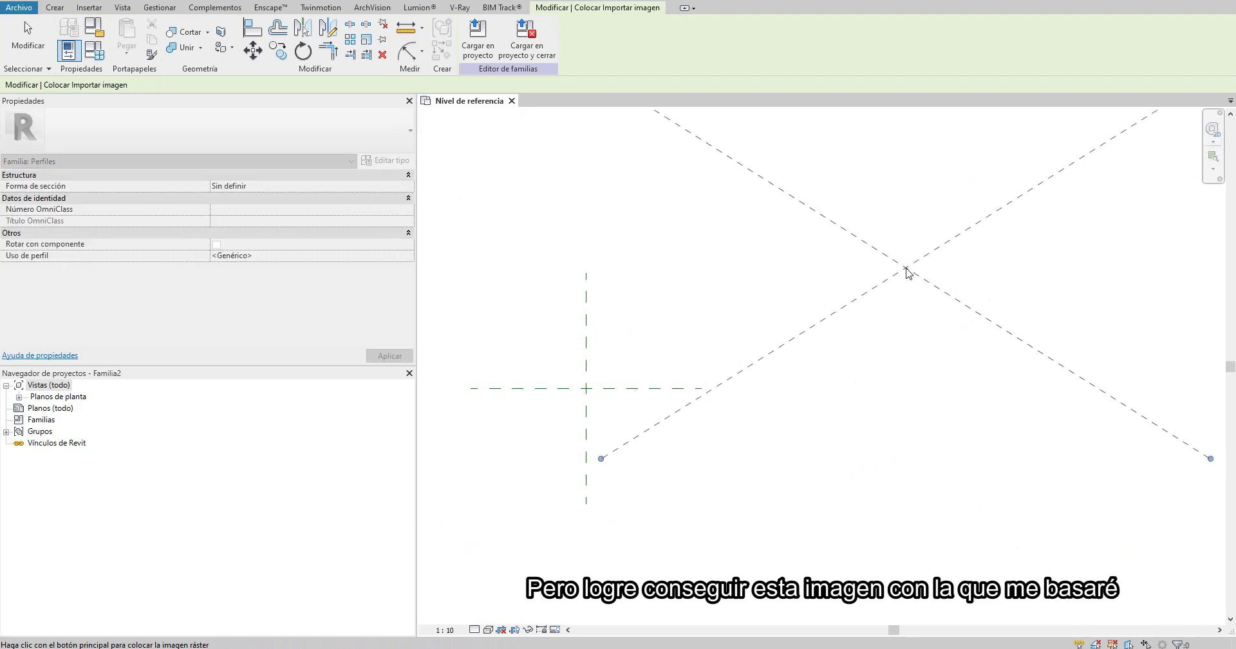
{"action": "left_click", "coordinate": [906, 273]}
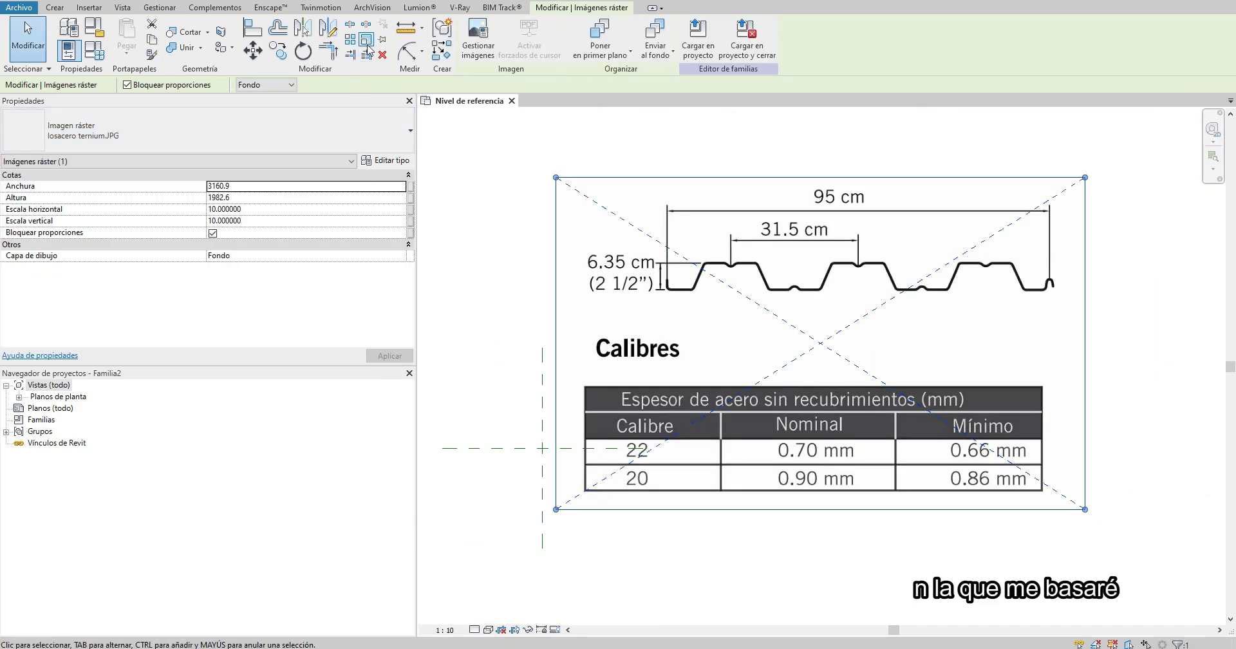
Step: Graphically rescale the losacero image so its 95 cm dimension measures exactly 95 cm
{"action": "left_click", "coordinate": [367, 48]}
{"action": "scroll", "coordinate": [667, 211], "scroll_direction": "up", "scroll_amount": 3}
{"action": "scroll", "coordinate": [666, 211], "scroll_direction": "up", "scroll_amount": 3}
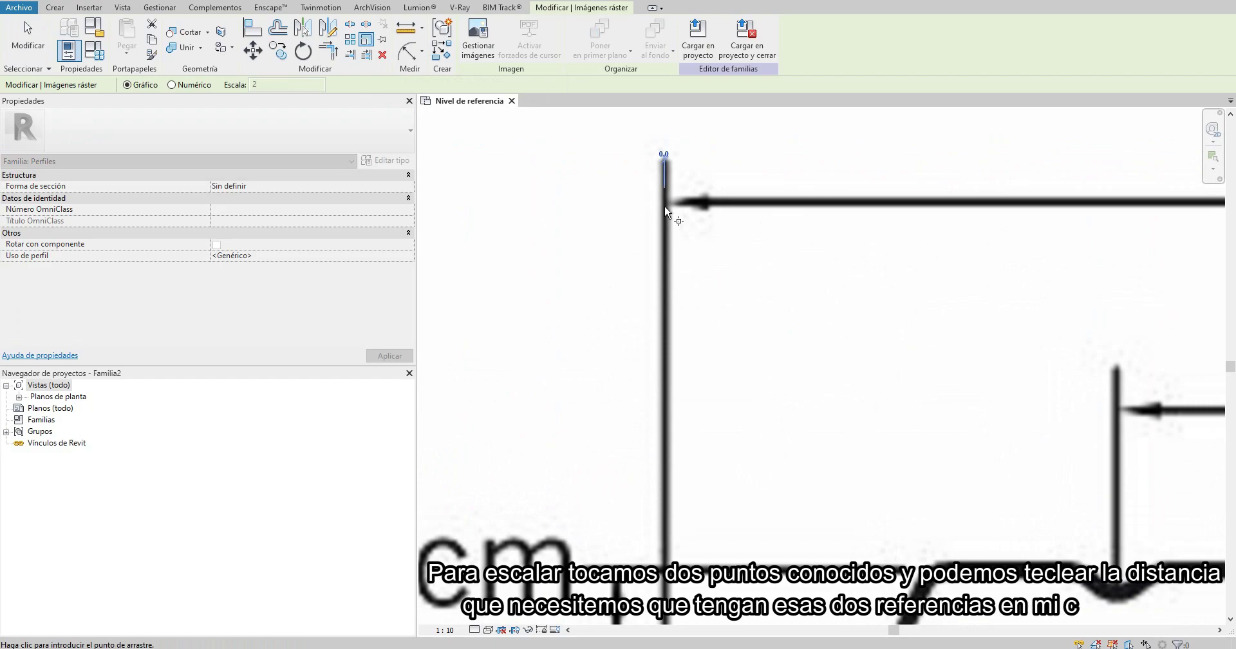
{"action": "left_click", "coordinate": [665, 206]}
{"action": "scroll", "coordinate": [666, 211], "scroll_direction": "down", "scroll_amount": 3}
{"action": "scroll", "coordinate": [1034, 262], "scroll_direction": "down", "scroll_amount": 2}
{"action": "scroll", "coordinate": [1035, 262], "scroll_direction": "up", "scroll_amount": 2}
{"action": "scroll", "coordinate": [1038, 253], "scroll_direction": "up", "scroll_amount": 3}
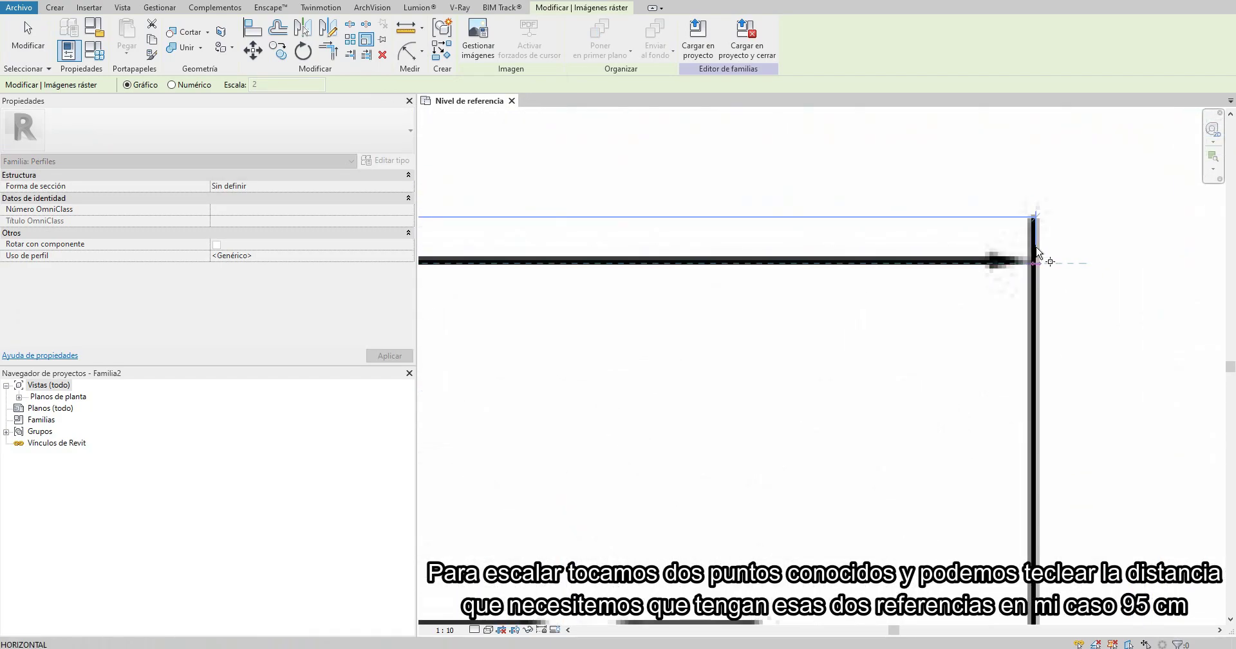
{"action": "scroll", "coordinate": [1036, 253], "scroll_direction": "up", "scroll_amount": 3}
{"action": "scroll", "coordinate": [1025, 280], "scroll_direction": "down", "scroll_amount": 3}
{"action": "scroll", "coordinate": [860, 287], "scroll_direction": "down", "scroll_amount": 2}
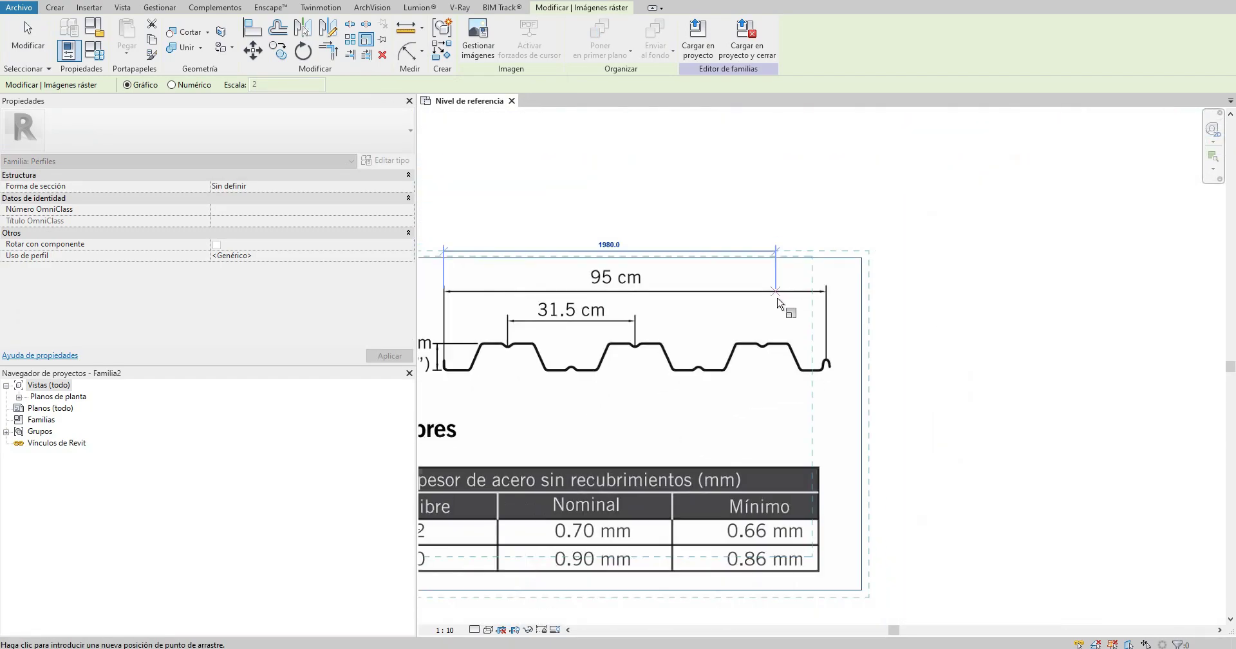
{"action": "left_click", "coordinate": [848, 301]}
{"action": "type", "text": "95"}
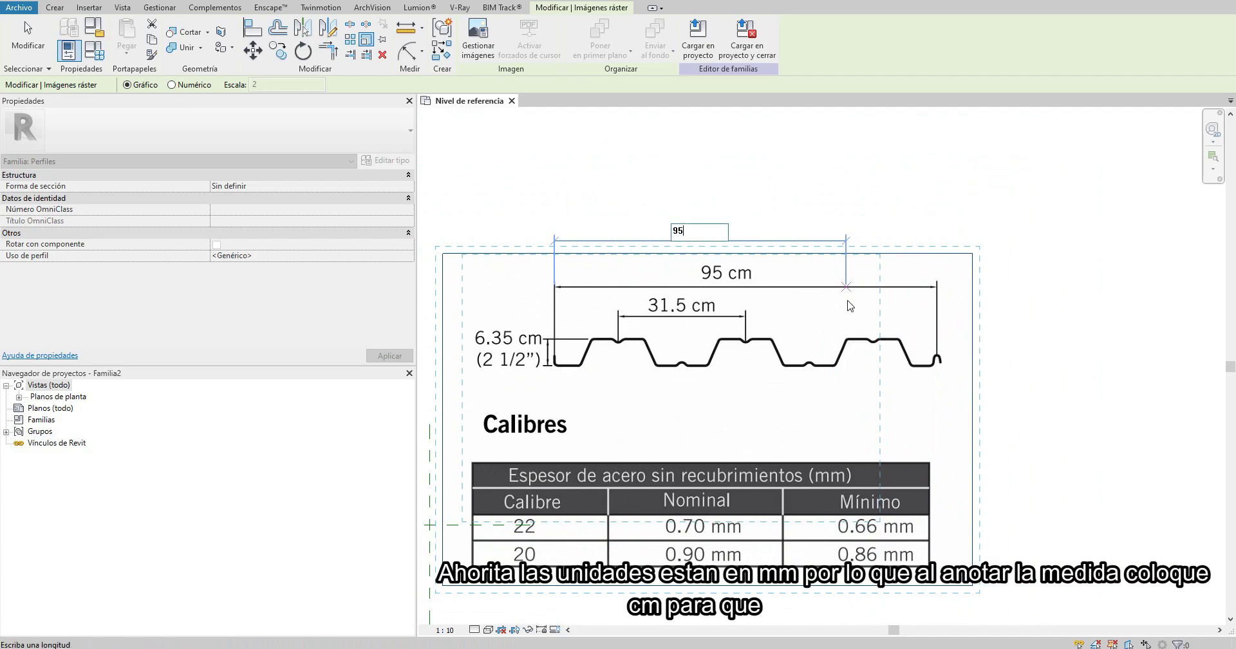
{"action": "key", "text": "Return"}
{"action": "left_click", "coordinate": [754, 311]}
{"action": "middle_click_drag", "start_coordinate": [775, 332], "coordinate": [860, 342]}
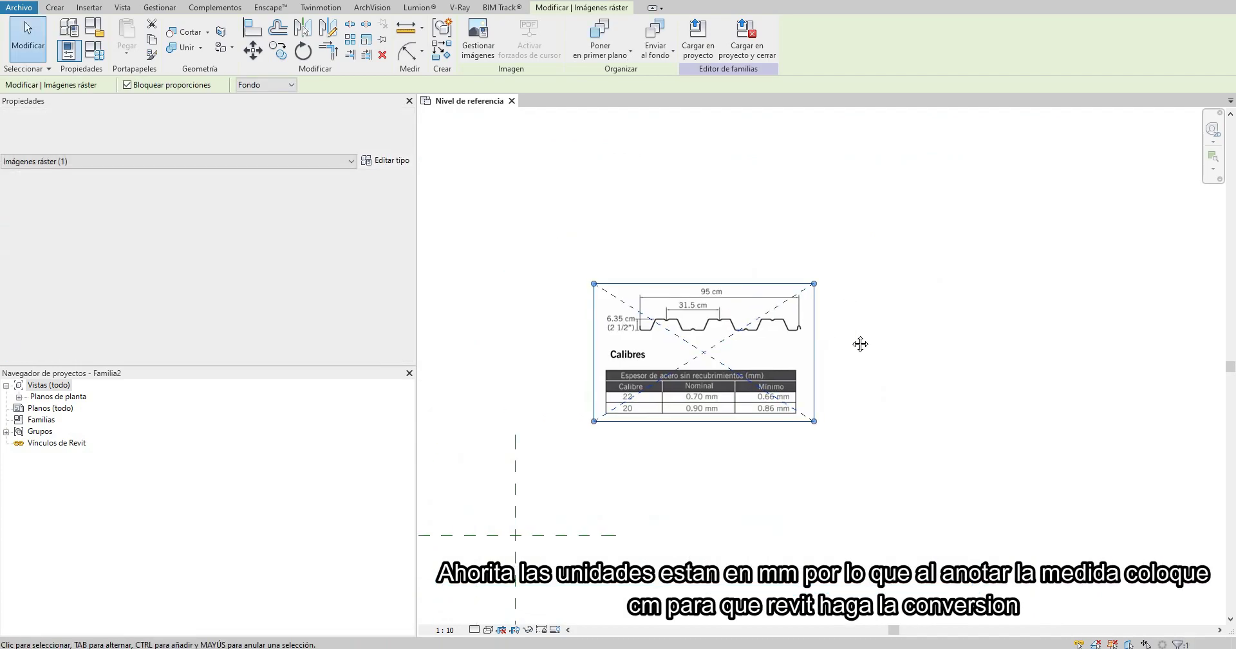
Step: Set project length units to centimetres, rounded to 2 decimal places
{"action": "left_click", "coordinate": [166, 11]}
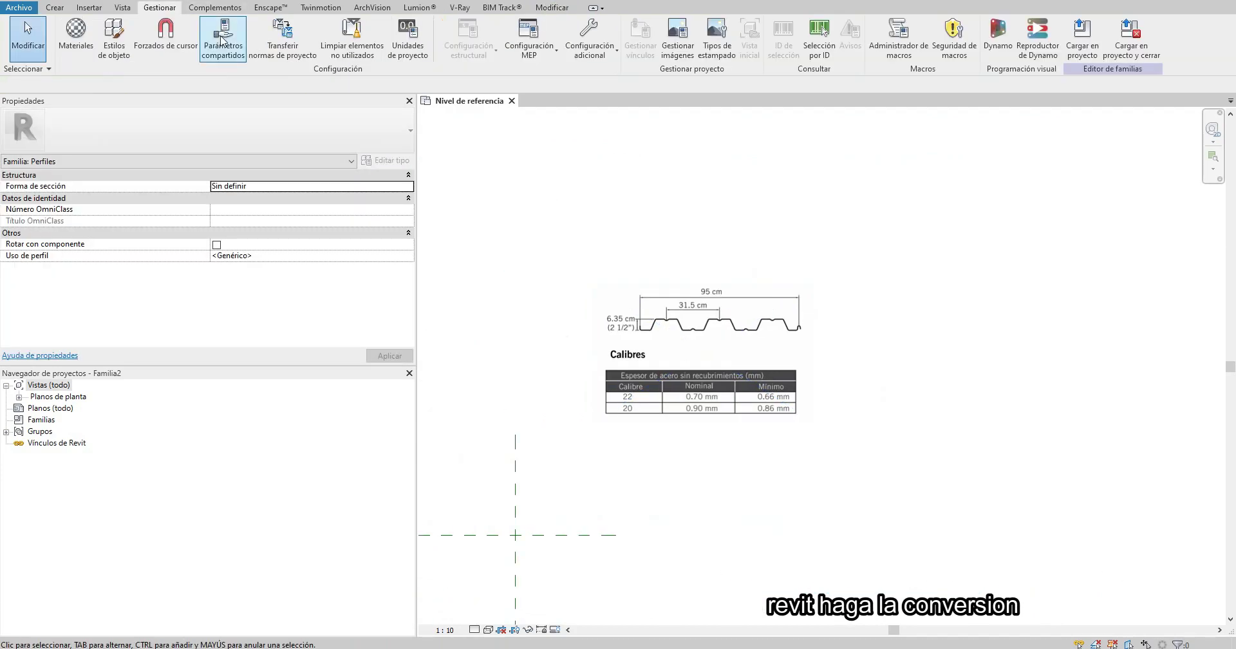
{"action": "left_click", "coordinate": [409, 40]}
{"action": "left_click", "coordinate": [761, 233]}
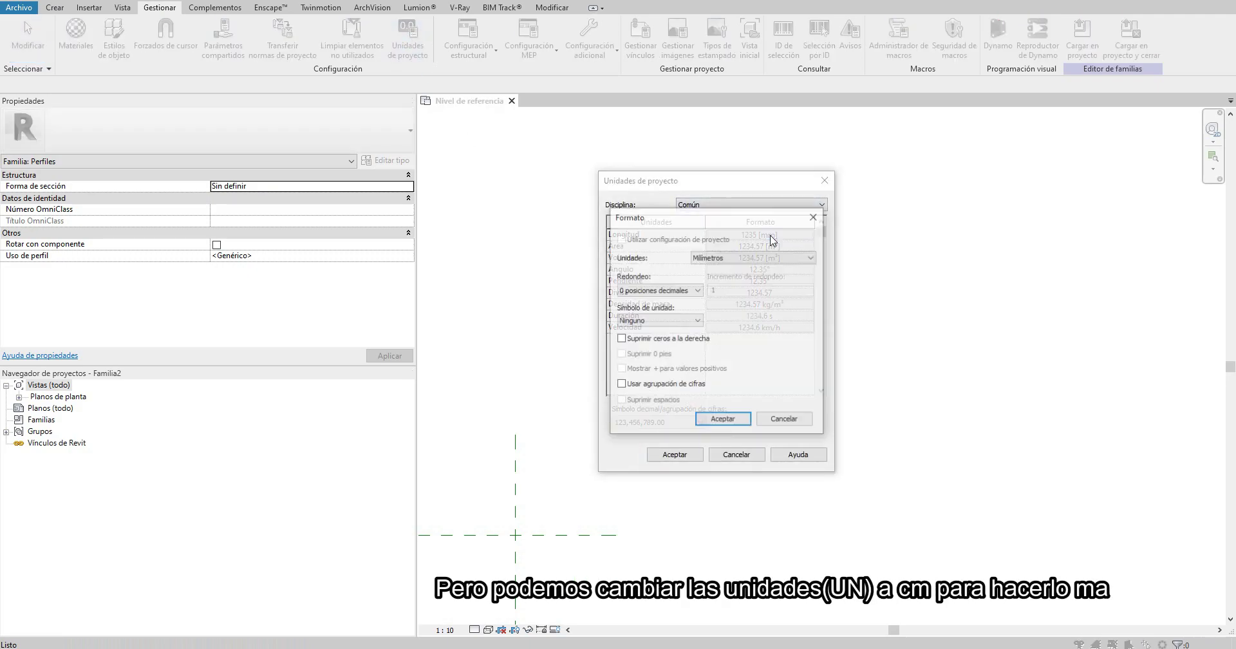
{"action": "left_click", "coordinate": [747, 257]}
{"action": "left_click", "coordinate": [722, 320]}
{"action": "left_click", "coordinate": [652, 291]}
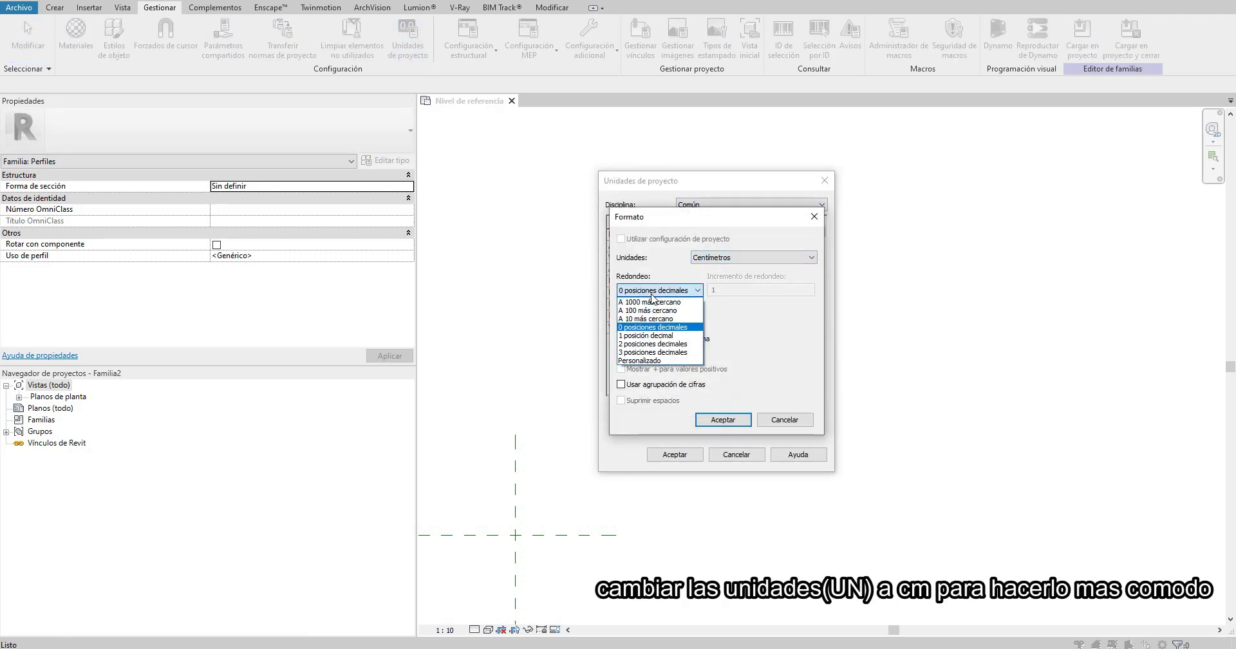
{"action": "left_click", "coordinate": [641, 345]}
{"action": "left_click", "coordinate": [714, 421]}
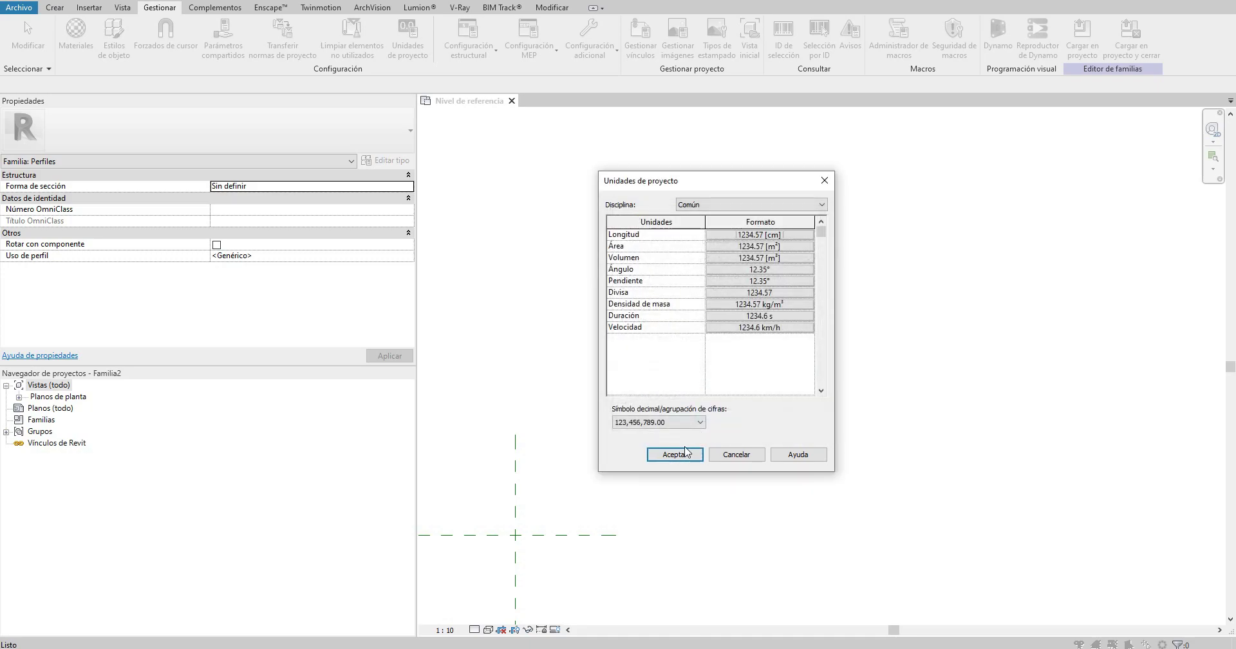
{"action": "left_click", "coordinate": [679, 456]}
Step: Check the reference image and frame the deck profile in the view
{"action": "left_click", "coordinate": [713, 387]}
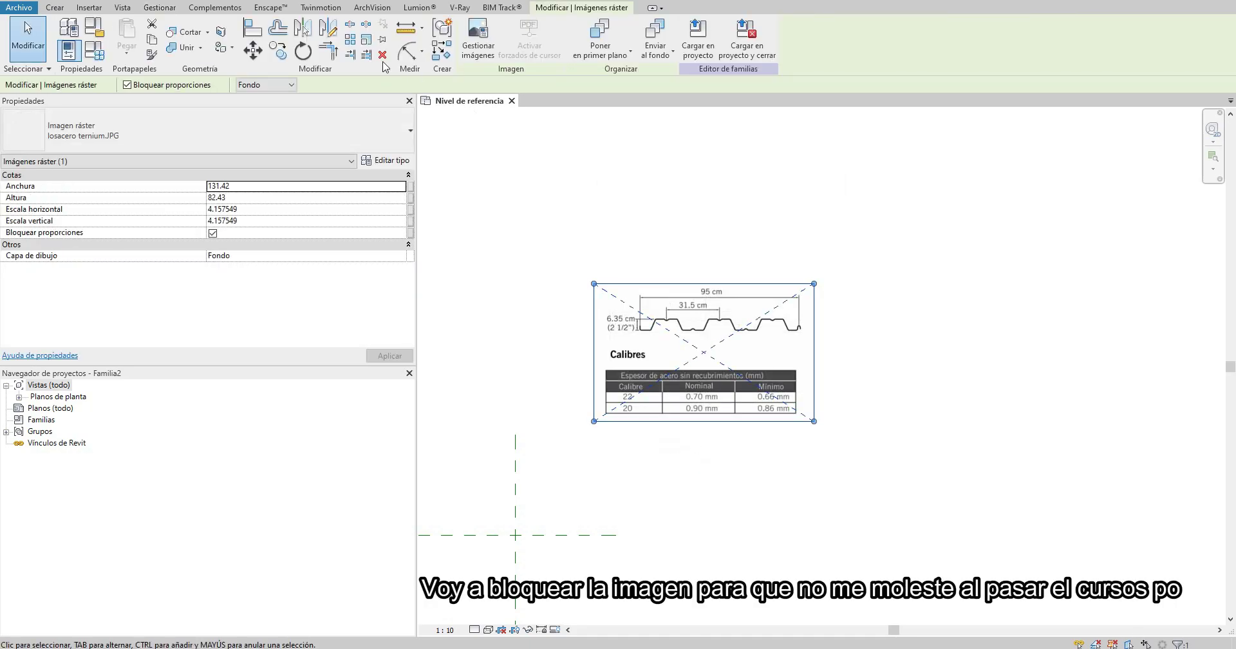
{"action": "left_click", "coordinate": [496, 196]}
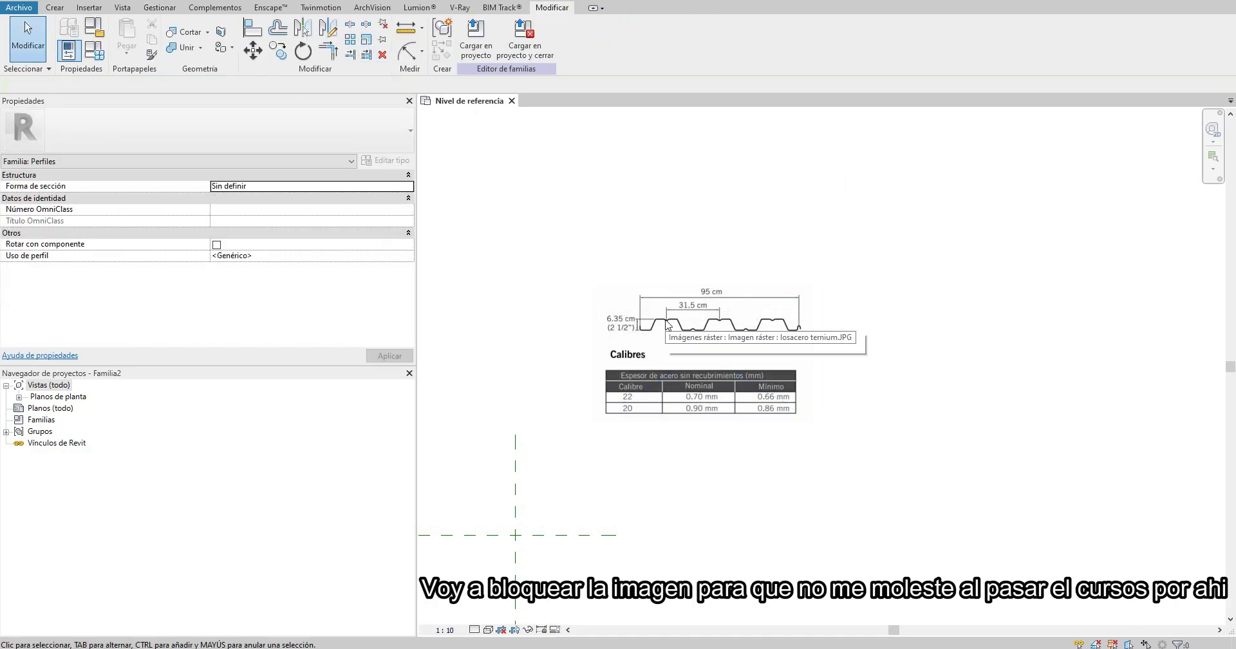
{"action": "scroll", "coordinate": [665, 323], "scroll_direction": "up", "scroll_amount": 3}
{"action": "scroll", "coordinate": [660, 341], "scroll_direction": "up", "scroll_amount": 3}
{"action": "scroll", "coordinate": [667, 342], "scroll_direction": "up", "scroll_amount": 2}
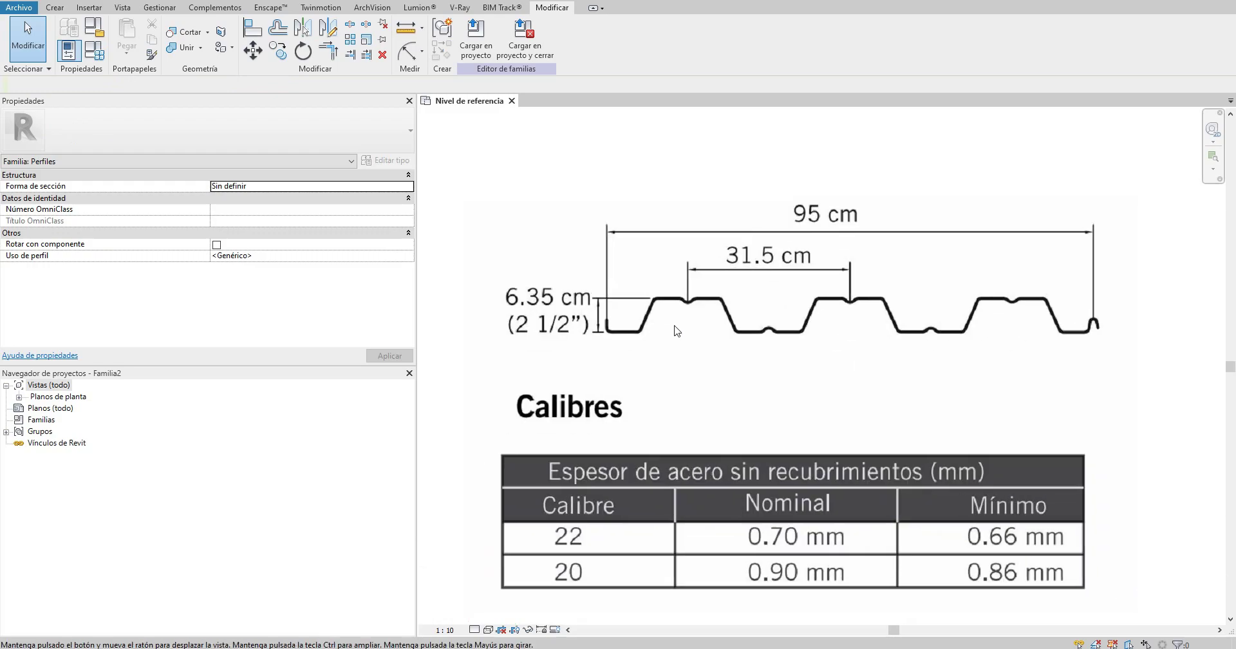
{"action": "scroll", "coordinate": [674, 328], "scroll_direction": "up", "scroll_amount": 2}
{"action": "middle_click_drag", "start_coordinate": [761, 320], "coordinate": [675, 341]}
Step: Draw a vertical line through the first crest of the deck profile
{"action": "left_click", "coordinate": [55, 8]}
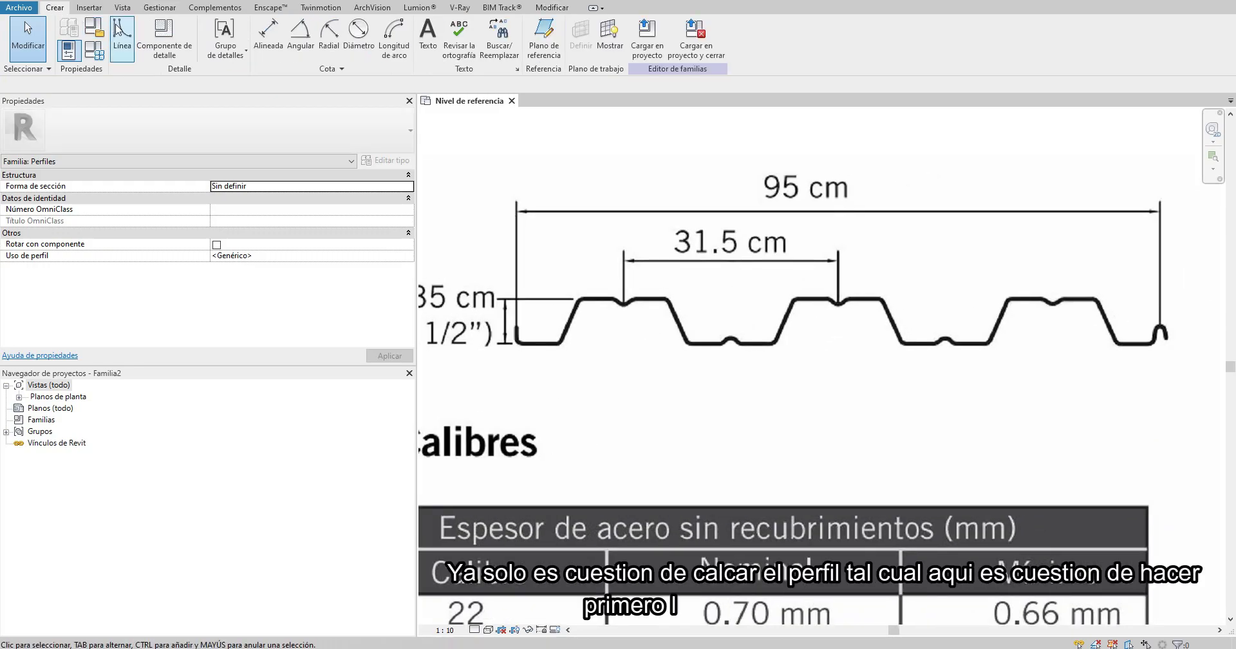
{"action": "scroll", "coordinate": [622, 247], "scroll_direction": "up", "scroll_amount": 4}
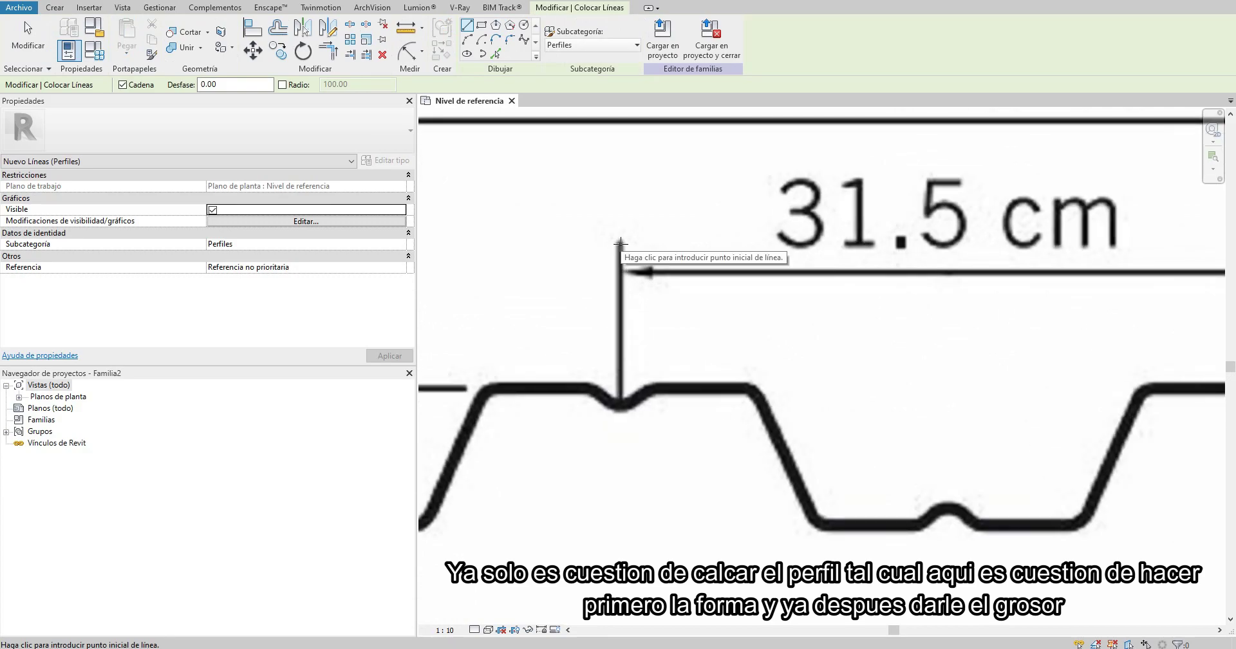
{"action": "left_click", "coordinate": [621, 244]}
{"action": "left_click", "coordinate": [620, 481]}
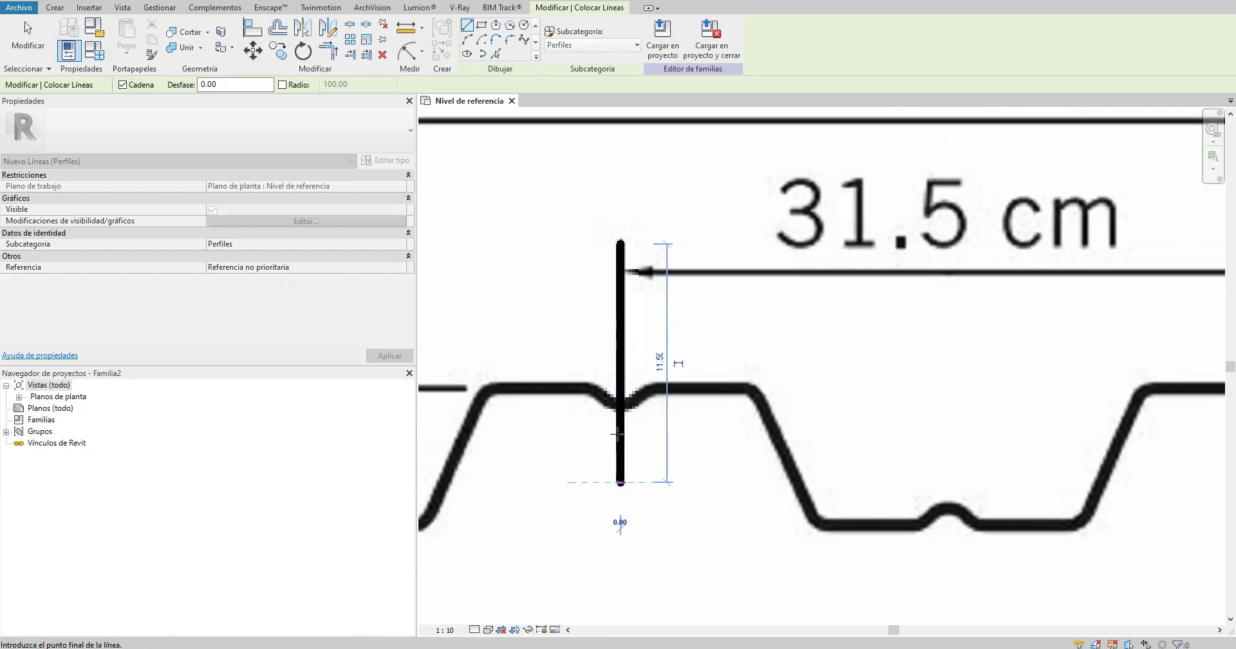
Step: Offset a copy of the vertical line 31.5 cm to the right
{"action": "left_click", "coordinate": [281, 29]}
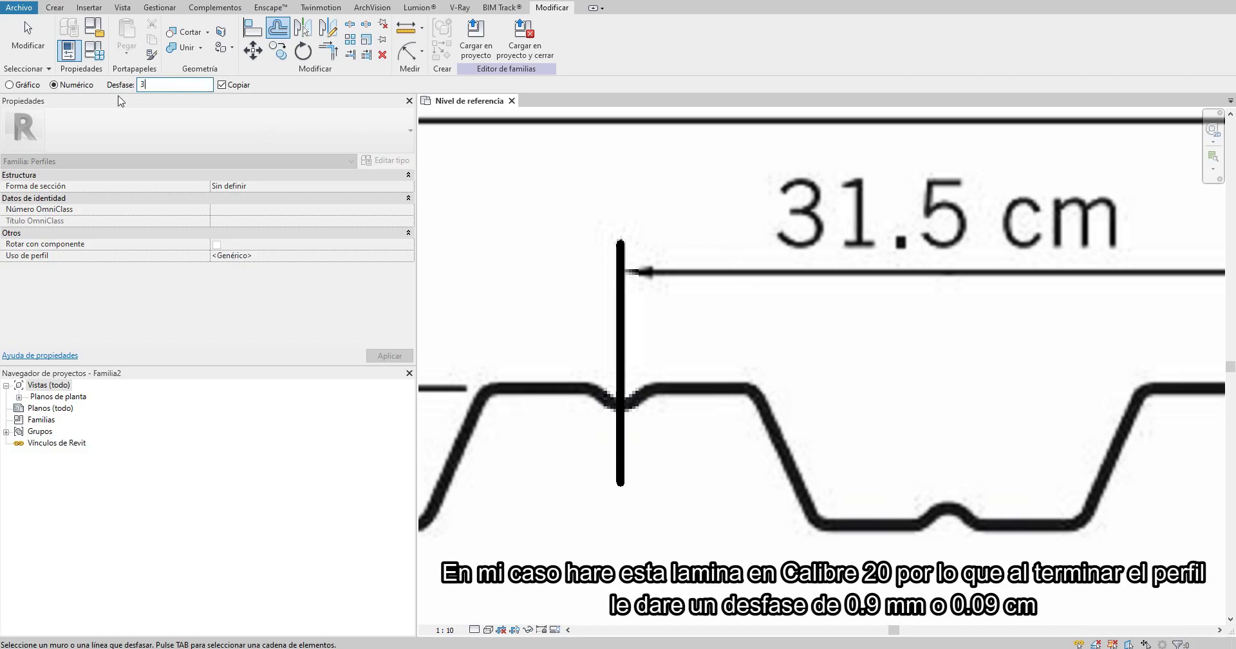
{"action": "scroll", "coordinate": [618, 311], "scroll_direction": "down", "scroll_amount": 2}
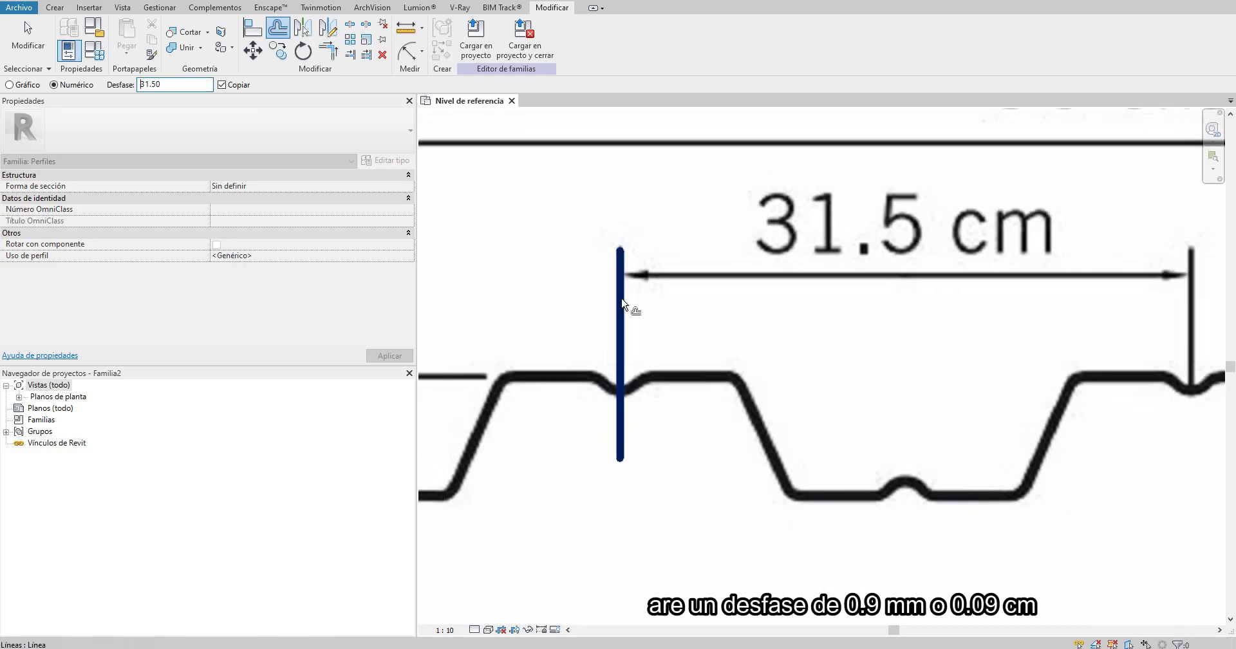
{"action": "left_click", "coordinate": [628, 315]}
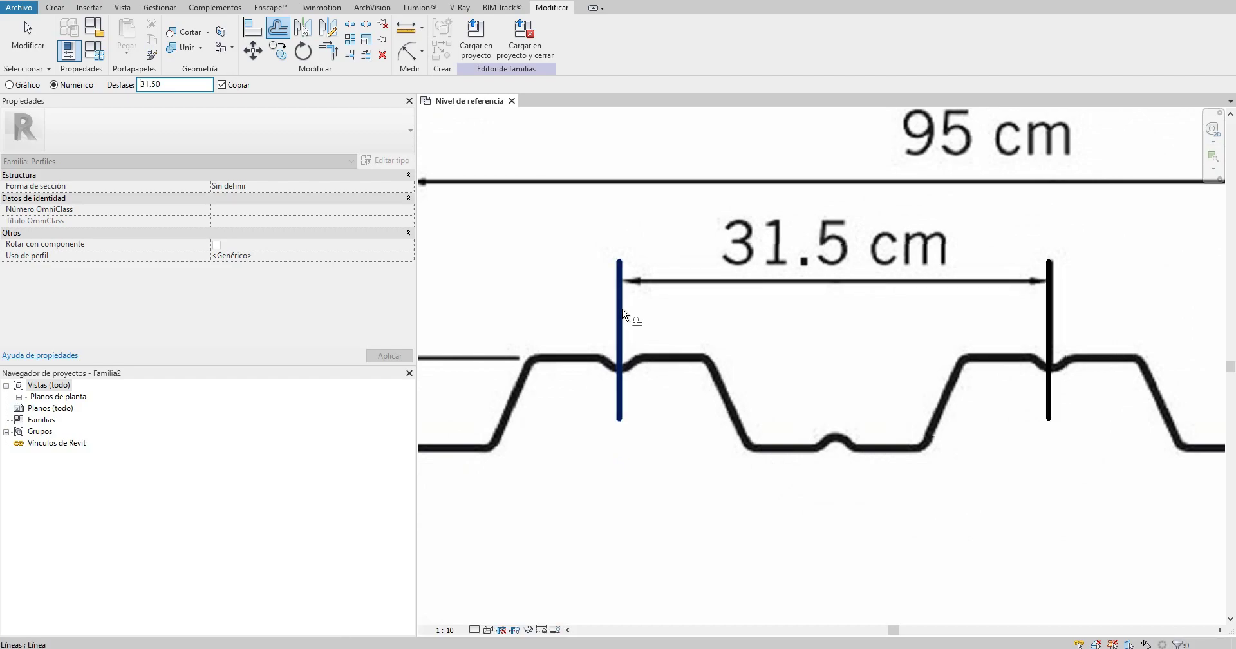
{"action": "scroll", "coordinate": [850, 358], "scroll_direction": "down", "scroll_amount": 2}
{"action": "key", "text": "Escape"}
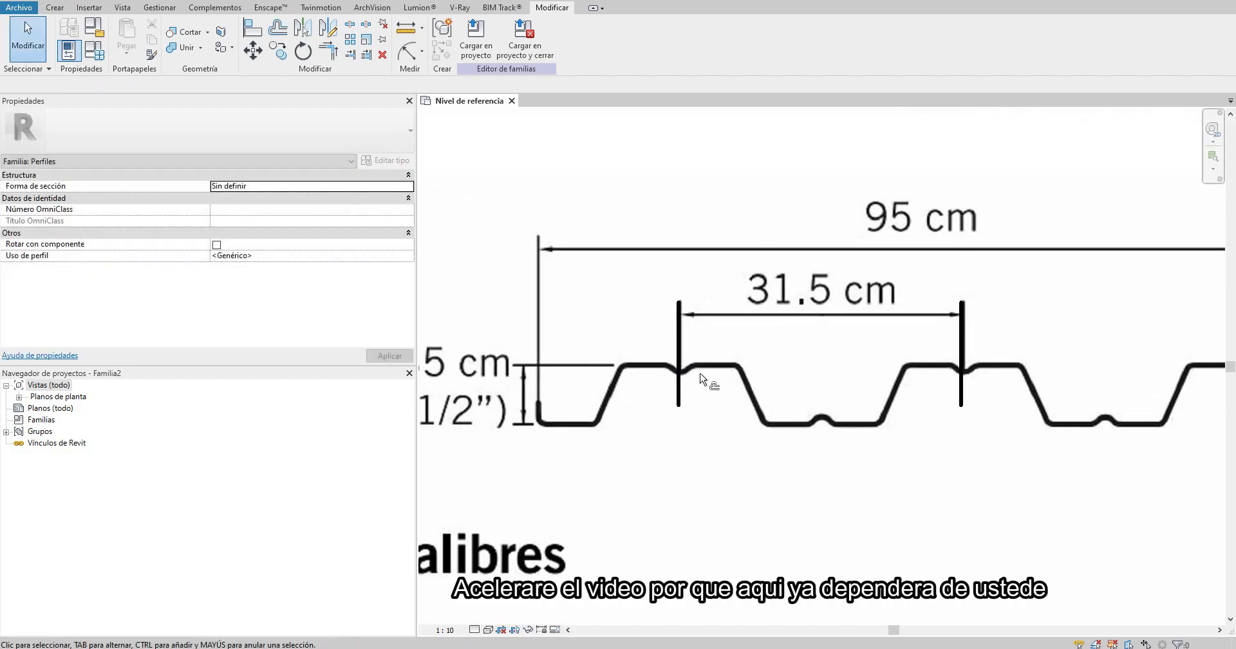
Step: Trace the rib's flat crest top and sloping side over the reference image
{"action": "left_click", "coordinate": [54, 7]}
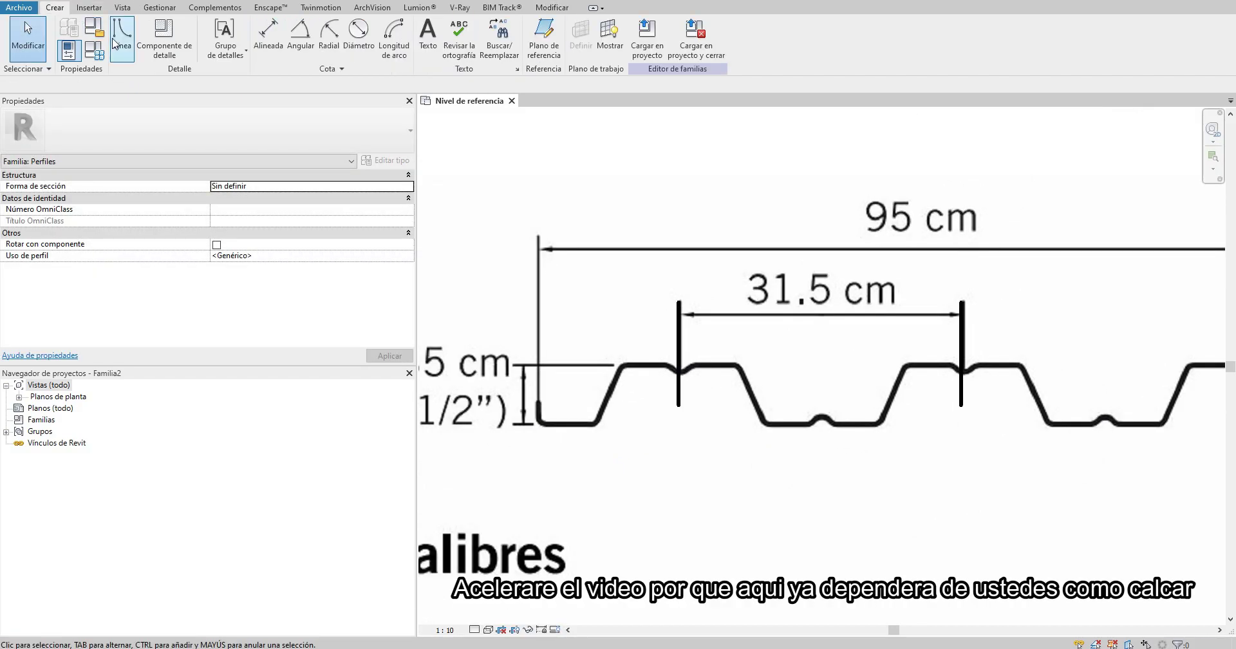
{"action": "left_click", "coordinate": [122, 35]}
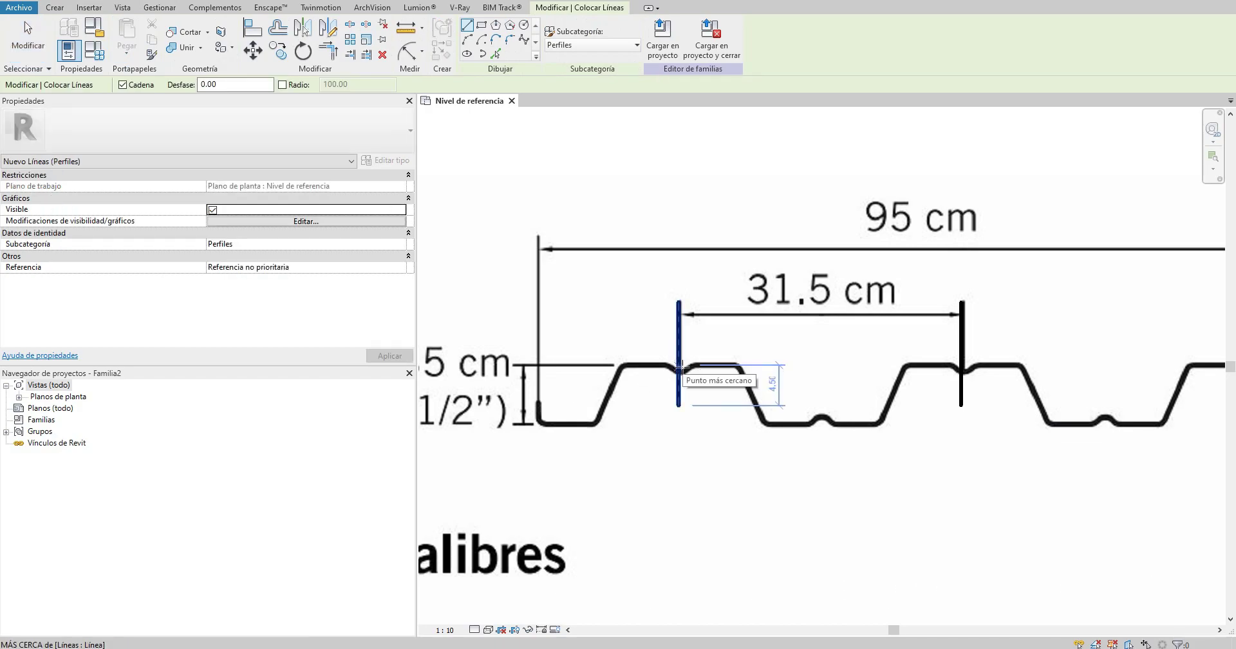
{"action": "left_click", "coordinate": [680, 365]}
{"action": "scroll", "coordinate": [734, 365], "scroll_direction": "up", "scroll_amount": 2}
{"action": "left_click", "coordinate": [736, 366]}
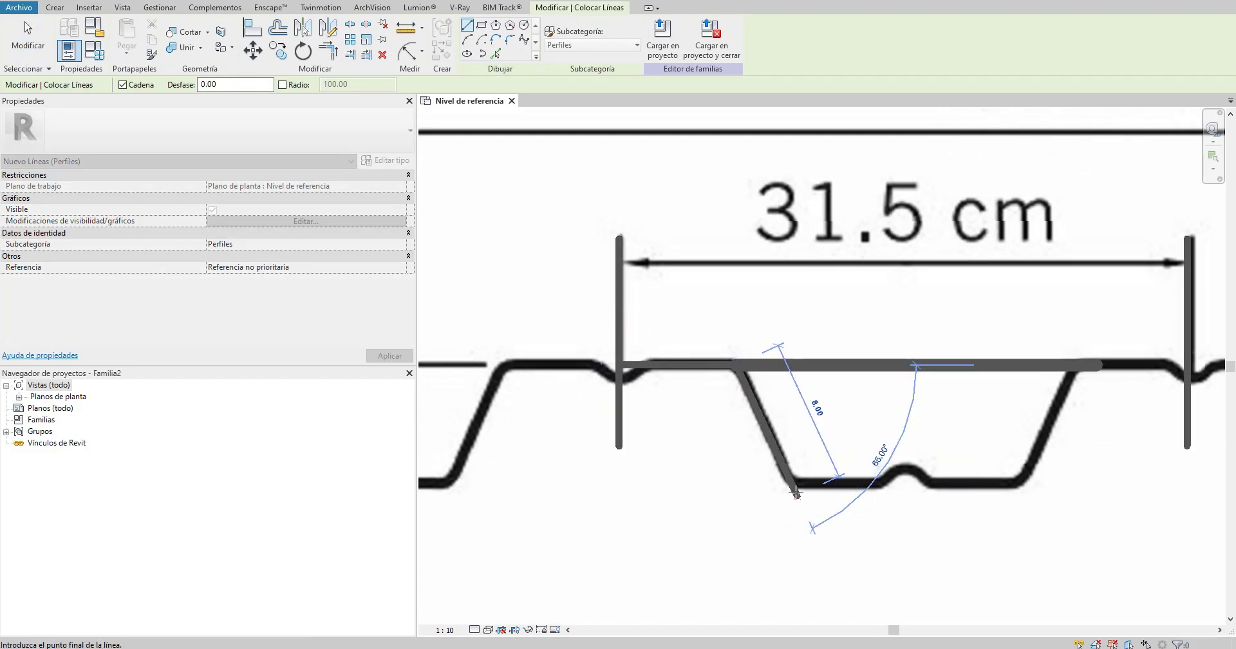
{"action": "left_click", "coordinate": [796, 493]}
{"action": "key", "text": "Escape"}
{"action": "key", "text": "Escape"}
Step: Offset the top line down to form the rib bottom and stretch it along the base
{"action": "key", "text": "o"}
{"action": "key", "text": "f"}
{"action": "scroll", "coordinate": [623, 351], "scroll_direction": "down", "scroll_amount": 3}
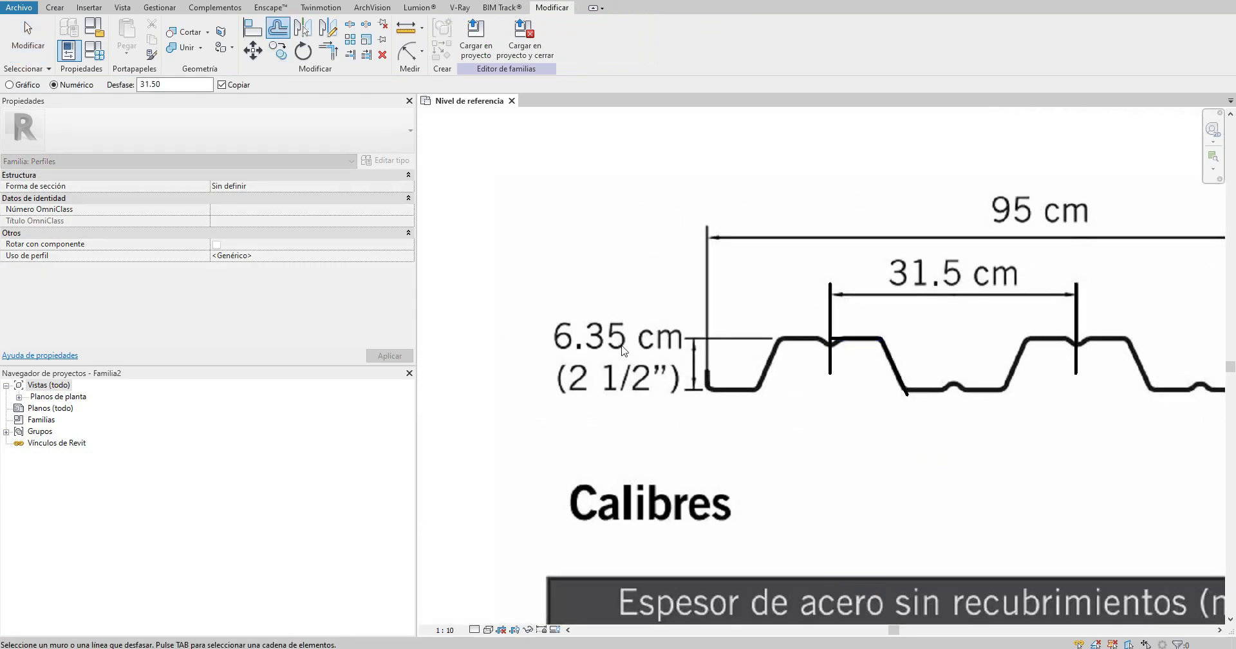
{"action": "scroll", "coordinate": [850, 343], "scroll_direction": "up", "scroll_amount": 2}
{"action": "left_click", "coordinate": [860, 338]}
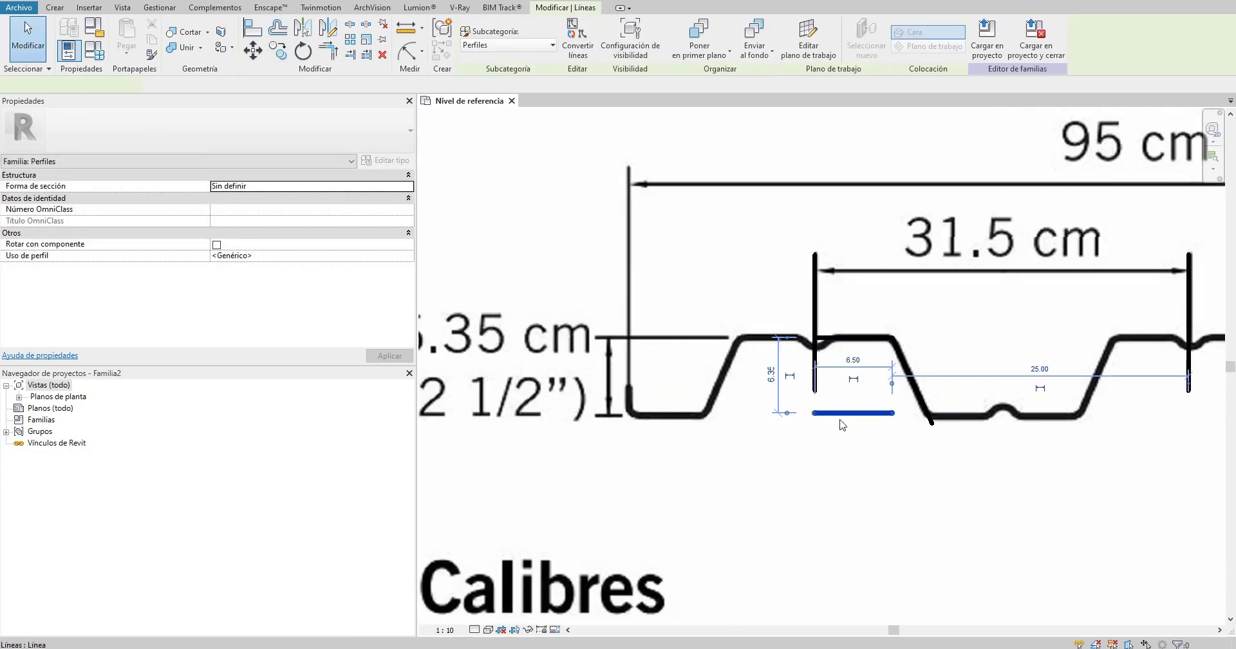
{"action": "left_click_drag", "start_coordinate": [889, 414], "coordinate": [1040, 412]}
Step: Copy the vertical reference line a distance of 31.5
{"action": "left_click", "coordinate": [781, 402]}
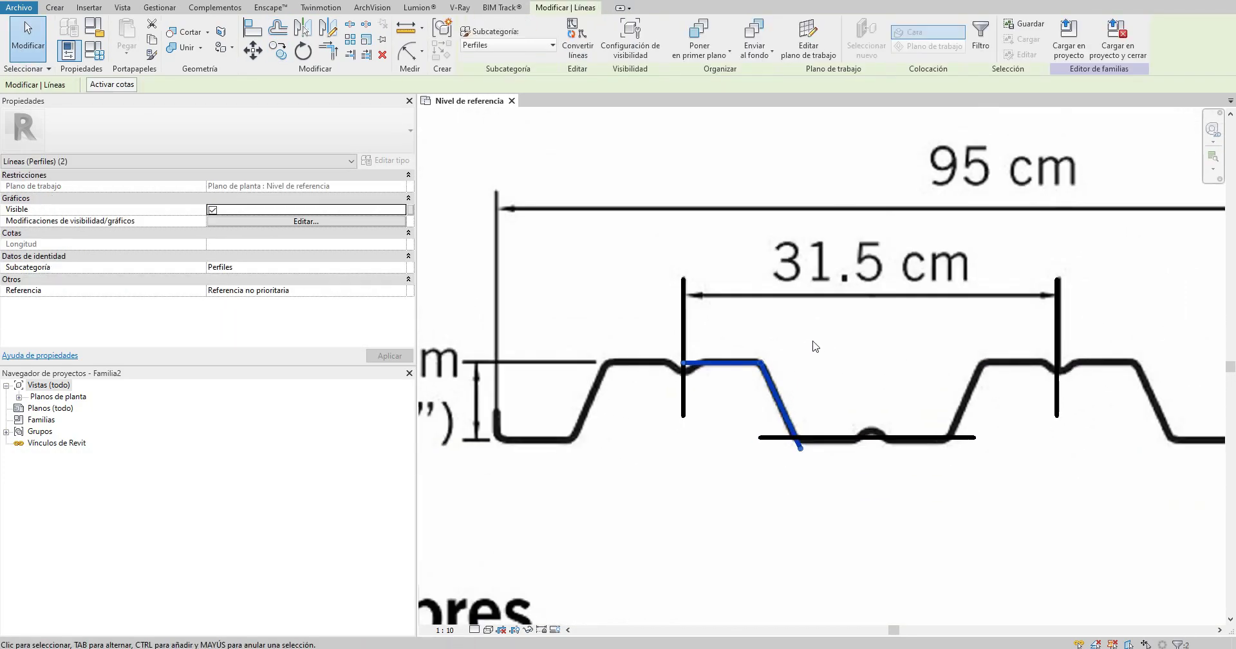
{"action": "left_click", "coordinate": [683, 347]}
{"action": "key", "text": "c"}
{"action": "key", "text": "o"}
{"action": "left_click", "coordinate": [757, 313]}
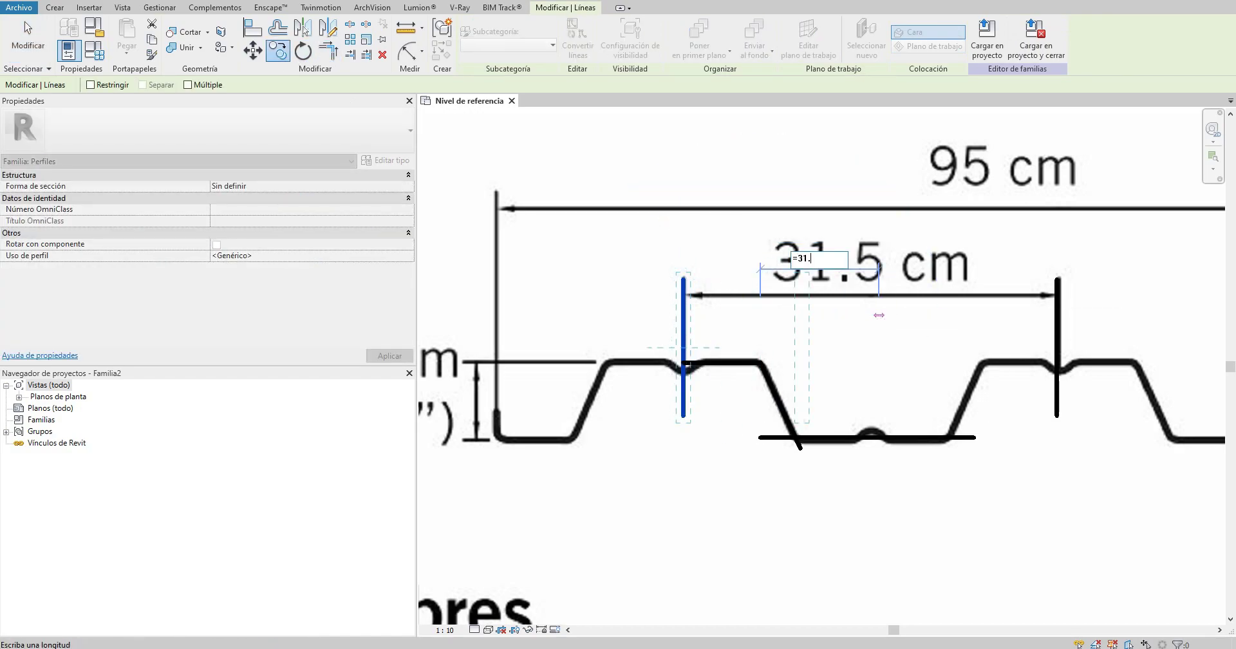
{"action": "type", "text": "5"}
{"action": "key", "text": "Return"}
Step: Mirror the crest top and slope lines to the right side of the rib
{"action": "scroll", "coordinate": [731, 334], "scroll_direction": "up", "scroll_amount": 2}
{"action": "left_click_drag", "start_coordinate": [731, 334], "coordinate": [631, 302]}
{"action": "key", "text": "m"}
{"action": "key", "text": "m"}
{"action": "left_click", "coordinate": [866, 322]}
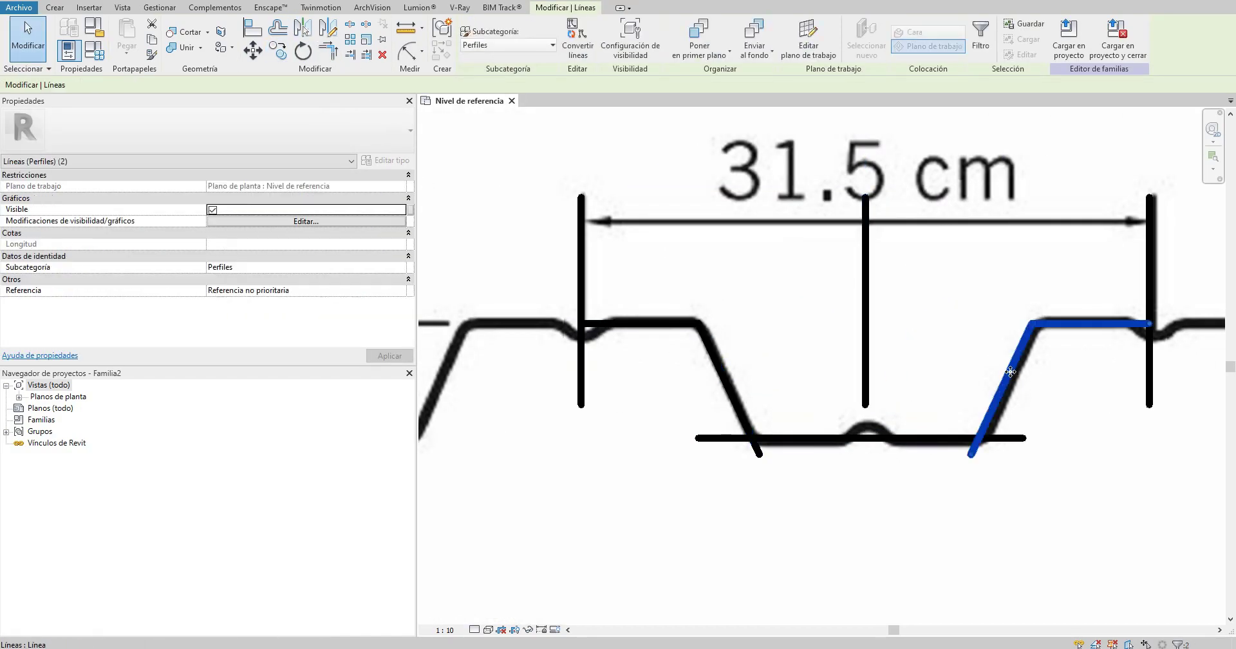
{"action": "key", "text": "Escape"}
Step: Delete the extra long bottom line and review the remaining crest and bottom lines
{"action": "scroll", "coordinate": [1010, 372], "scroll_direction": "down", "scroll_amount": 1}
{"action": "left_click", "coordinate": [908, 410]}
{"action": "key", "text": "Delete"}
{"action": "middle_click_drag", "start_coordinate": [610, 145], "coordinate": [674, 242]}
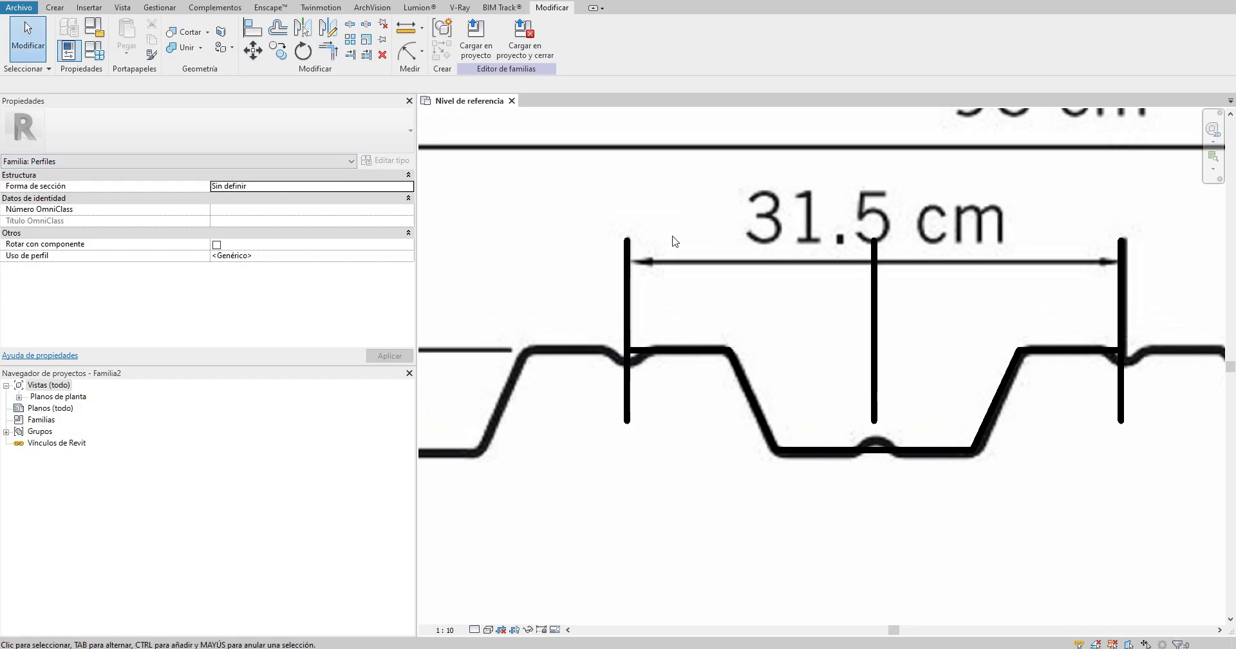
{"action": "left_click", "coordinate": [676, 350]}
{"action": "middle_click_drag", "start_coordinate": [773, 313], "coordinate": [751, 312]}
{"action": "key", "text": "Escape"}
{"action": "left_click", "coordinate": [1069, 349]}
{"action": "key", "text": "Escape"}
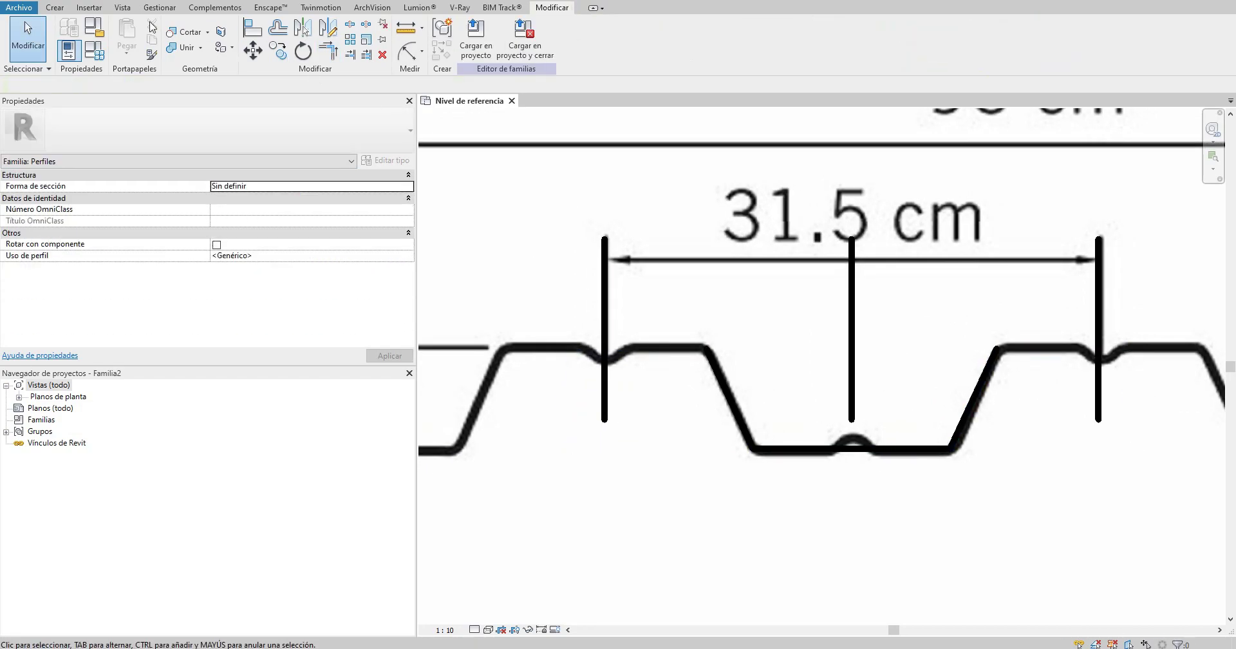
{"action": "left_click", "coordinate": [852, 361]}
Step: Draw a circle centred at the line crossing and trim it into an arc meeting the bottom line
{"action": "key", "text": "c"}
{"action": "key", "text": "s"}
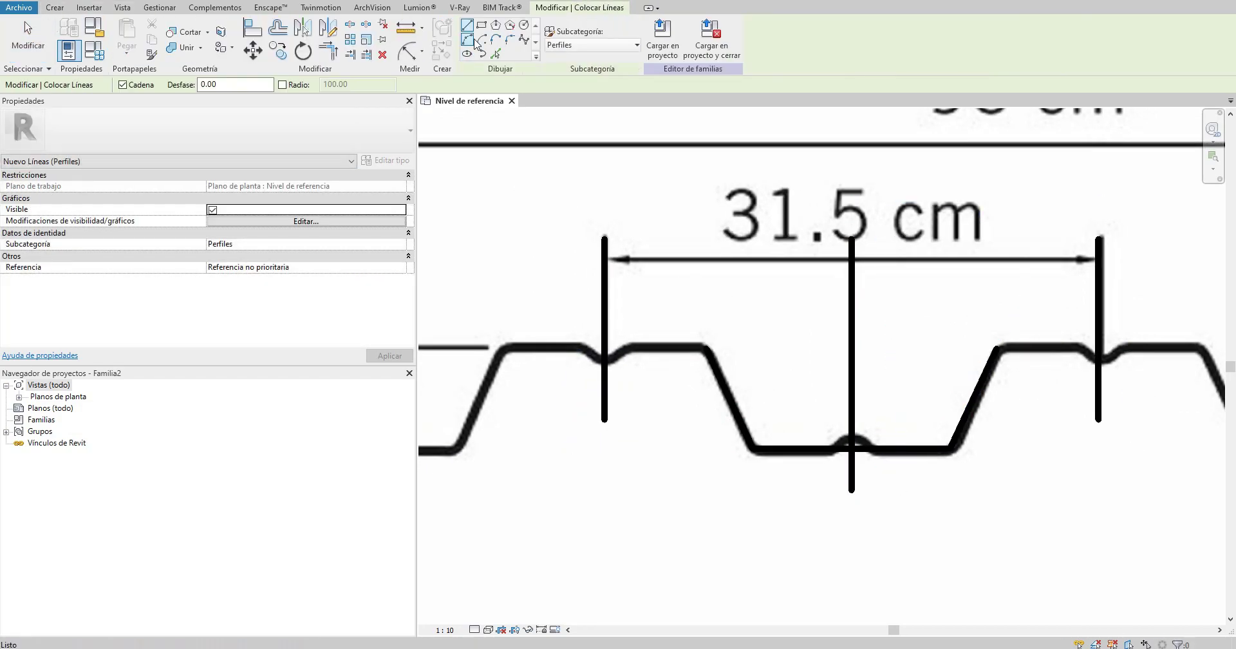
{"action": "scroll", "coordinate": [840, 450], "scroll_direction": "up", "scroll_amount": 4}
{"action": "left_click", "coordinate": [839, 454]}
{"action": "left_click", "coordinate": [838, 379]}
{"action": "key", "text": "t"}
{"action": "key", "text": "r"}
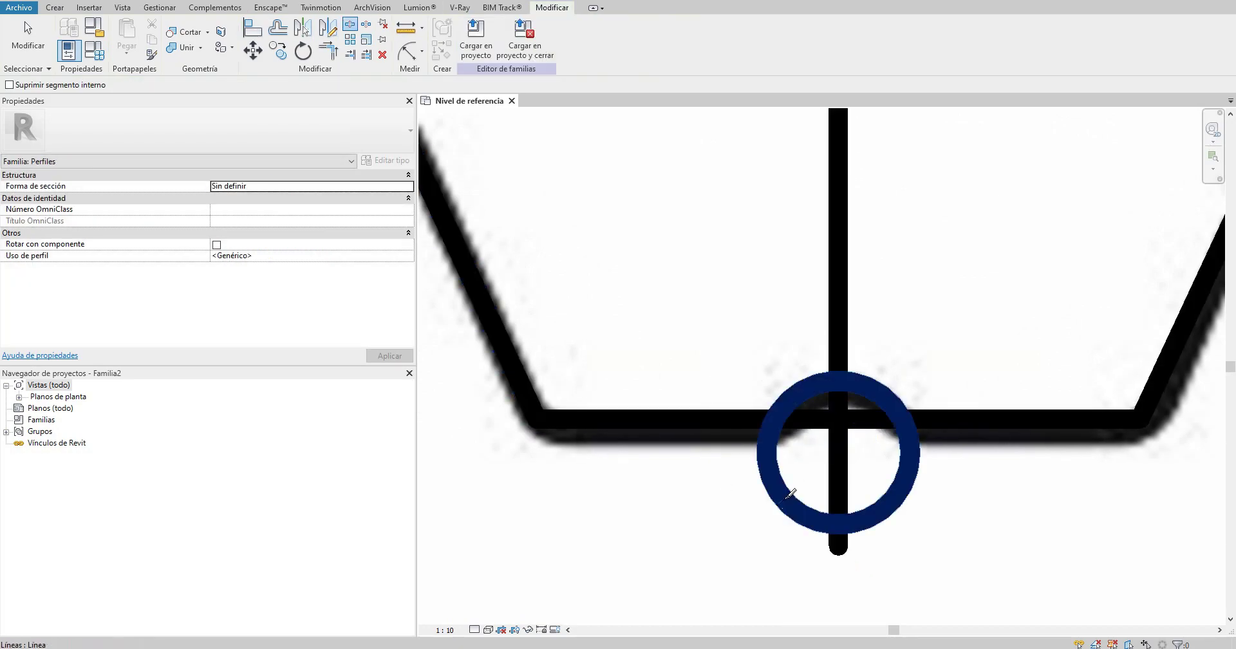
{"action": "left_click", "coordinate": [644, 422]}
{"action": "left_click", "coordinate": [783, 495]}
Step: Mirror the half bump across the vertical axis, then delete the axis line
{"action": "key", "text": "Escape"}
{"action": "left_click", "coordinate": [622, 420]}
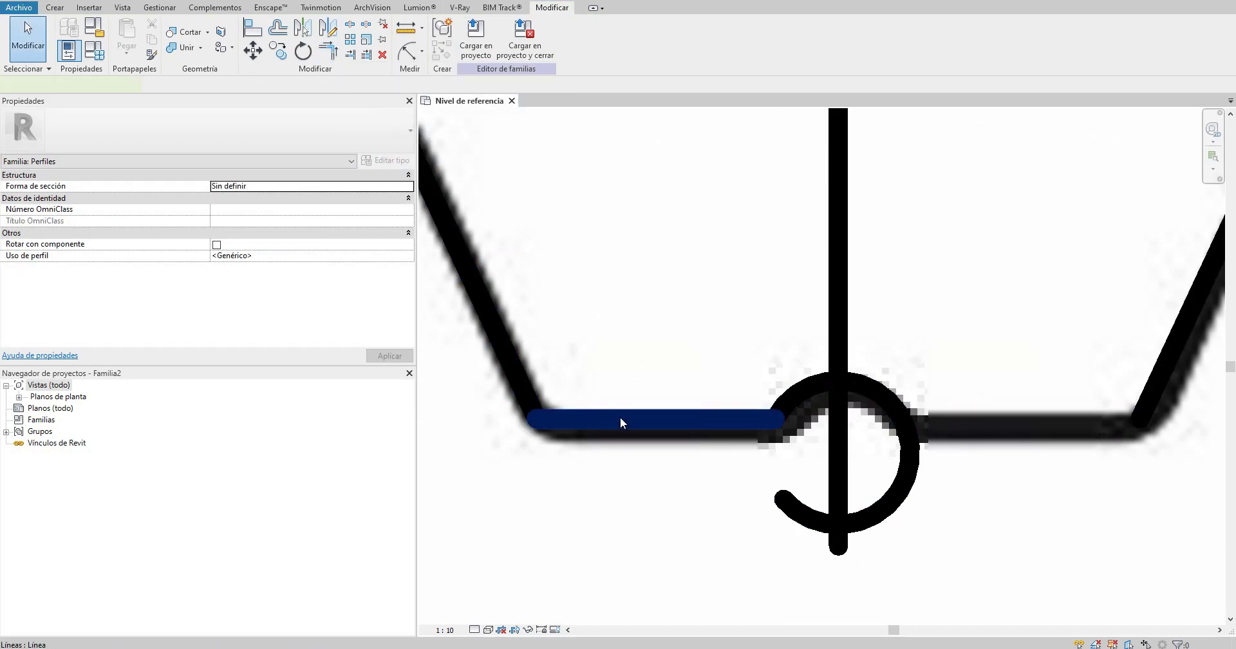
{"action": "scroll", "coordinate": [621, 420], "scroll_direction": "down", "scroll_amount": 3}
{"action": "key", "text": "m"}
{"action": "key", "text": "m"}
{"action": "left_click", "coordinate": [708, 295]}
{"action": "key", "text": "Escape"}
{"action": "scroll", "coordinate": [762, 409], "scroll_direction": "up", "scroll_amount": 2}
{"action": "scroll", "coordinate": [761, 336], "scroll_direction": "down", "scroll_amount": 4}
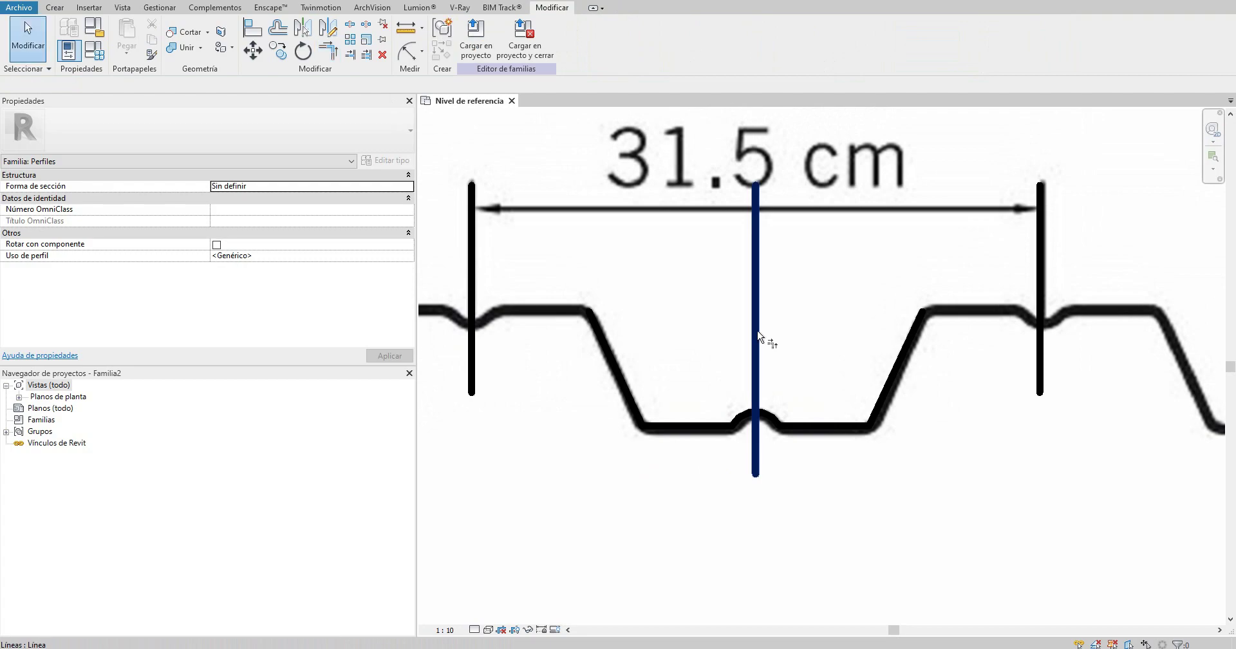
{"action": "left_click", "coordinate": [761, 337]}
{"action": "key", "text": "Delete"}
{"action": "left_click", "coordinate": [817, 427]}
{"action": "left_click", "coordinate": [579, 312]}
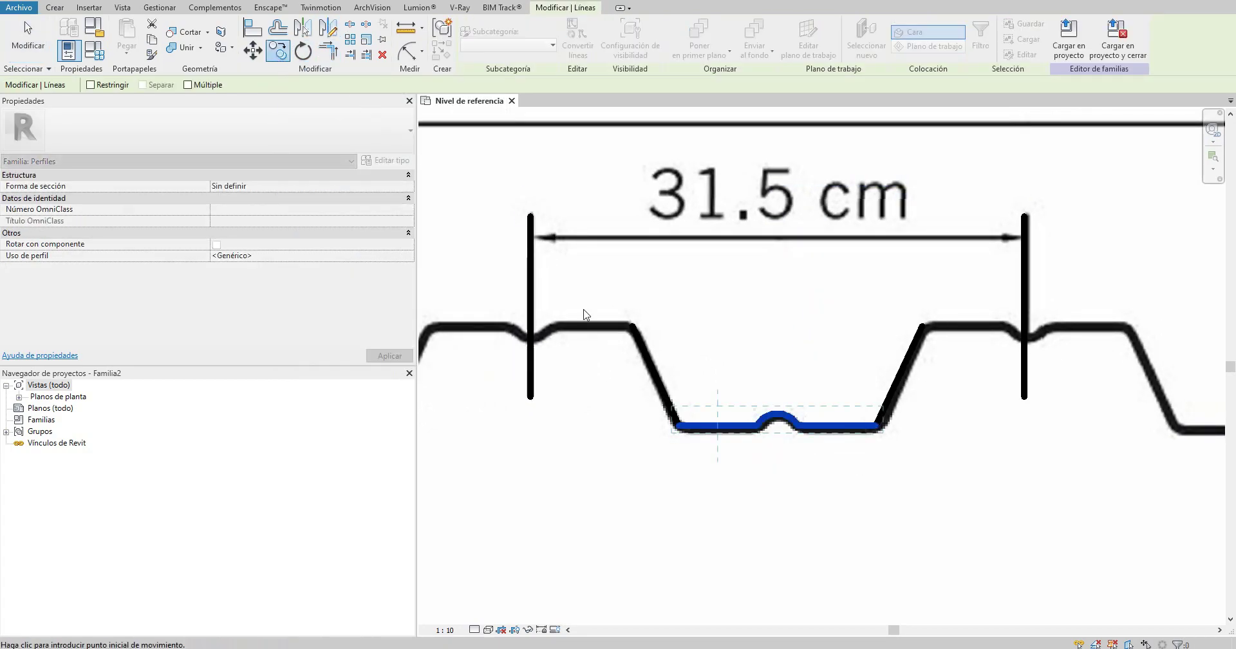
Step: Draw a vertical line through the profile and mirror the bottom chain with its bump
{"action": "key", "text": "l"}
{"action": "key", "text": "i"}
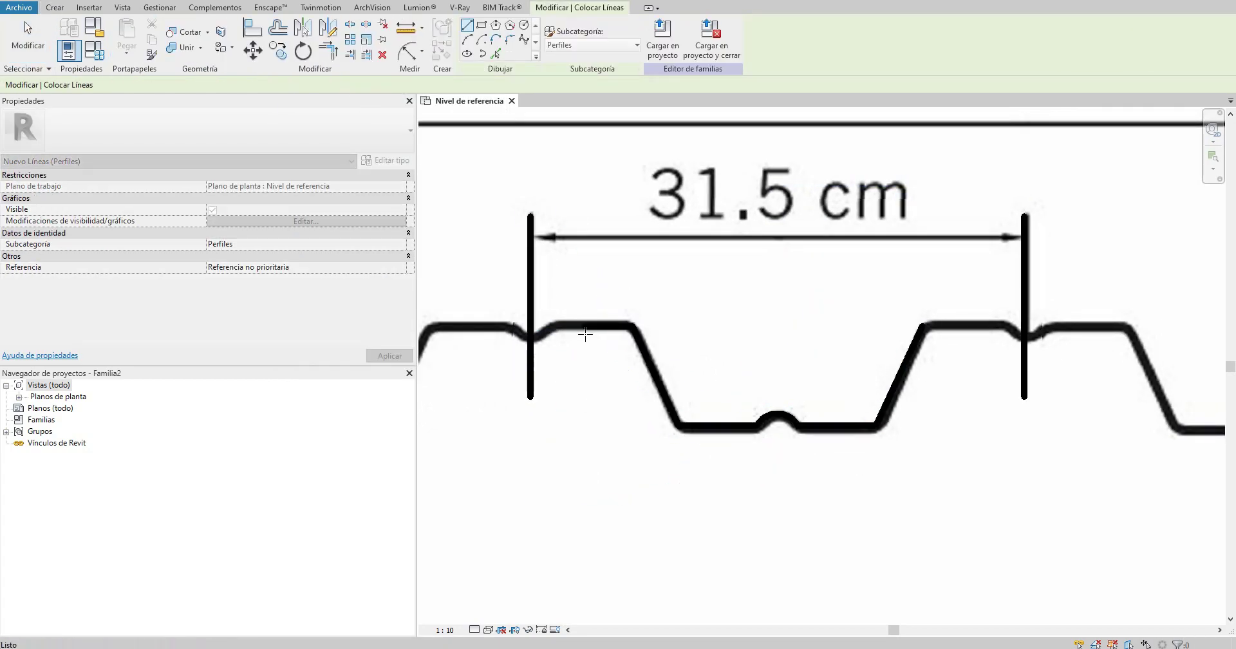
{"action": "left_click", "coordinate": [587, 325]}
{"action": "left_click", "coordinate": [588, 429]}
{"action": "key", "text": "Escape"}
{"action": "key", "text": "Escape"}
{"action": "key", "text": "Tab"}
{"action": "left_click", "coordinate": [736, 414]}
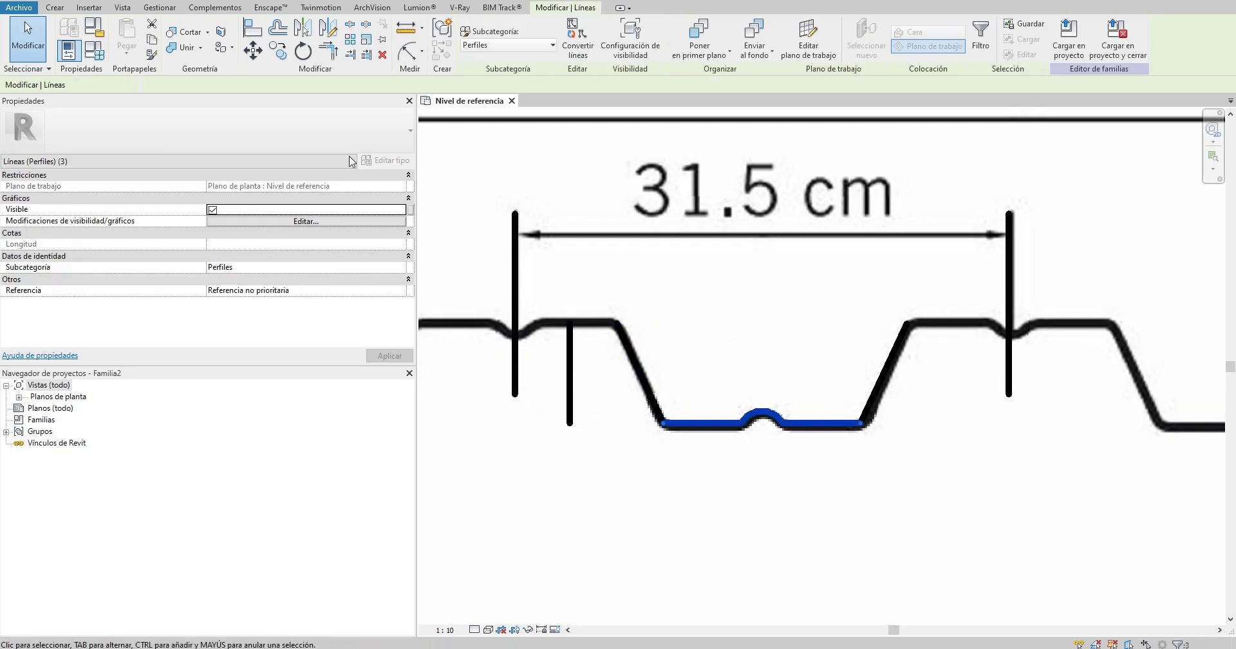
{"action": "left_click", "coordinate": [329, 27]}
{"action": "left_click", "coordinate": [574, 374]}
Step: Copy the mirrored bump onto the left crest
{"action": "left_click", "coordinate": [885, 373]}
{"action": "middle_click_drag", "start_coordinate": [532, 270], "coordinate": [623, 287]}
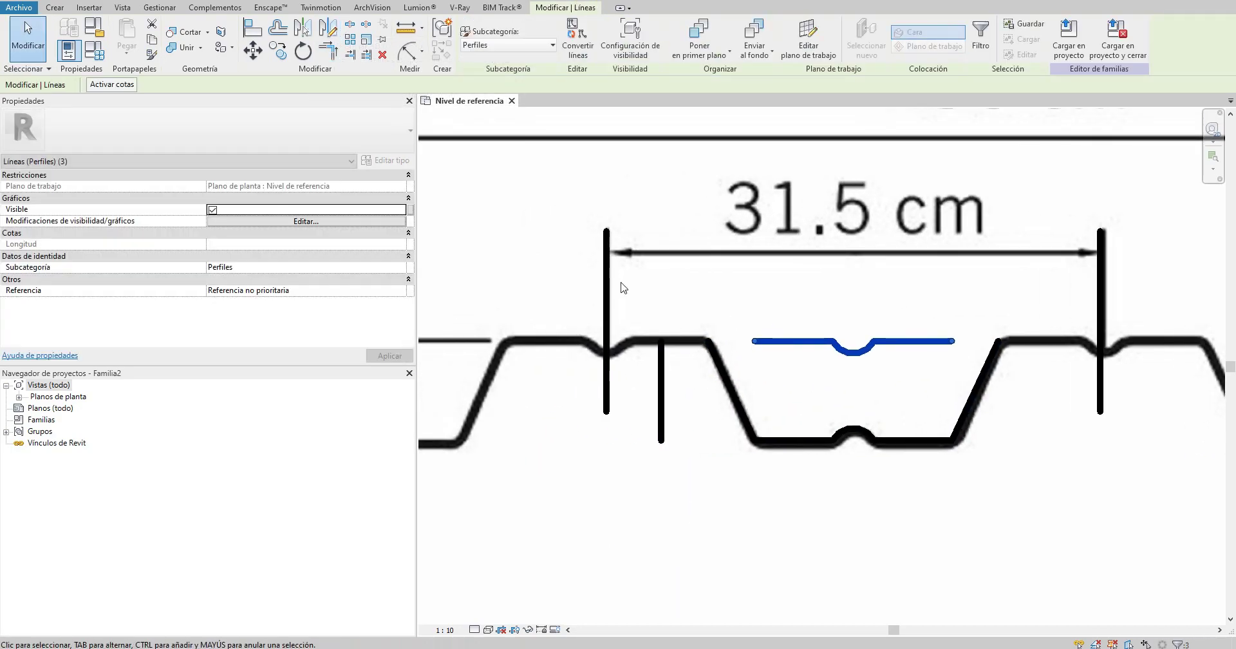
{"action": "left_click", "coordinate": [859, 367]}
{"action": "scroll", "coordinate": [601, 338], "scroll_direction": "up", "scroll_amount": 4}
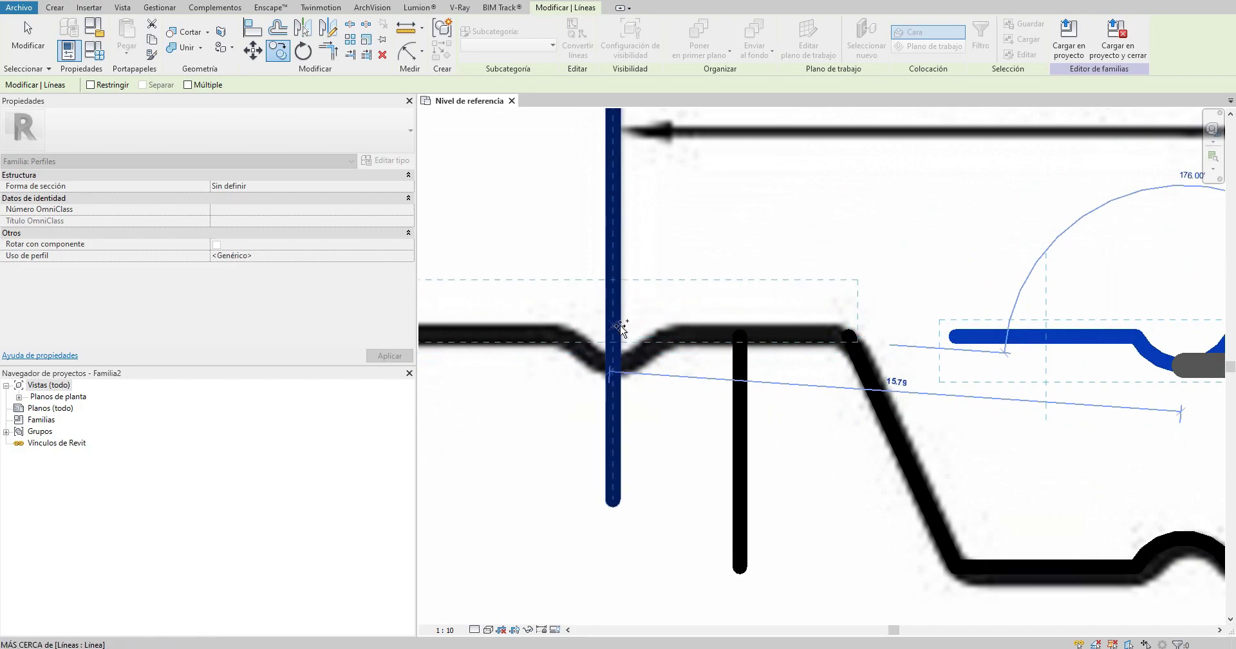
{"action": "left_click", "coordinate": [614, 339]}
{"action": "scroll", "coordinate": [613, 339], "scroll_direction": "down", "scroll_amount": 3}
Step: Copy the right bump to the left crest and move the leftover bump to the right crest centre
{"action": "left_click_drag", "start_coordinate": [491, 263], "coordinate": [827, 364]}
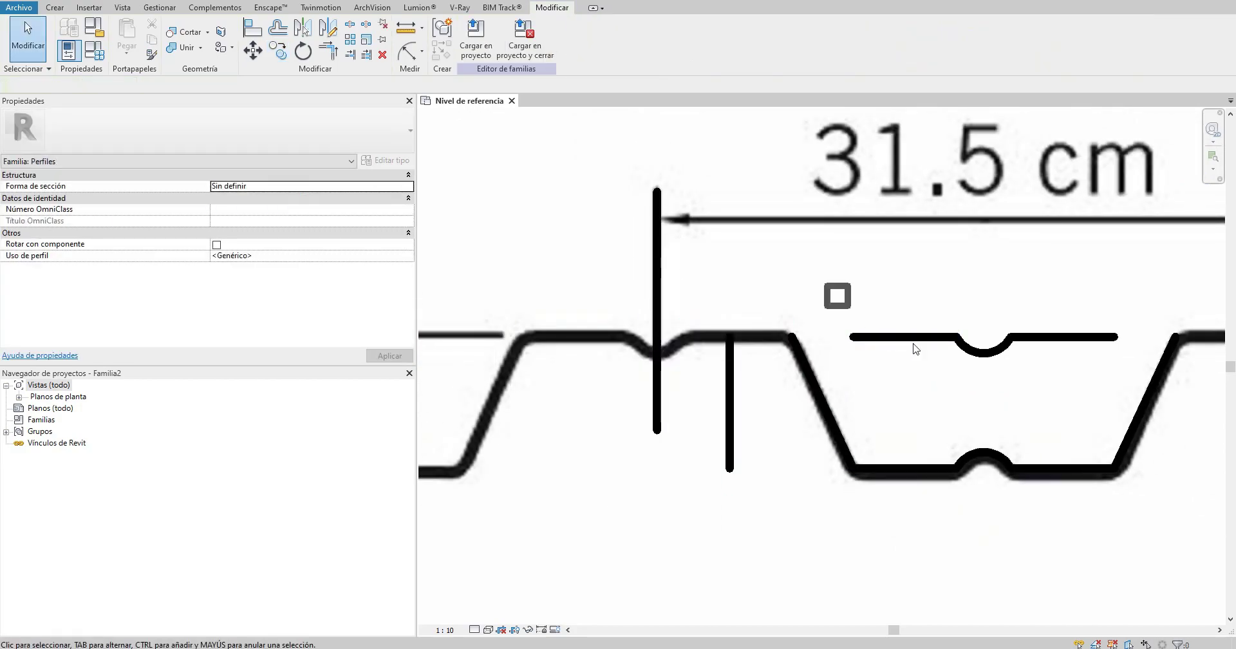
{"action": "left_click_drag", "start_coordinate": [835, 290], "coordinate": [1128, 385]}
{"action": "left_click", "coordinate": [278, 55]}
{"action": "left_click", "coordinate": [671, 358]}
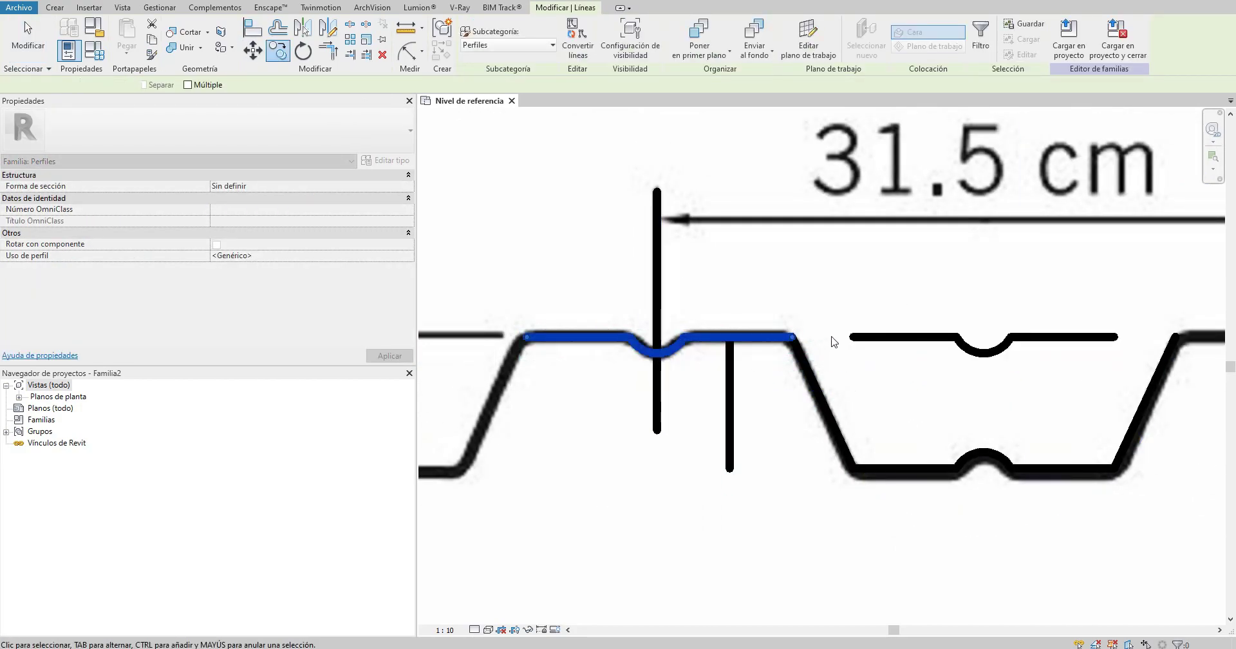
{"action": "left_click_drag", "start_coordinate": [849, 275], "coordinate": [1126, 372]}
{"action": "key", "text": "m"}
{"action": "key", "text": "v"}
{"action": "left_click", "coordinate": [1096, 363]}
{"action": "scroll", "coordinate": [941, 354], "scroll_direction": "down", "scroll_amount": 2}
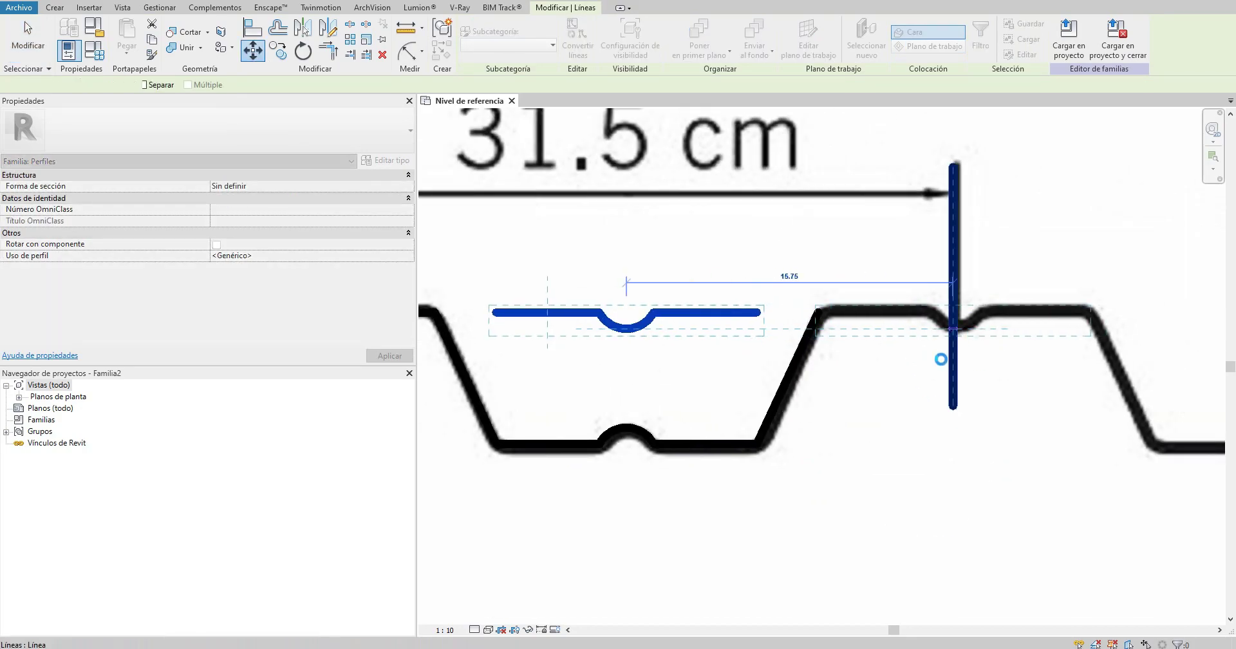
{"action": "scroll", "coordinate": [1026, 409], "scroll_direction": "down", "scroll_amount": 2}
{"action": "key", "text": "Escape"}
Step: Select the traced rib and its bumps from the left to the right end of the deck
{"action": "left_click", "coordinate": [591, 393]}
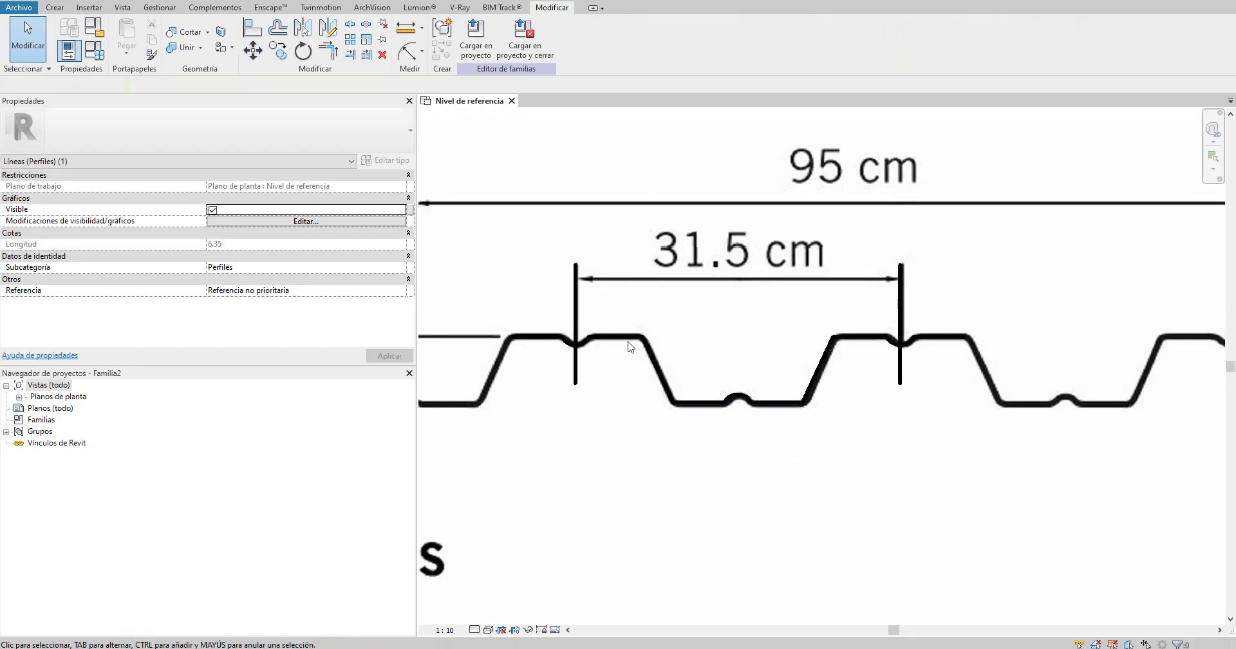
{"action": "key", "text": "Escape"}
{"action": "scroll", "coordinate": [591, 393], "scroll_direction": "up", "scroll_amount": 2}
{"action": "left_click_drag", "start_coordinate": [760, 269], "coordinate": [869, 419]}
{"action": "left_click", "coordinate": [588, 344]}
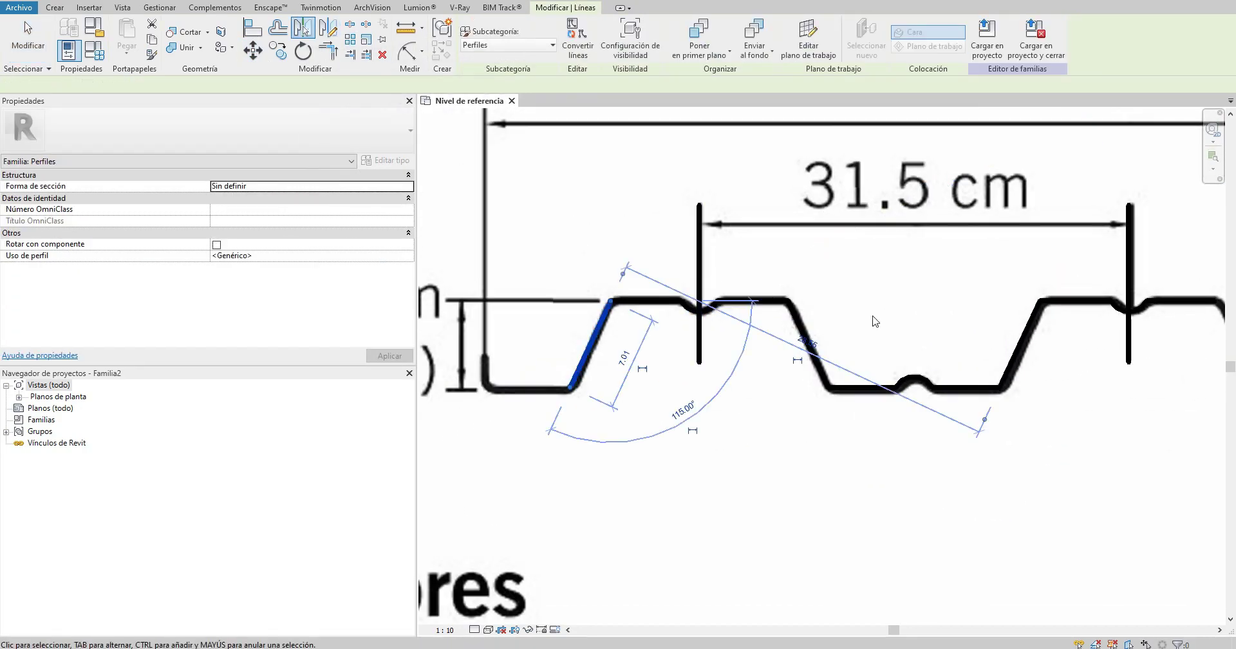
{"action": "middle_click_drag", "start_coordinate": [1027, 328], "coordinate": [877, 309]}
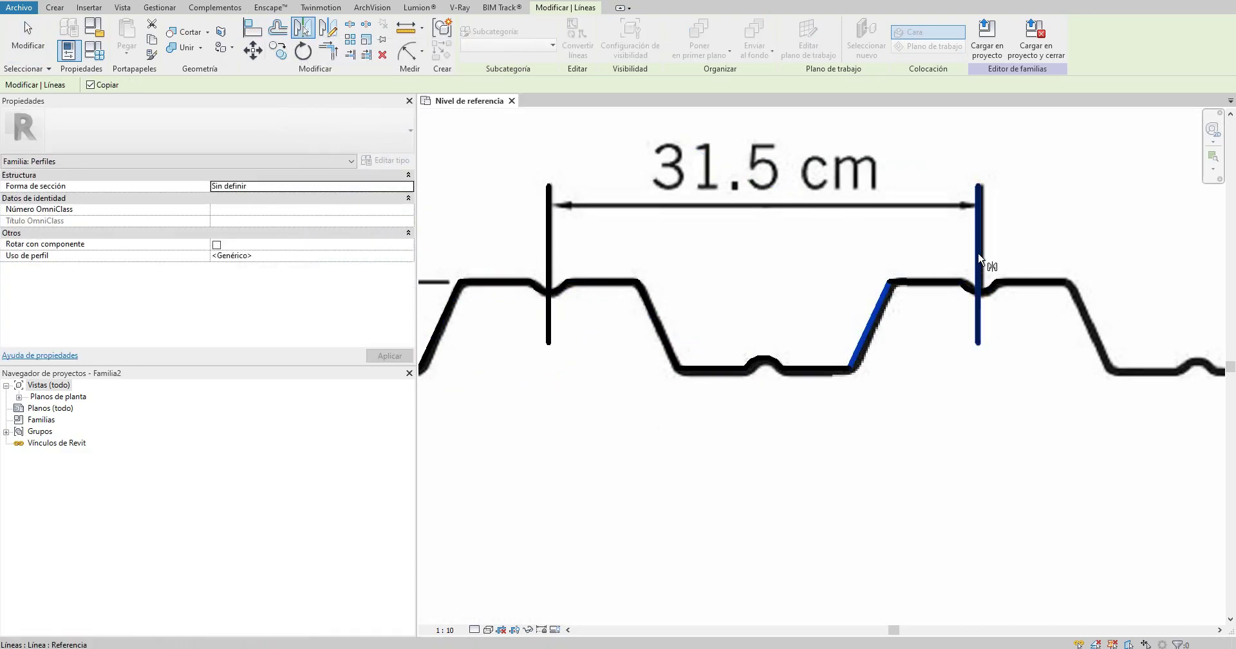
{"action": "scroll", "coordinate": [706, 322], "scroll_direction": "down", "scroll_amount": 3}
{"action": "key", "text": "Escape"}
{"action": "scroll", "coordinate": [707, 323], "scroll_direction": "up", "scroll_amount": 2}
{"action": "mouse_move", "coordinate": [551, 273]}
{"action": "left_mouse_down"}
{"action": "mouse_move", "coordinate": [797, 443]}
{"action": "mouse_move", "coordinate": [864, 459]}
{"action": "left_mouse_up"}
{"action": "middle_click_drag", "start_coordinate": [864, 458], "coordinate": [787, 458]}
{"action": "left_click_drag", "start_coordinate": [863, 275], "coordinate": [1104, 386]}
{"action": "middle_click_drag", "start_coordinate": [1105, 386], "coordinate": [908, 394]}
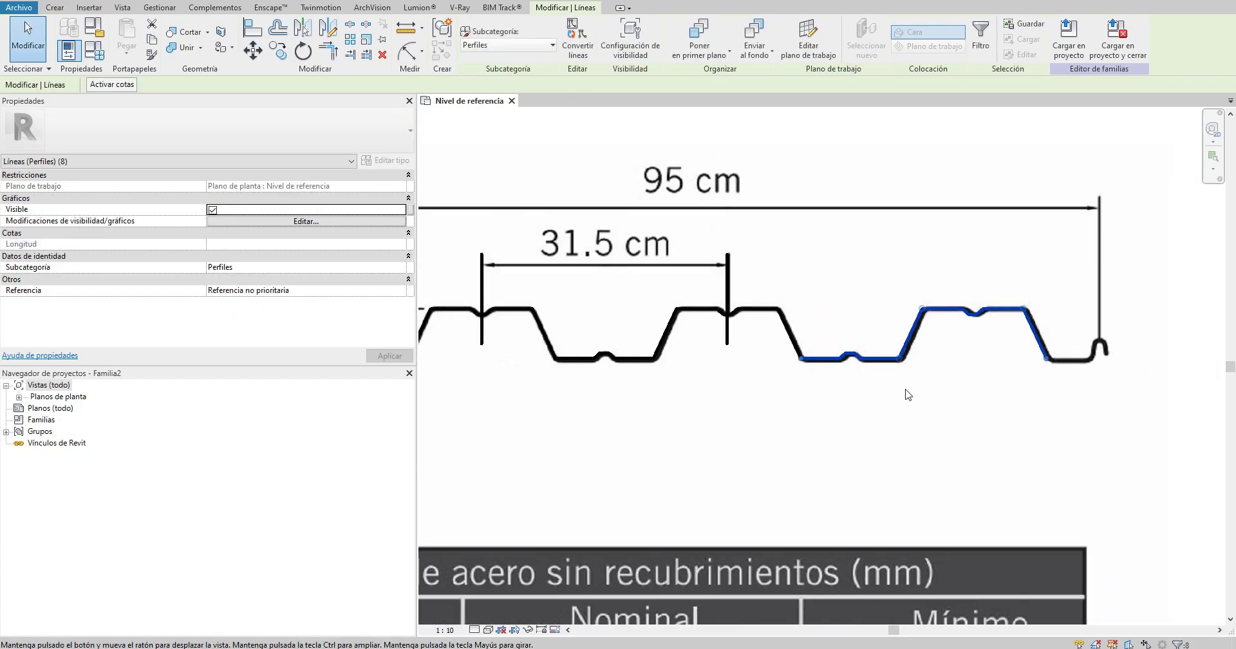
Step: Draw guide lines above the deck: left vertical edge, top horizontal line, right vertical edge
{"action": "key", "text": "l"}
{"action": "key", "text": "i"}
{"action": "scroll", "coordinate": [1028, 343], "scroll_direction": "up", "scroll_amount": 3}
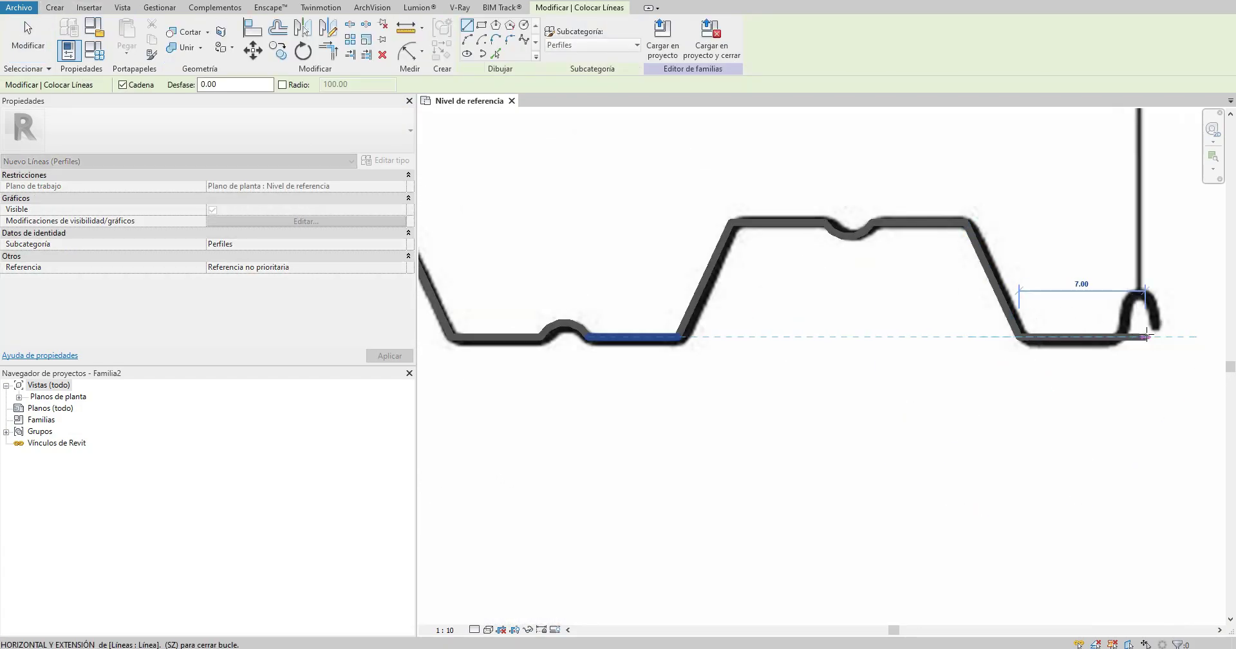
{"action": "scroll", "coordinate": [762, 334], "scroll_direction": "up", "scroll_amount": 2}
{"action": "key", "text": "Escape"}
{"action": "key", "text": "Escape"}
{"action": "key", "text": "l"}
{"action": "key", "text": "i"}
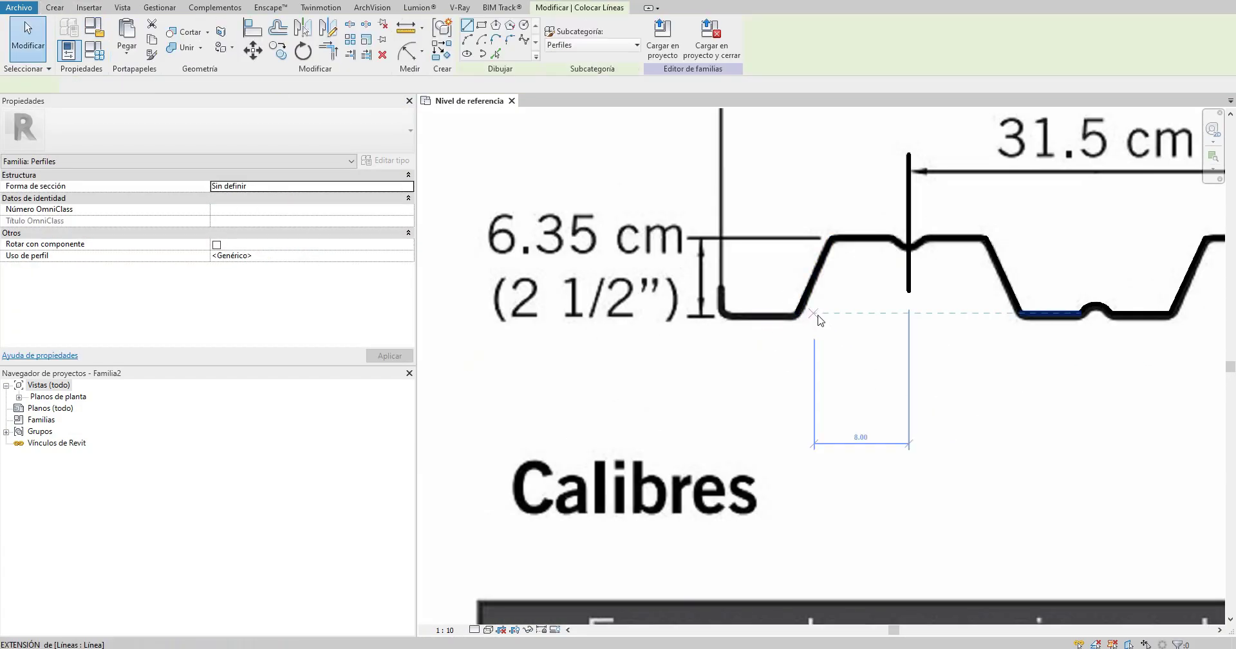
{"action": "left_click", "coordinate": [721, 312]}
{"action": "scroll", "coordinate": [717, 128], "scroll_direction": "down", "scroll_amount": 2}
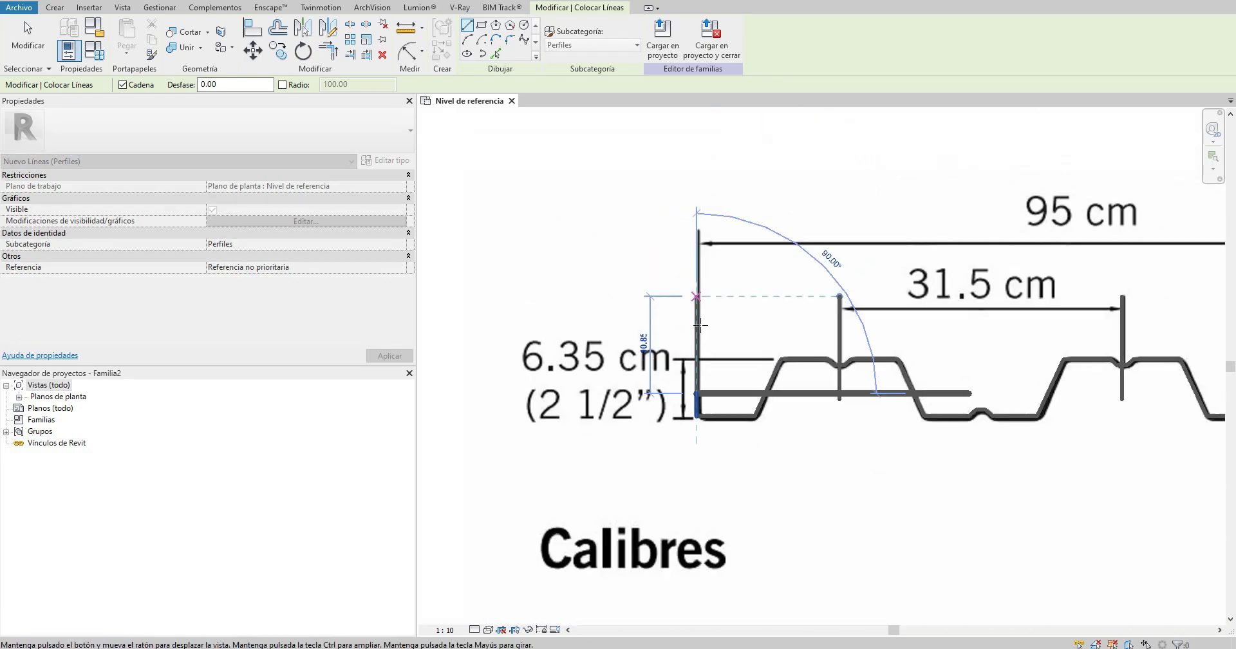
{"action": "left_click", "coordinate": [695, 210]}
{"action": "left_click", "coordinate": [1030, 206]}
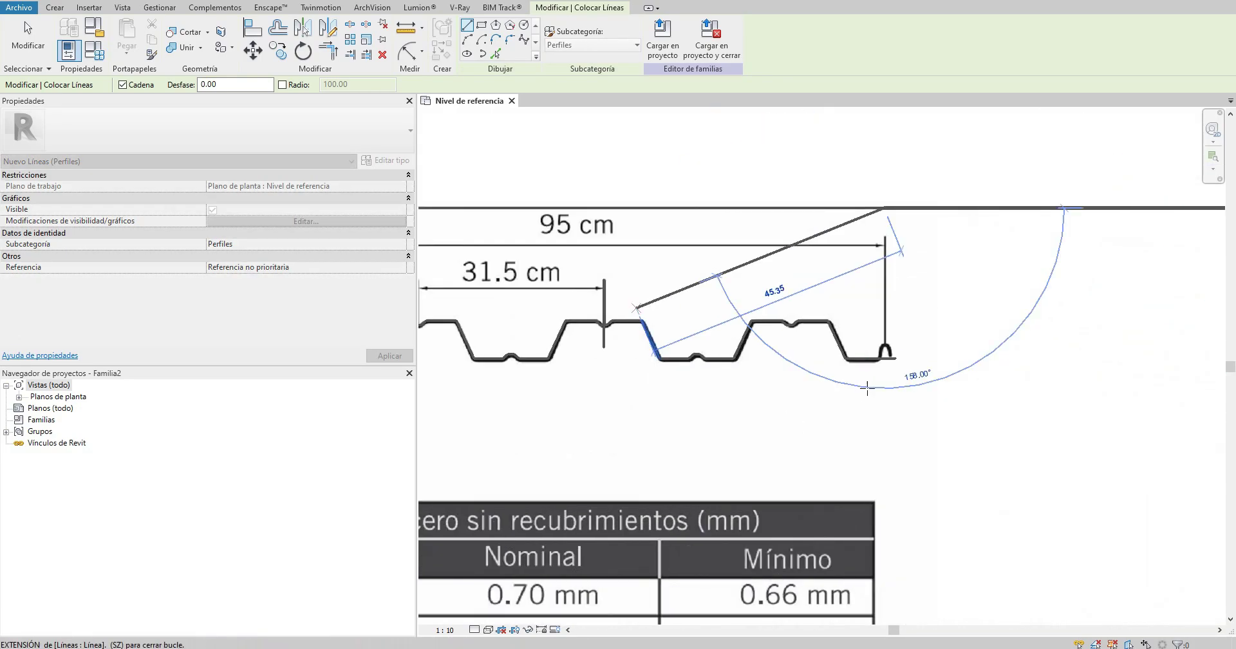
{"action": "left_click", "coordinate": [876, 425]}
{"action": "key", "text": "Escape"}
{"action": "key", "text": "Escape"}
{"action": "scroll", "coordinate": [1039, 324], "scroll_direction": "down", "scroll_amount": 2}
{"action": "scroll", "coordinate": [1039, 323], "scroll_direction": "down", "scroll_amount": 2}
{"action": "left_click", "coordinate": [26, 68]}
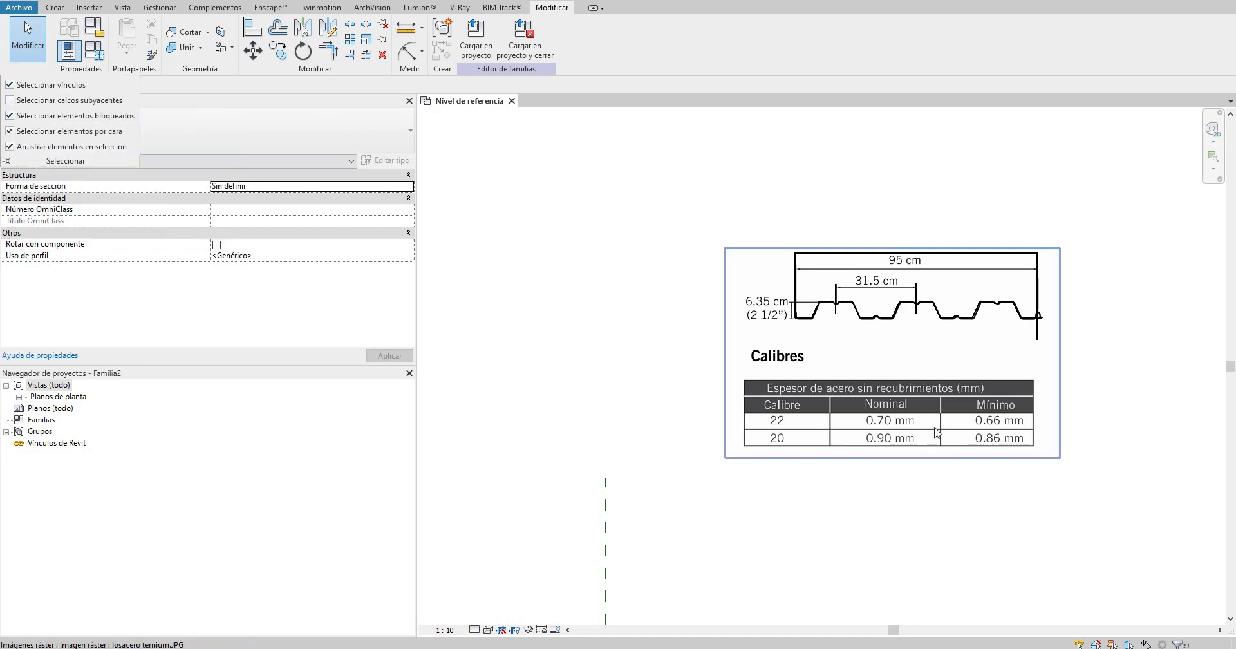
Step: Move the reference image above the profile and delete the four guide lines
{"action": "left_click", "coordinate": [936, 433]}
{"action": "left_click_drag", "start_coordinate": [937, 433], "coordinate": [940, 155]}
{"action": "scroll", "coordinate": [837, 258], "scroll_direction": "up", "scroll_amount": 3}
{"action": "left_click_drag", "start_coordinate": [1039, 273], "coordinate": [522, 222]}
{"action": "key", "text": "Delete"}
{"action": "scroll", "coordinate": [559, 358], "scroll_direction": "up", "scroll_amount": 1}
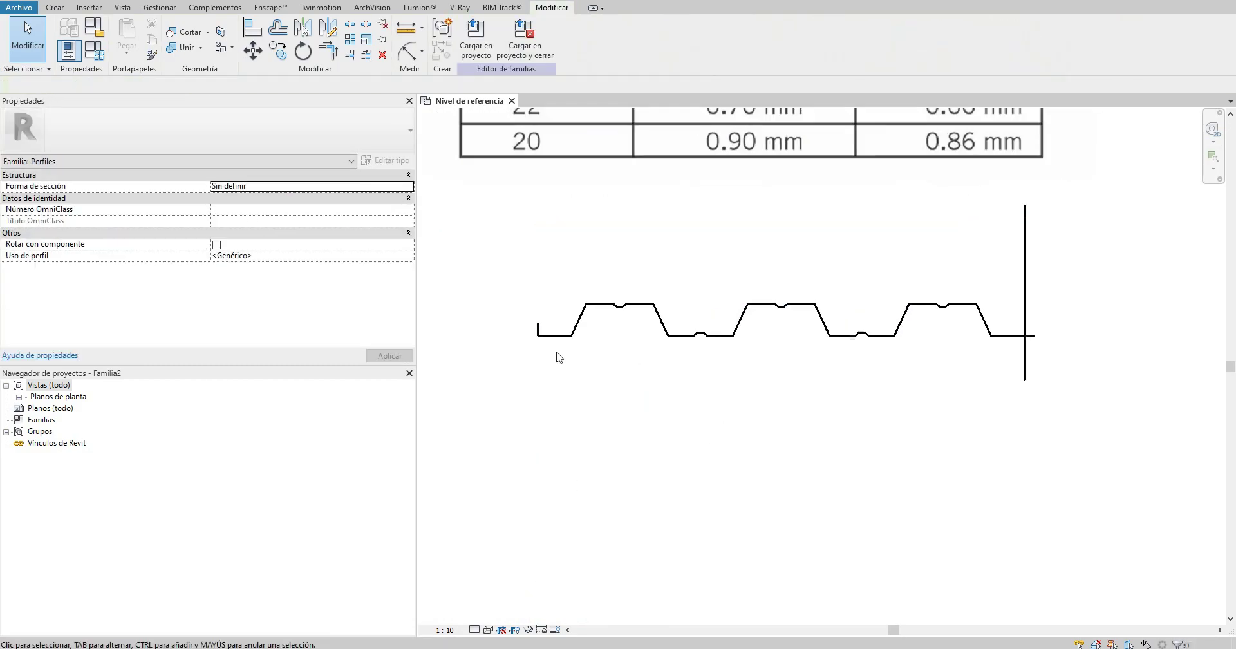
{"action": "scroll", "coordinate": [644, 291], "scroll_direction": "down", "scroll_amount": 1}
{"action": "scroll", "coordinate": [1030, 386], "scroll_direction": "up", "scroll_amount": 3}
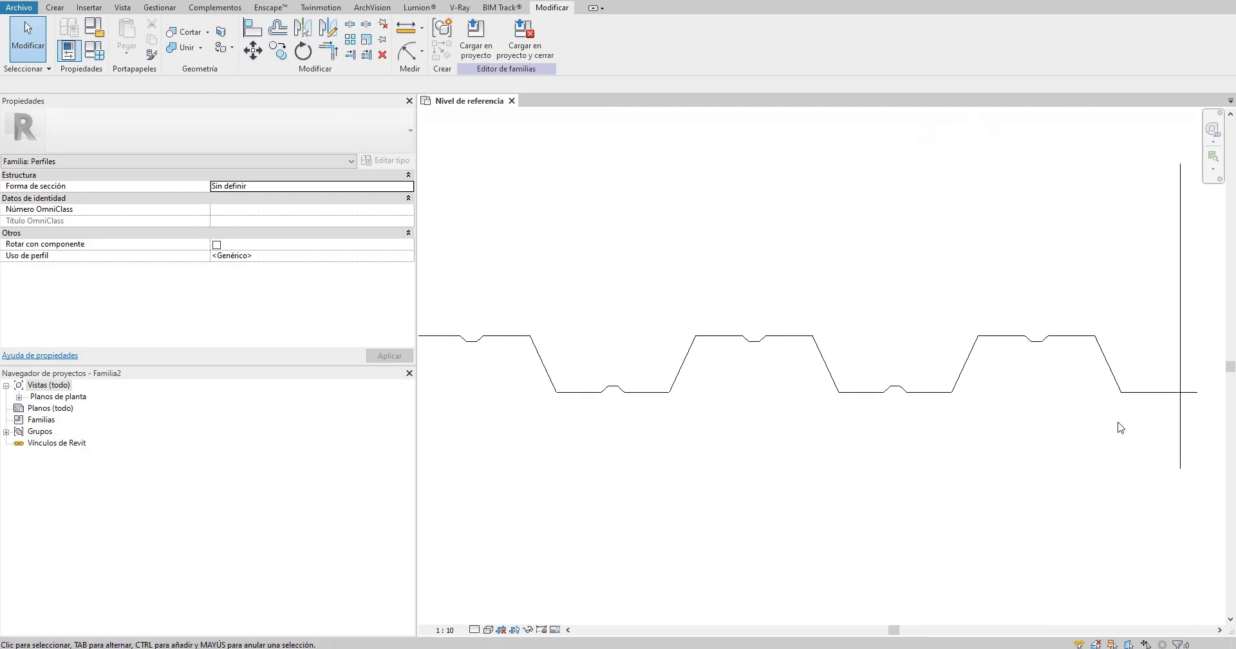
Step: Draw a bottom segment to the right end and a vertical end line up to the intersection
{"action": "key", "text": "l"}
{"action": "key", "text": "i"}
{"action": "scroll", "coordinate": [985, 376], "scroll_direction": "up", "scroll_amount": 1}
{"action": "left_click", "coordinate": [896, 378]}
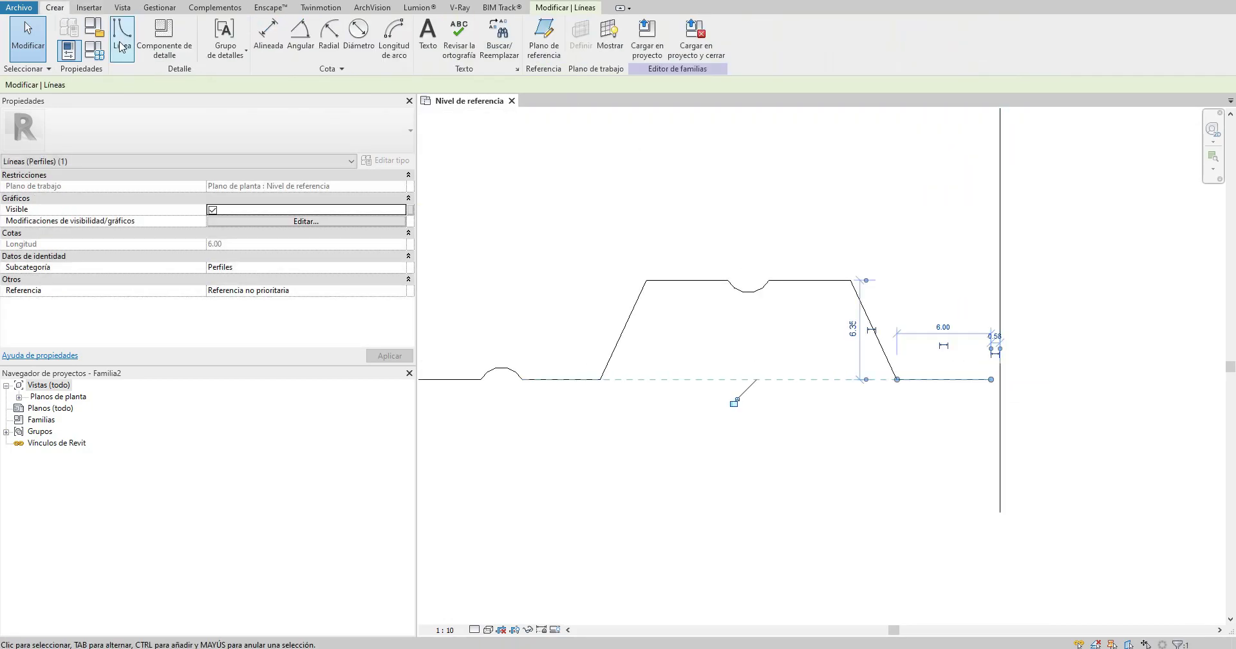
{"action": "scroll", "coordinate": [978, 405], "scroll_direction": "up", "scroll_amount": 2}
{"action": "left_click", "coordinate": [978, 404]}
{"action": "scroll", "coordinate": [1123, 369], "scroll_direction": "down", "scroll_amount": 3}
{"action": "scroll", "coordinate": [764, 403], "scroll_direction": "up", "scroll_amount": 2}
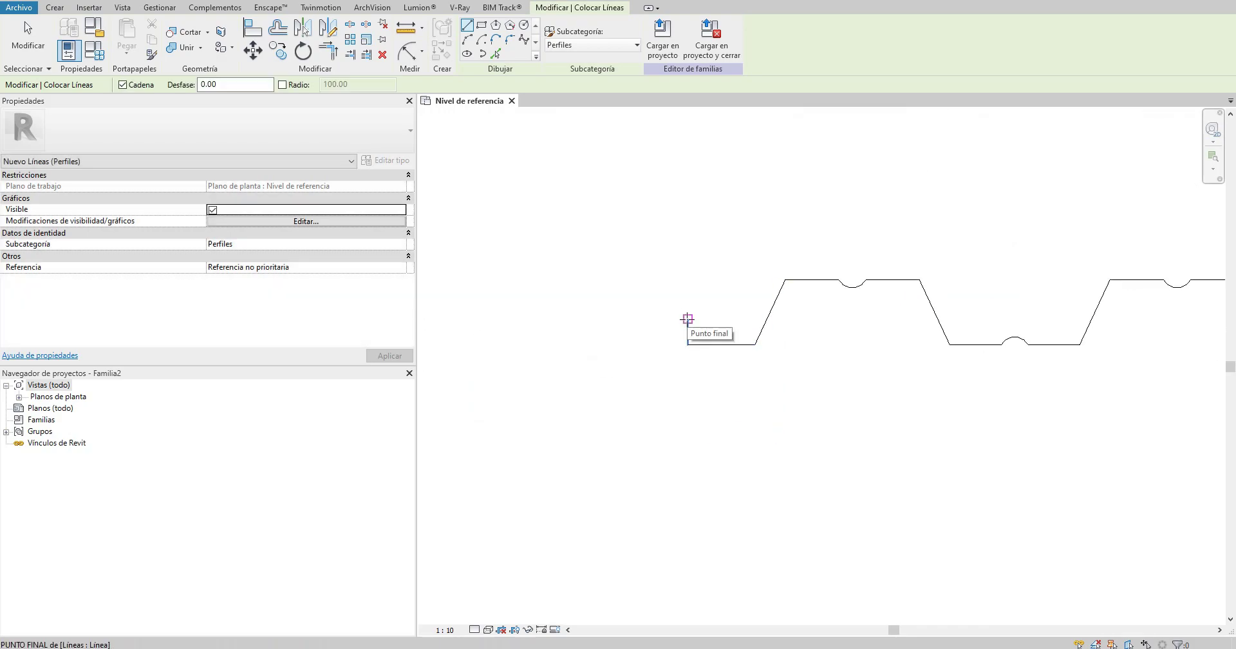
{"action": "scroll", "coordinate": [1014, 340], "scroll_direction": "down", "scroll_amount": 1}
{"action": "scroll", "coordinate": [1014, 340], "scroll_direction": "up", "scroll_amount": 2}
{"action": "scroll", "coordinate": [999, 372], "scroll_direction": "up", "scroll_amount": 3}
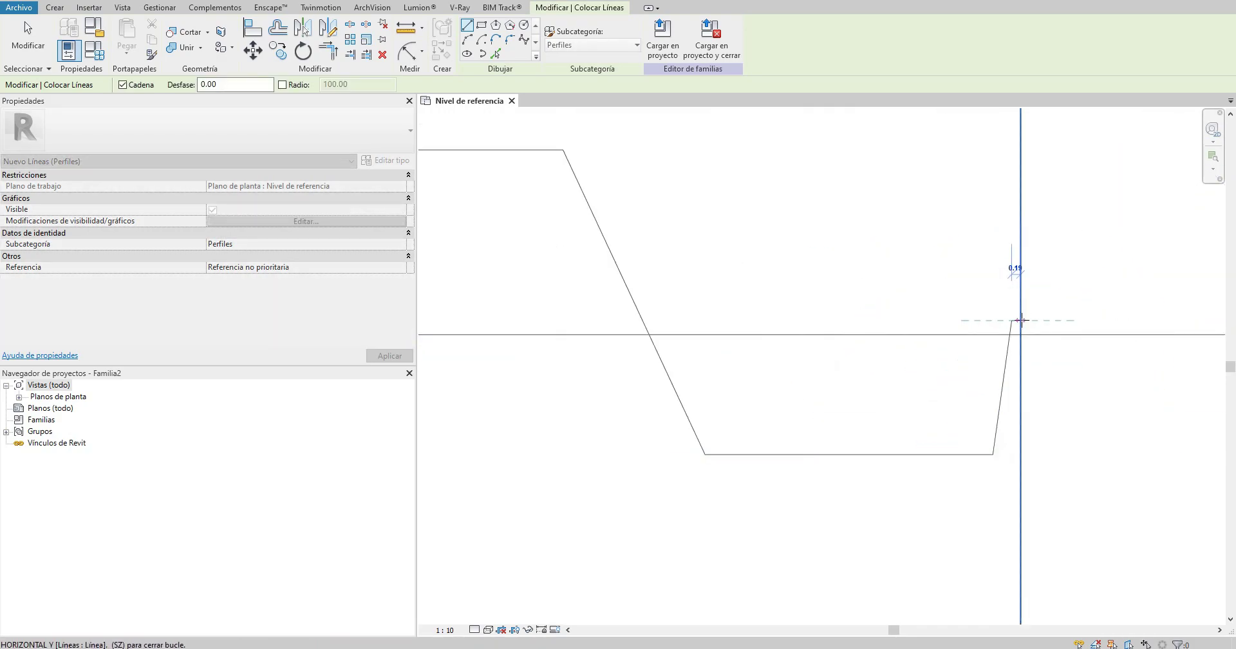
{"action": "left_click", "coordinate": [1021, 334]}
{"action": "key", "text": "Escape"}
{"action": "key", "text": "Escape"}
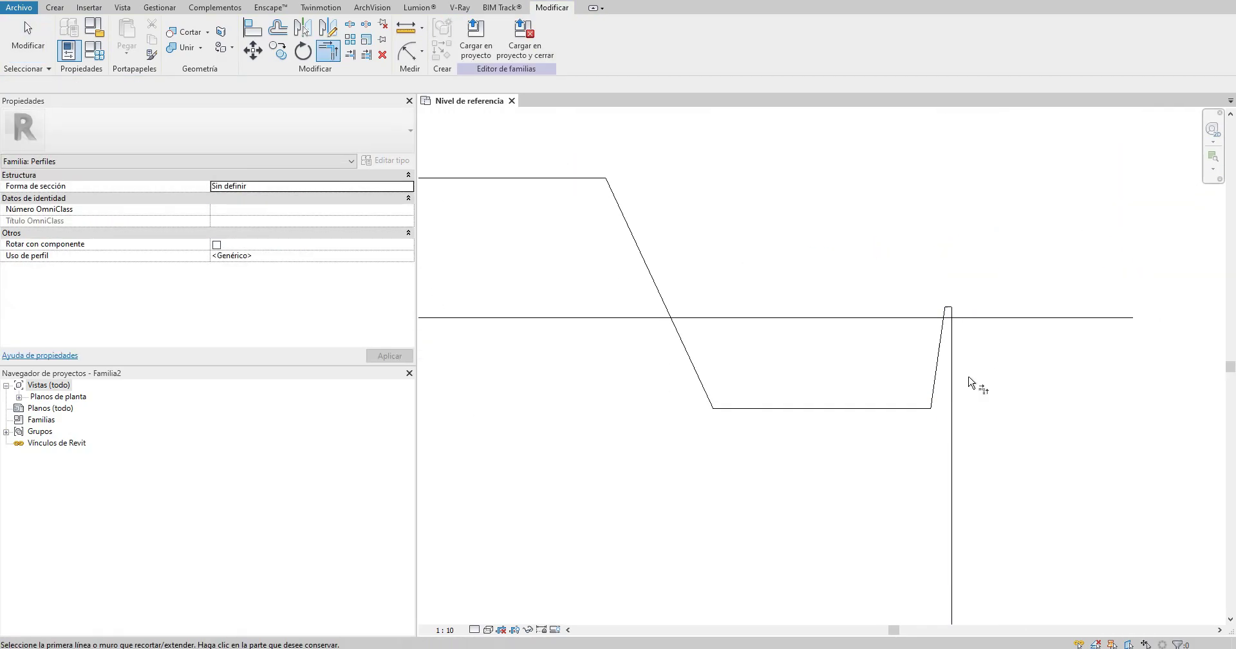
Step: Shorten the new vertical end line to 1.50
{"action": "left_click", "coordinate": [963, 410]}
{"action": "left_click_drag", "start_coordinate": [958, 571], "coordinate": [959, 367]}
{"action": "scroll", "coordinate": [966, 362], "scroll_direction": "up", "scroll_amount": 2}
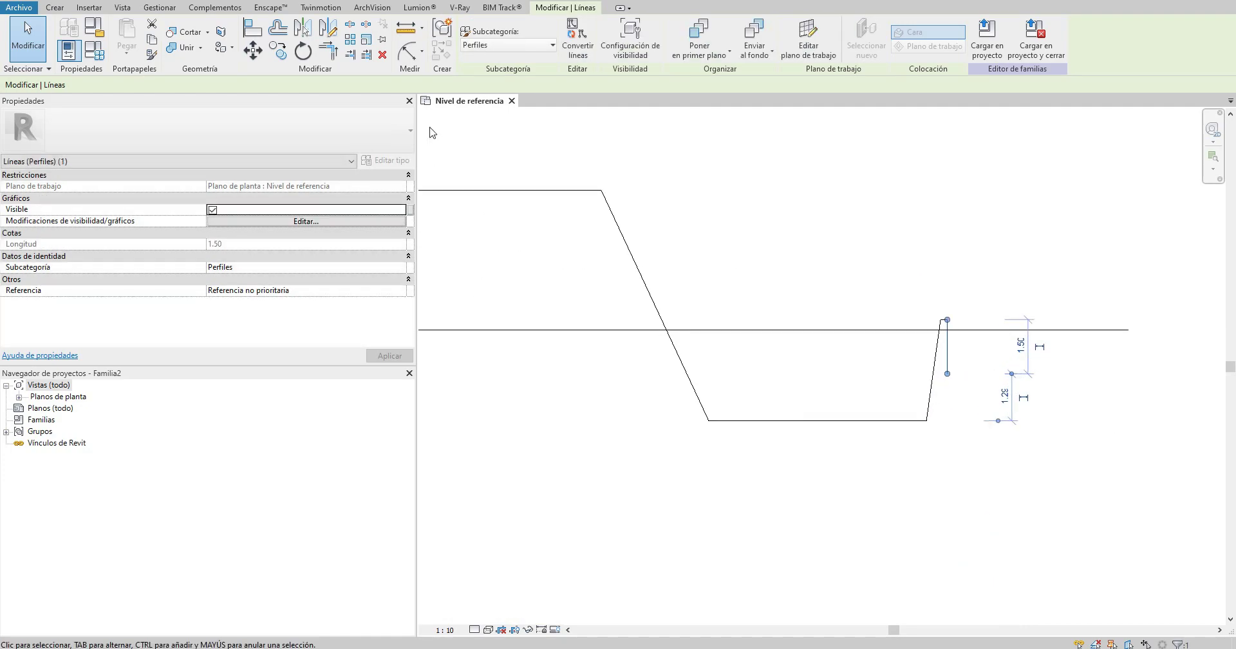
{"action": "scroll", "coordinate": [961, 367], "scroll_direction": "down", "scroll_amount": 2}
{"action": "left_click", "coordinate": [808, 375]}
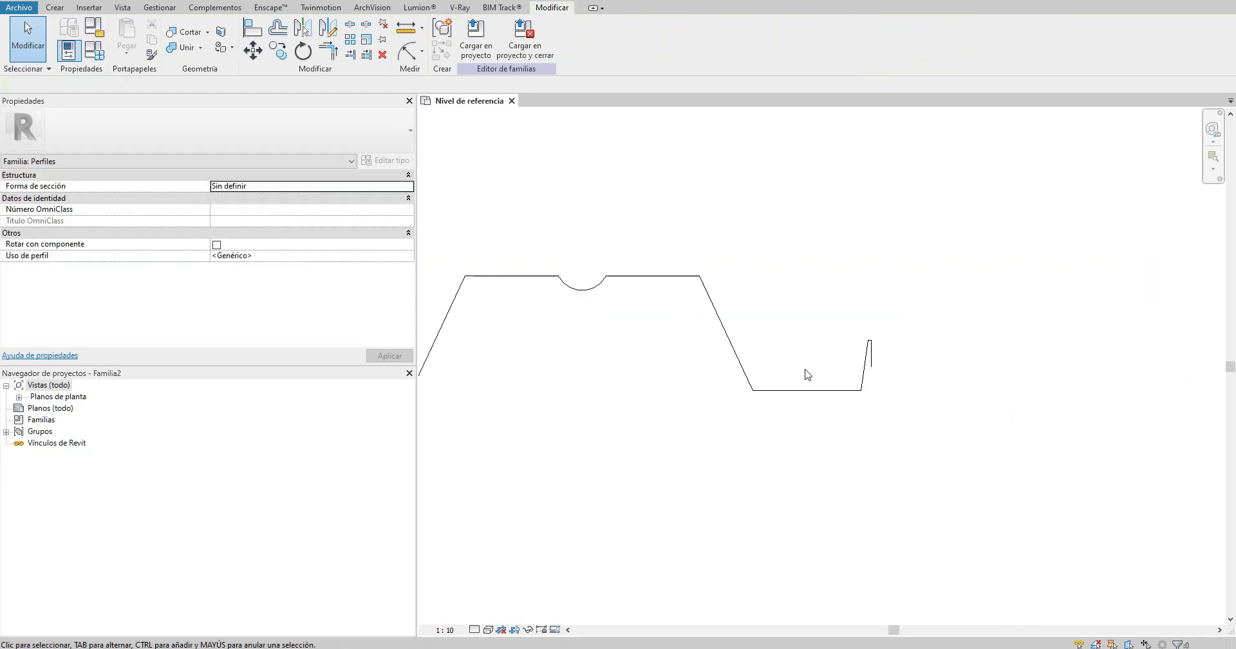
Step: Move the short 1.50 end line into position at the profile's end
{"action": "scroll", "coordinate": [862, 348], "scroll_direction": "up", "scroll_amount": 3}
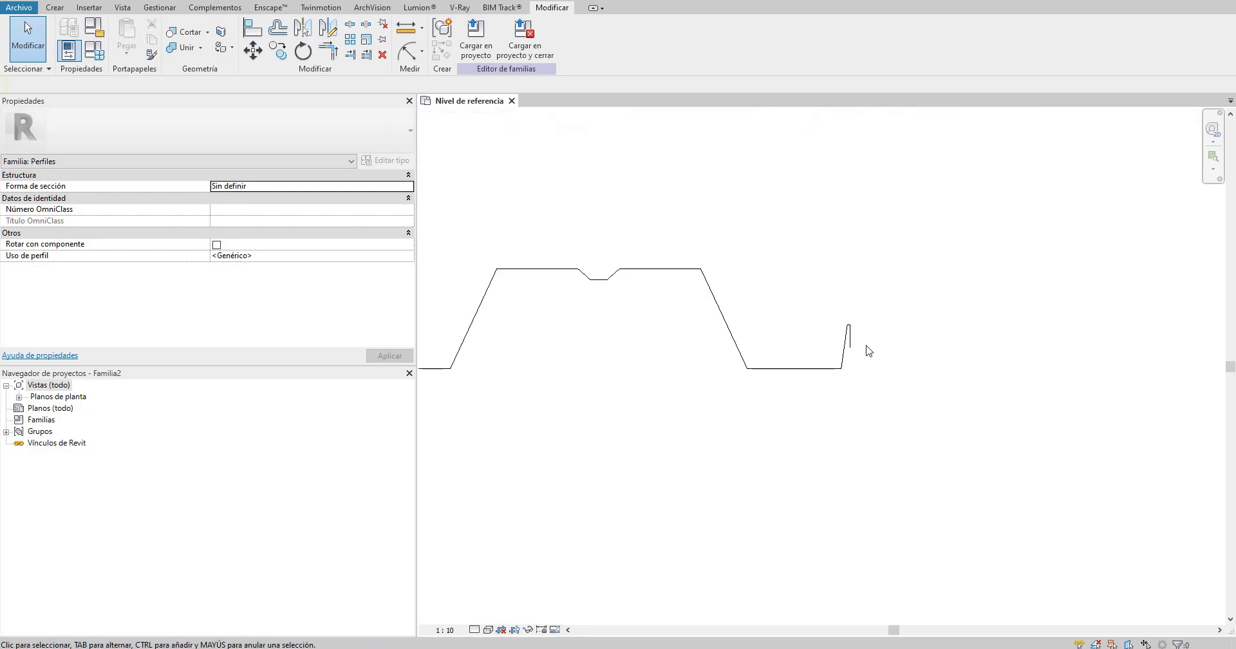
{"action": "left_click", "coordinate": [838, 330]}
{"action": "key", "text": "m"}
{"action": "key", "text": "v"}
{"action": "left_click", "coordinate": [698, 475]}
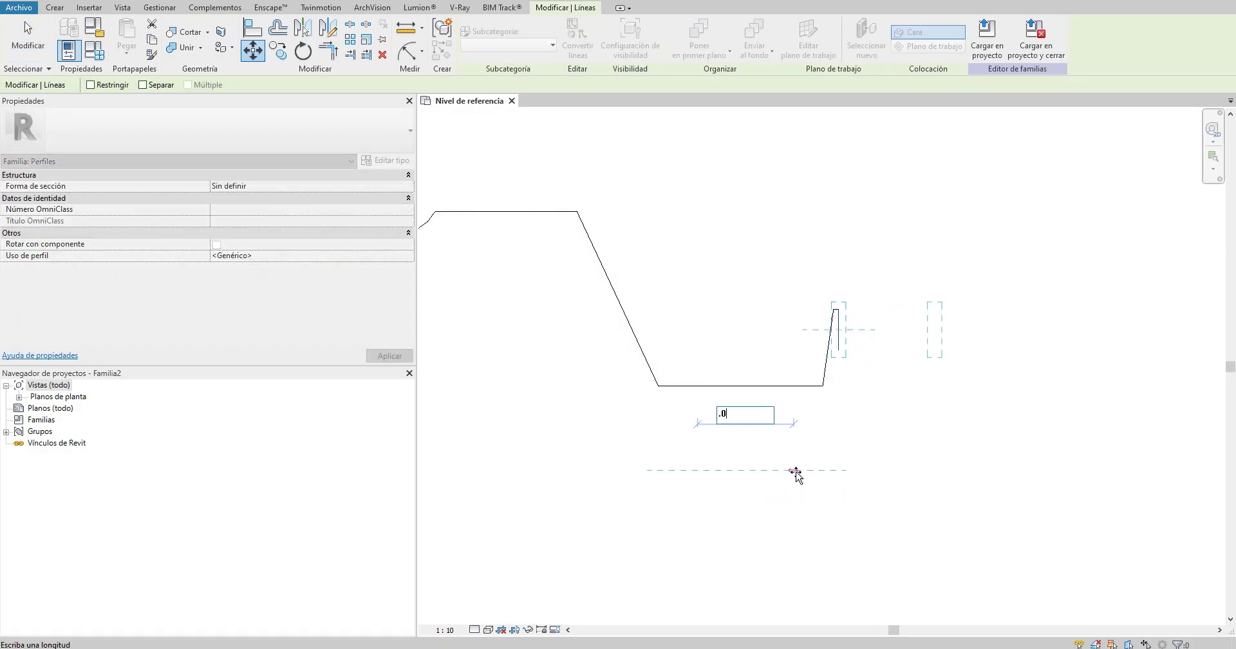
{"action": "key", "text": "Return"}
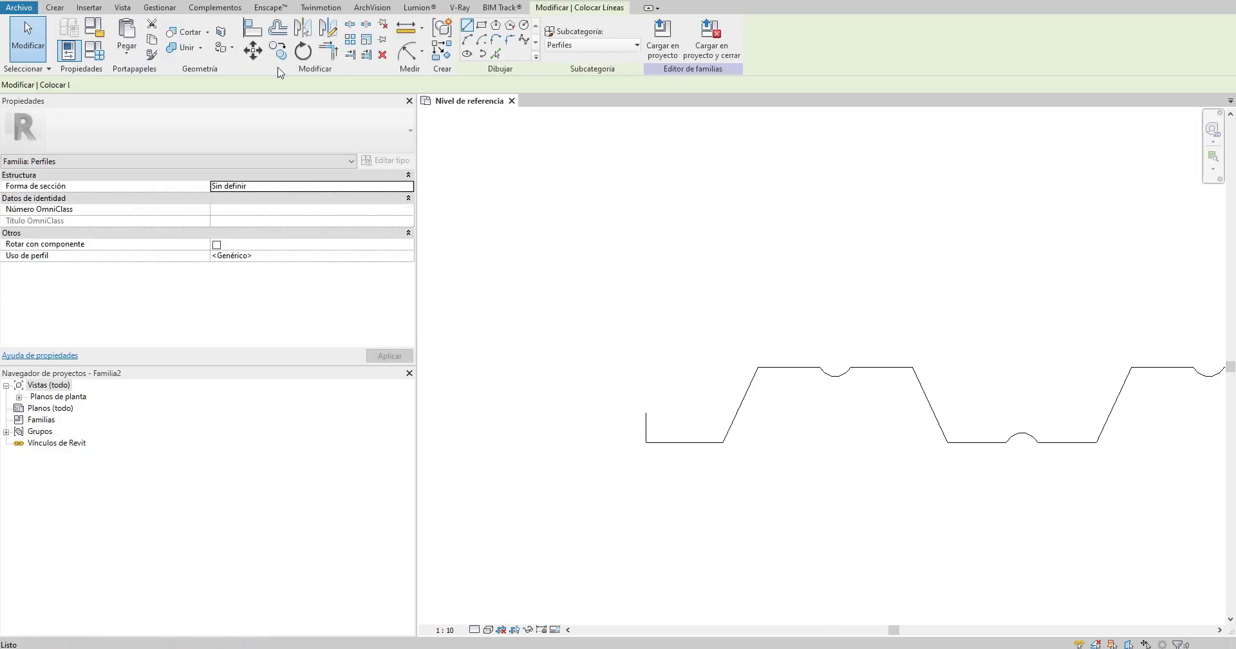
Step: Fillet the profile's left corner and top corner with 1.00 radius arcs
{"action": "left_click", "coordinate": [510, 39]}
{"action": "scroll", "coordinate": [750, 456], "scroll_direction": "up", "scroll_amount": 3}
{"action": "left_click", "coordinate": [509, 392]}
{"action": "left_click", "coordinate": [547, 425]}
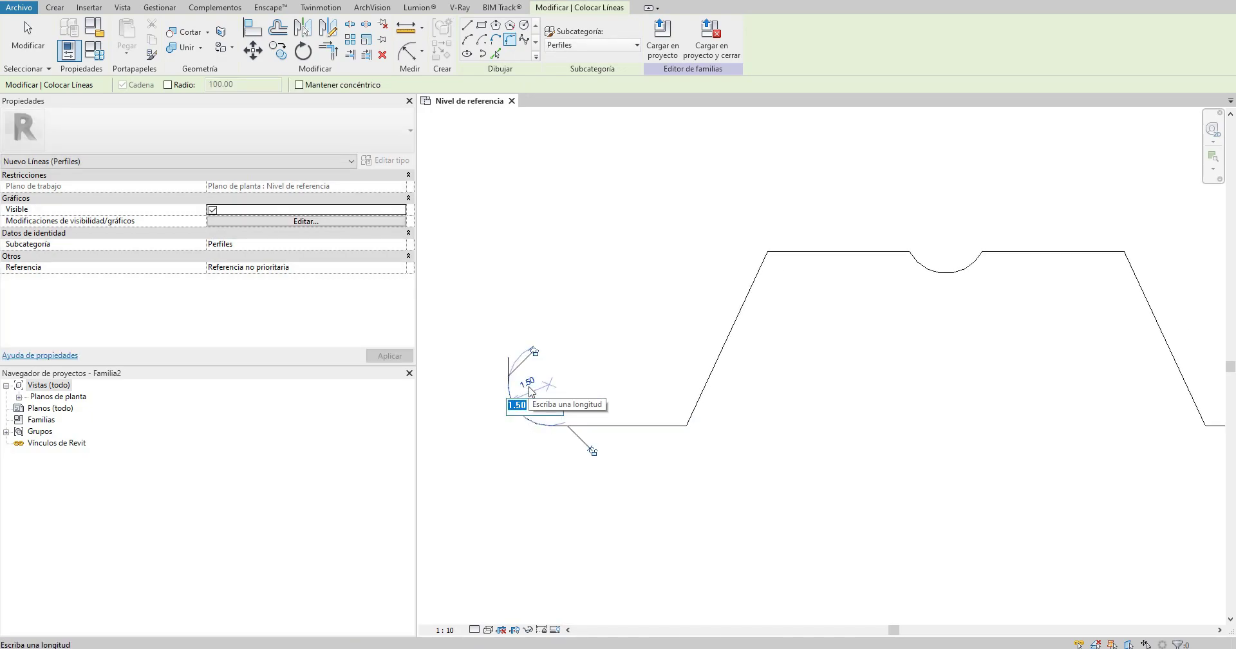
{"action": "left_click", "coordinate": [708, 402]}
{"action": "left_click", "coordinate": [759, 268]}
{"action": "scroll", "coordinate": [760, 267], "scroll_direction": "up", "scroll_amount": 2}
{"action": "left_click", "coordinate": [902, 241]}
{"action": "left_click", "coordinate": [837, 298]}
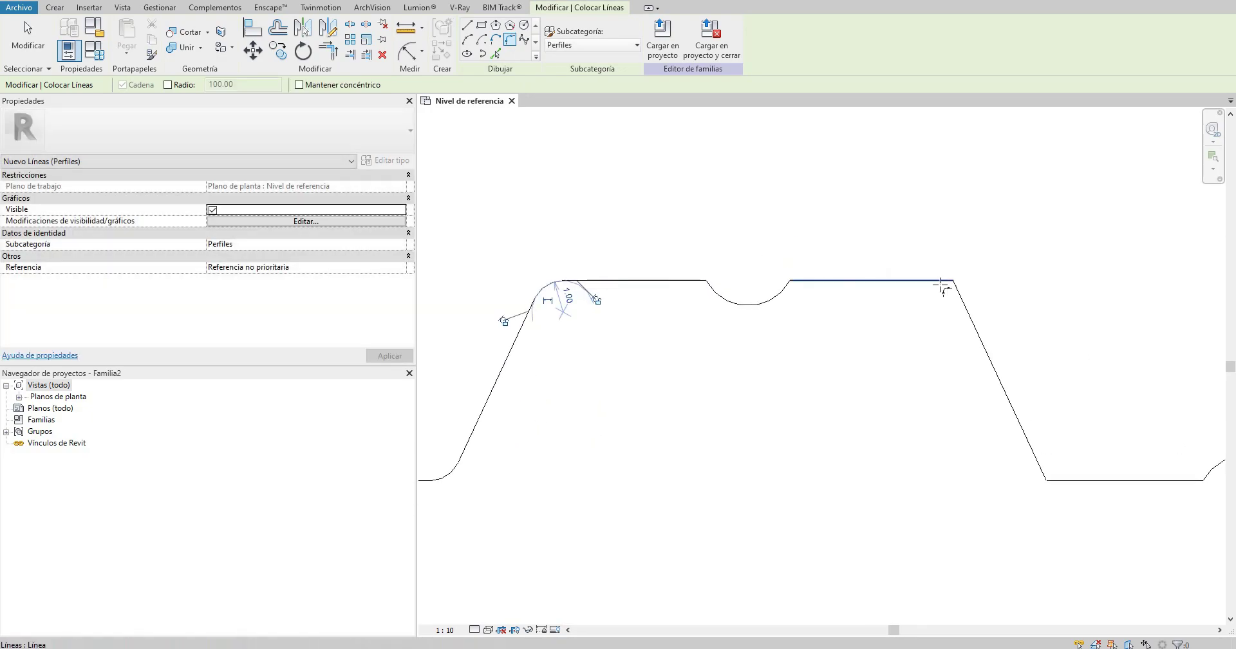
Step: Round the next ridge and valley corners with 1.00 fillets
{"action": "left_click", "coordinate": [941, 287]}
{"action": "left_click", "coordinate": [910, 308]}
{"action": "middle_click_drag", "start_coordinate": [910, 308], "coordinate": [563, 263]}
{"action": "left_click", "coordinate": [859, 463]}
{"action": "middle_click_drag", "start_coordinate": [859, 463], "coordinate": [608, 524]}
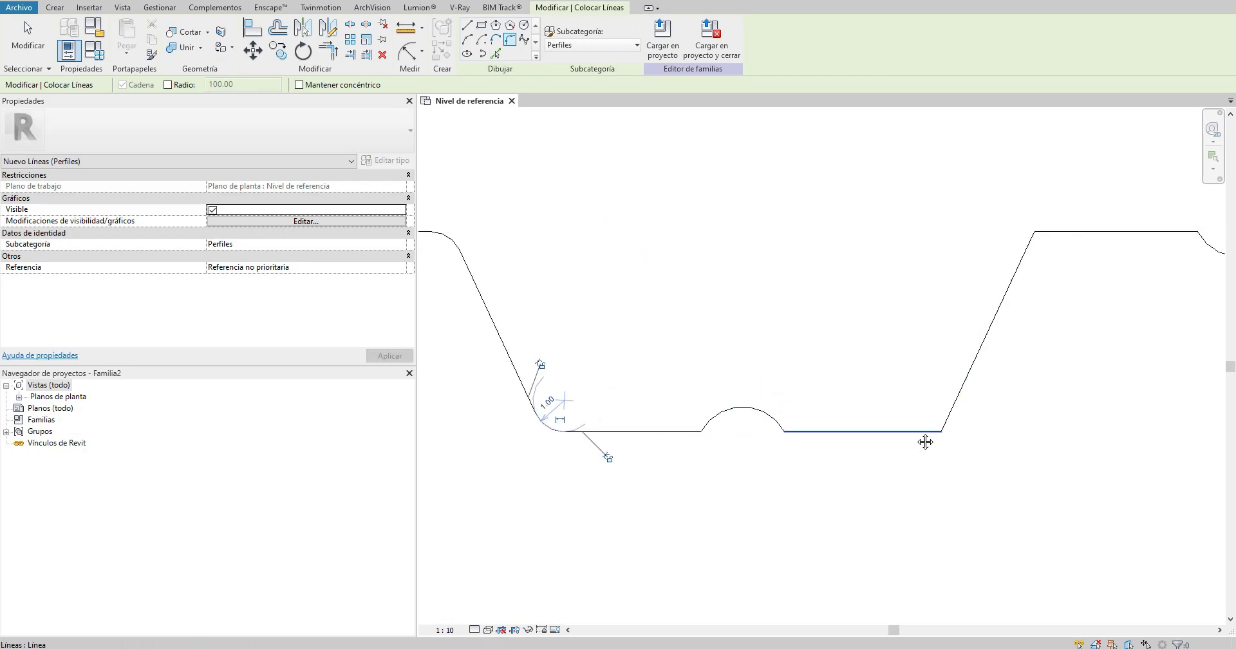
{"action": "left_click", "coordinate": [925, 441]}
{"action": "left_click", "coordinate": [961, 387]}
{"action": "middle_click_drag", "start_coordinate": [798, 345], "coordinate": [800, 309]}
{"action": "left_click", "coordinate": [800, 309]}
{"action": "left_click", "coordinate": [773, 361]}
Step: Round the remaining ridge and valley corners through the last valley with 1.00 fillets
{"action": "mouse_move", "coordinate": [855, 387]}
{"action": "middle_mouse_down"}
{"action": "mouse_move", "coordinate": [880, 316]}
{"action": "mouse_move", "coordinate": [661, 315]}
{"action": "middle_mouse_up"}
{"action": "left_click", "coordinate": [880, 316]}
{"action": "left_click", "coordinate": [913, 335]}
{"action": "left_click", "coordinate": [727, 425]}
{"action": "left_click", "coordinate": [811, 461]}
{"action": "left_click", "coordinate": [838, 470]}
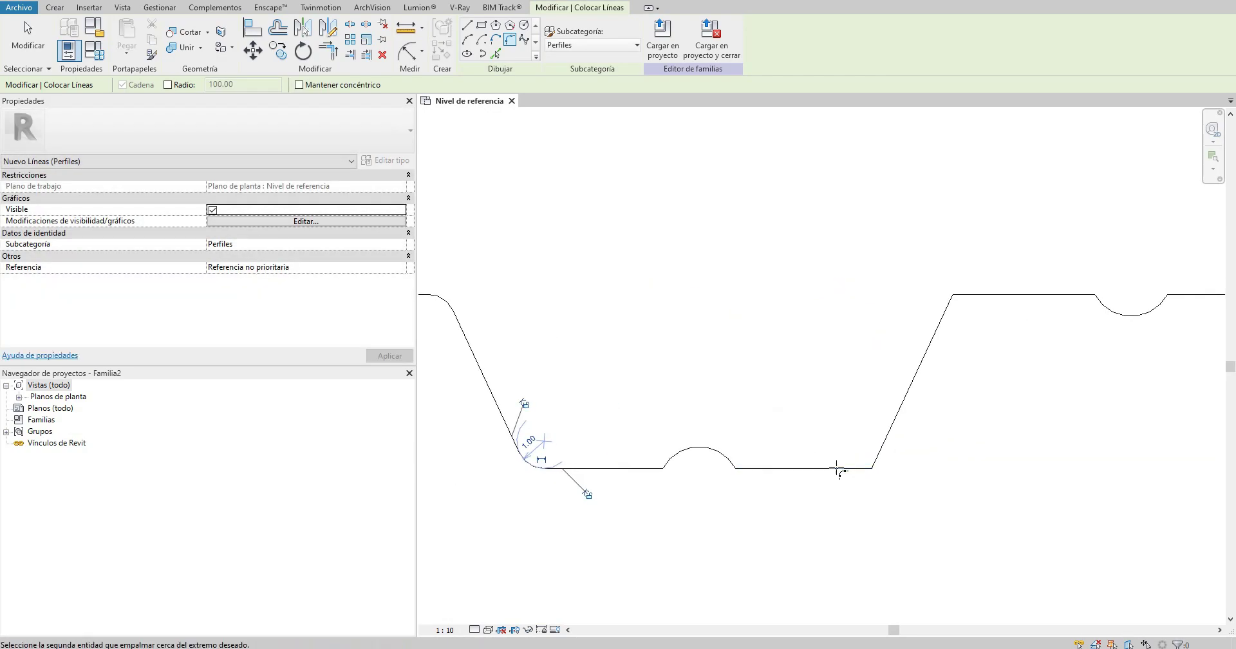
{"action": "left_click", "coordinate": [847, 351]}
{"action": "left_click", "coordinate": [815, 405]}
{"action": "middle_click_drag", "start_coordinate": [815, 406], "coordinate": [600, 407]}
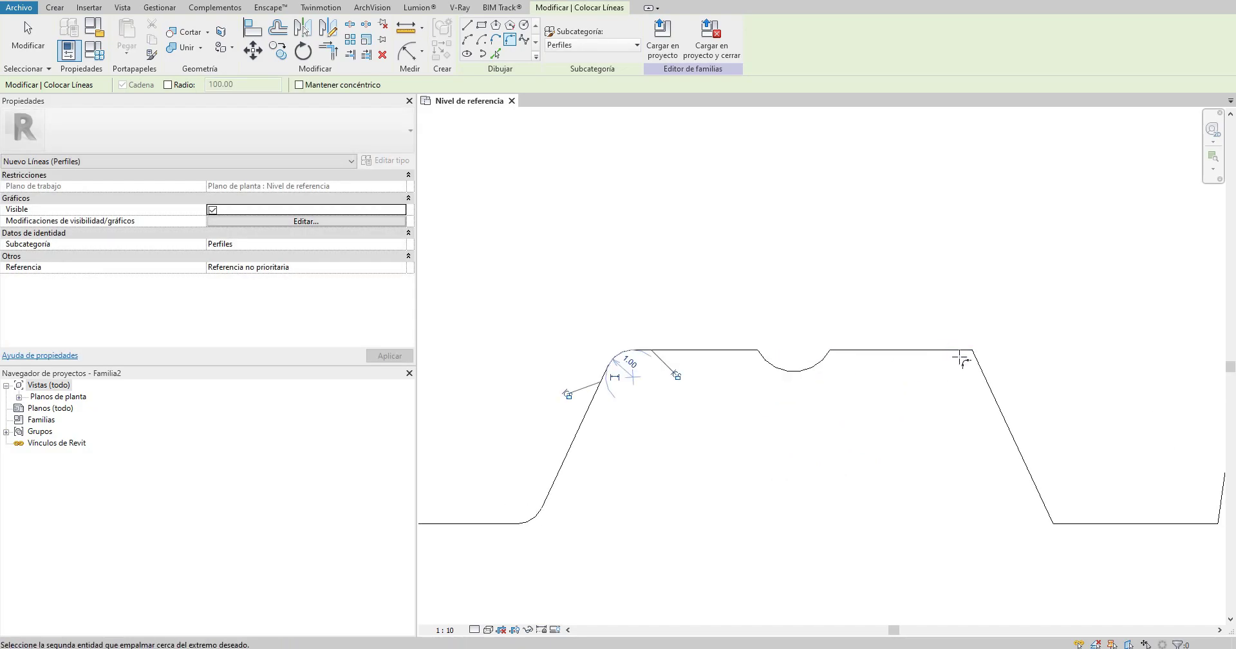
{"action": "left_click", "coordinate": [831, 502]}
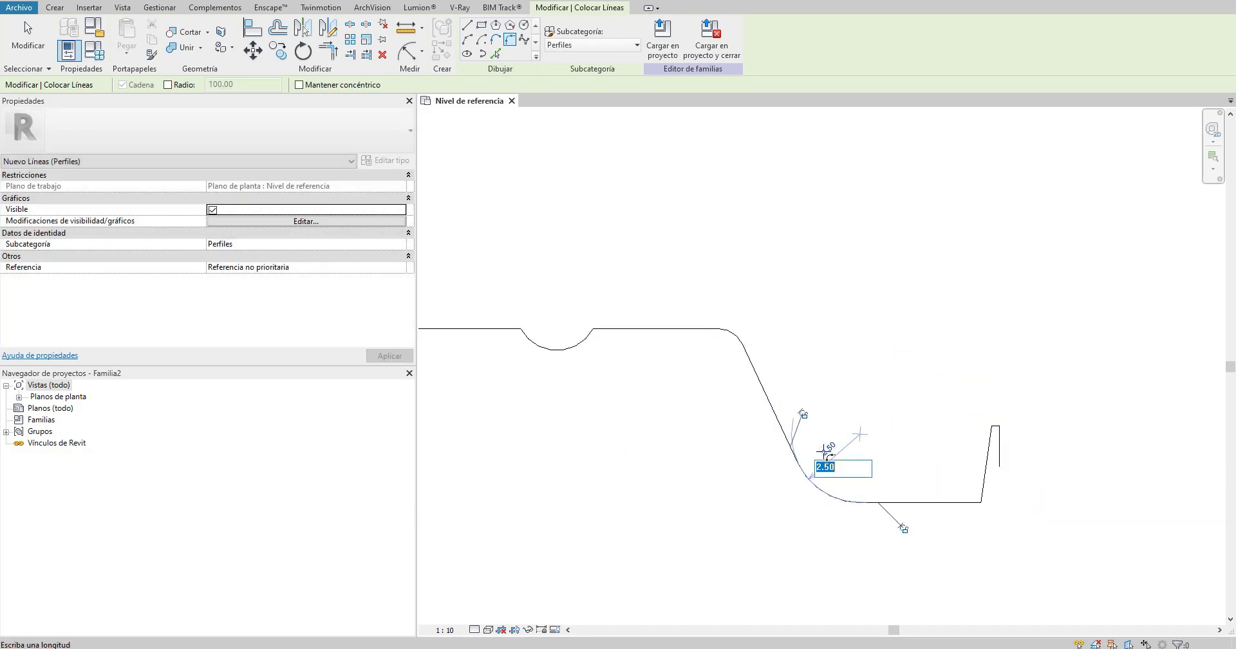
{"action": "left_click", "coordinate": [952, 509]}
Step: End the corner rounding and switch to Pick Lines with a 0.09 offset
{"action": "key", "text": "z"}
{"action": "key", "text": "f"}
{"action": "key", "text": "Escape"}
{"action": "key", "text": "Escape"}
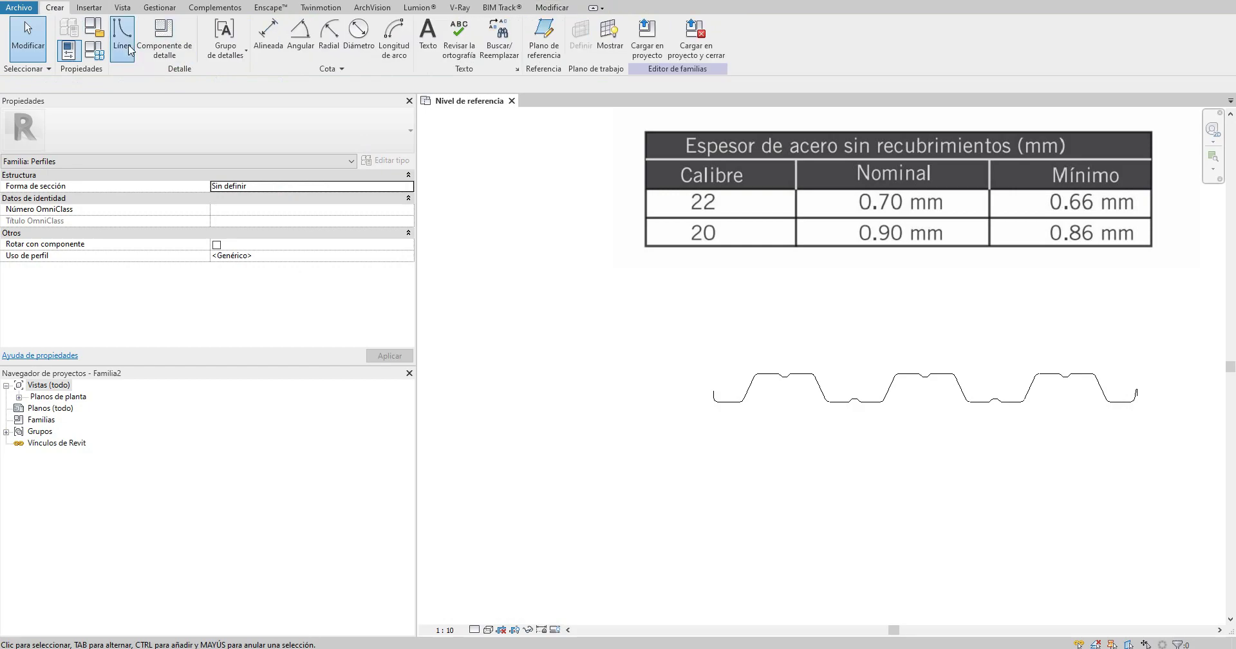
{"action": "key", "text": "l"}
{"action": "key", "text": "i"}
{"action": "scroll", "coordinate": [703, 406], "scroll_direction": "up", "scroll_amount": 8}
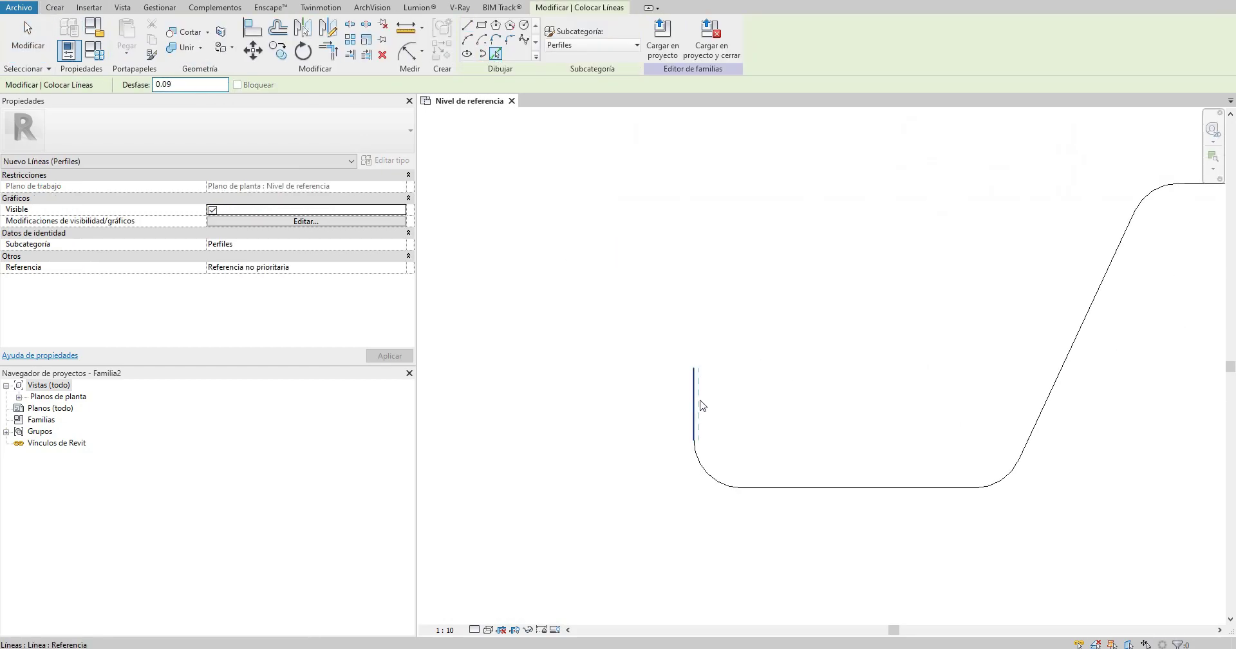
{"action": "scroll", "coordinate": [771, 486], "scroll_direction": "up", "scroll_amount": 2}
Step: Offset the profile's arc and the lip's slanted and vertical edges by 0.09
{"action": "middle_click_drag", "start_coordinate": [839, 423], "coordinate": [829, 379]}
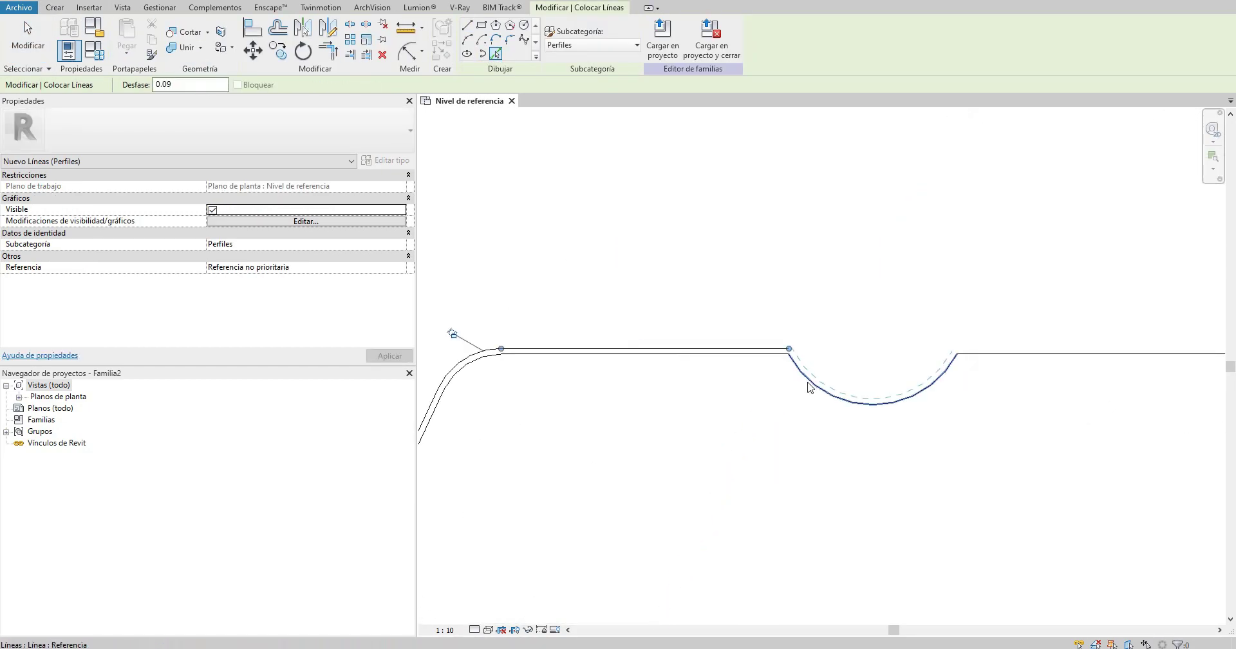
{"action": "scroll", "coordinate": [859, 378], "scroll_direction": "down", "scroll_amount": 3}
{"action": "middle_click_drag", "start_coordinate": [714, 350], "coordinate": [728, 370]}
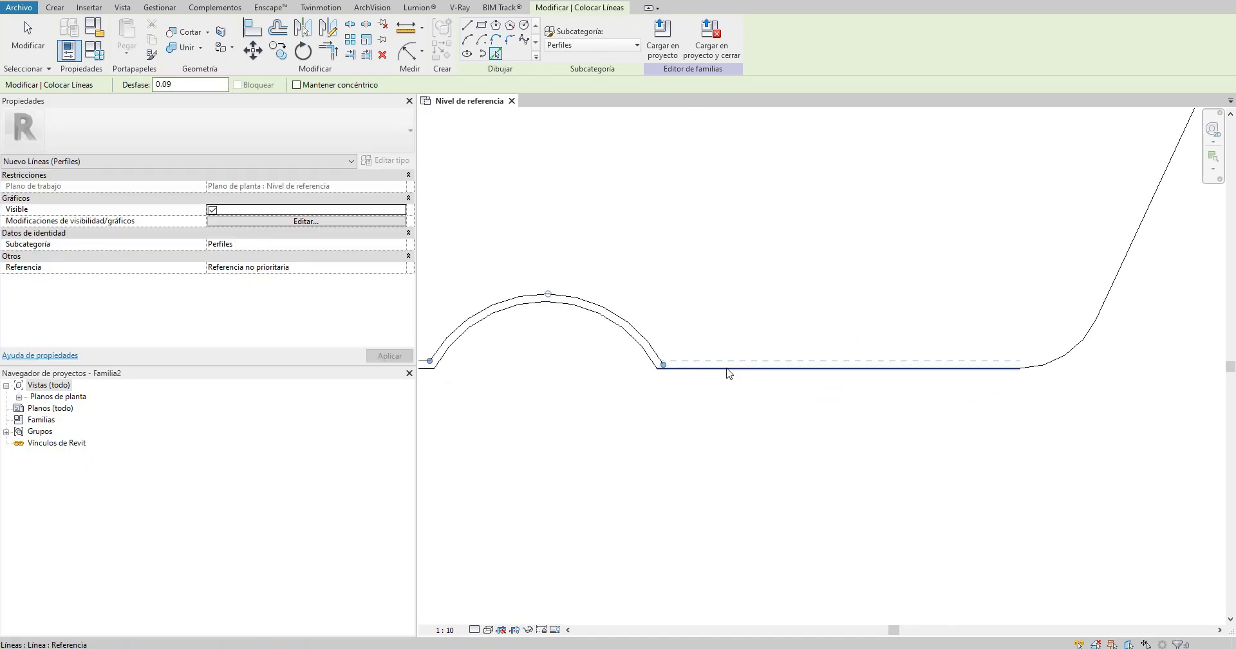
{"action": "scroll", "coordinate": [900, 311], "scroll_direction": "up", "scroll_amount": 3}
{"action": "middle_click_drag", "start_coordinate": [1018, 387], "coordinate": [883, 313]}
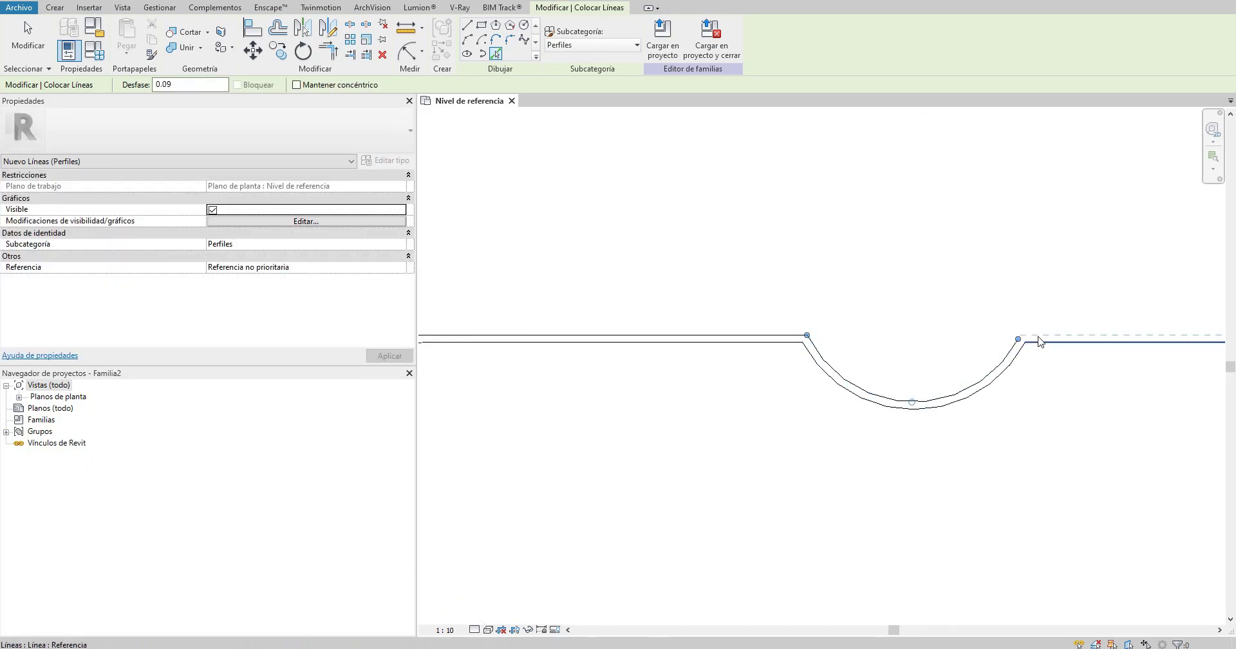
{"action": "middle_click_drag", "start_coordinate": [724, 315], "coordinate": [631, 143]}
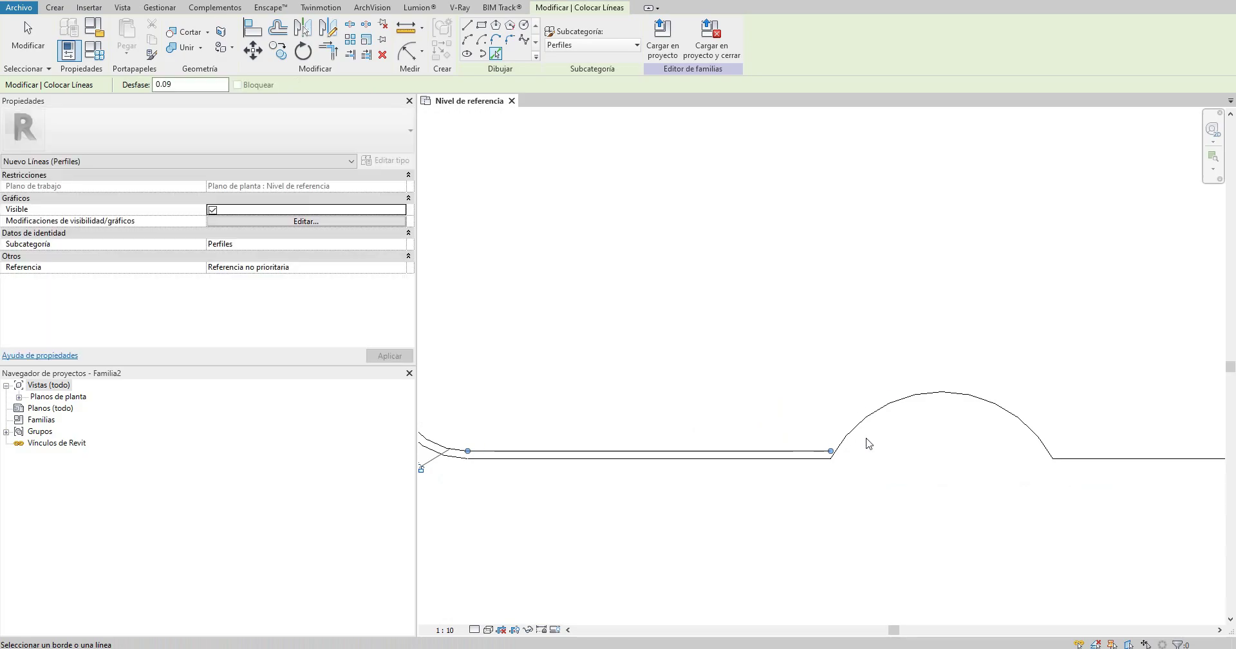
{"action": "mouse_move", "coordinate": [868, 443]}
{"action": "middle_mouse_down"}
{"action": "mouse_move", "coordinate": [770, 414]}
{"action": "mouse_move", "coordinate": [930, 210]}
{"action": "mouse_move", "coordinate": [847, 307]}
{"action": "mouse_move", "coordinate": [788, 352]}
{"action": "mouse_move", "coordinate": [447, 326]}
{"action": "middle_mouse_up"}
{"action": "left_click", "coordinate": [788, 352]}
{"action": "middle_click_drag", "start_coordinate": [800, 263], "coordinate": [401, 104]}
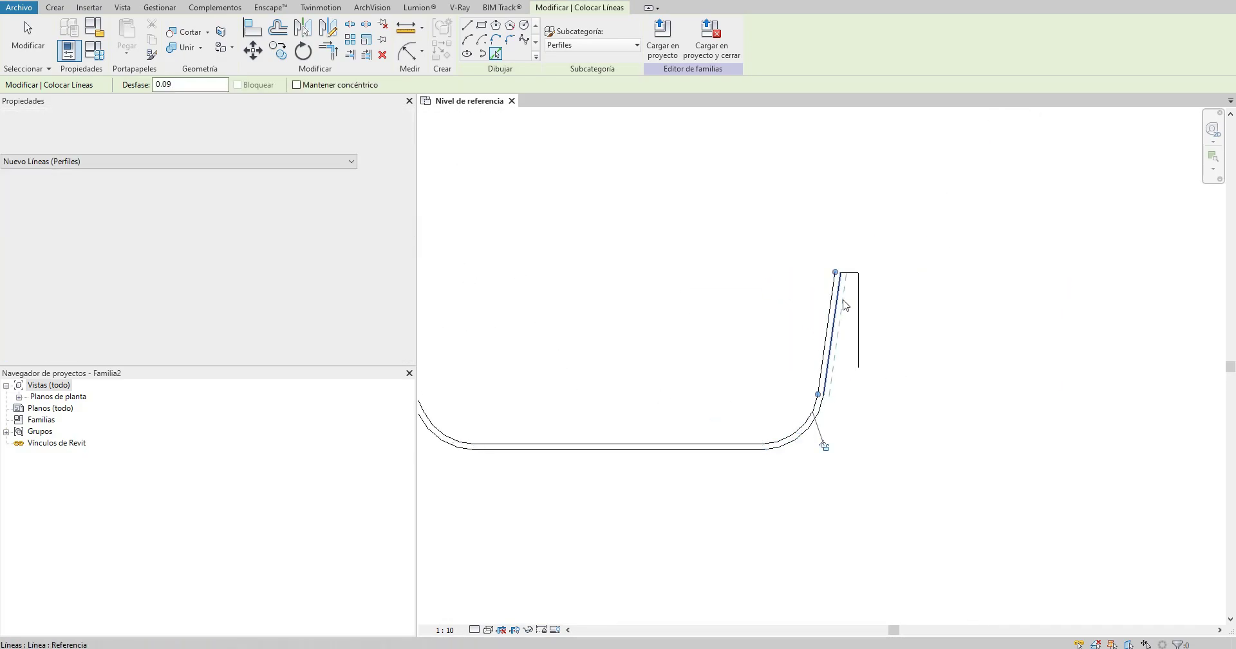
{"action": "left_click", "coordinate": [845, 305]}
{"action": "scroll", "coordinate": [845, 305], "scroll_direction": "up", "scroll_amount": 2}
{"action": "left_click", "coordinate": [878, 322]}
Step: Close the top of the lip with a connected line
{"action": "key", "text": "Escape"}
{"action": "left_click", "coordinate": [470, 51]}
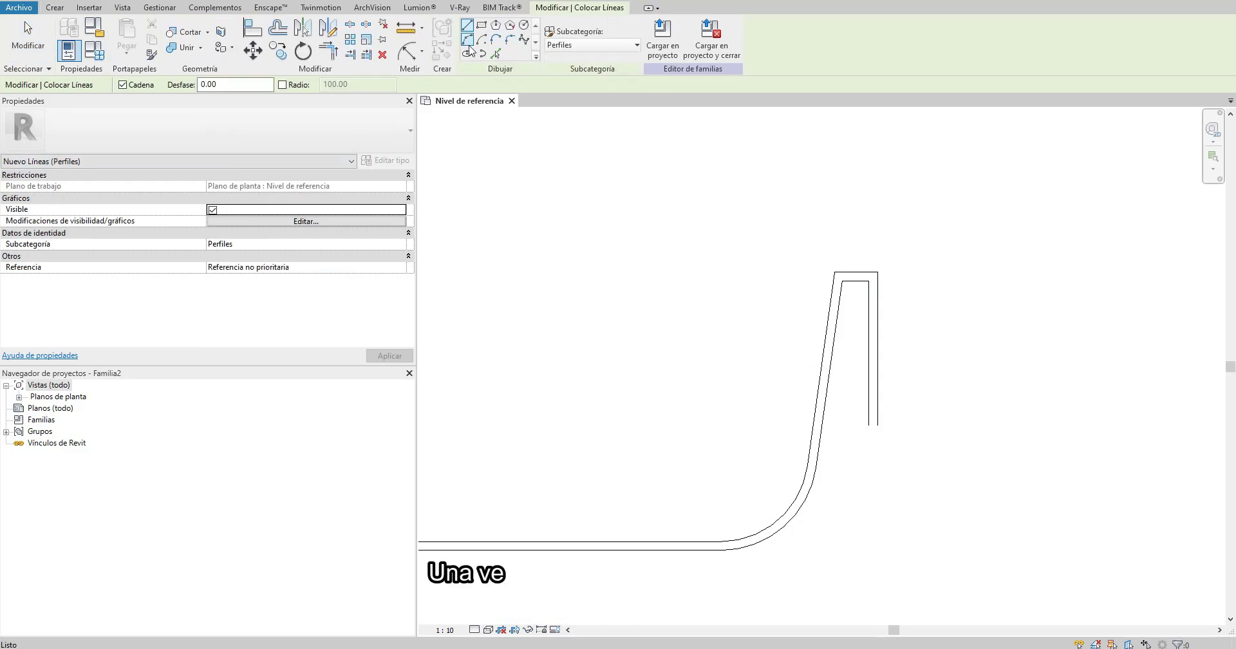
{"action": "scroll", "coordinate": [890, 449], "scroll_direction": "down", "scroll_amount": 3}
{"action": "scroll", "coordinate": [673, 436], "scroll_direction": "up", "scroll_amount": 2}
Step: Delete the reference image from the profile sketch
{"action": "scroll", "coordinate": [726, 401], "scroll_direction": "up", "scroll_amount": 3}
{"action": "left_click", "coordinate": [727, 401]}
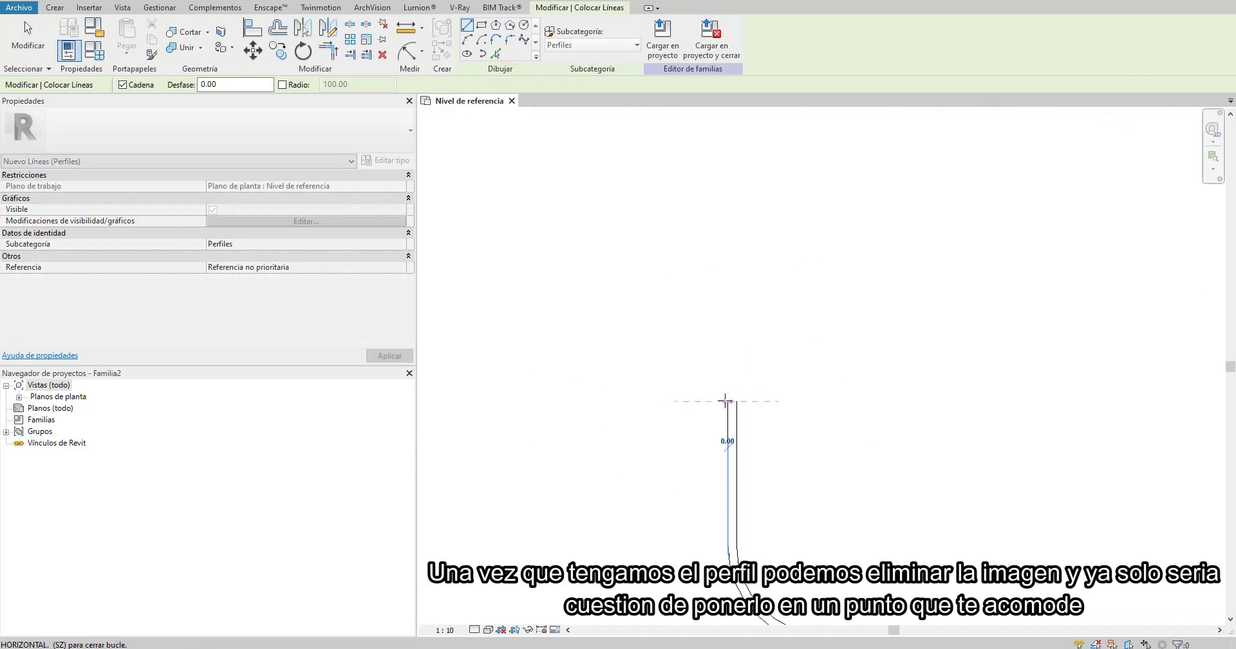
{"action": "key", "text": "Escape"}
{"action": "key", "text": "Escape"}
{"action": "scroll", "coordinate": [784, 367], "scroll_direction": "down", "scroll_amount": 3}
{"action": "left_click", "coordinate": [783, 367]}
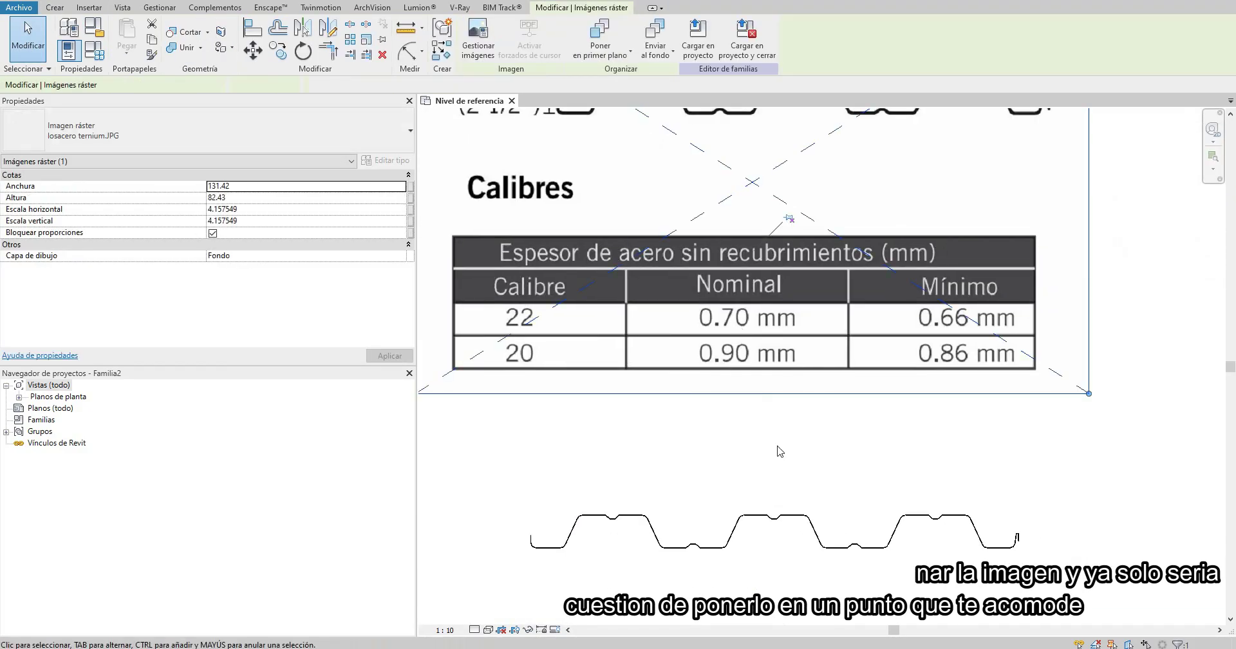
{"action": "key", "text": "Delete"}
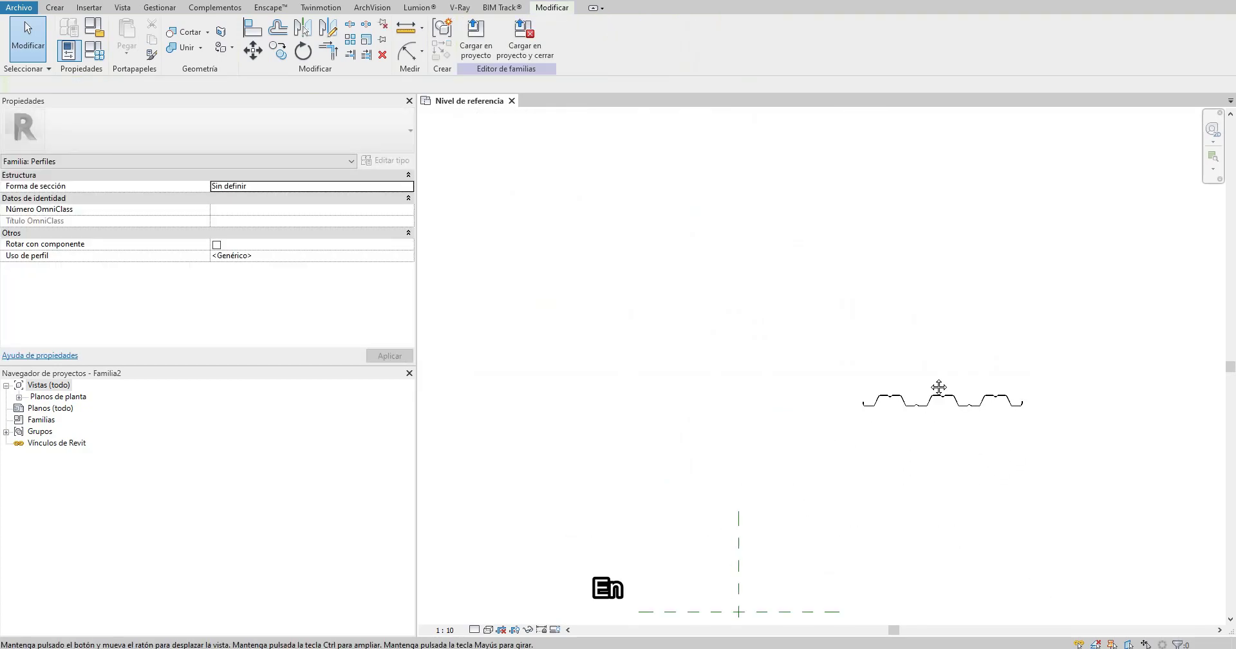
Step: Move all profile lines with MV so the left end sits on the reference-plane intersection
{"action": "left_click_drag", "start_coordinate": [1102, 452], "coordinate": [1091, 444]}
{"action": "key", "text": "m"}
{"action": "key", "text": "v"}
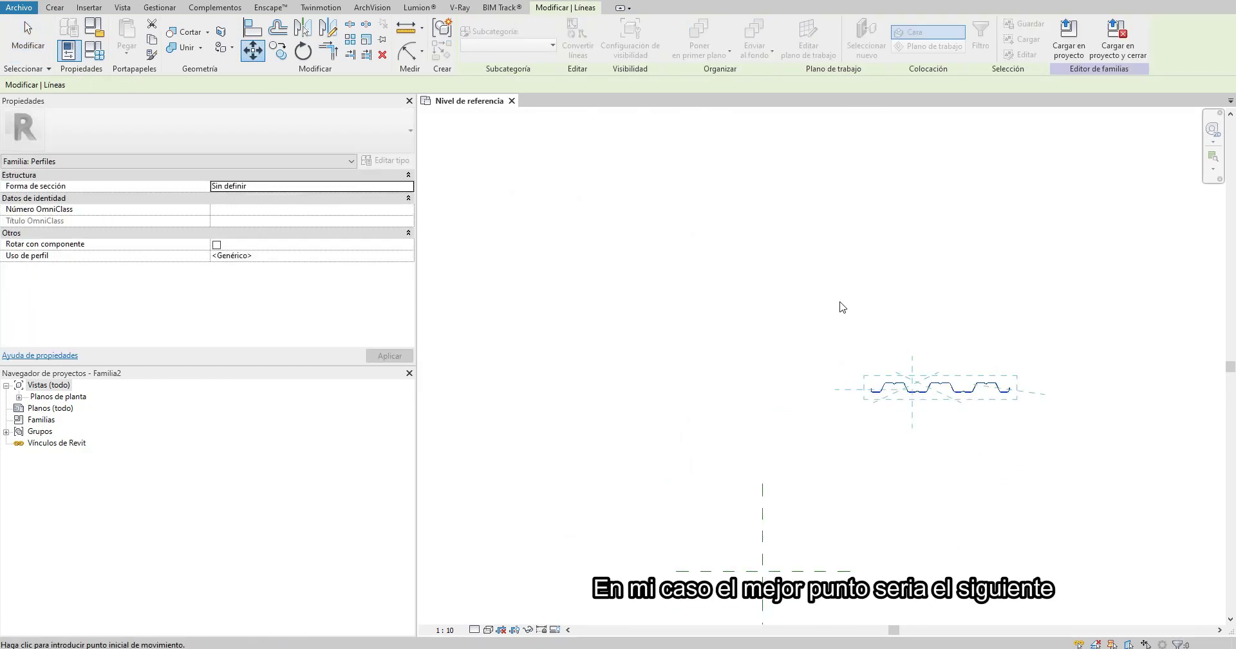
{"action": "scroll", "coordinate": [894, 390], "scroll_direction": "up", "scroll_amount": 3}
{"action": "left_click", "coordinate": [902, 316]}
{"action": "scroll", "coordinate": [905, 315], "scroll_direction": "down", "scroll_amount": 3}
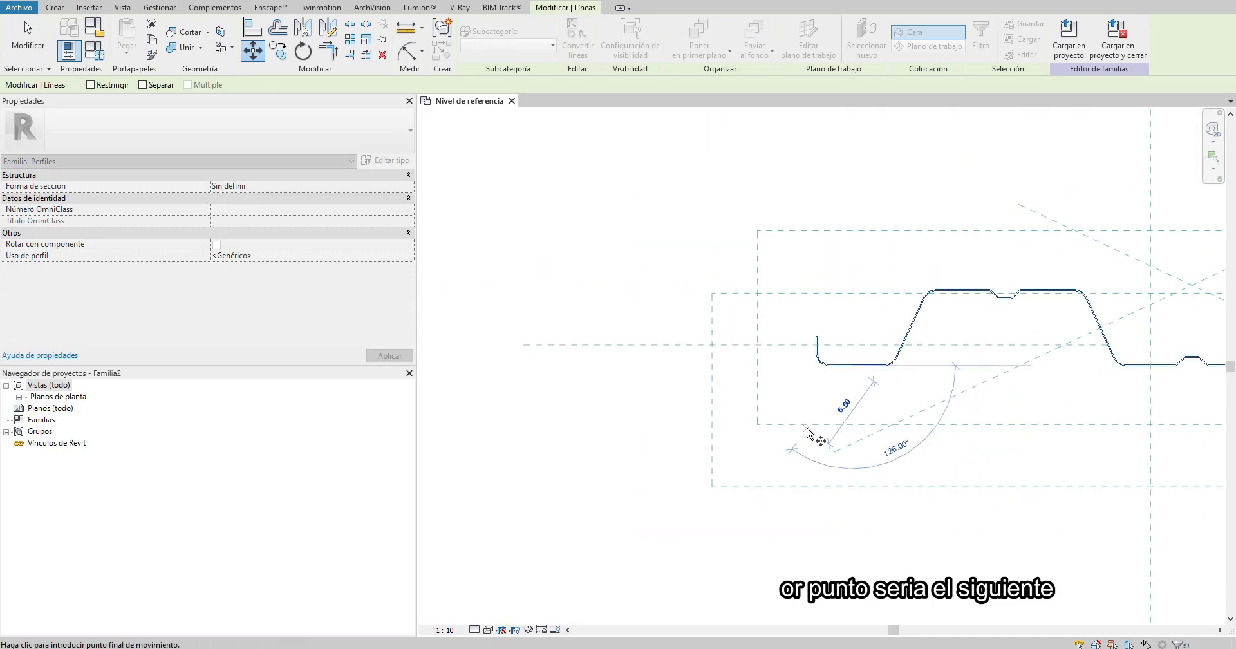
{"action": "scroll", "coordinate": [863, 395], "scroll_direction": "down", "scroll_amount": 1}
{"action": "middle_click_drag", "start_coordinate": [778, 484], "coordinate": [899, 211]}
{"action": "left_click", "coordinate": [751, 456]}
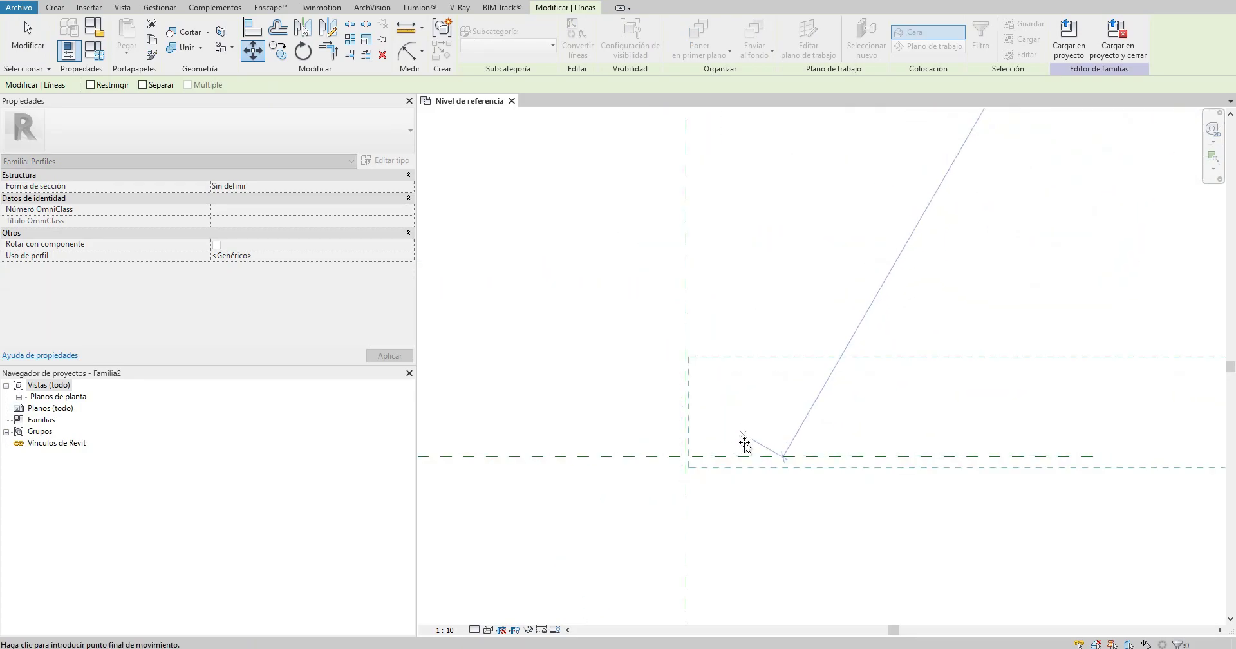
{"action": "left_click", "coordinate": [740, 454]}
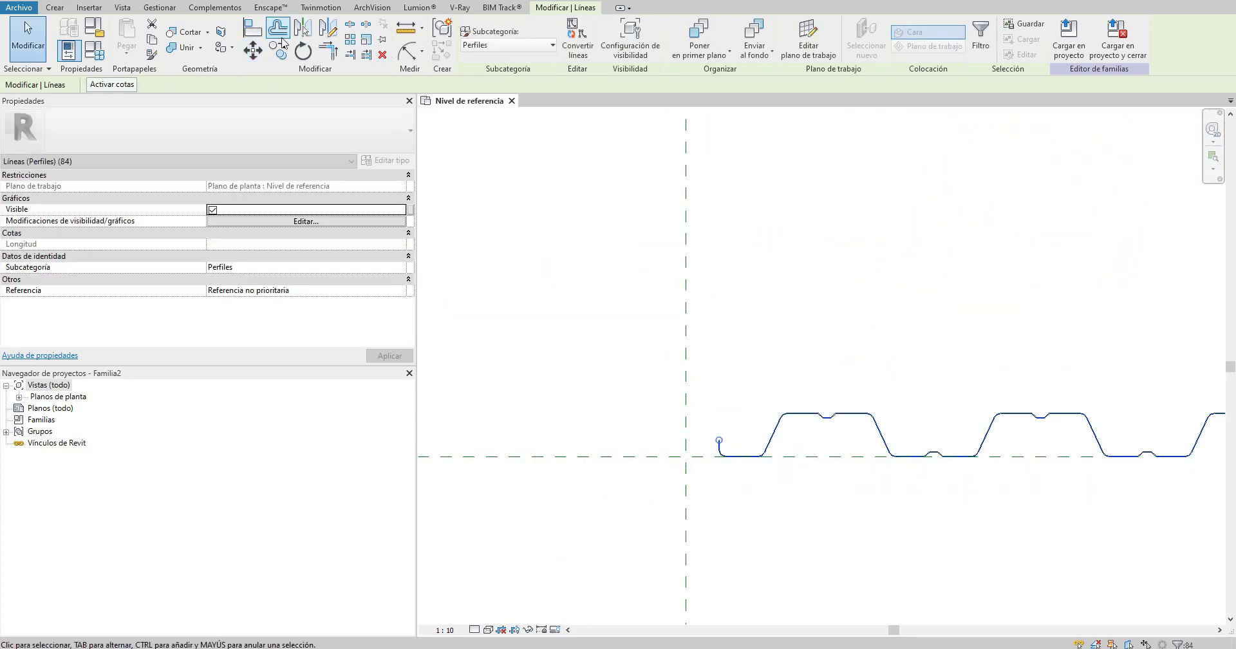
Step: Fine-tune the profile's position from the end line's midpoint and finish the move
{"action": "scroll", "coordinate": [728, 445], "scroll_direction": "up", "scroll_amount": 5}
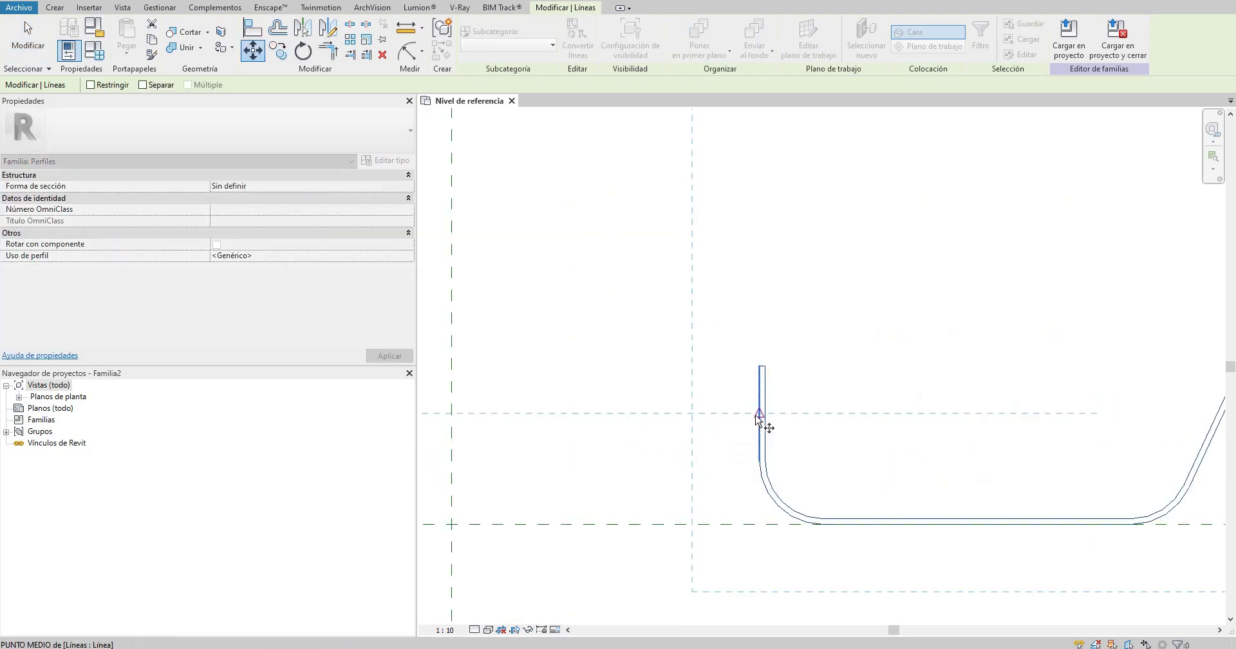
{"action": "left_click", "coordinate": [758, 418]}
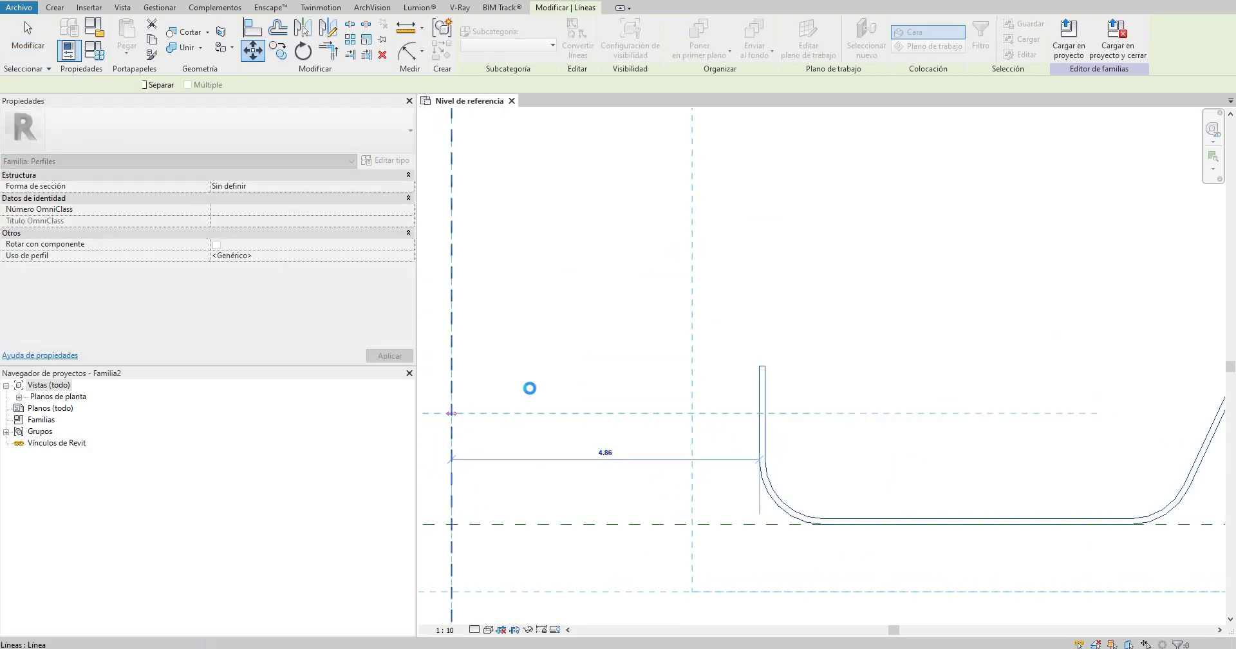
{"action": "scroll", "coordinate": [692, 354], "scroll_direction": "down", "scroll_amount": 3}
{"action": "scroll", "coordinate": [776, 416], "scroll_direction": "down", "scroll_amount": 4}
{"action": "key", "text": "Escape"}
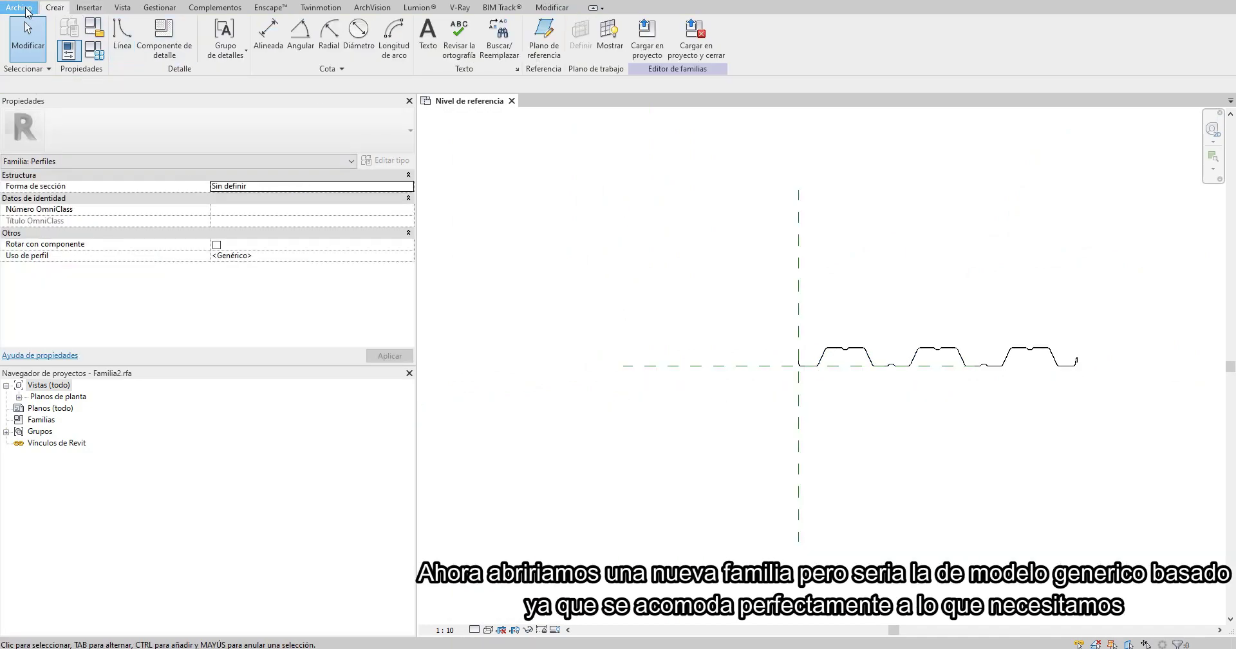
{"action": "left_click", "coordinate": [27, 10]}
{"action": "mouse_move", "coordinate": [45, 57]}
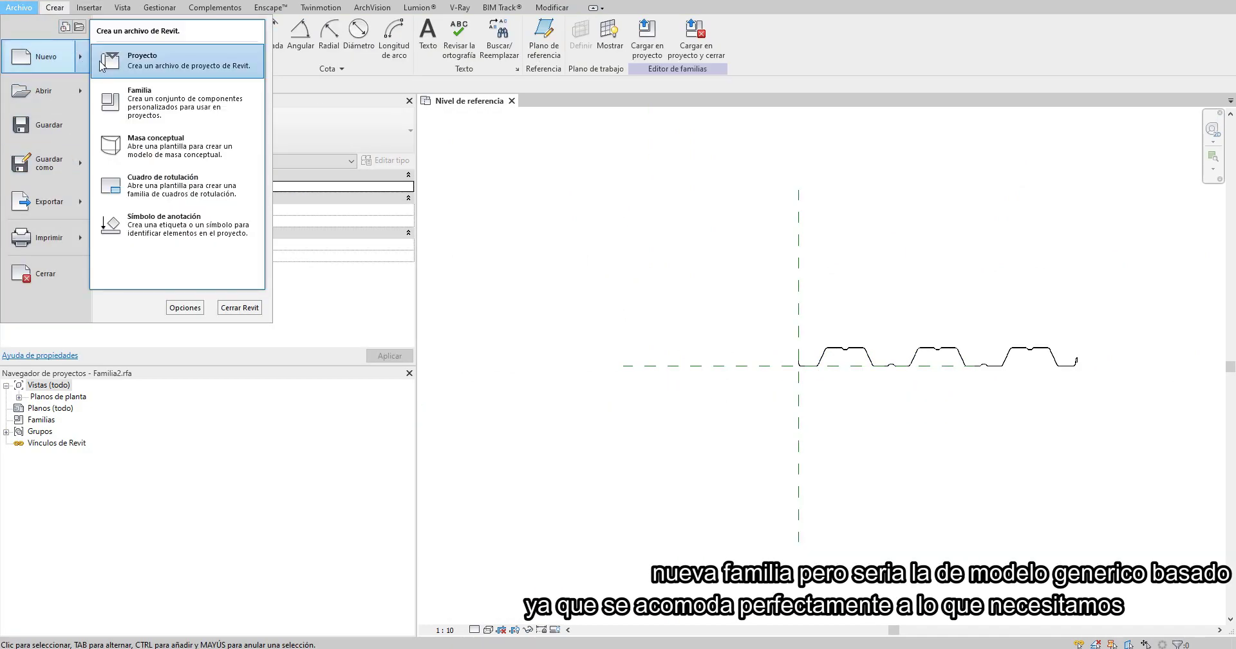
Step: Create a Modelo genérico family, load Familia2 into it, and close Familia2 unsaved
{"action": "left_click", "coordinate": [122, 96]}
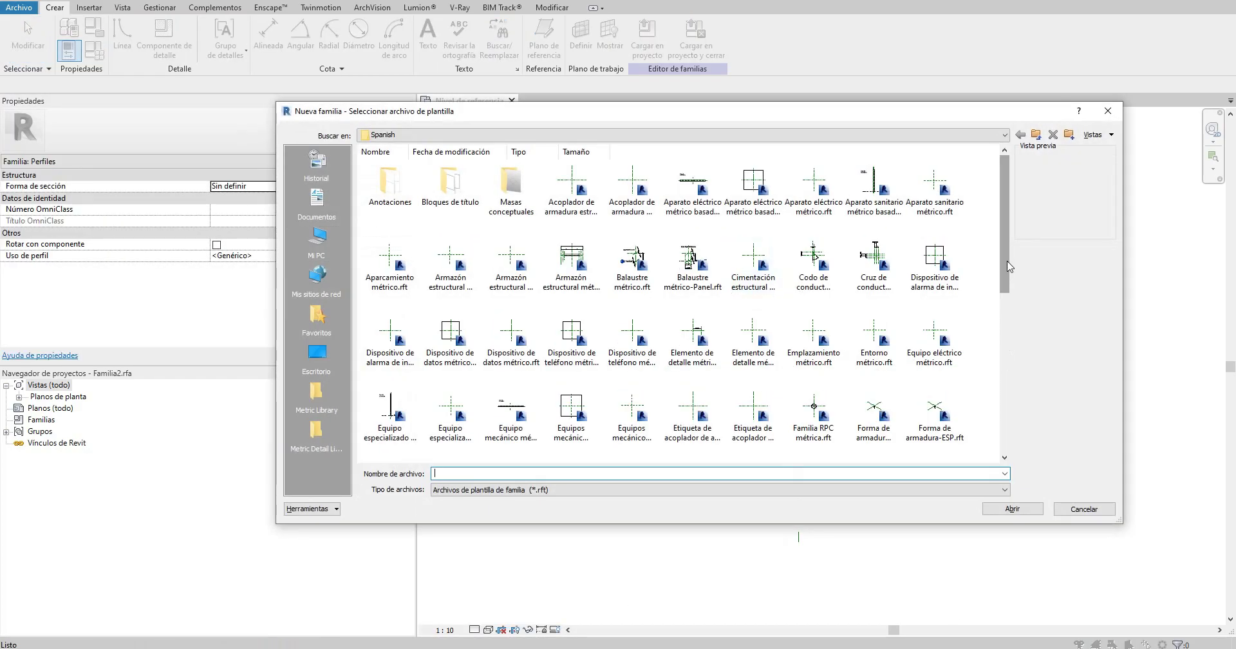
{"action": "left_click_drag", "start_coordinate": [1005, 267], "coordinate": [1006, 405]}
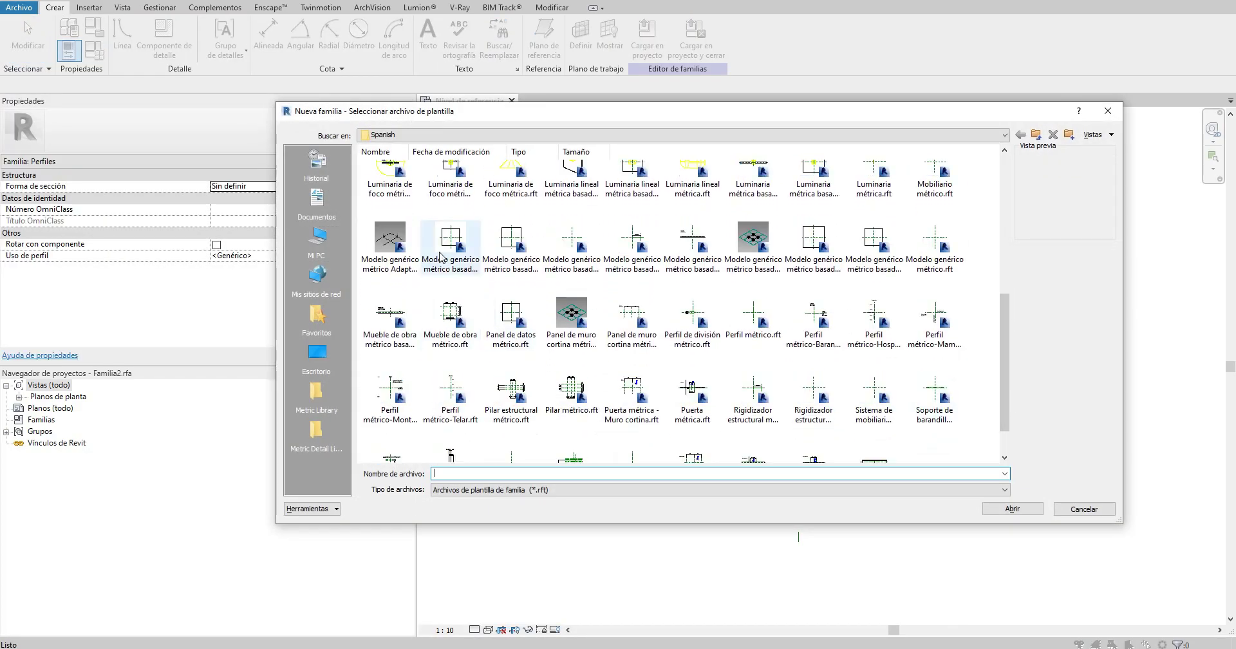
{"action": "left_click", "coordinate": [442, 256]}
{"action": "left_click", "coordinate": [1012, 508]}
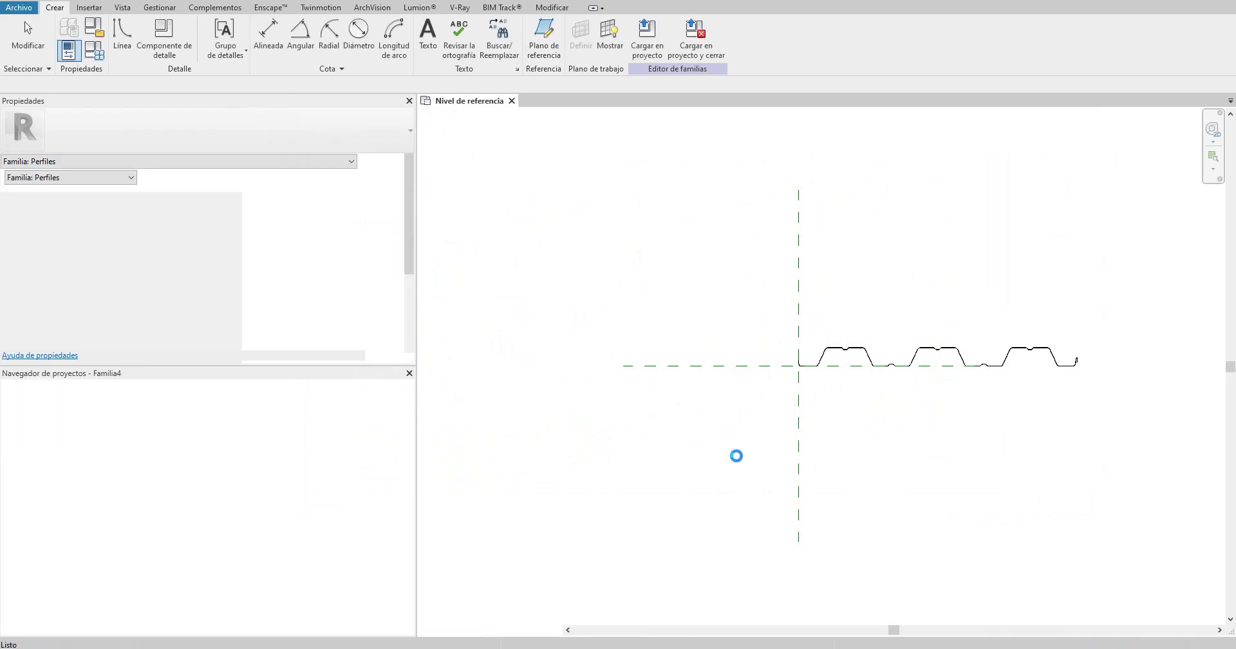
{"action": "left_click", "coordinate": [466, 101]}
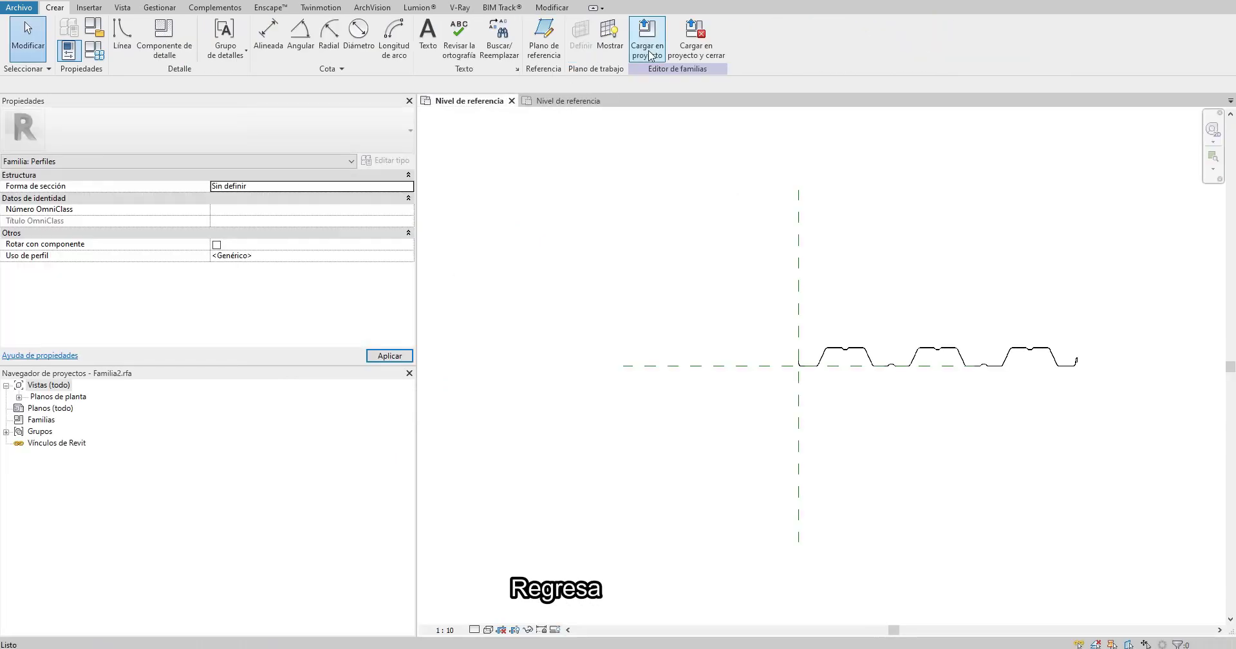
{"action": "left_click", "coordinate": [695, 39]}
{"action": "left_click", "coordinate": [640, 331]}
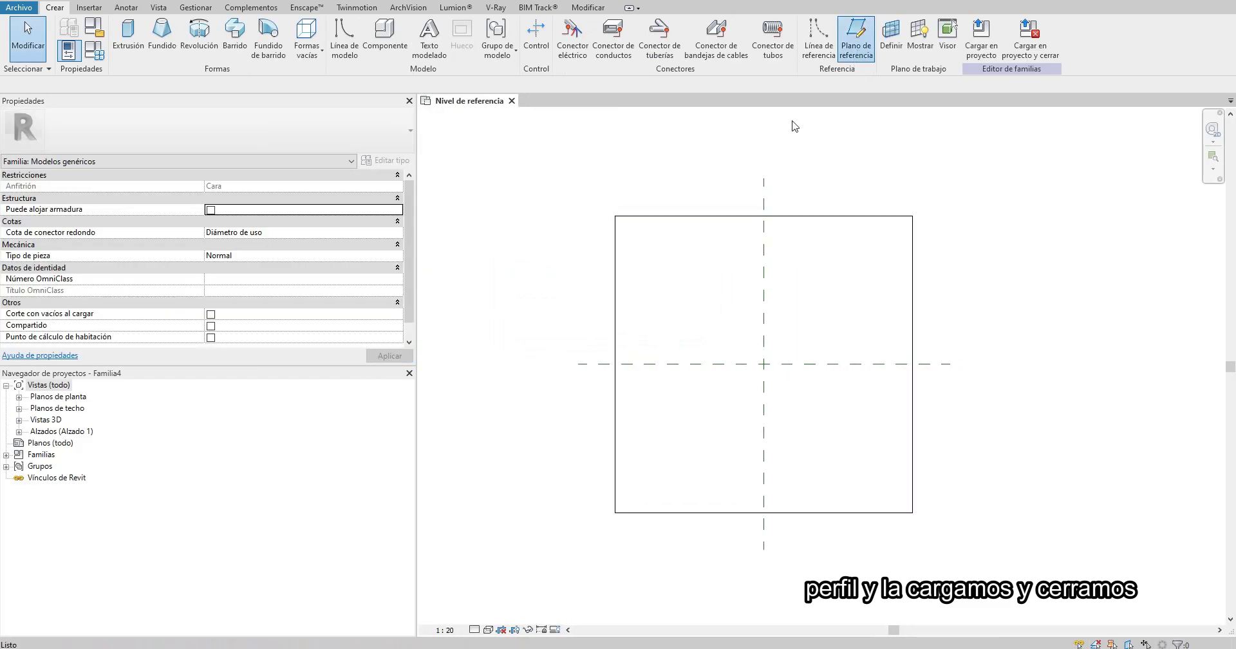
Step: Draw a horizontal reference plane above the centre and dimension it 900 from the centre plane
{"action": "left_click", "coordinate": [856, 45]}
{"action": "left_click", "coordinate": [579, 254]}
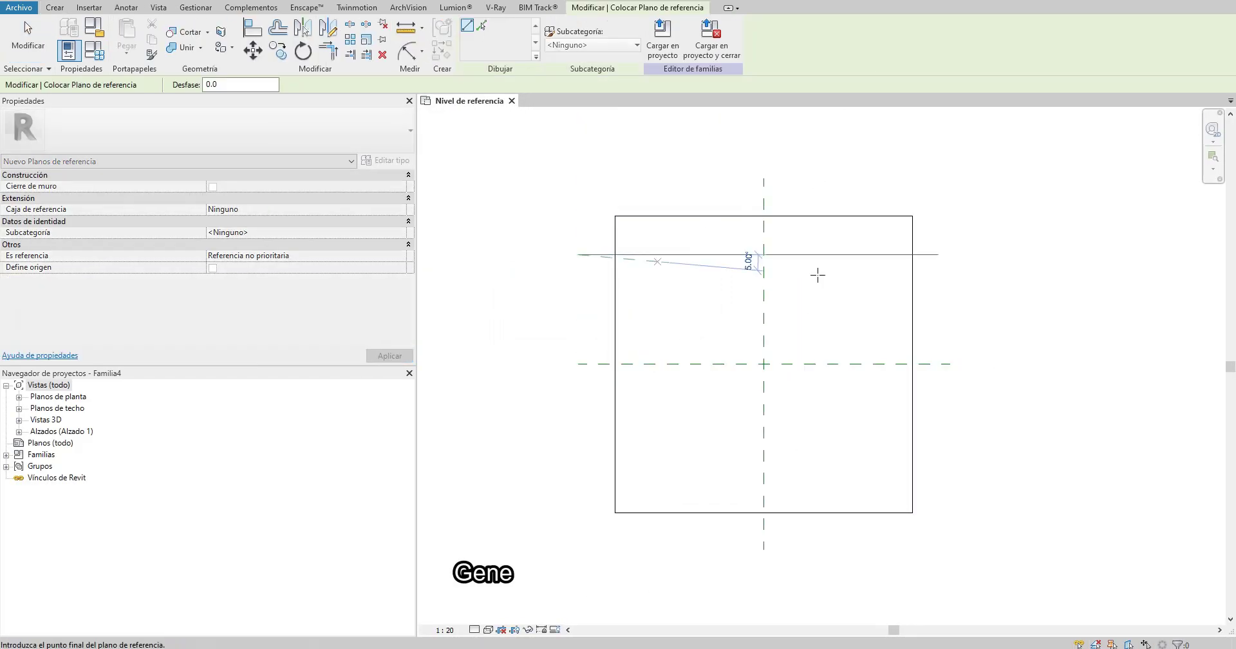
{"action": "left_click", "coordinate": [939, 255]}
{"action": "key", "text": "d"}
{"action": "key", "text": "i"}
{"action": "left_click", "coordinate": [618, 255]}
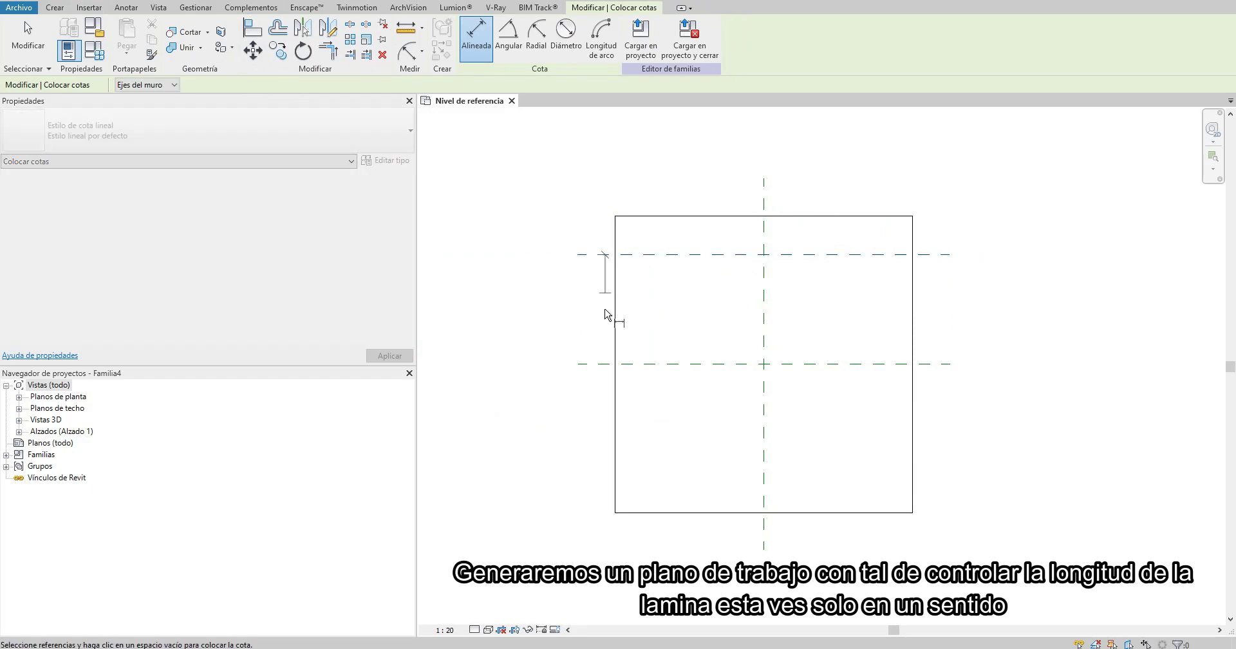
{"action": "left_click", "coordinate": [615, 364]}
{"action": "left_click", "coordinate": [589, 309]}
{"action": "left_click", "coordinate": [25, 32]}
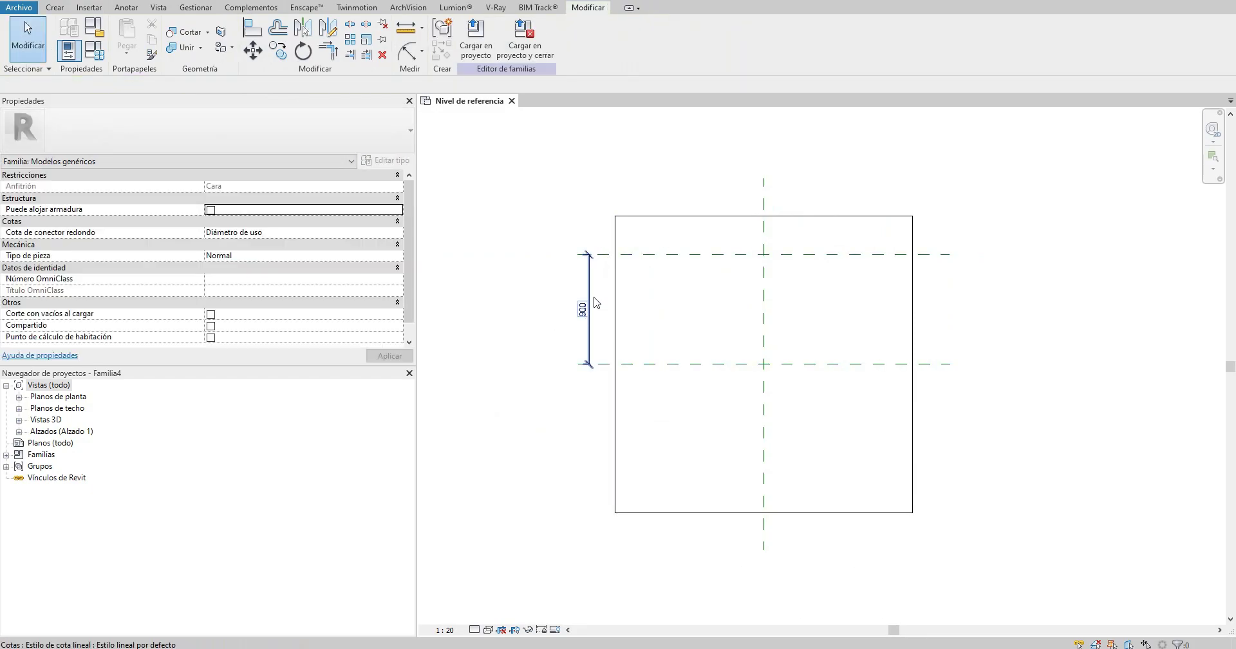
Step: Label the 900 dimension with a new Longitud parameter
{"action": "left_click", "coordinate": [589, 309]}
{"action": "left_click", "coordinate": [597, 36]}
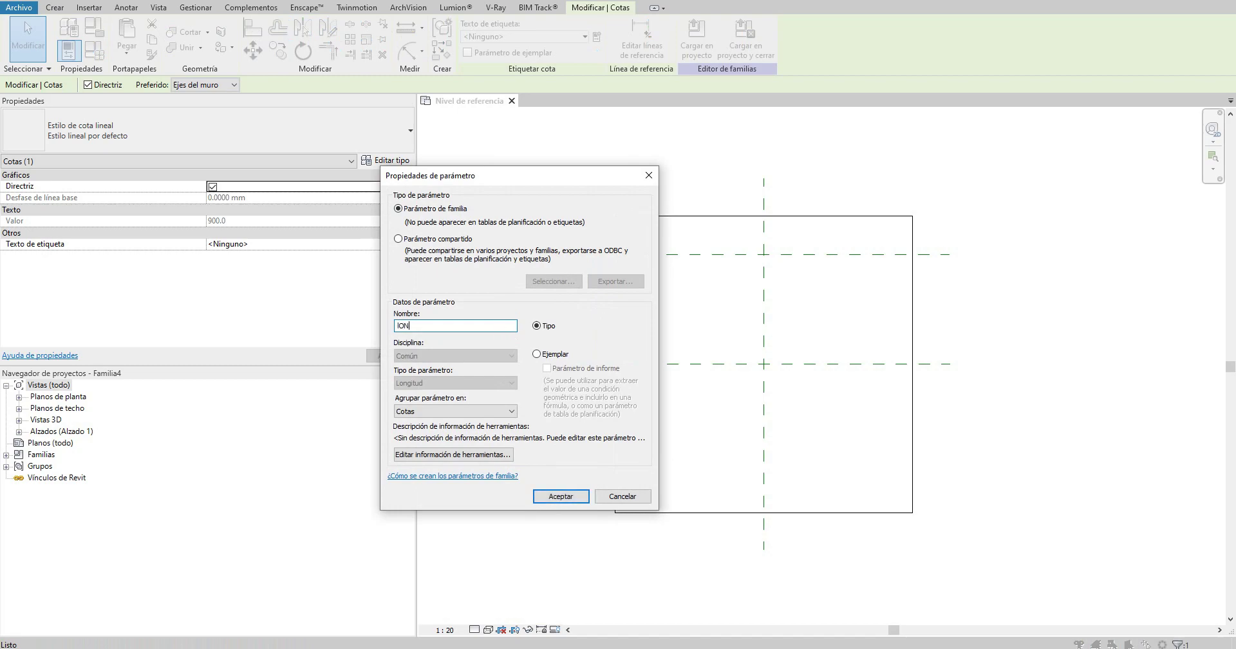
{"action": "left_click", "coordinate": [502, 325]}
{"action": "type", "text": "Longitud"}
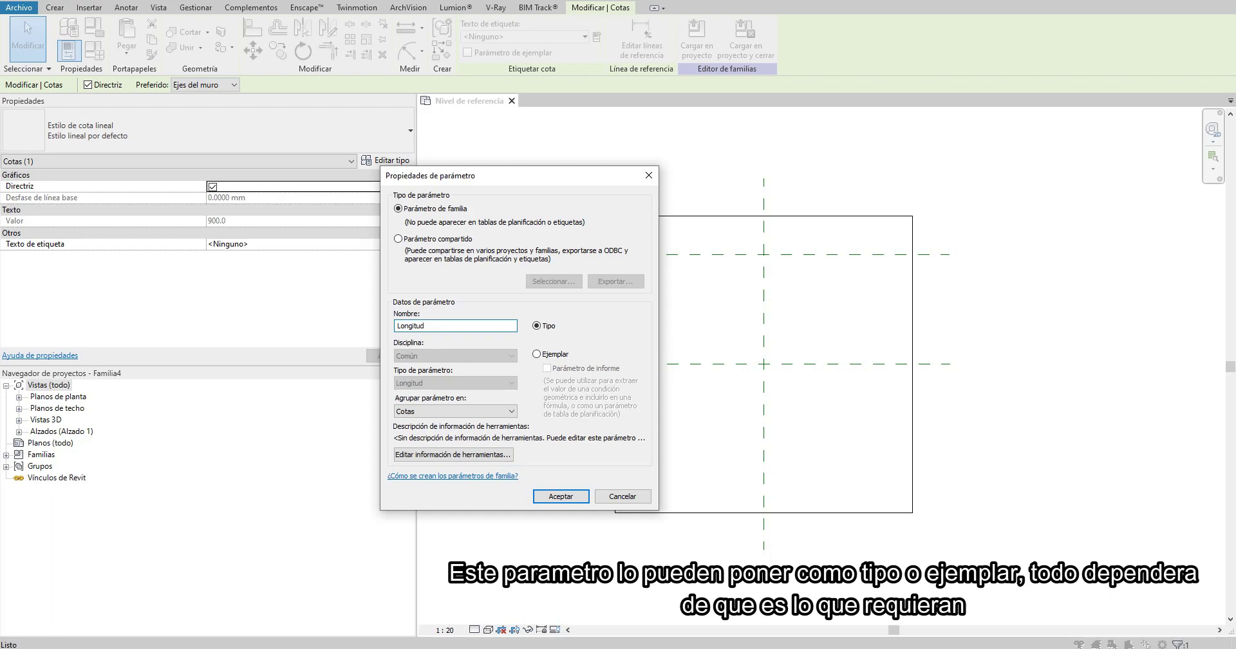
{"action": "key", "text": "Return"}
{"action": "scroll", "coordinate": [643, 309], "scroll_direction": "up", "scroll_amount": 1}
{"action": "scroll", "coordinate": [657, 328], "scroll_direction": "up", "scroll_amount": 2}
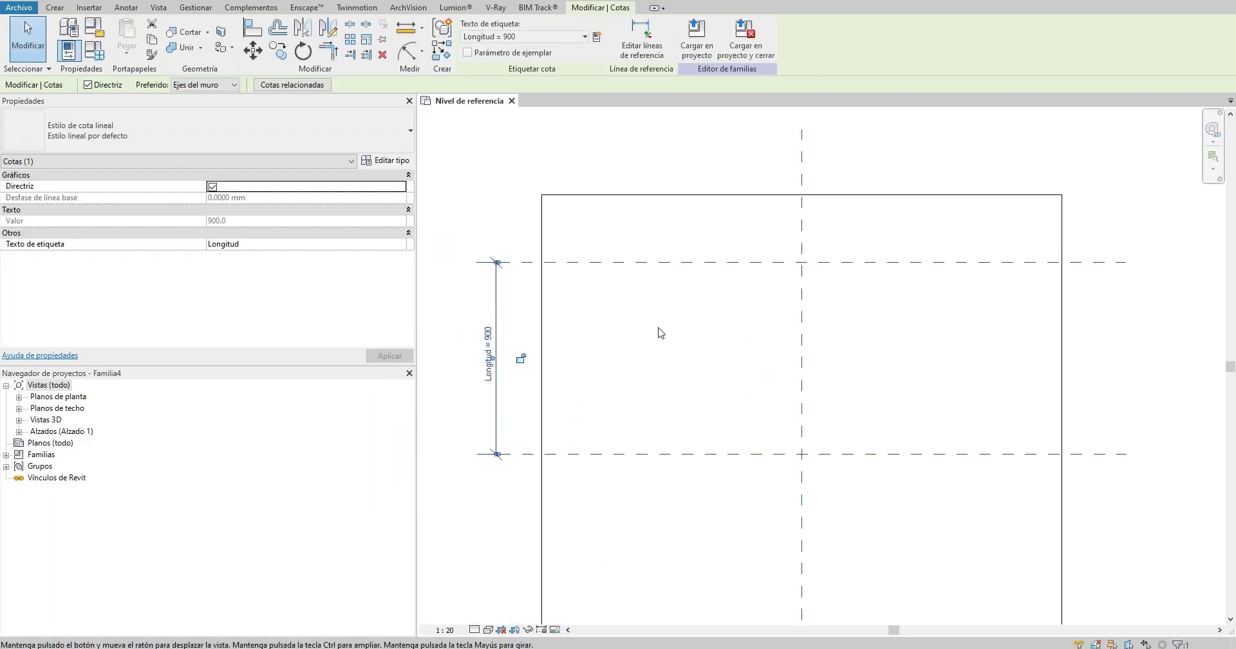
{"action": "scroll", "coordinate": [683, 338], "scroll_direction": "down", "scroll_amount": 2}
{"action": "left_click", "coordinate": [1021, 367]}
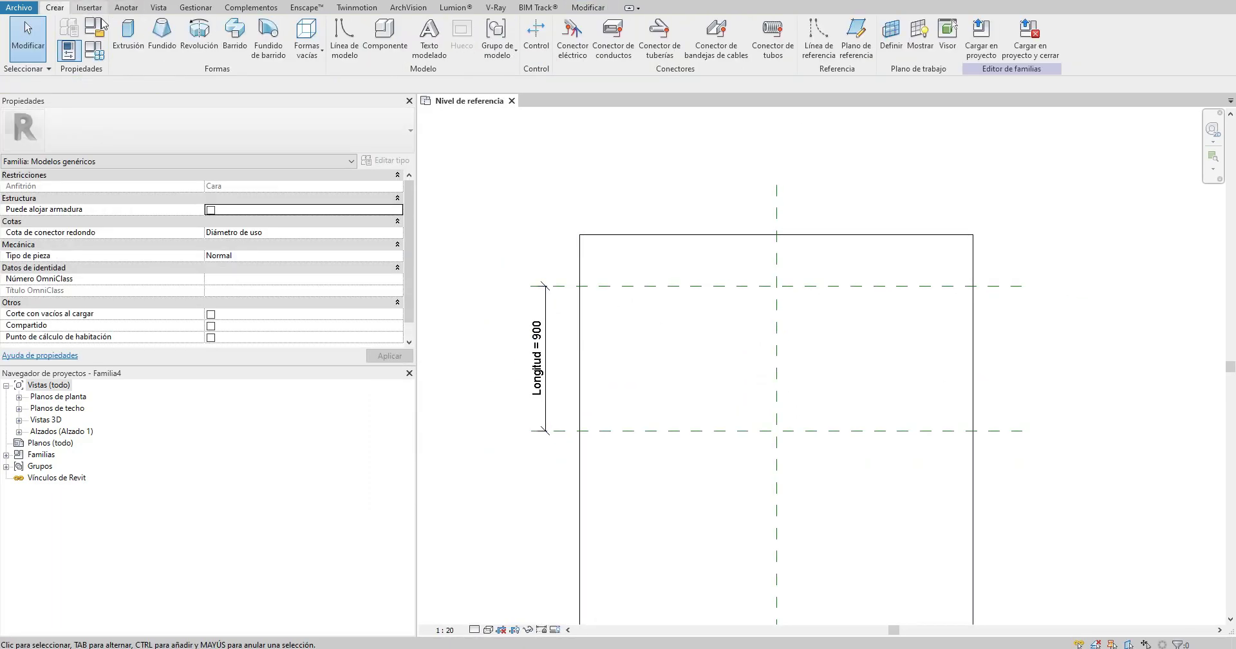
Step: Sketch a sweep path between the two reference planes and choose profile Familia2
{"action": "left_click", "coordinate": [235, 36]}
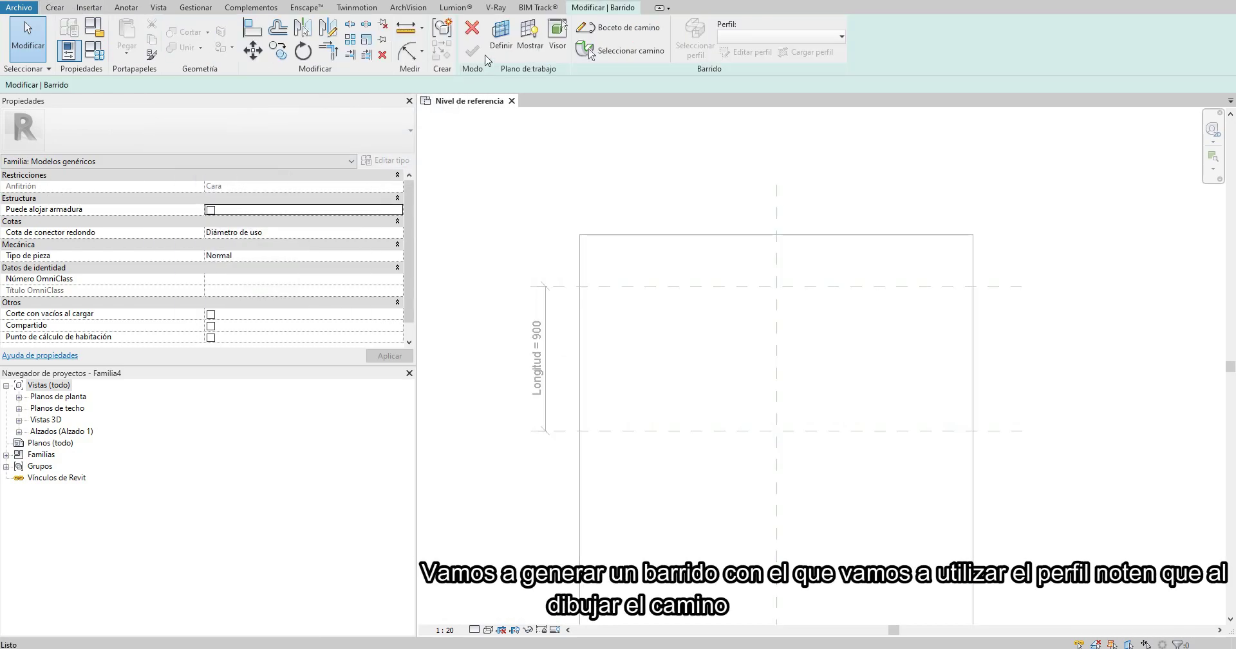
{"action": "left_click", "coordinate": [583, 29]}
{"action": "left_click", "coordinate": [777, 431]}
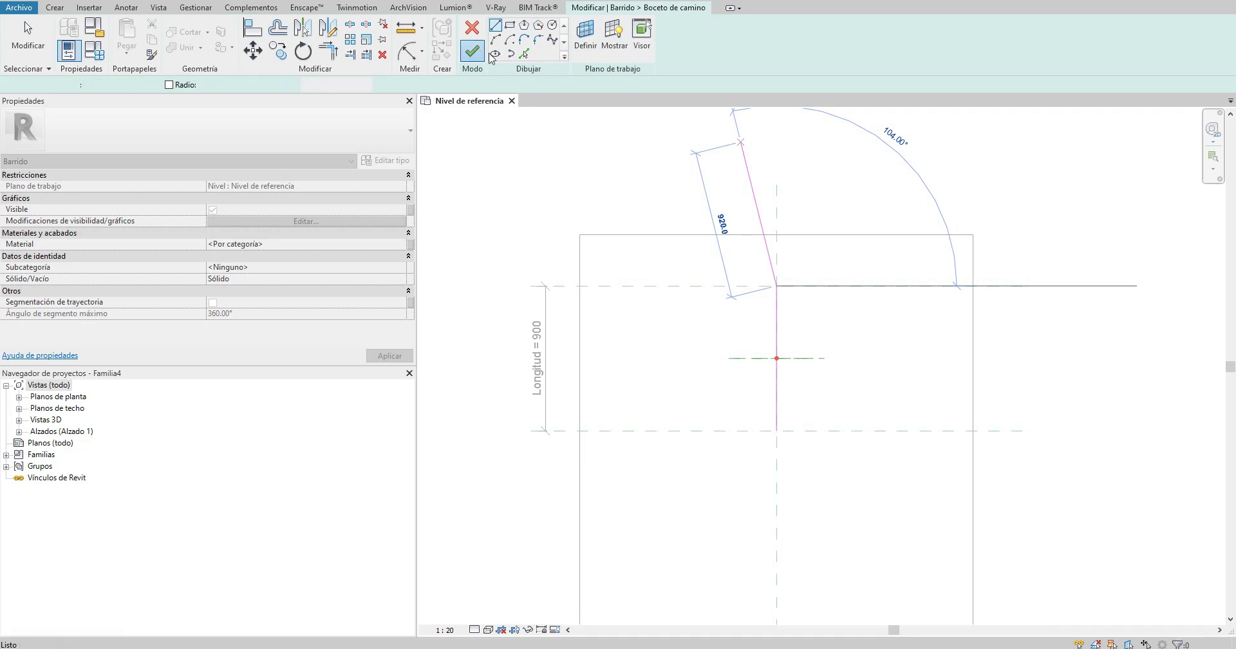
{"action": "left_click", "coordinate": [776, 285]}
{"action": "left_click", "coordinate": [471, 51]}
{"action": "left_click", "coordinate": [760, 37]}
{"action": "left_click", "coordinate": [740, 56]}
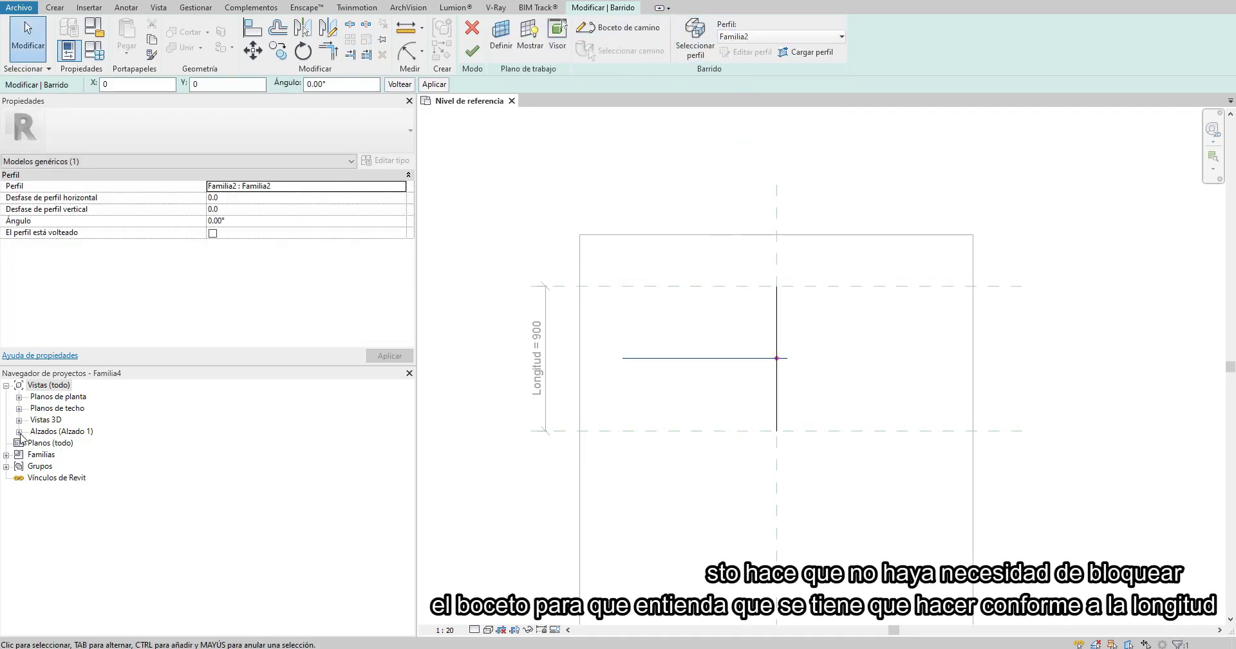
Step: In the Frontal elevation, set the profile angle to 180°, flip it, and finish the sweep
{"action": "left_click", "coordinate": [19, 431]}
{"action": "double_click", "coordinate": [56, 454]}
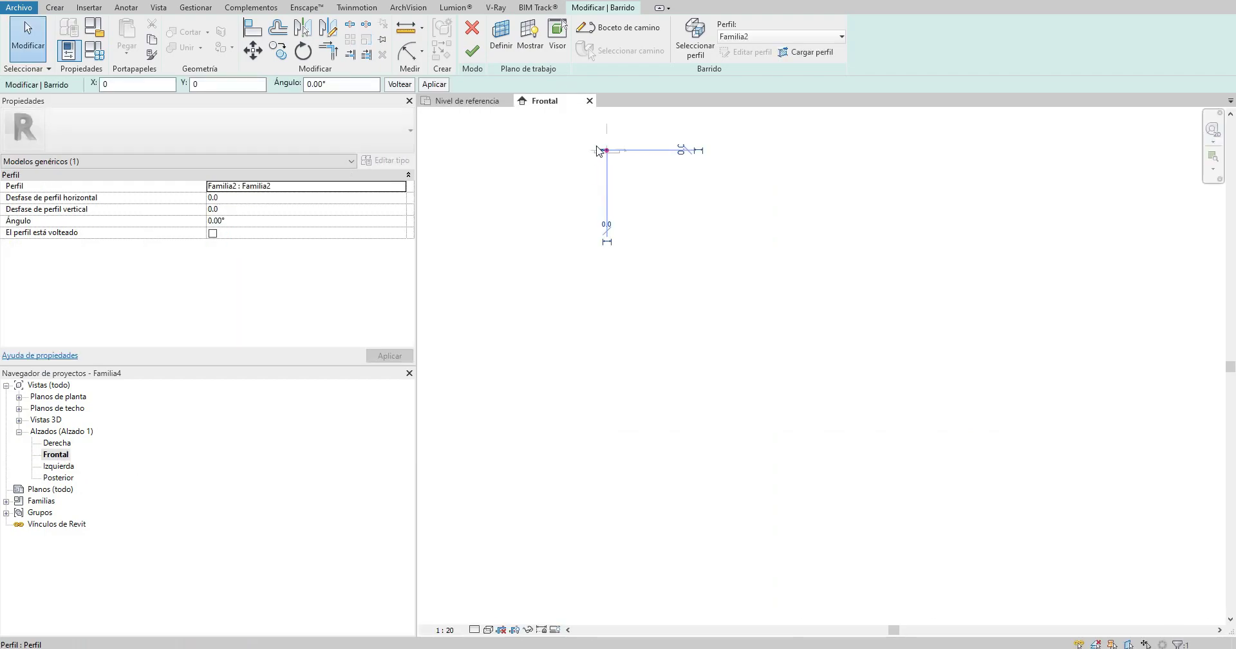
{"action": "scroll", "coordinate": [599, 152], "scroll_direction": "up", "scroll_amount": 2}
{"action": "scroll", "coordinate": [629, 249], "scroll_direction": "up", "scroll_amount": 3}
{"action": "scroll", "coordinate": [671, 287], "scroll_direction": "up", "scroll_amount": 3}
{"action": "scroll", "coordinate": [670, 287], "scroll_direction": "up", "scroll_amount": 2}
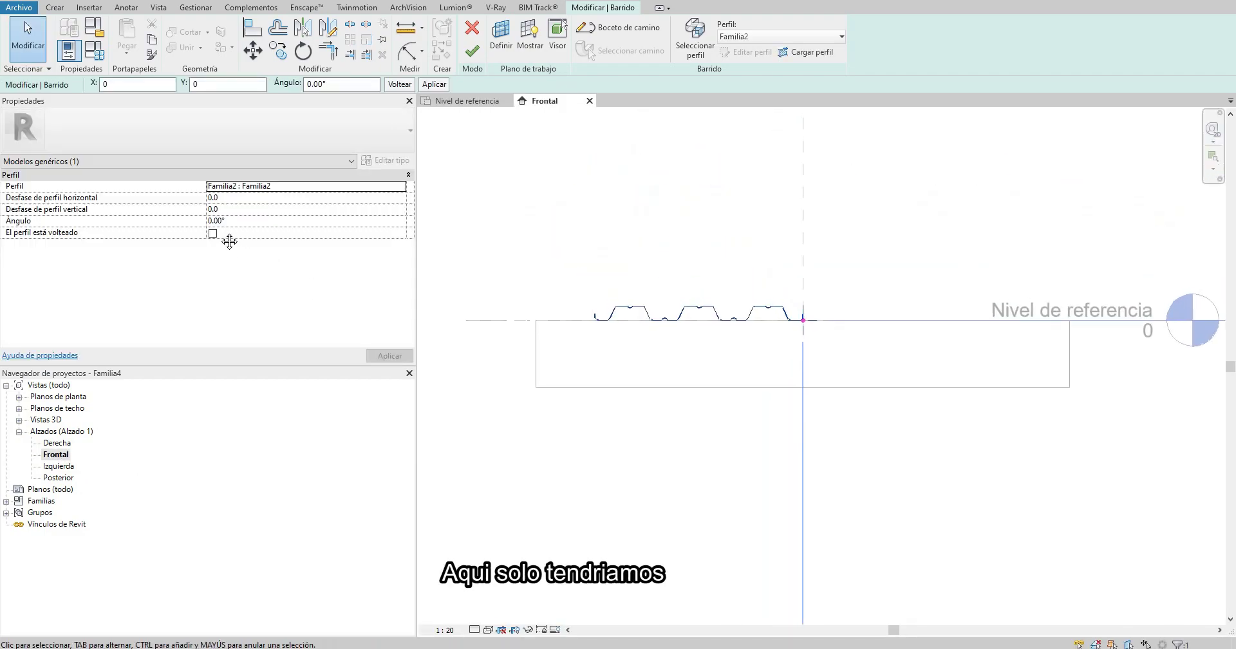
{"action": "left_click", "coordinate": [238, 221]}
{"action": "type", "text": "180"}
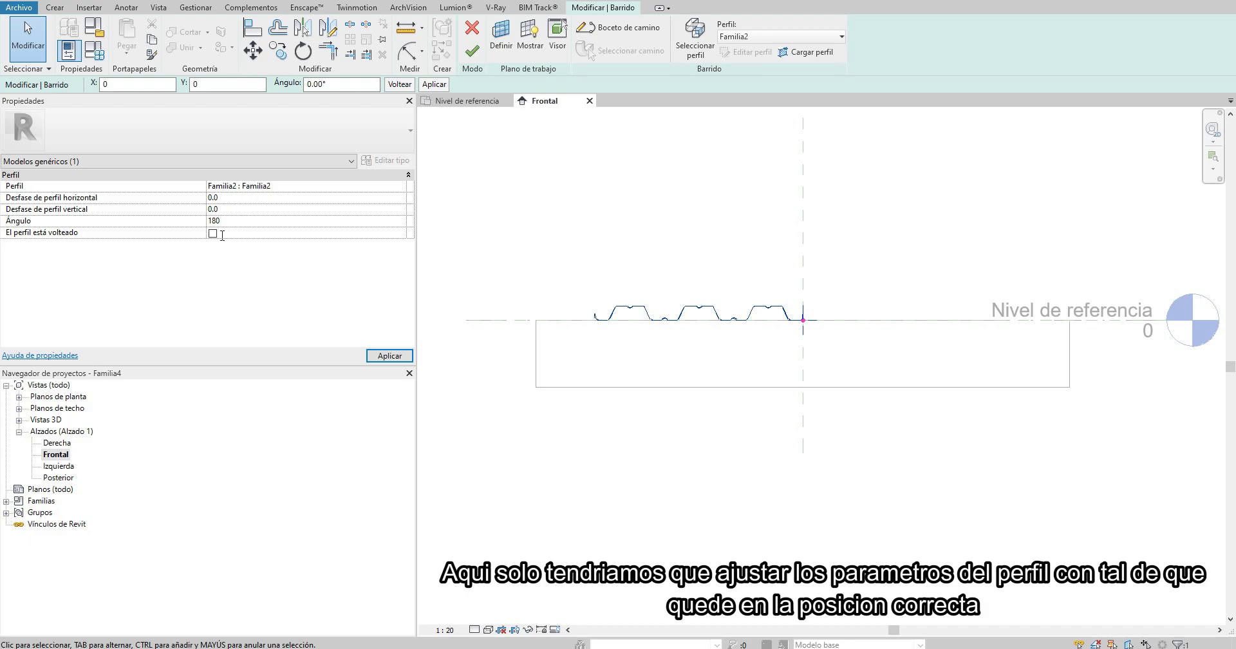
{"action": "key", "text": "Return"}
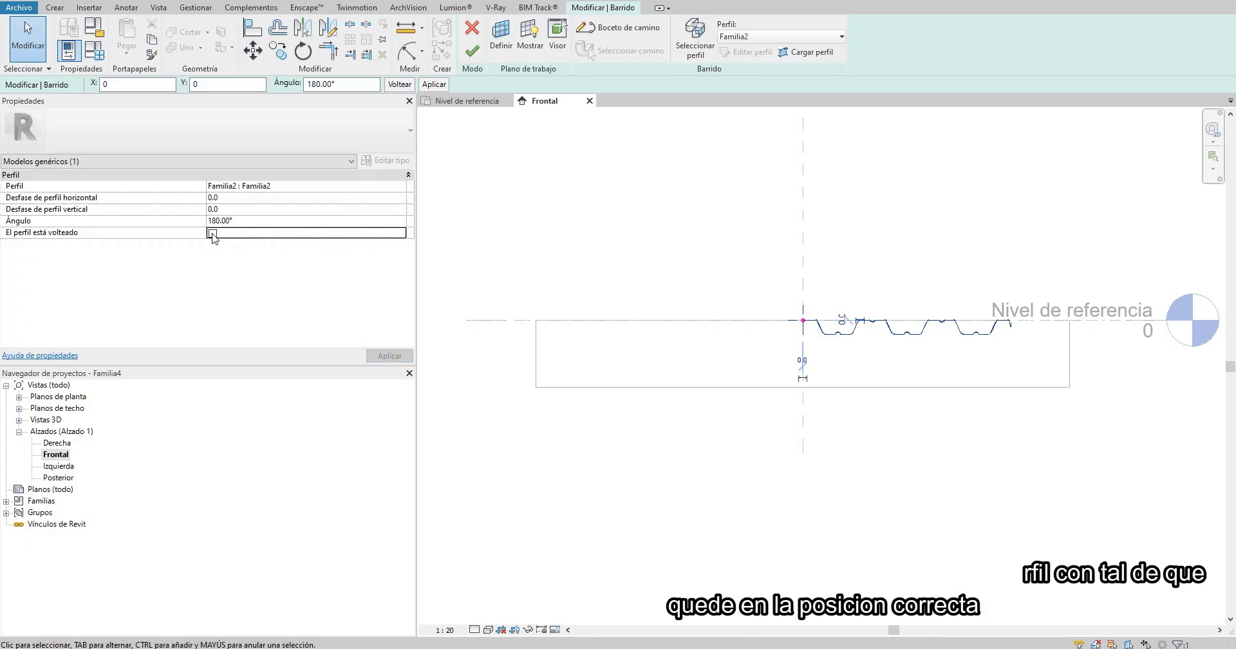
{"action": "left_click", "coordinate": [212, 233]}
{"action": "scroll", "coordinate": [707, 281], "scroll_direction": "up", "scroll_amount": 2}
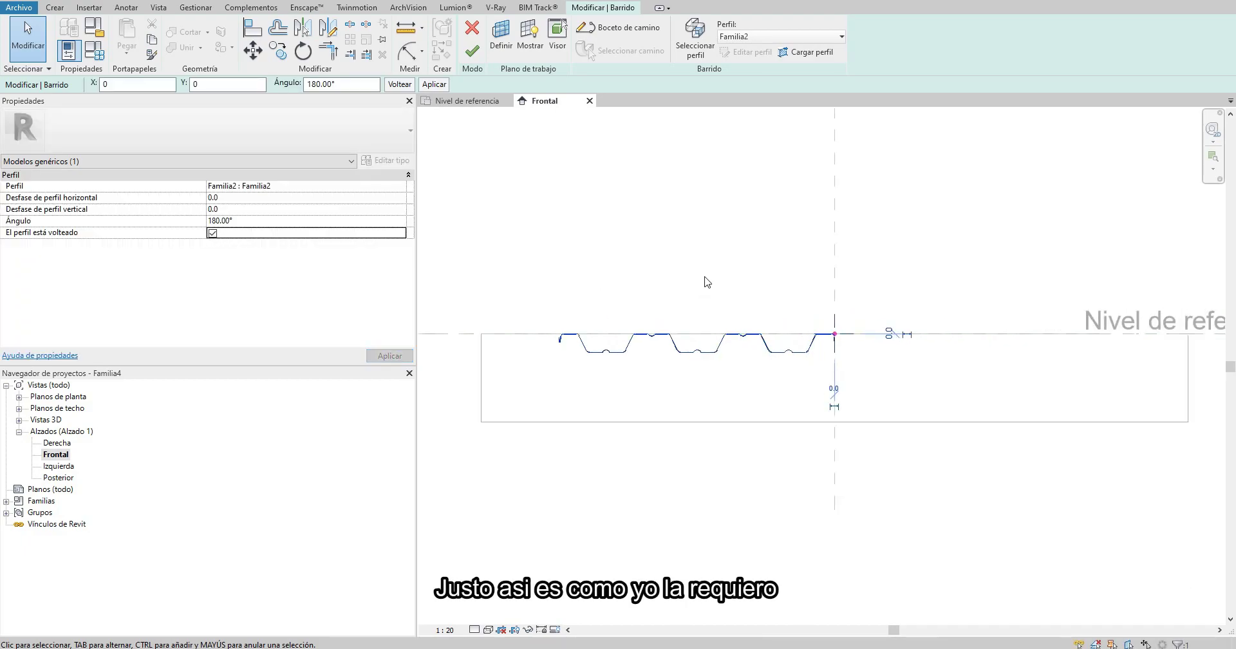
{"action": "left_click", "coordinate": [473, 61]}
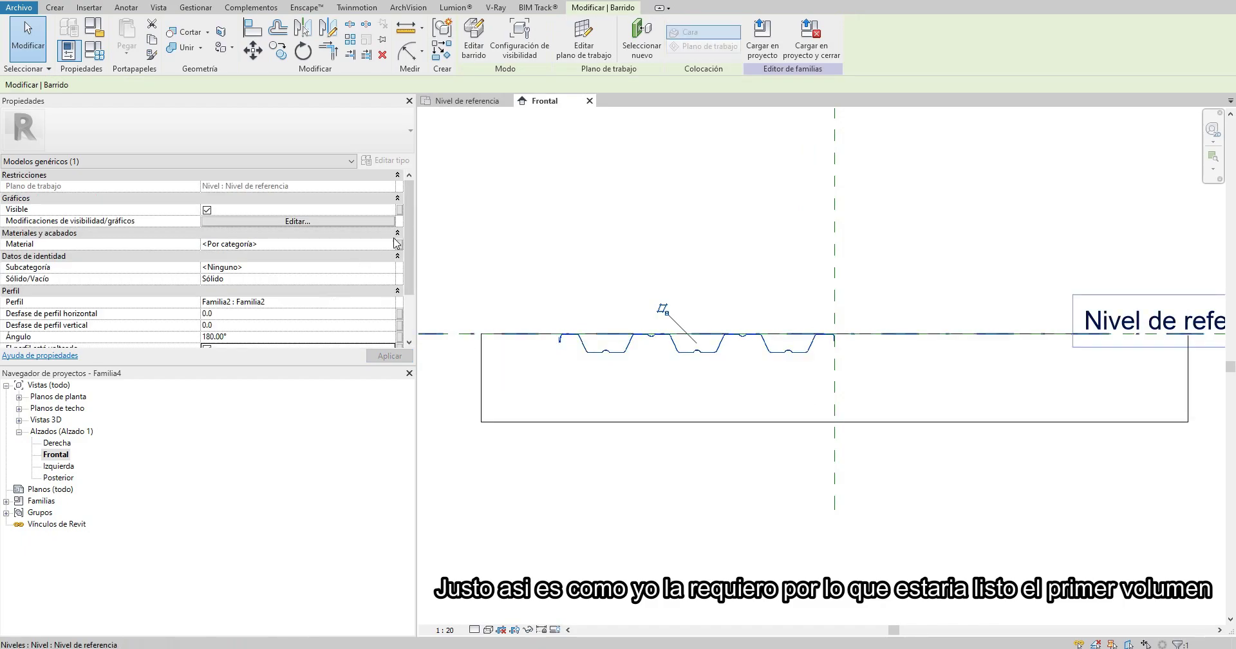
{"action": "scroll", "coordinate": [786, 296], "scroll_direction": "up", "scroll_amount": 1}
{"action": "left_click", "coordinate": [786, 295]}
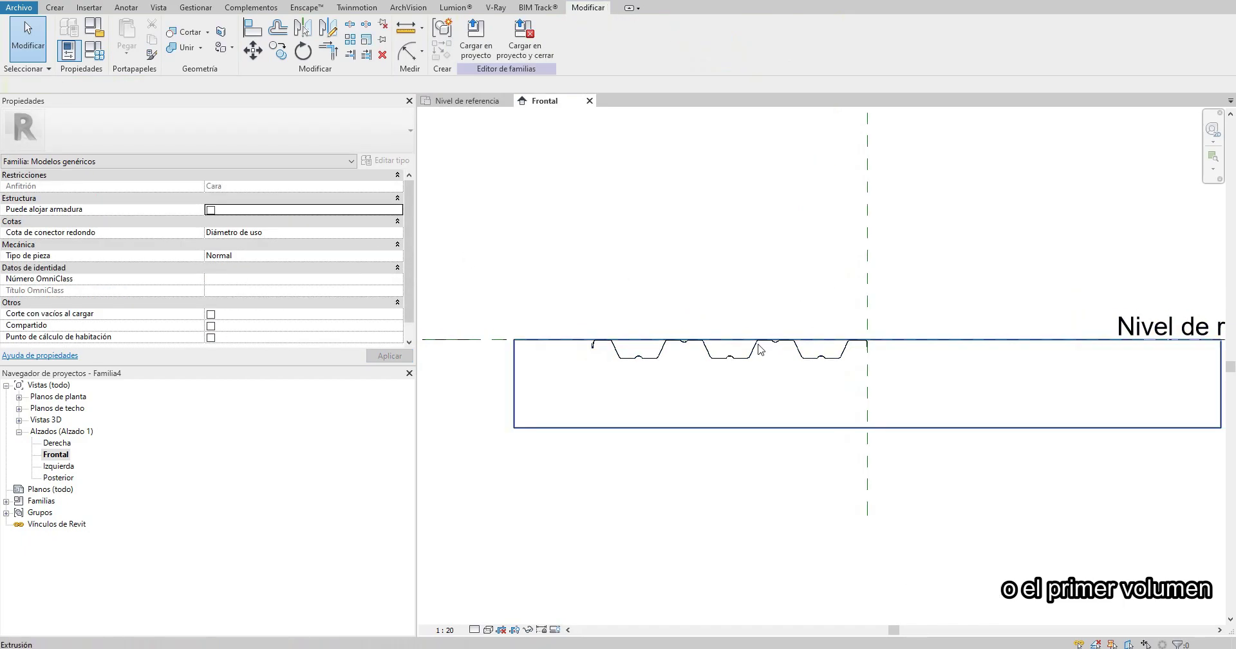
Step: Check the sweep in Nivel de referencia and Frontal views, then open the Formas vacías dropdown
{"action": "left_click", "coordinate": [470, 101]}
{"action": "scroll", "coordinate": [773, 348], "scroll_direction": "up", "scroll_amount": 2}
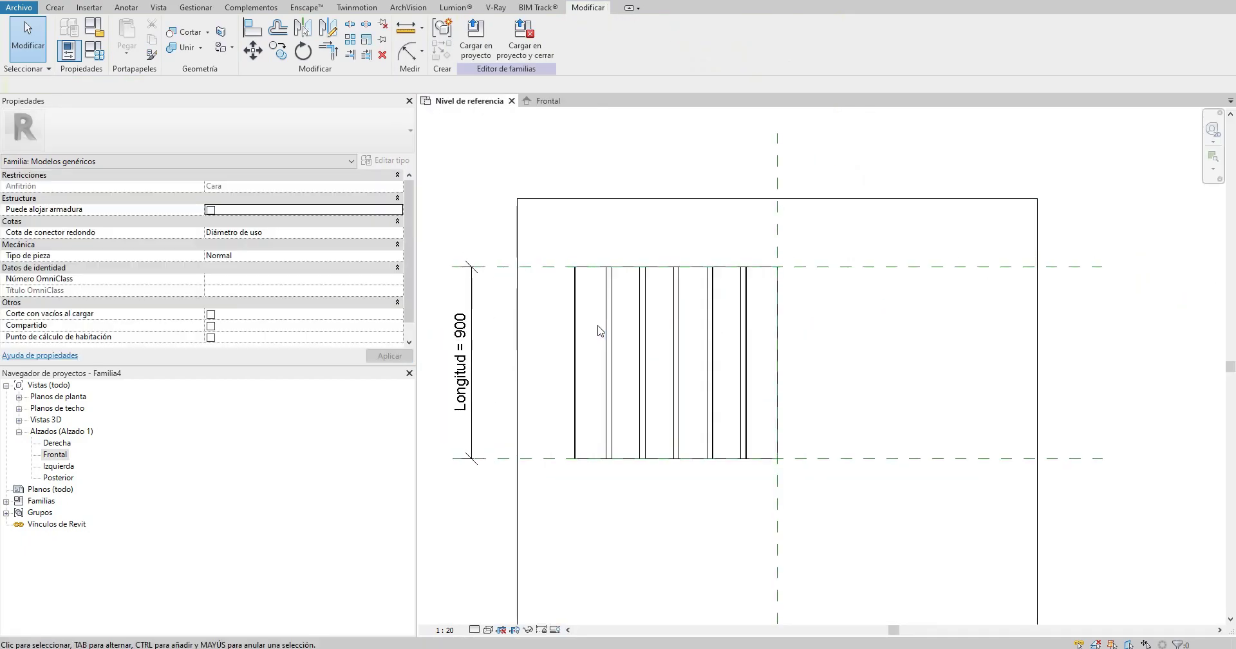
{"action": "left_click", "coordinate": [544, 101]}
{"action": "scroll", "coordinate": [575, 352], "scroll_direction": "up", "scroll_amount": 2}
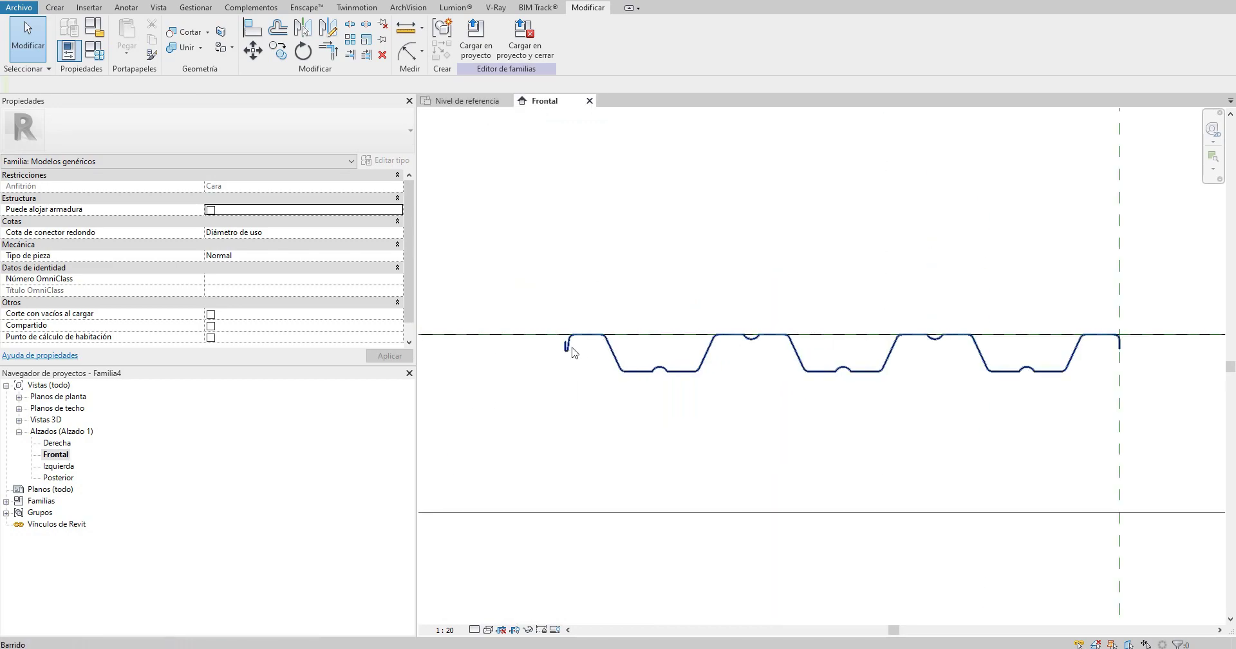
{"action": "scroll", "coordinate": [575, 352], "scroll_direction": "down", "scroll_amount": 2}
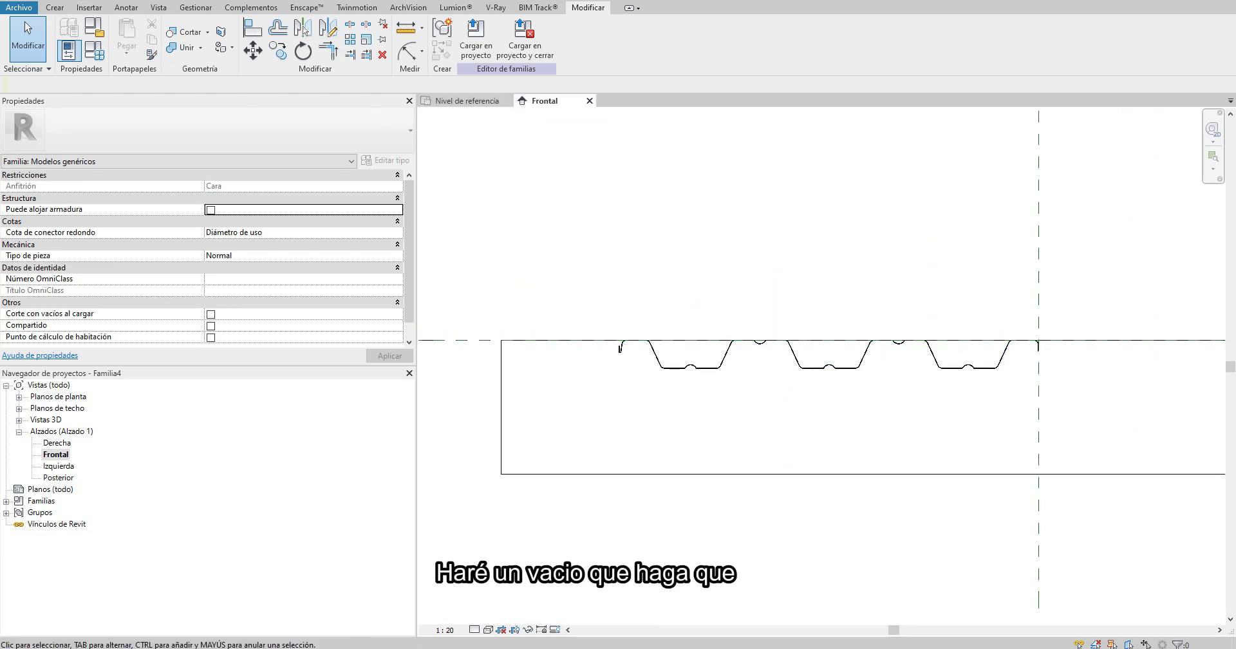
{"action": "left_click", "coordinate": [54, 7]}
{"action": "left_click", "coordinate": [307, 39]}
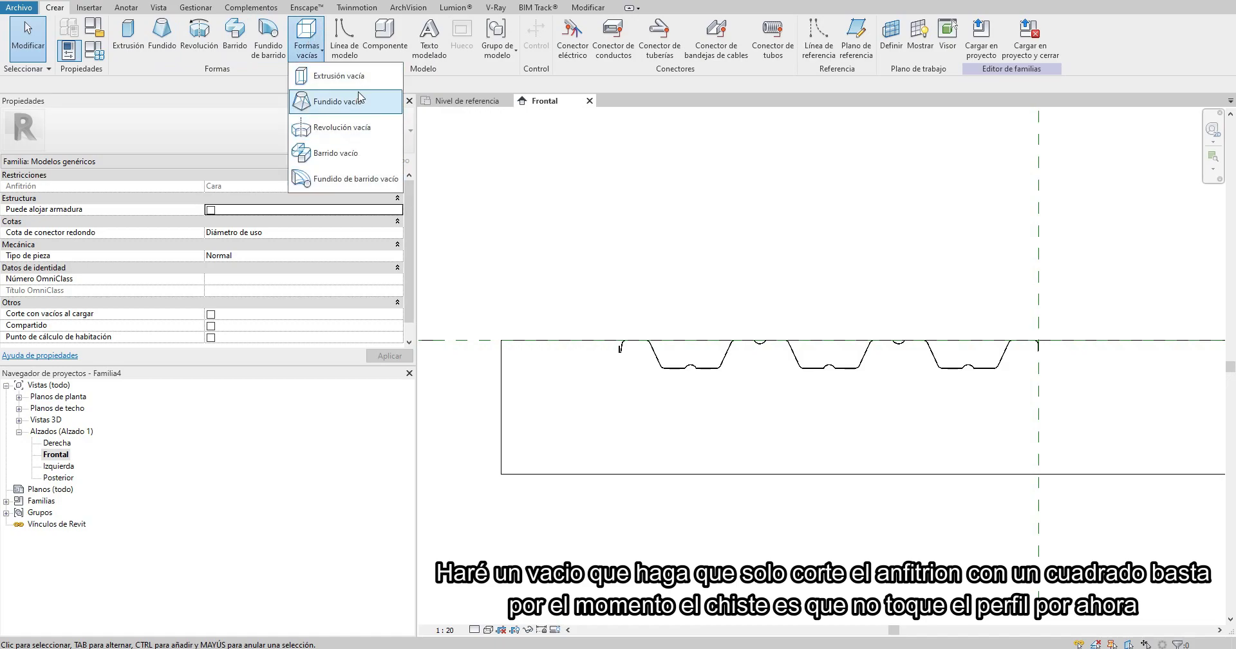
Step: Sketch a rectangular void extrusion left of the profile and finish it
{"action": "left_click", "coordinate": [338, 75]}
{"action": "scroll", "coordinate": [525, 174], "scroll_direction": "down", "scroll_amount": 1}
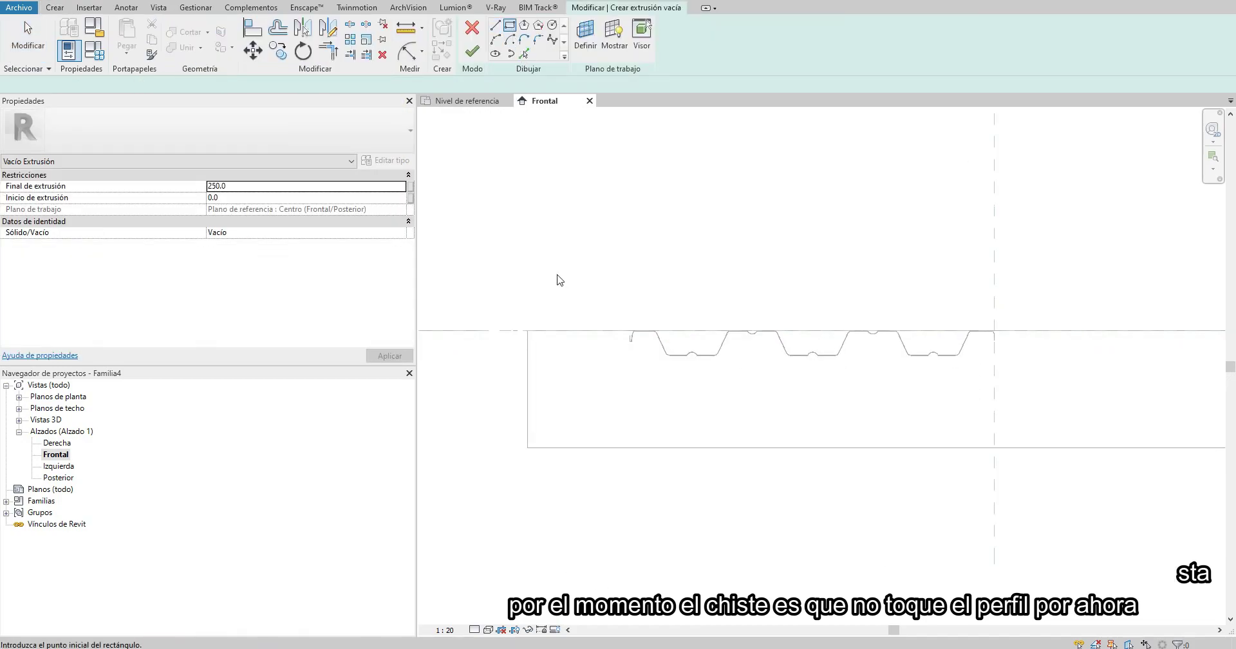
{"action": "left_click", "coordinate": [505, 277]}
{"action": "left_click", "coordinate": [583, 377]}
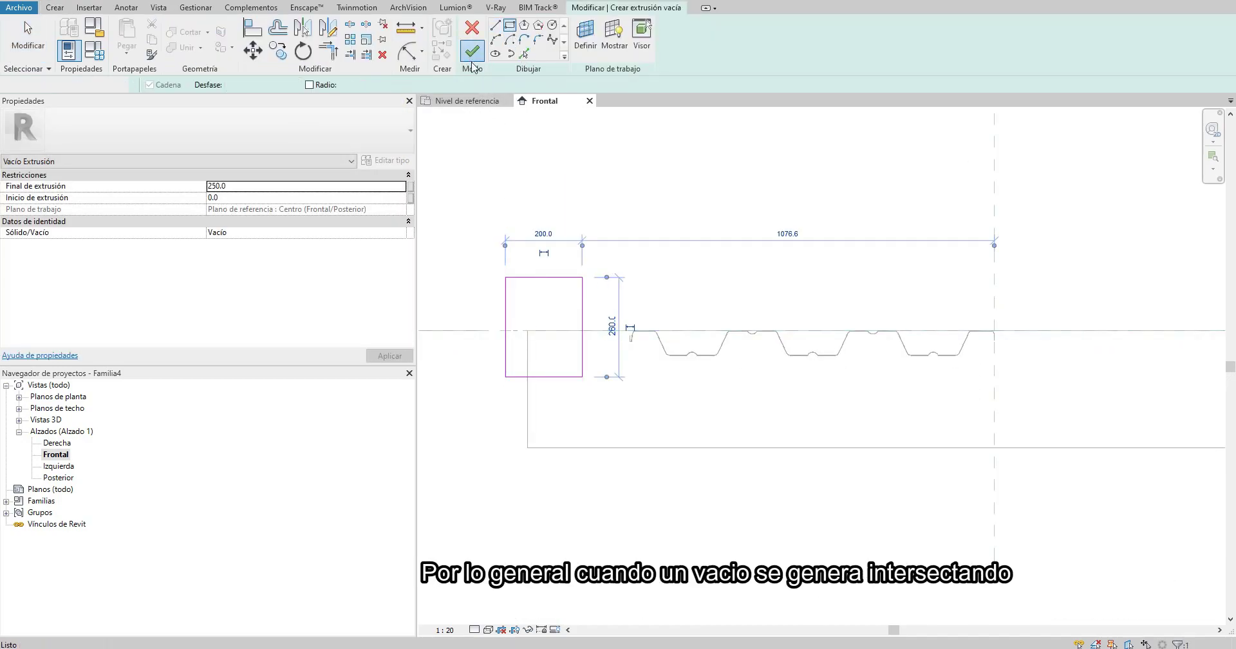
{"action": "left_click", "coordinate": [472, 58]}
Step: In plan, stretch the void between the upper and lower 900 length planes
{"action": "left_click", "coordinate": [654, 267]}
{"action": "left_click", "coordinate": [467, 100]}
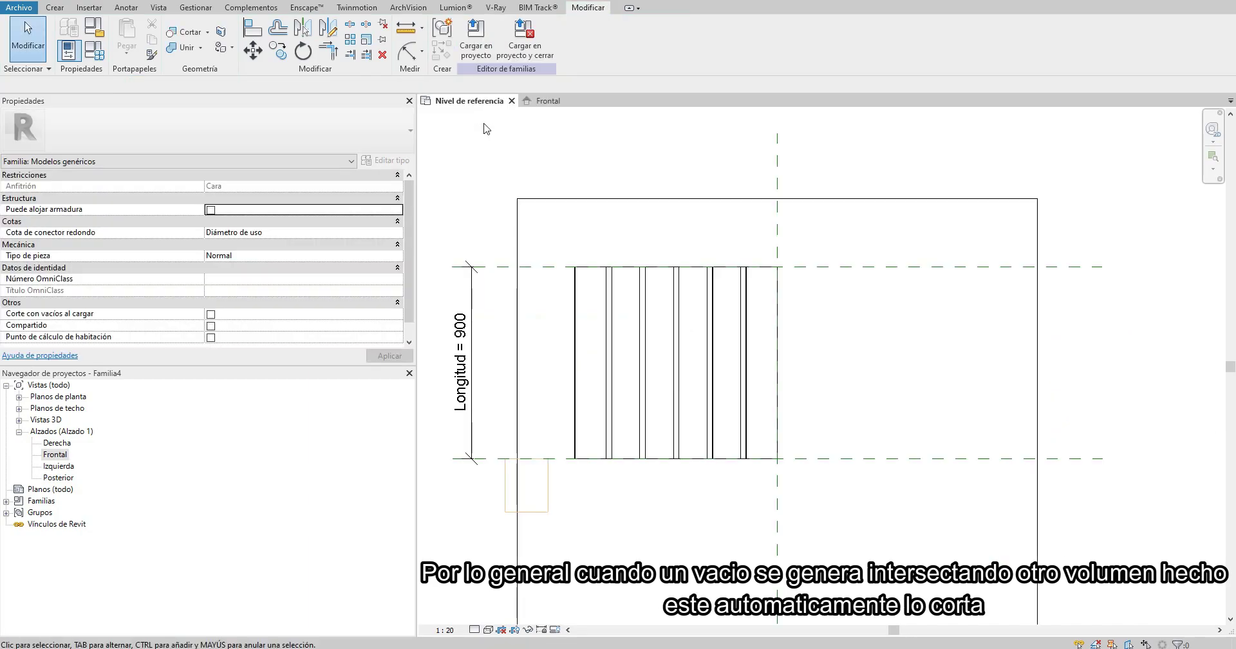
{"action": "left_click", "coordinate": [548, 490]}
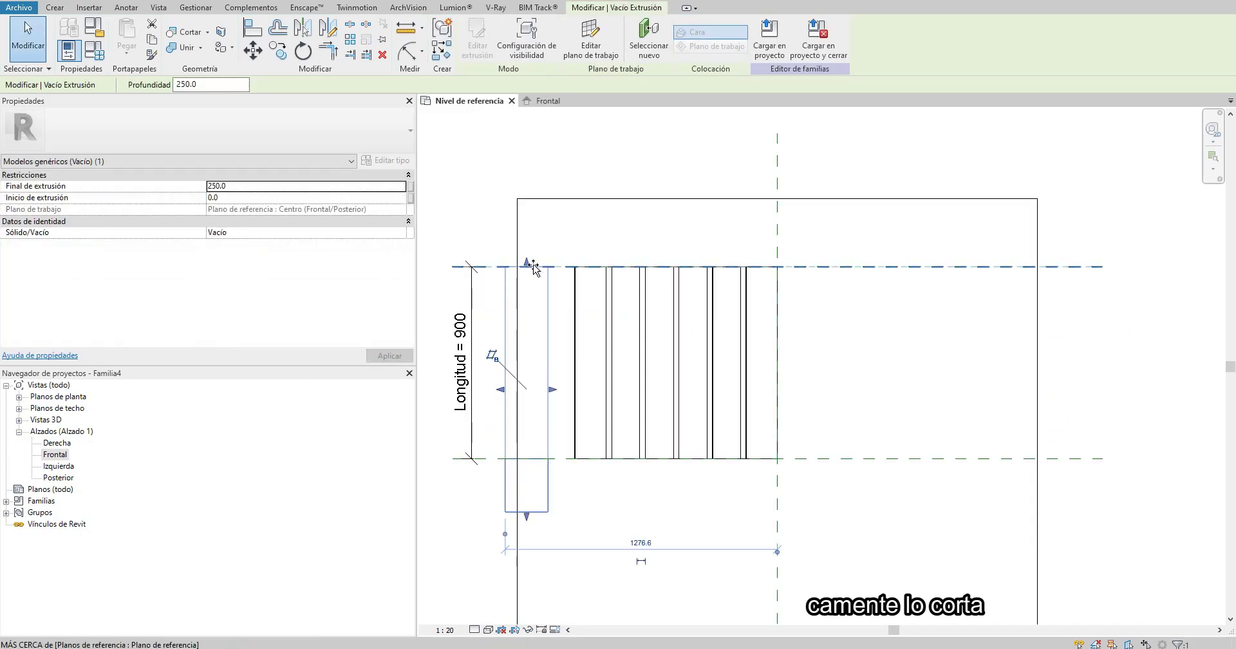
{"action": "left_click_drag", "start_coordinate": [533, 268], "coordinate": [533, 265]}
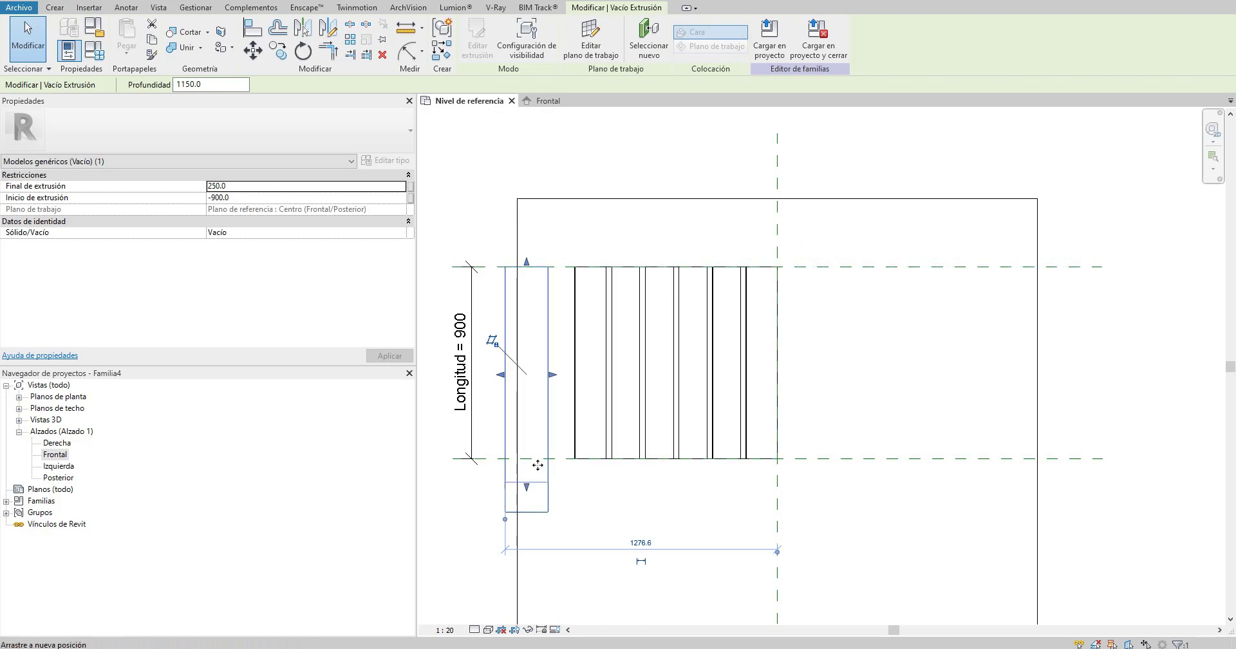
{"action": "left_click_drag", "start_coordinate": [538, 465], "coordinate": [538, 458]}
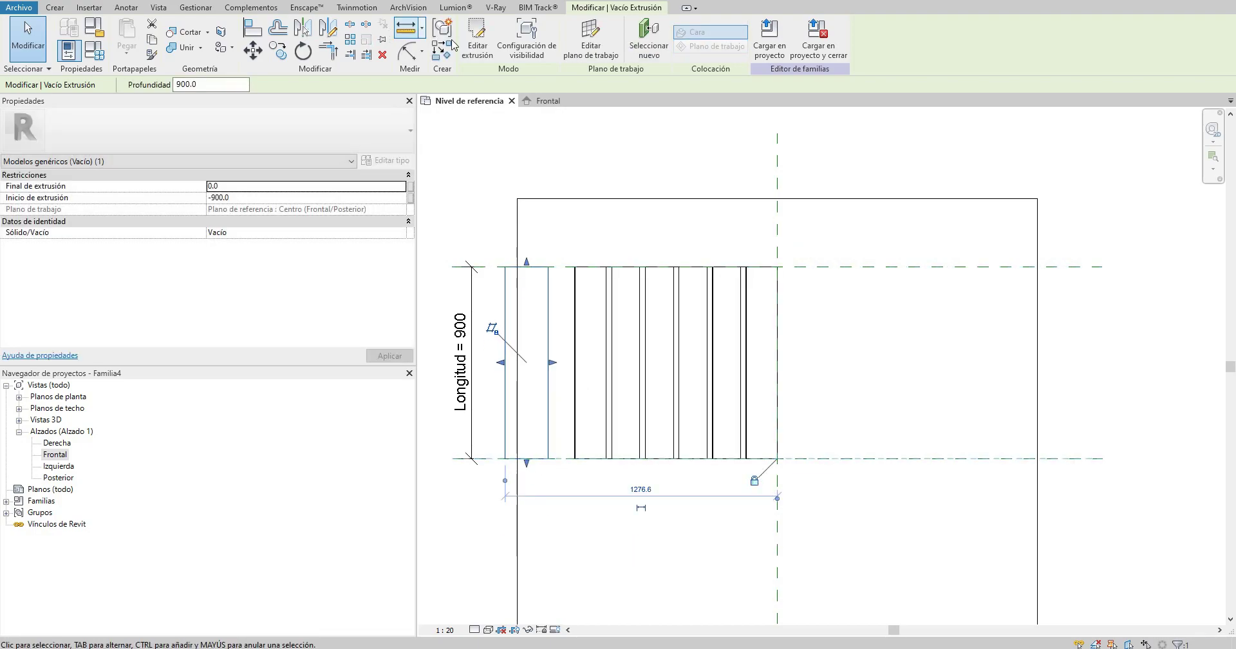
Step: Cut the host geometry with the void extrusion
{"action": "left_click", "coordinate": [639, 449]}
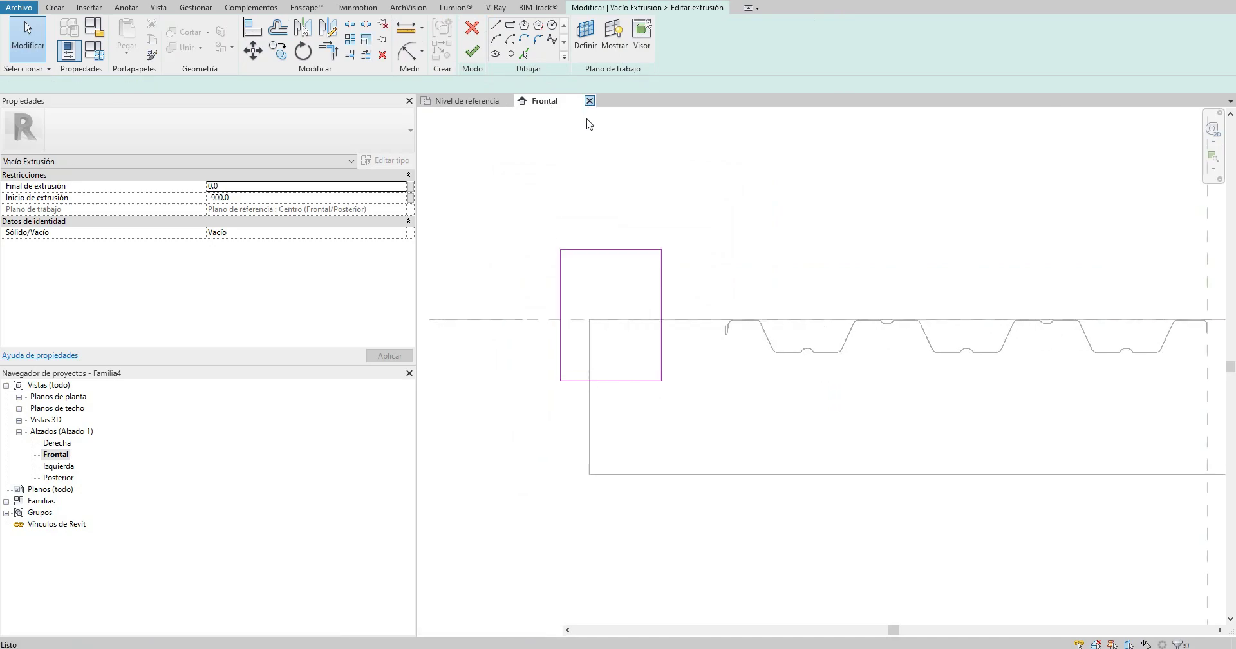
{"action": "left_click", "coordinate": [589, 101]}
{"action": "left_click", "coordinate": [474, 36]}
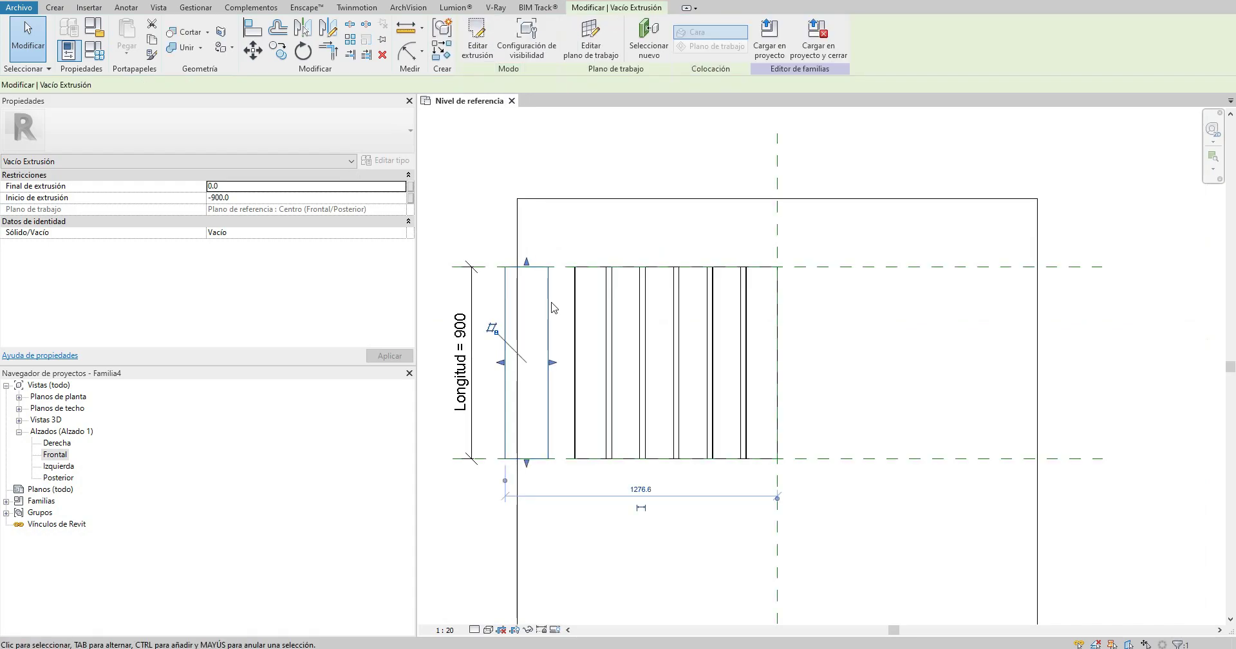
{"action": "middle_click_drag", "start_coordinate": [552, 308], "coordinate": [604, 199]}
{"action": "left_click", "coordinate": [604, 199]}
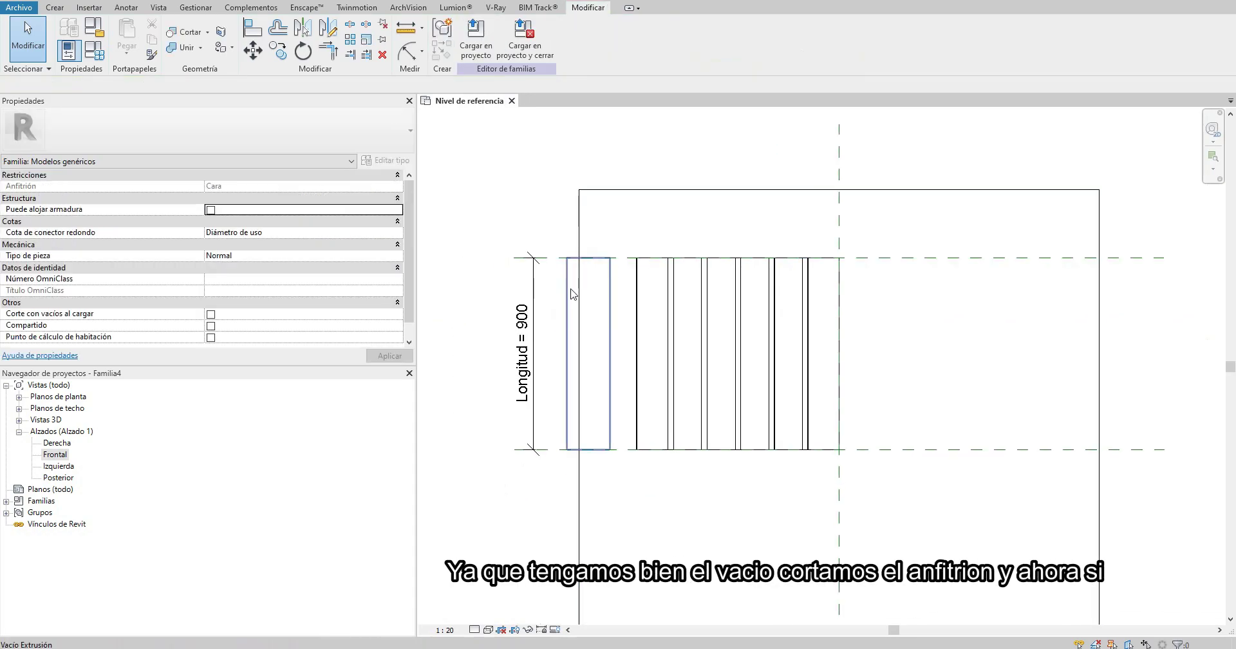
{"action": "left_click", "coordinate": [186, 33]}
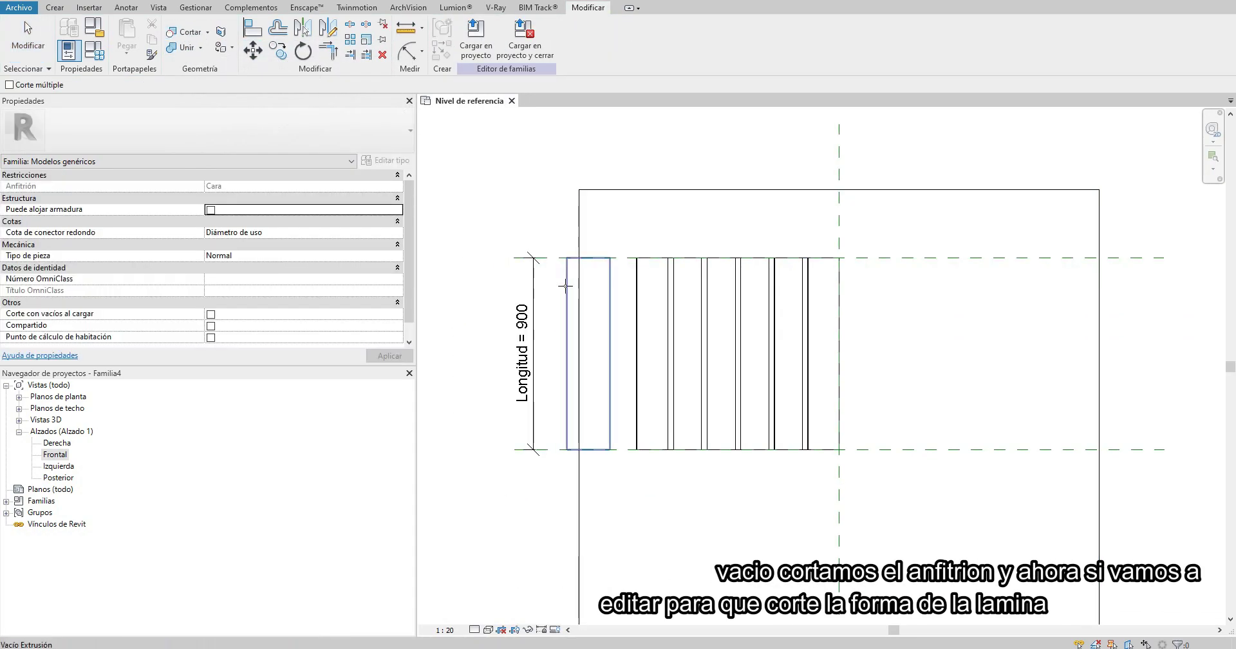
{"action": "left_click", "coordinate": [46, 53]}
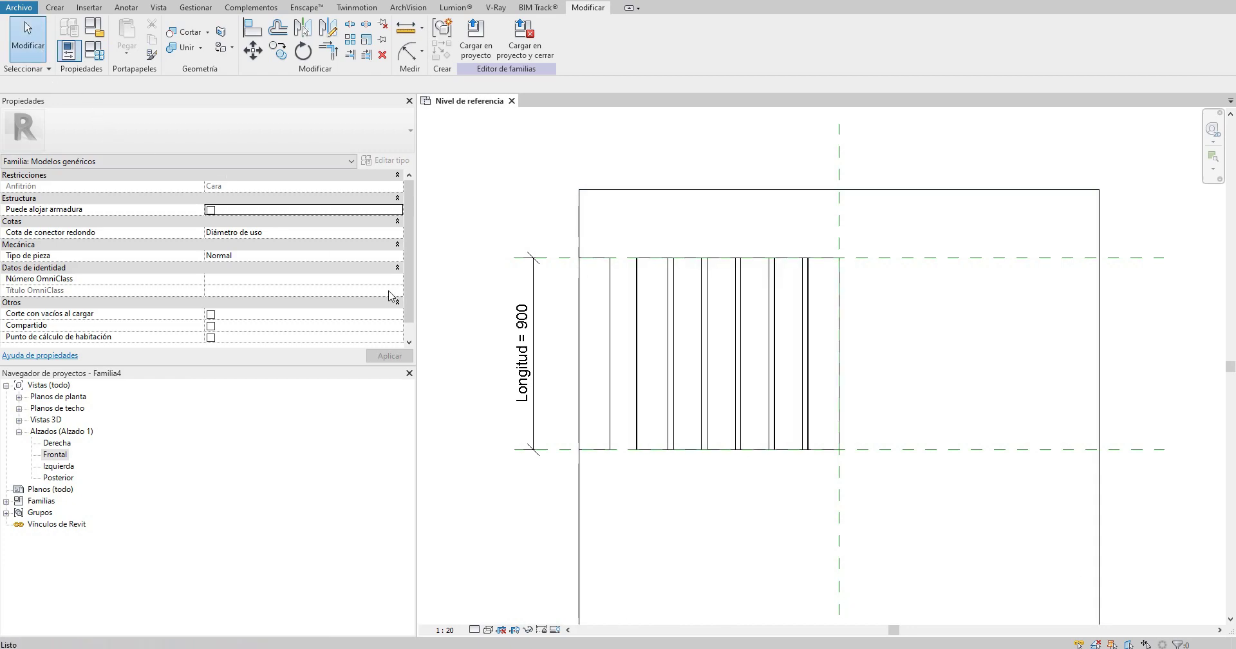
Step: Reopen the void extrusion sketch in front elevation and pick the deck profile chain into it
{"action": "double_click", "coordinate": [581, 314]}
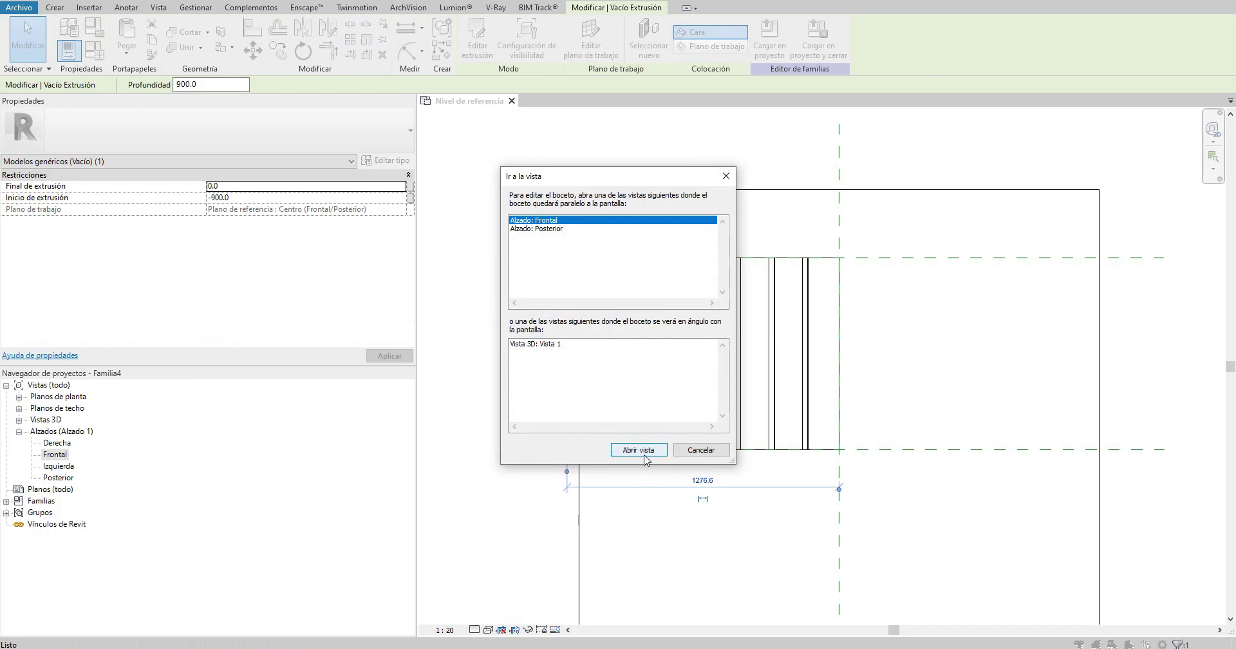
{"action": "left_click", "coordinate": [645, 454]}
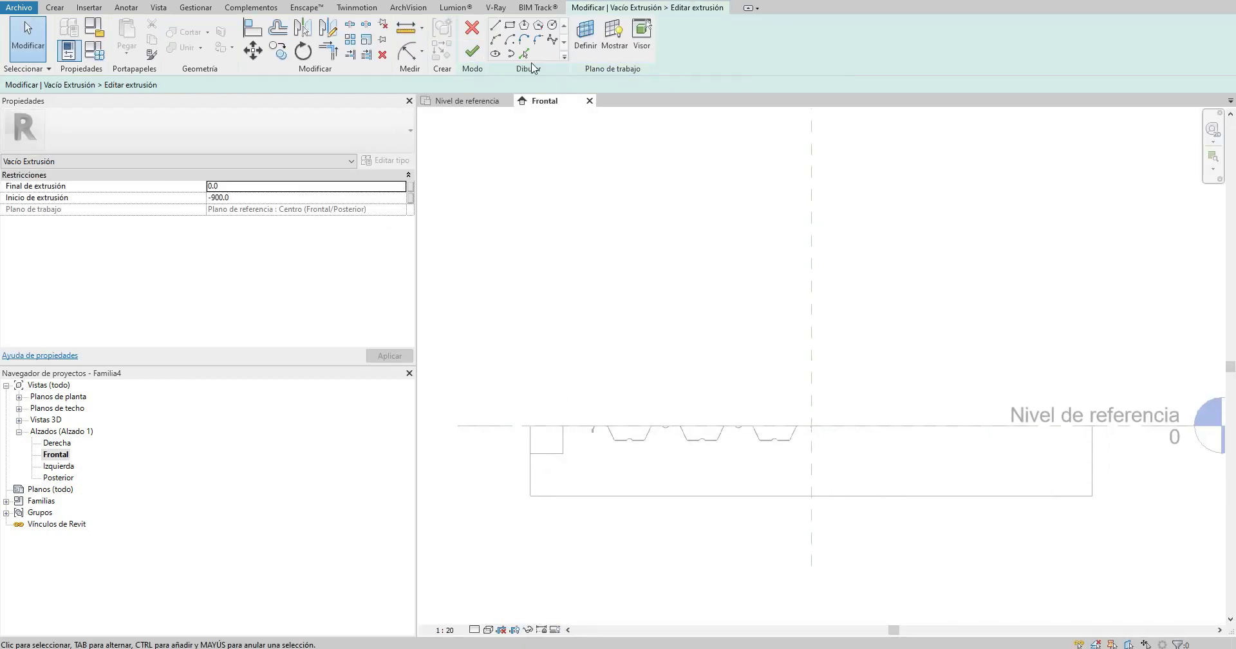
{"action": "left_click", "coordinate": [524, 54]}
{"action": "scroll", "coordinate": [596, 412], "scroll_direction": "up", "scroll_amount": 3}
{"action": "scroll", "coordinate": [566, 376], "scroll_direction": "up", "scroll_amount": 3}
{"action": "scroll", "coordinate": [605, 376], "scroll_direction": "up", "scroll_amount": 2}
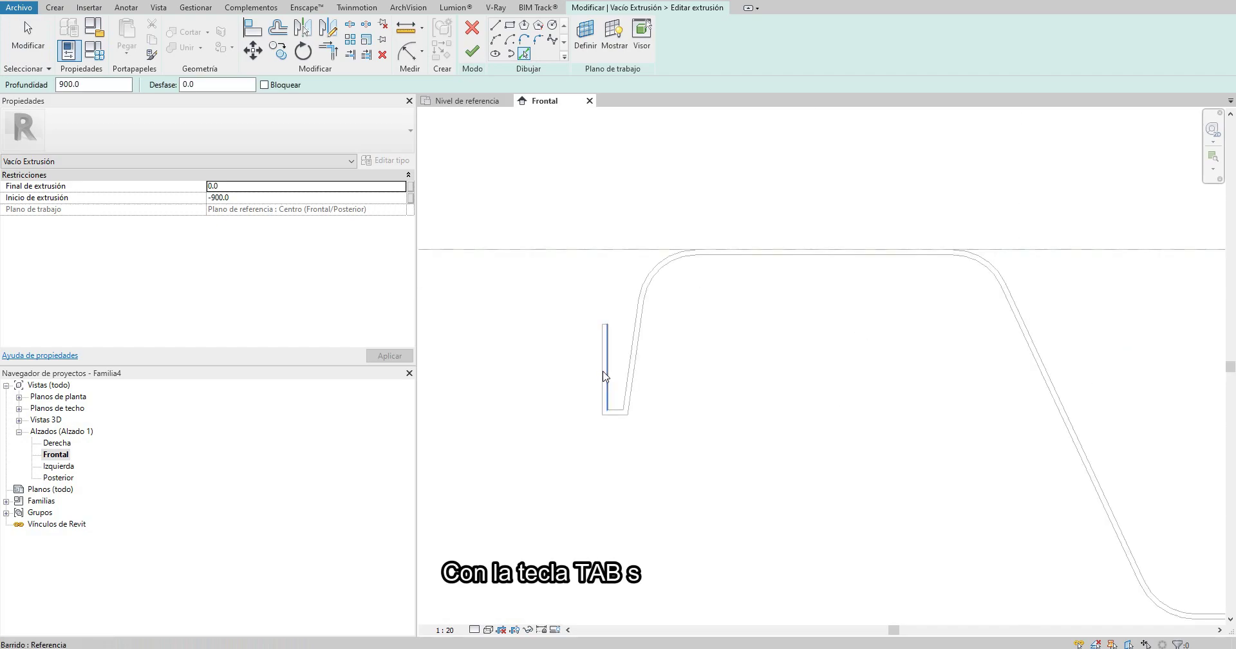
{"action": "key", "text": "Tab"}
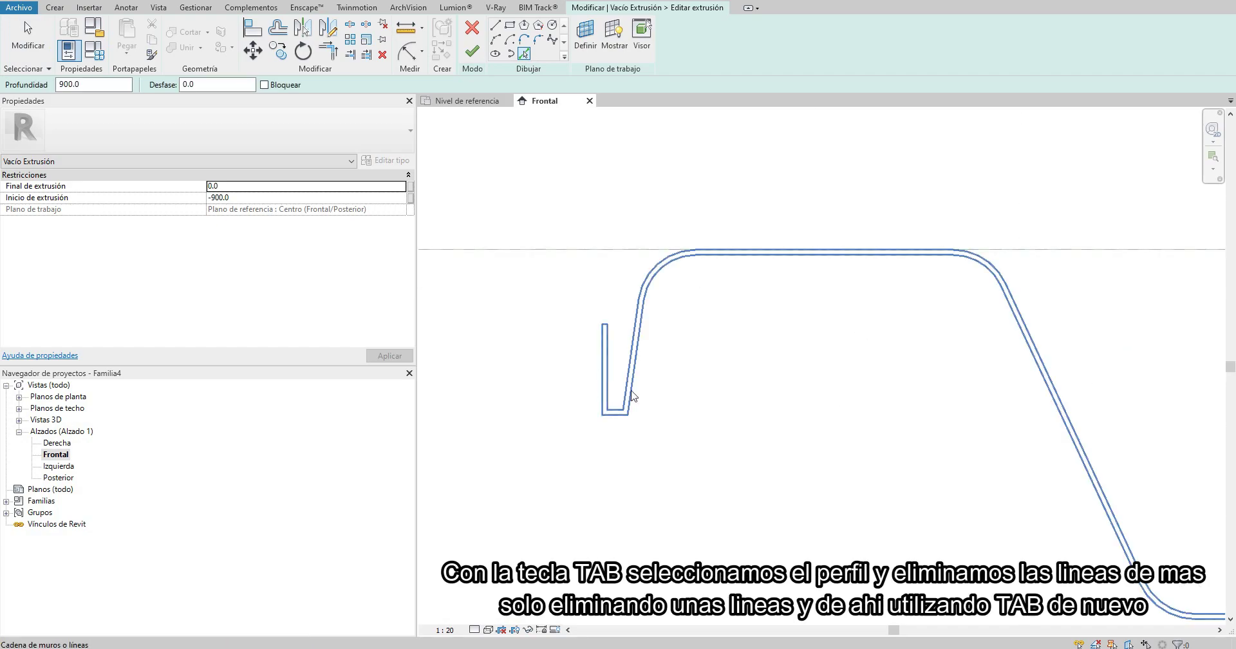
{"action": "left_click", "coordinate": [631, 396]}
{"action": "key", "text": "Escape"}
Step: Delete the extra profile lines from the void sketch
{"action": "scroll", "coordinate": [588, 354], "scroll_direction": "up", "scroll_amount": 2}
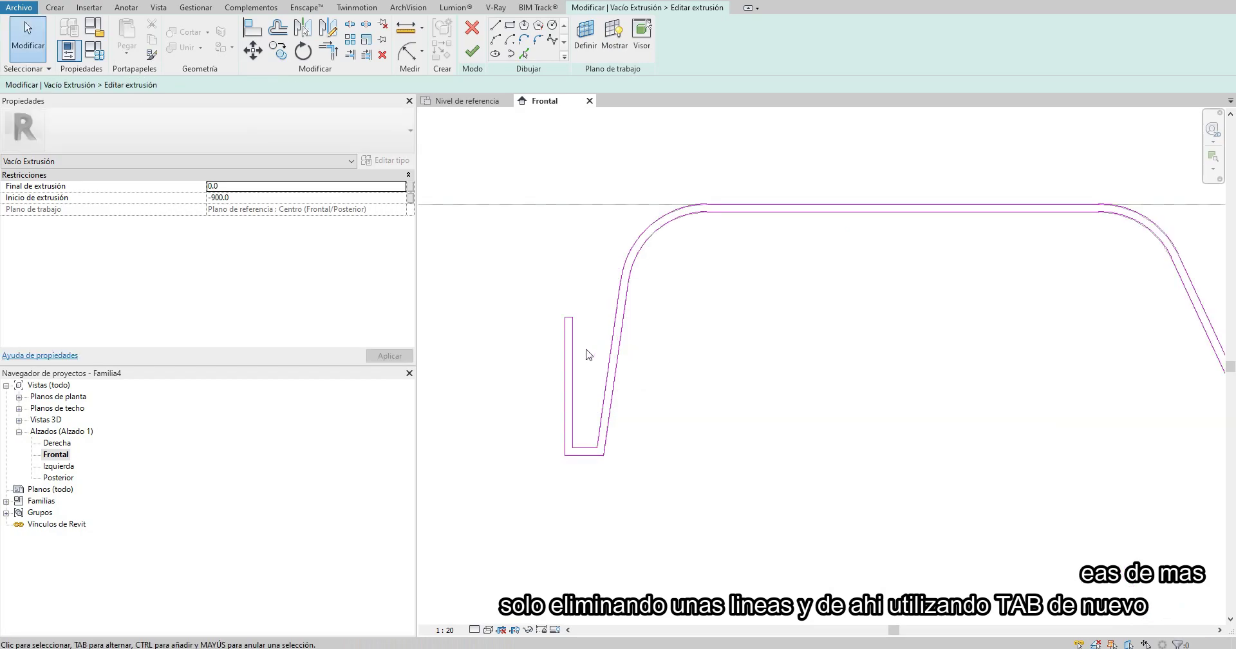
{"action": "scroll", "coordinate": [589, 354], "scroll_direction": "up", "scroll_amount": 2}
{"action": "left_click", "coordinate": [621, 322]}
{"action": "key", "text": "Delete"}
{"action": "scroll", "coordinate": [717, 343], "scroll_direction": "down", "scroll_amount": 5}
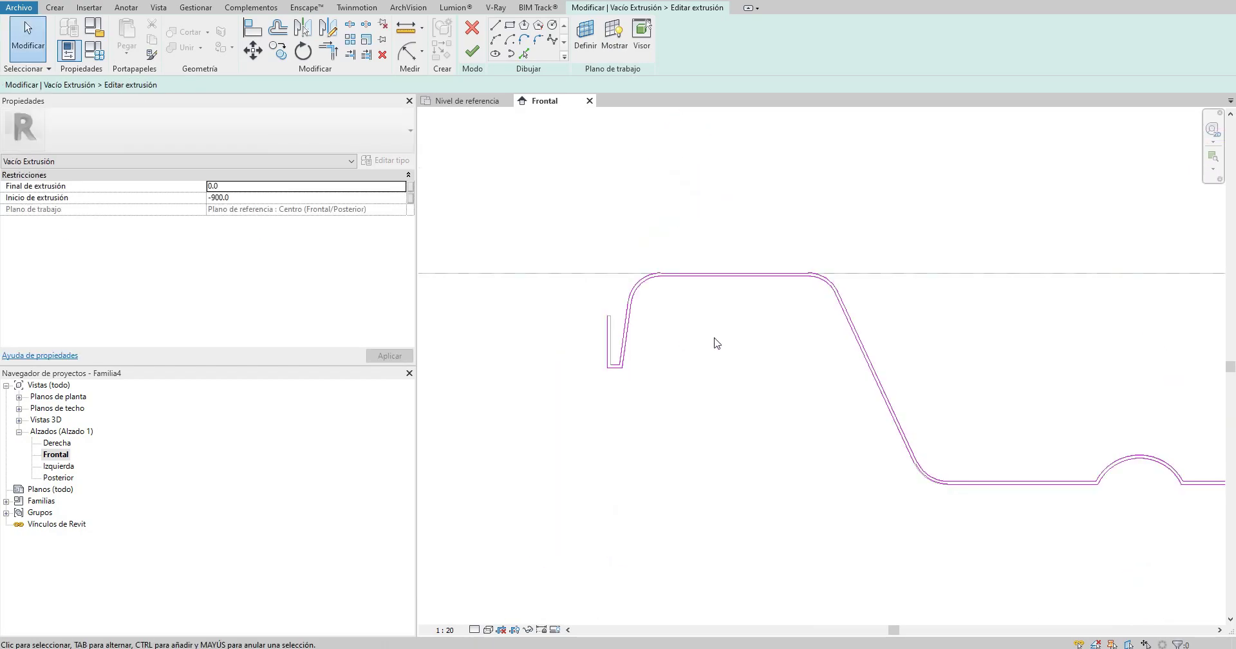
{"action": "scroll", "coordinate": [717, 343], "scroll_direction": "down", "scroll_amount": 3}
{"action": "scroll", "coordinate": [974, 400], "scroll_direction": "down", "scroll_amount": 1}
{"action": "scroll", "coordinate": [1070, 361], "scroll_direction": "up", "scroll_amount": 4}
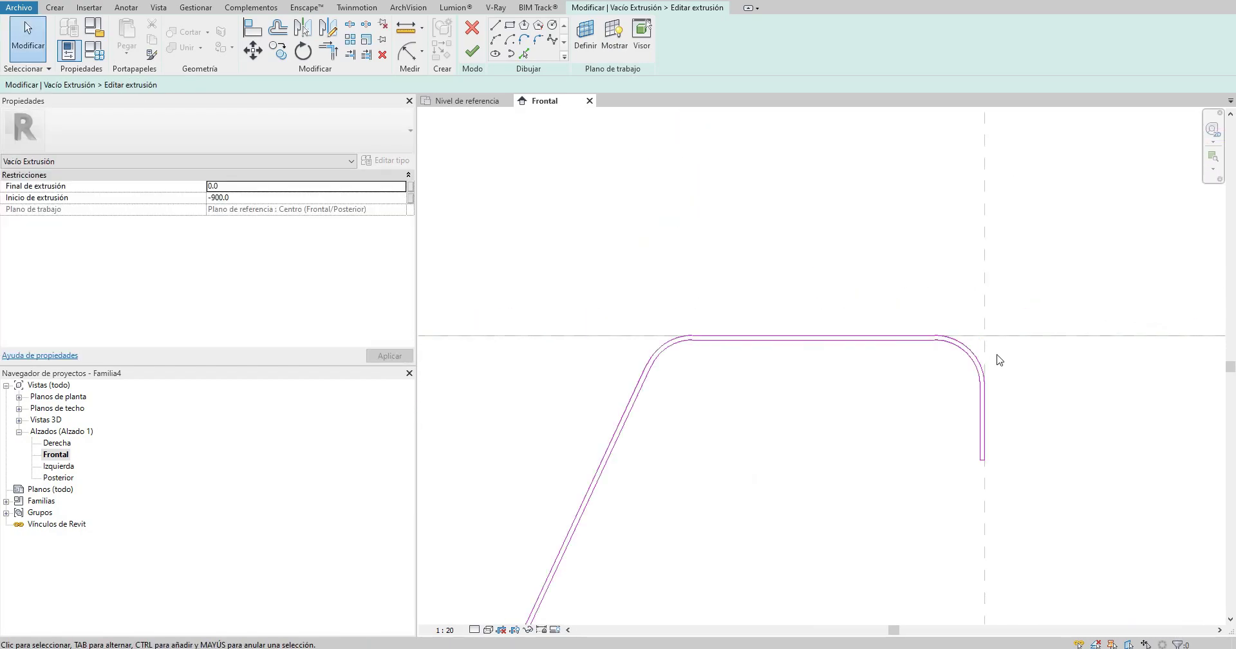
{"action": "key", "text": "Escape"}
{"action": "scroll", "coordinate": [884, 329], "scroll_direction": "down", "scroll_amount": 1}
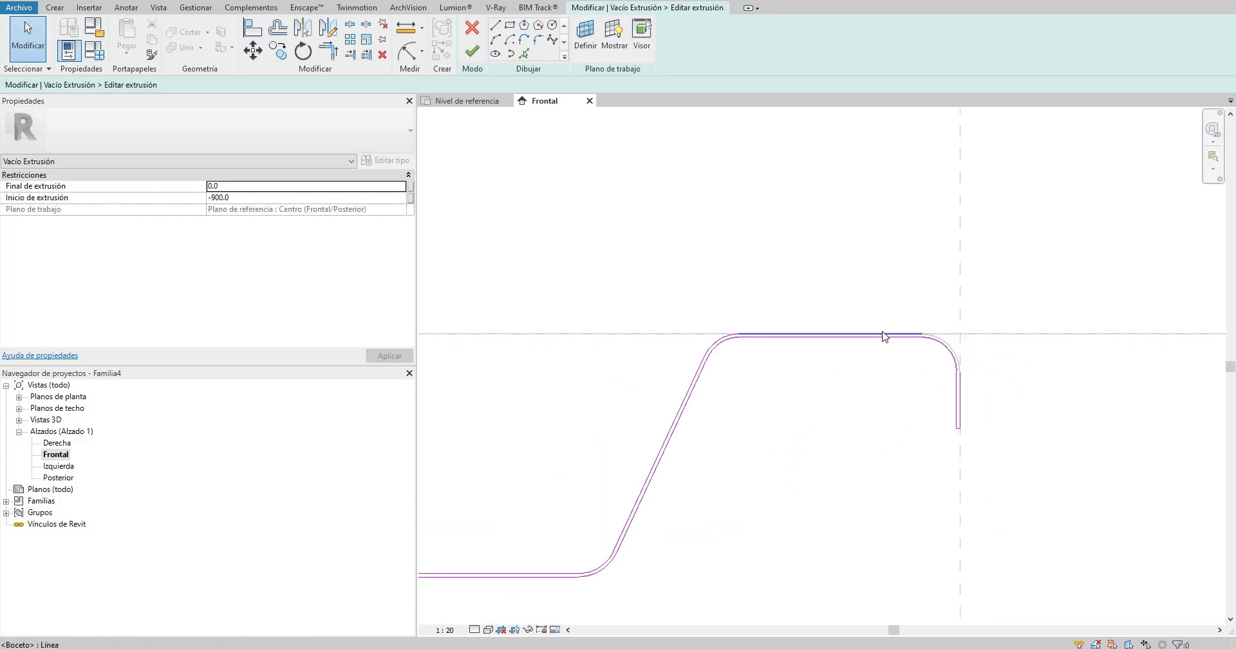
Step: Extend the sketch's right-end vertical line upward to 47.6
{"action": "left_click", "coordinate": [883, 335]}
{"action": "left_click", "coordinate": [960, 381]}
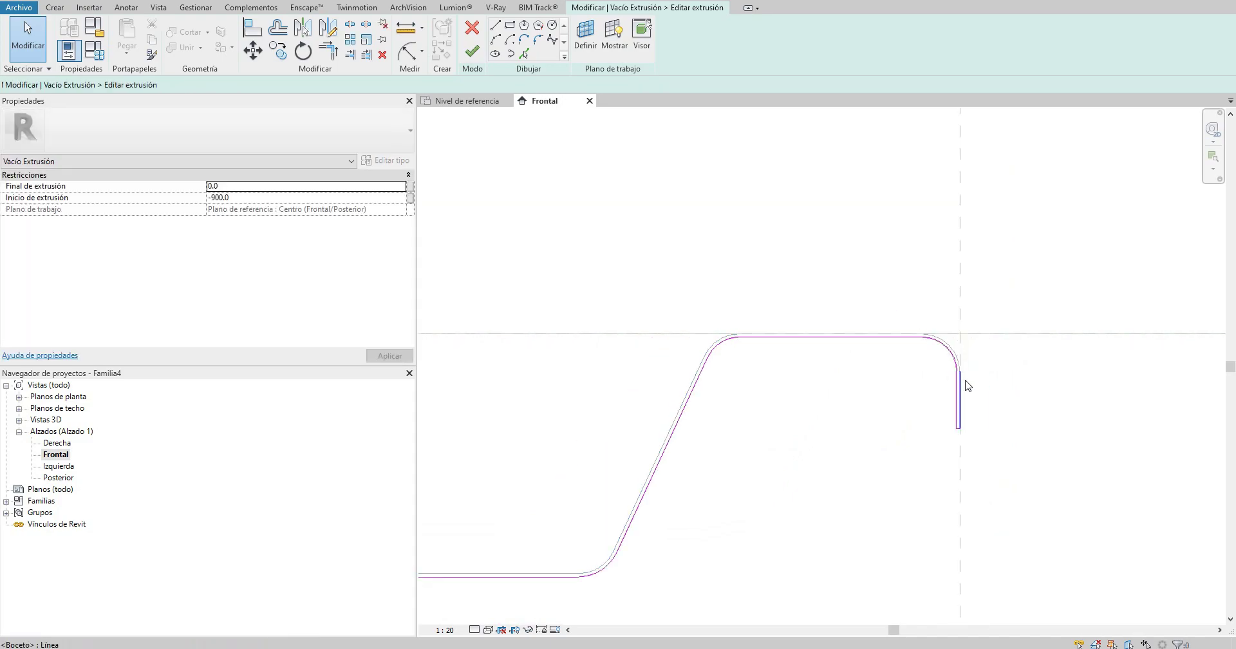
{"action": "scroll", "coordinate": [960, 379], "scroll_direction": "up", "scroll_amount": 2}
{"action": "left_click_drag", "start_coordinate": [957, 367], "coordinate": [957, 180]}
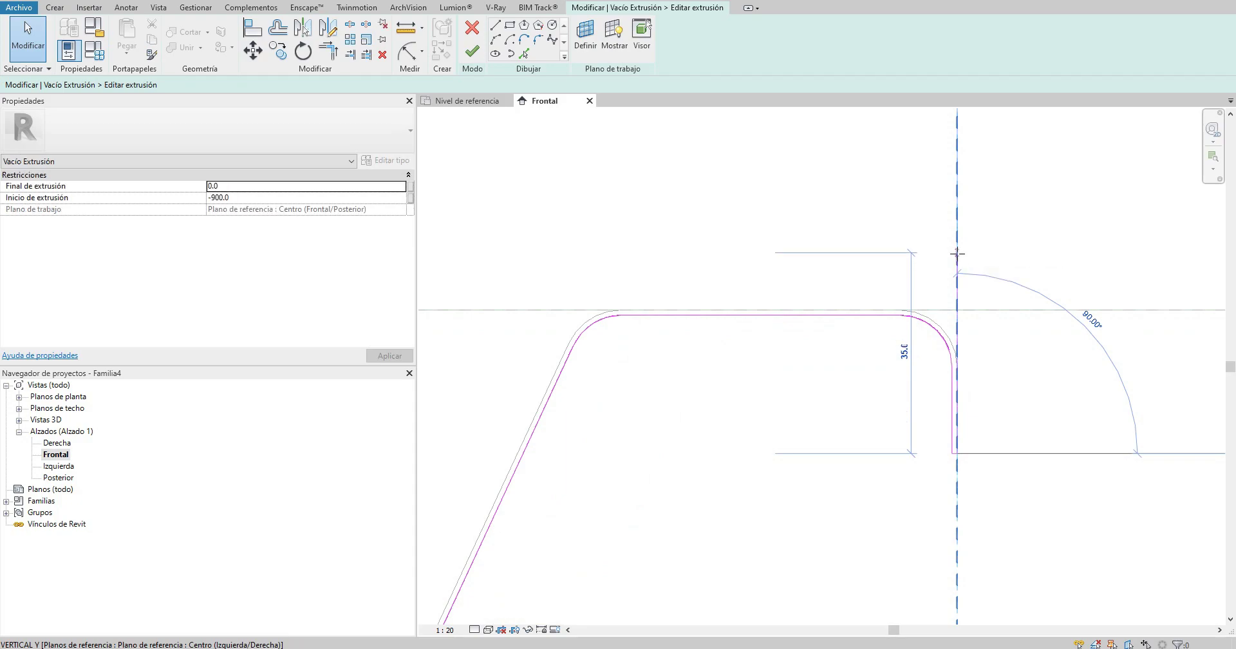
Step: Draw a top line from the extended edge to above the profile's left end
{"action": "left_click", "coordinate": [495, 25]}
{"action": "left_click", "coordinate": [958, 180]}
{"action": "scroll", "coordinate": [795, 205], "scroll_direction": "down", "scroll_amount": 3}
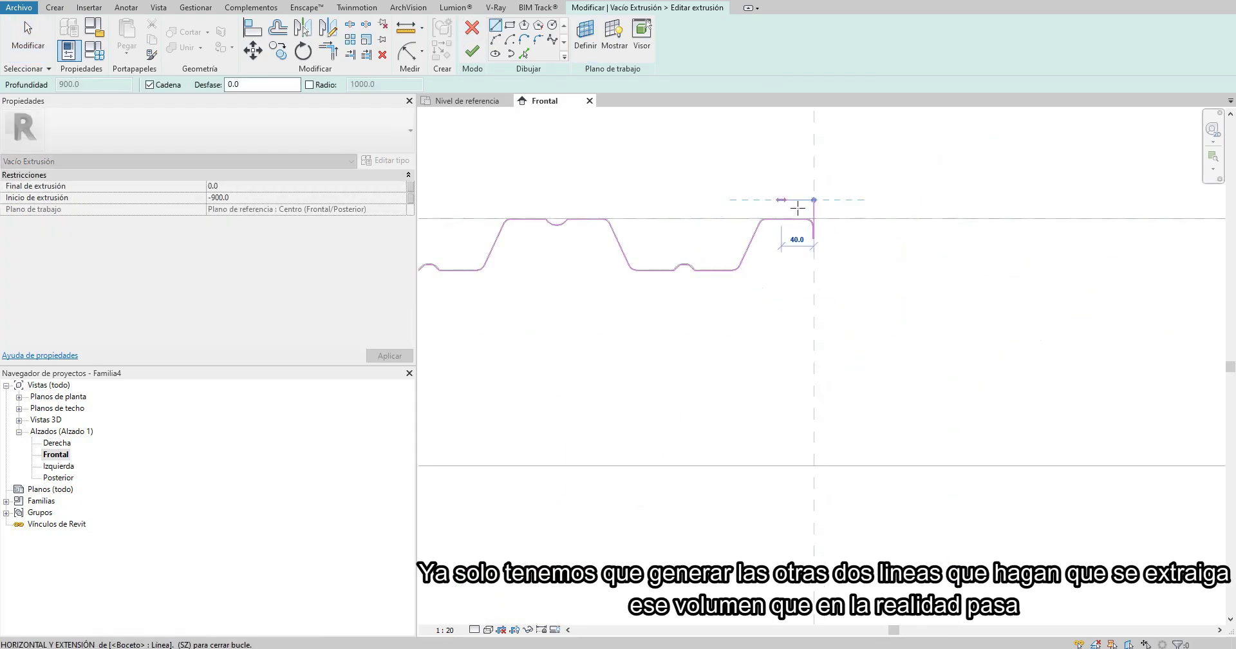
{"action": "mouse_move", "coordinate": [641, 207]}
{"action": "middle_mouse_down"}
{"action": "mouse_move", "coordinate": [836, 220]}
{"action": "mouse_move", "coordinate": [694, 220]}
{"action": "middle_mouse_up"}
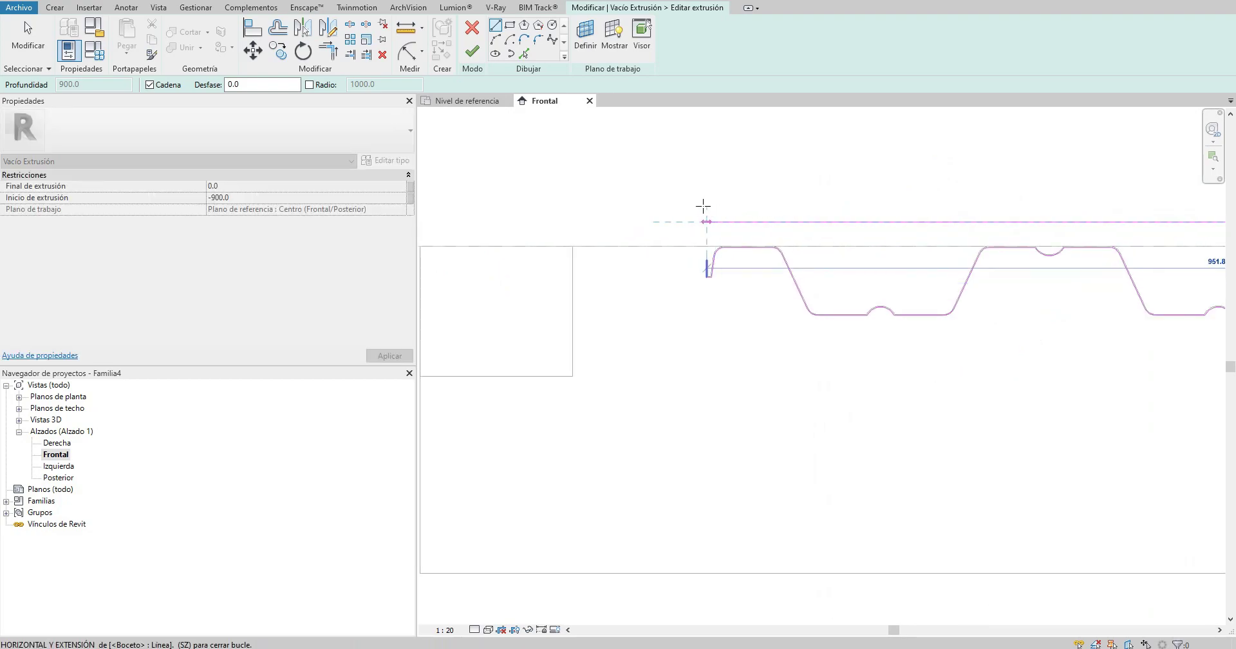
{"action": "scroll", "coordinate": [692, 216], "scroll_direction": "up", "scroll_amount": 4}
{"action": "left_click", "coordinate": [670, 217]}
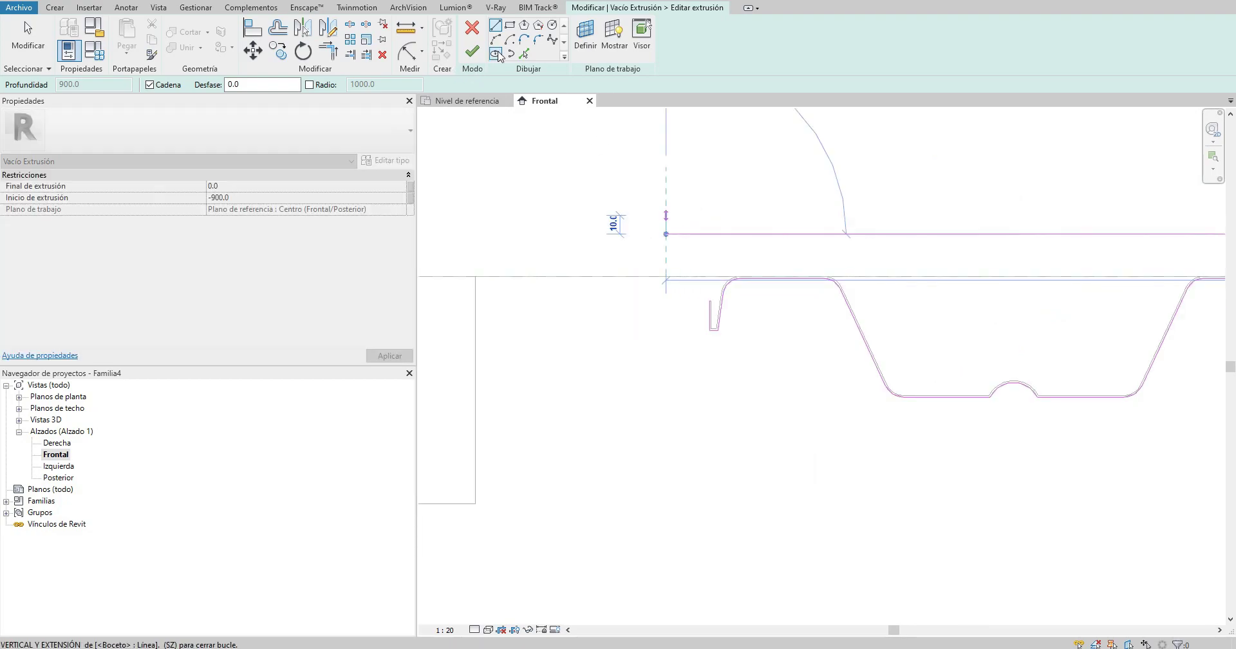
Step: Trim the top and left sketch lines to a corner and finish the void extrusion
{"action": "left_click", "coordinate": [331, 60]}
{"action": "scroll", "coordinate": [714, 312], "scroll_direction": "up", "scroll_amount": 2}
{"action": "left_click", "coordinate": [732, 222]}
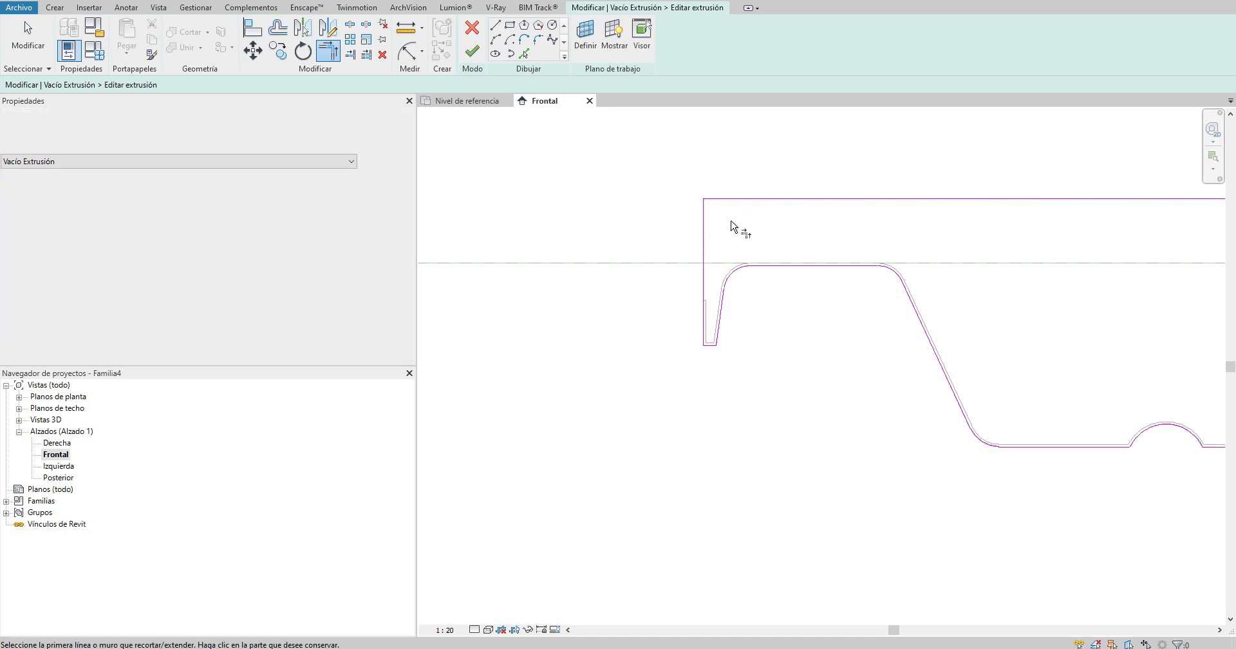
{"action": "scroll", "coordinate": [710, 311], "scroll_direction": "down", "scroll_amount": 3}
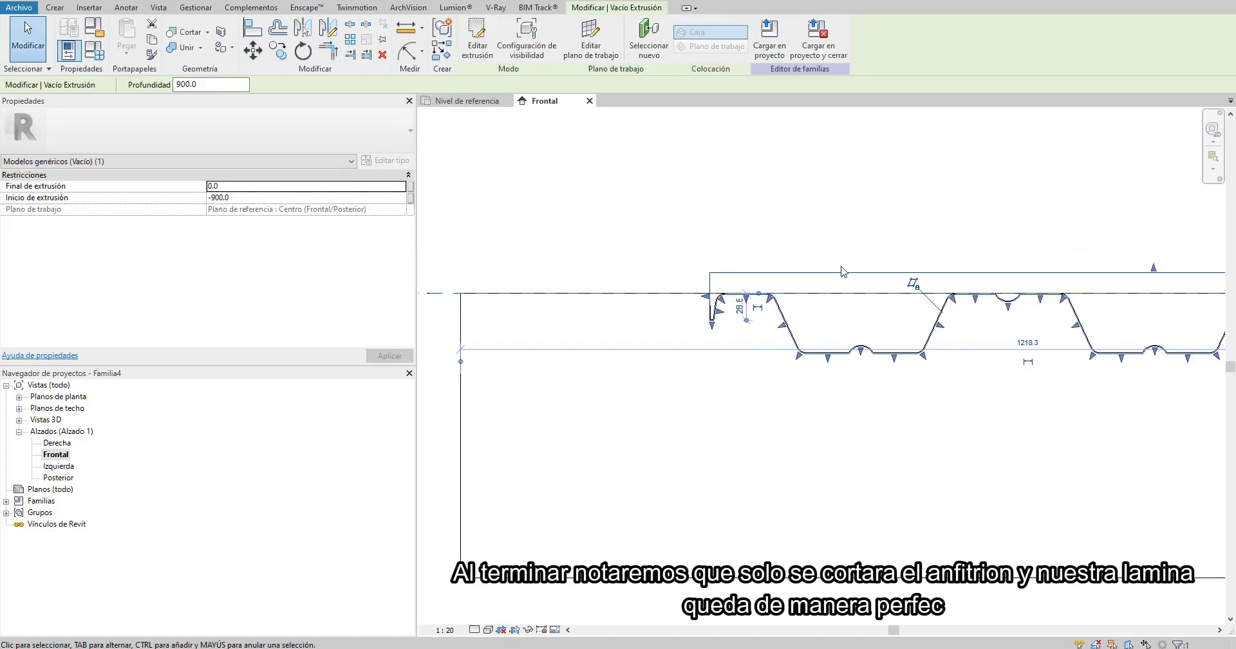
{"action": "left_click", "coordinate": [740, 255]}
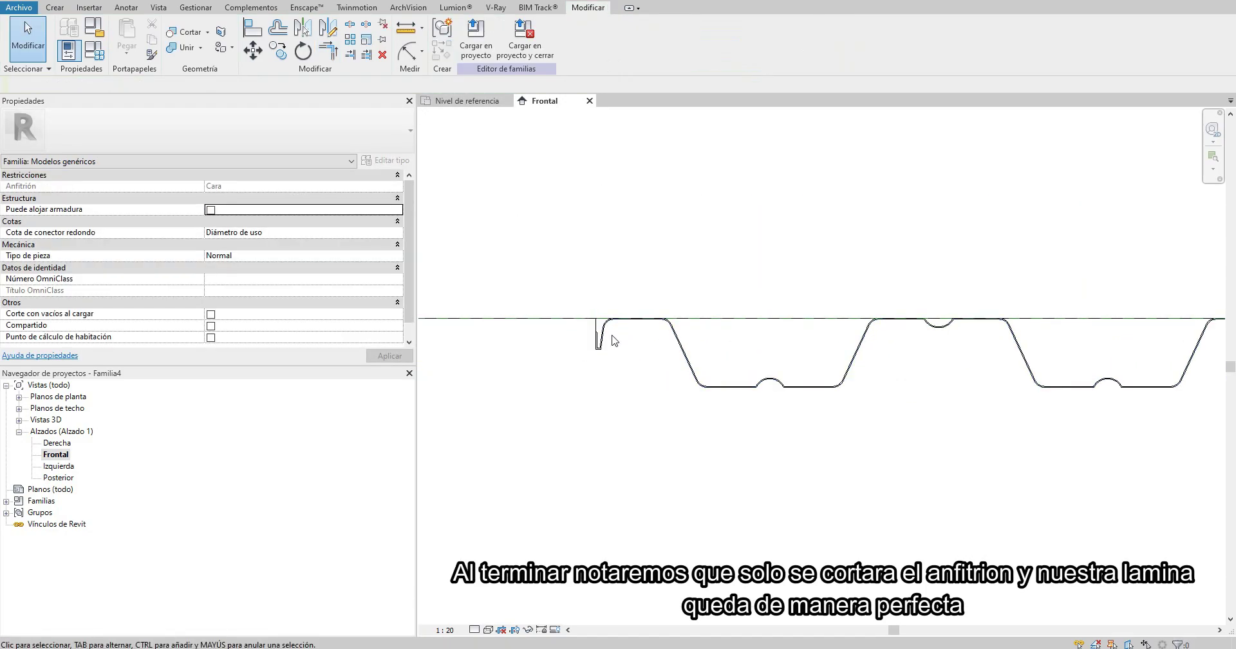
{"action": "scroll", "coordinate": [690, 331], "scroll_direction": "down", "scroll_amount": 2}
{"action": "scroll", "coordinate": [690, 331], "scroll_direction": "down", "scroll_amount": 1}
Step: Draw two vertical reference planes at the deck profile's left end
{"action": "left_click", "coordinate": [55, 8]}
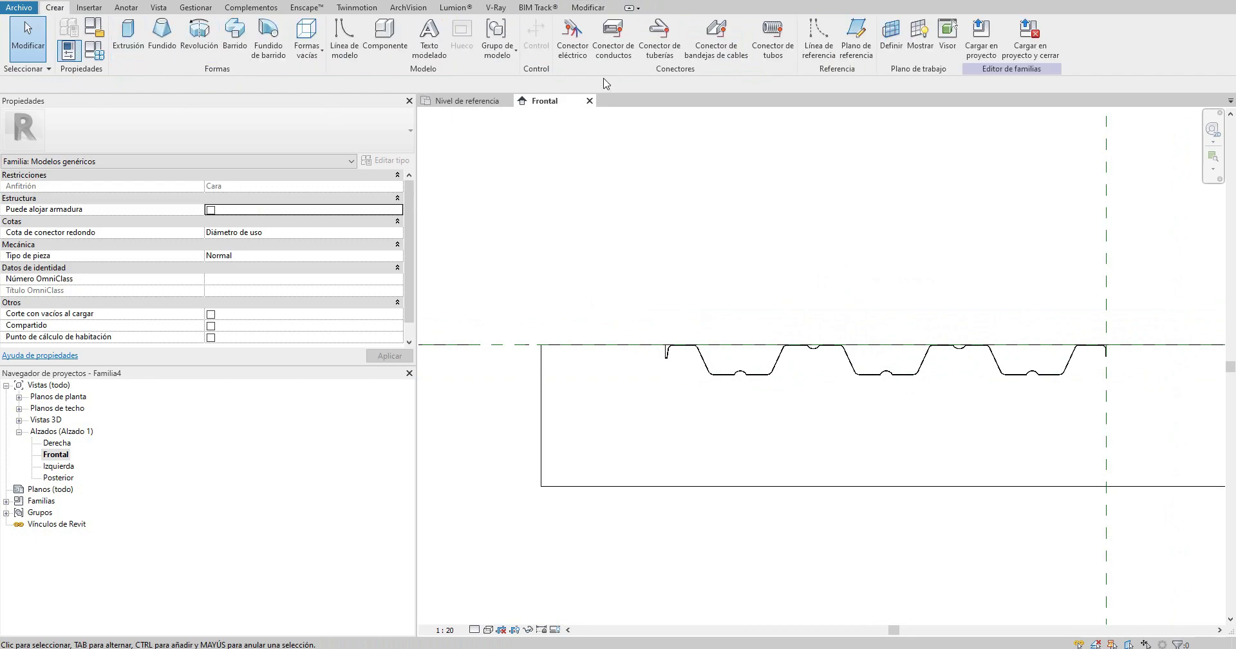
{"action": "left_click", "coordinate": [848, 54]}
{"action": "scroll", "coordinate": [655, 298], "scroll_direction": "down", "scroll_amount": 1}
{"action": "left_click", "coordinate": [665, 180]}
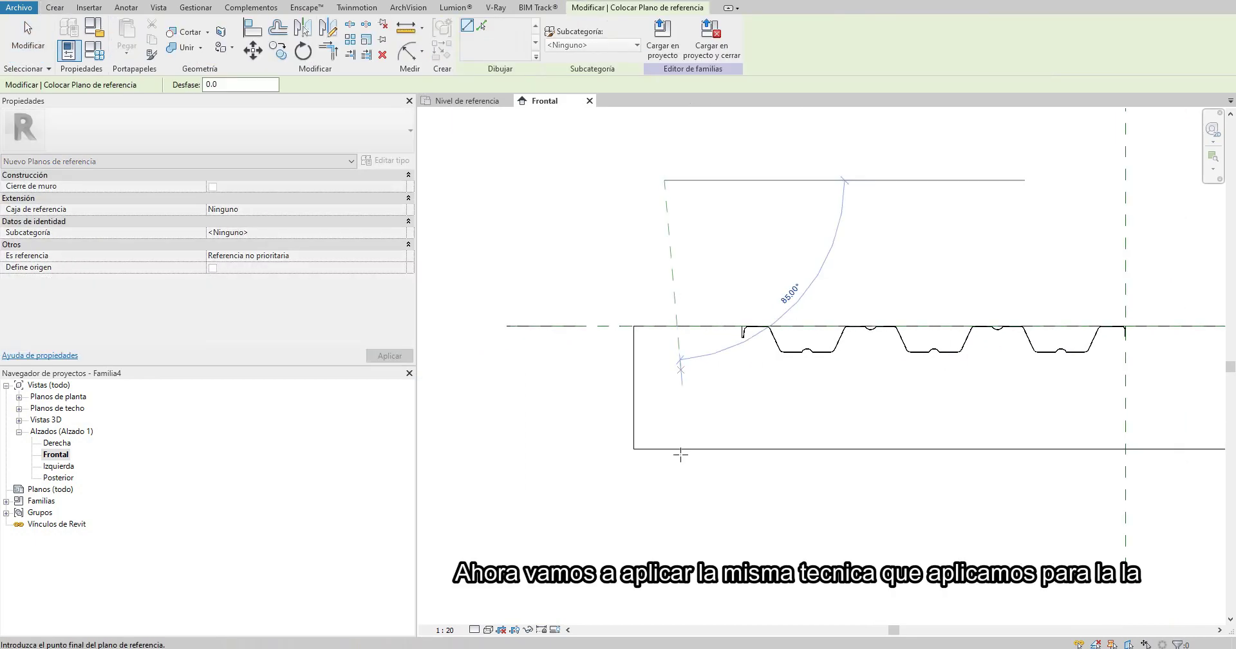
{"action": "left_click", "coordinate": [658, 503]}
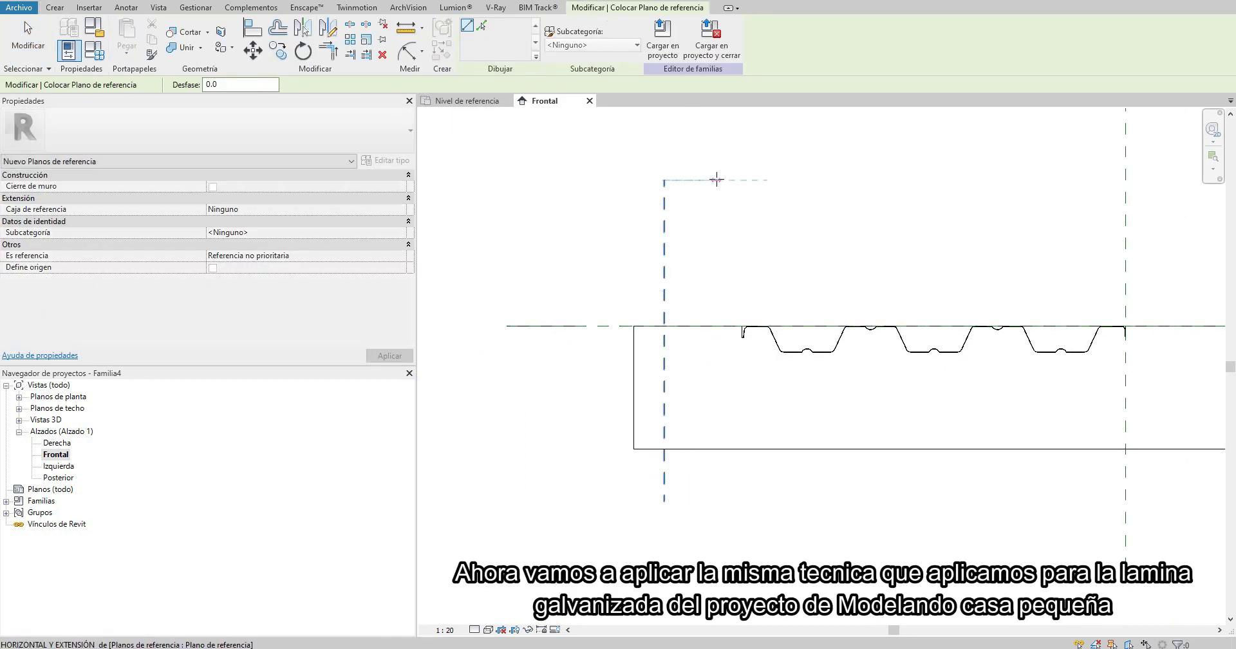
{"action": "left_click", "coordinate": [713, 180]}
{"action": "left_click", "coordinate": [712, 502]}
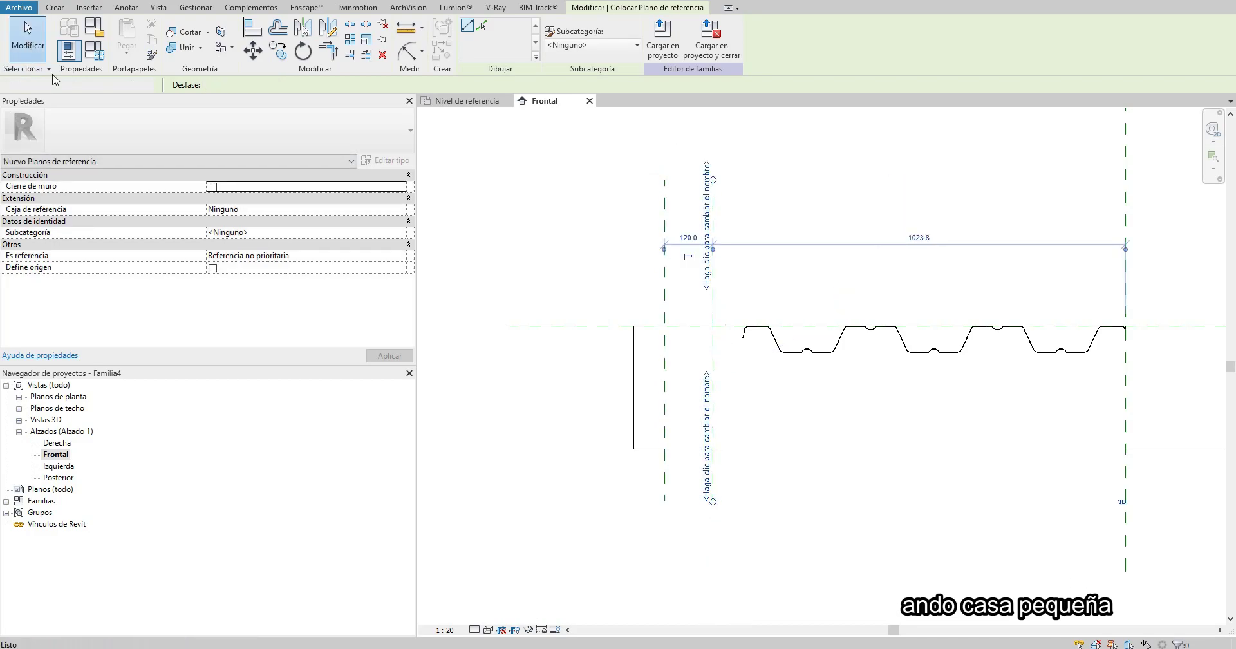
{"action": "left_click", "coordinate": [27, 38]}
{"action": "scroll", "coordinate": [705, 246], "scroll_direction": "up", "scroll_amount": 1}
{"action": "scroll", "coordinate": [684, 269], "scroll_direction": "up", "scroll_amount": 1}
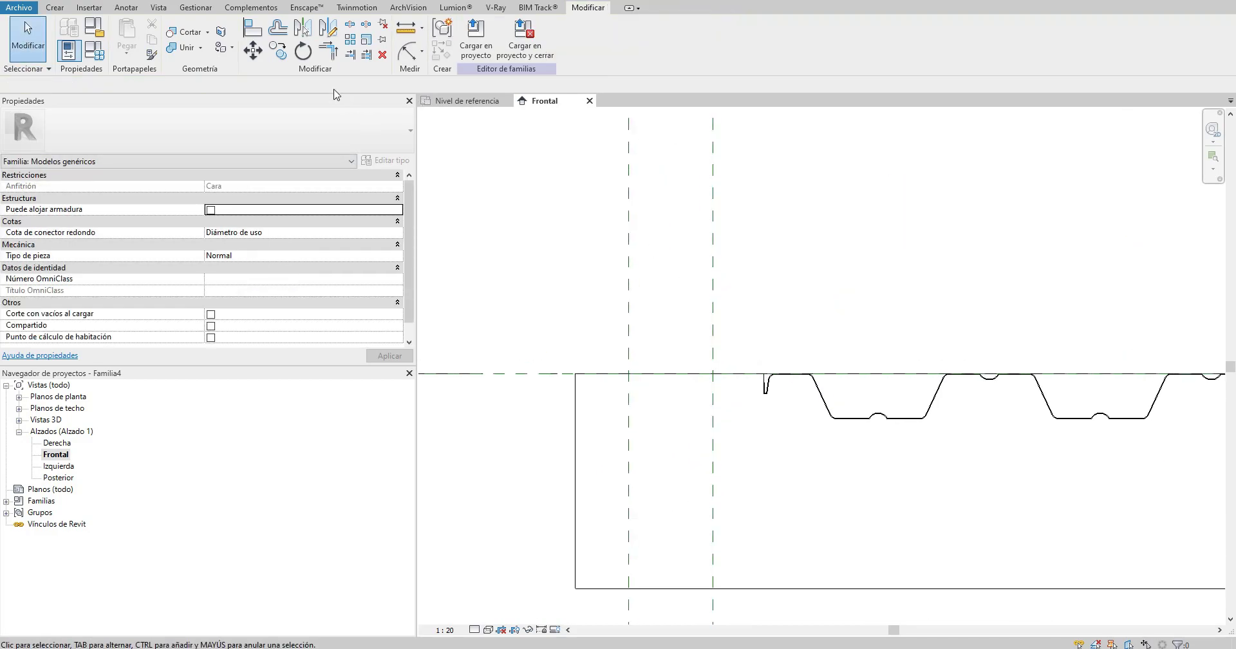
Step: Align the profile's left edge to the inner reference plane and lock it
{"action": "left_click", "coordinate": [251, 33]}
{"action": "scroll", "coordinate": [745, 405], "scroll_direction": "up", "scroll_amount": 2}
{"action": "scroll", "coordinate": [766, 412], "scroll_direction": "up", "scroll_amount": 1}
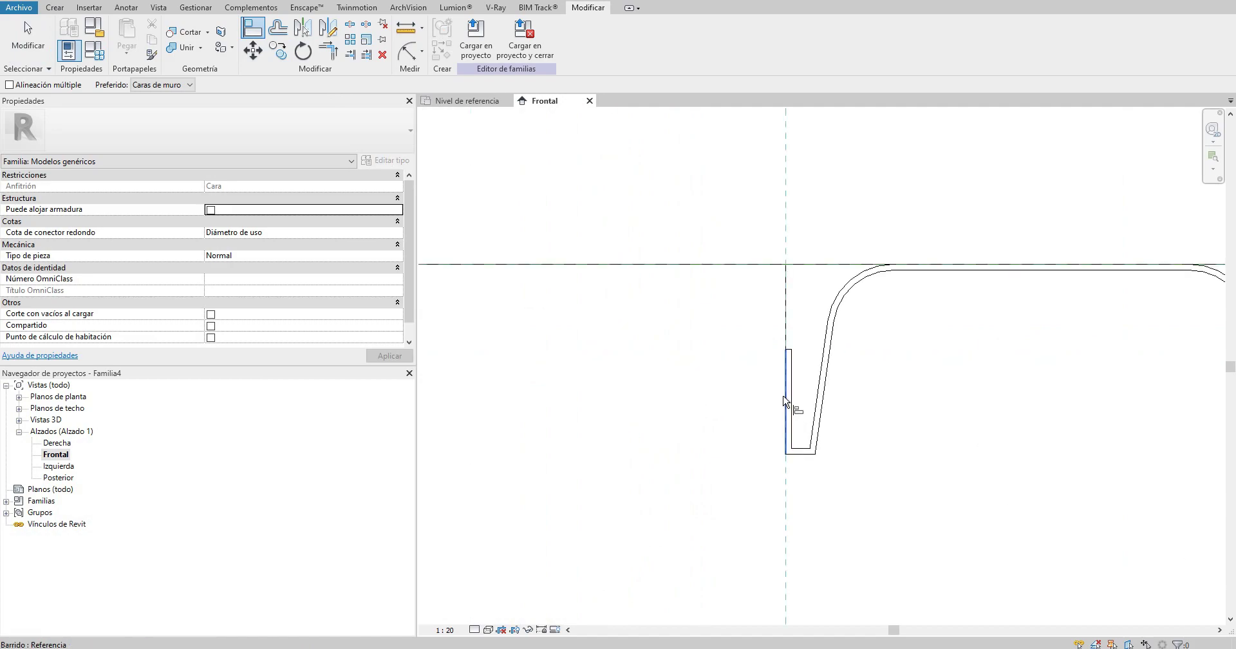
{"action": "scroll", "coordinate": [748, 417], "scroll_direction": "down", "scroll_amount": 2}
{"action": "scroll", "coordinate": [748, 417], "scroll_direction": "down", "scroll_amount": 2}
{"action": "left_click", "coordinate": [744, 387]}
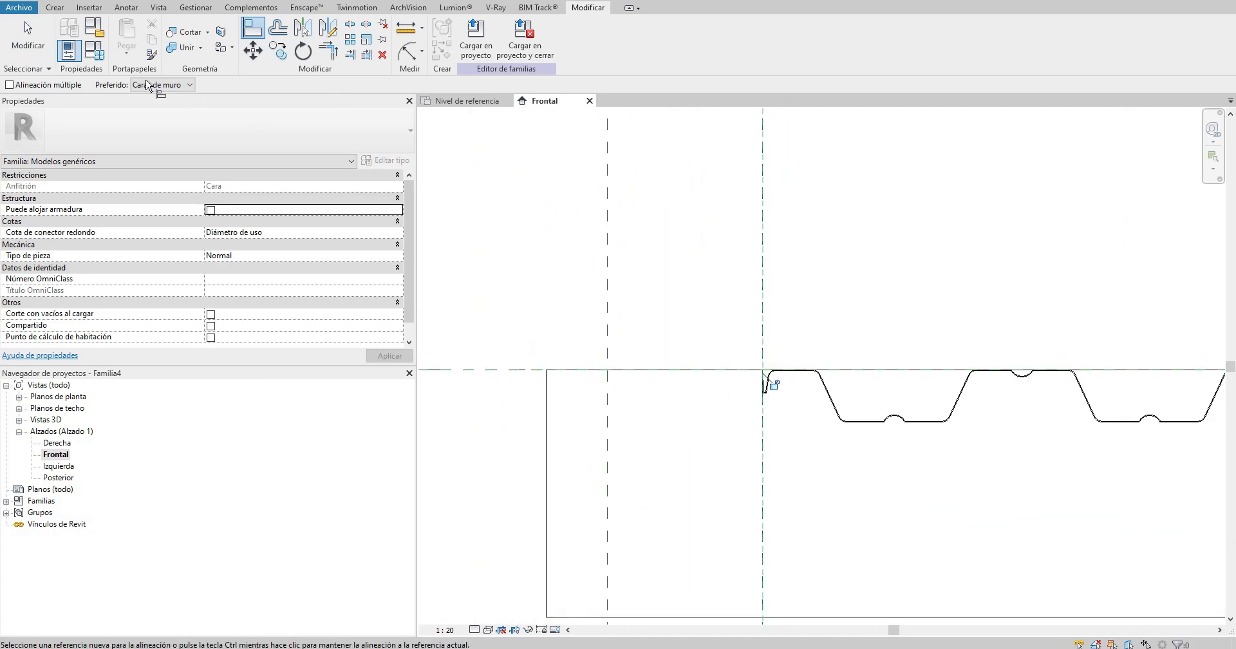
Step: Set the spacing between the two reference planes to 150
{"action": "left_click", "coordinate": [33, 36]}
{"action": "left_click", "coordinate": [608, 286]}
{"action": "scroll", "coordinate": [702, 270], "scroll_direction": "down", "scroll_amount": 1}
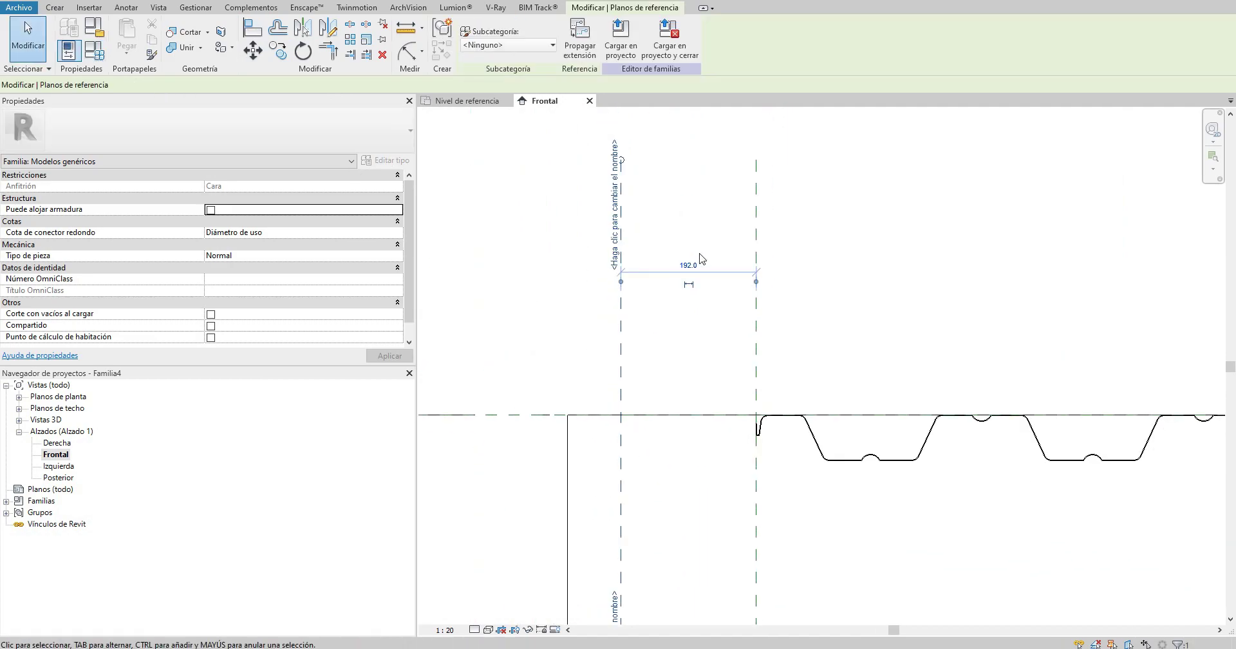
{"action": "left_click", "coordinate": [693, 265]}
{"action": "key", "text": "Return"}
{"action": "key", "text": "Escape"}
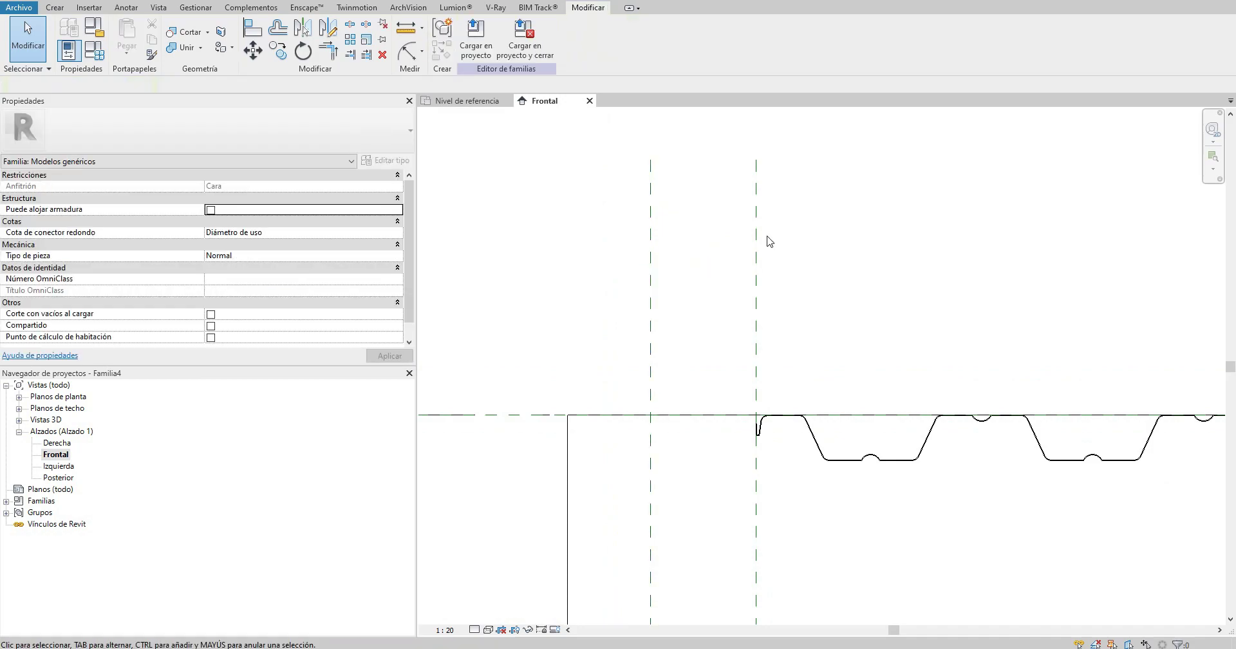
Step: Add an aligned dimension (DI) measuring the 150 spacing between the planes
{"action": "key", "text": "d"}
{"action": "key", "text": "i"}
{"action": "left_click", "coordinate": [651, 270]}
{"action": "left_click", "coordinate": [756, 275]}
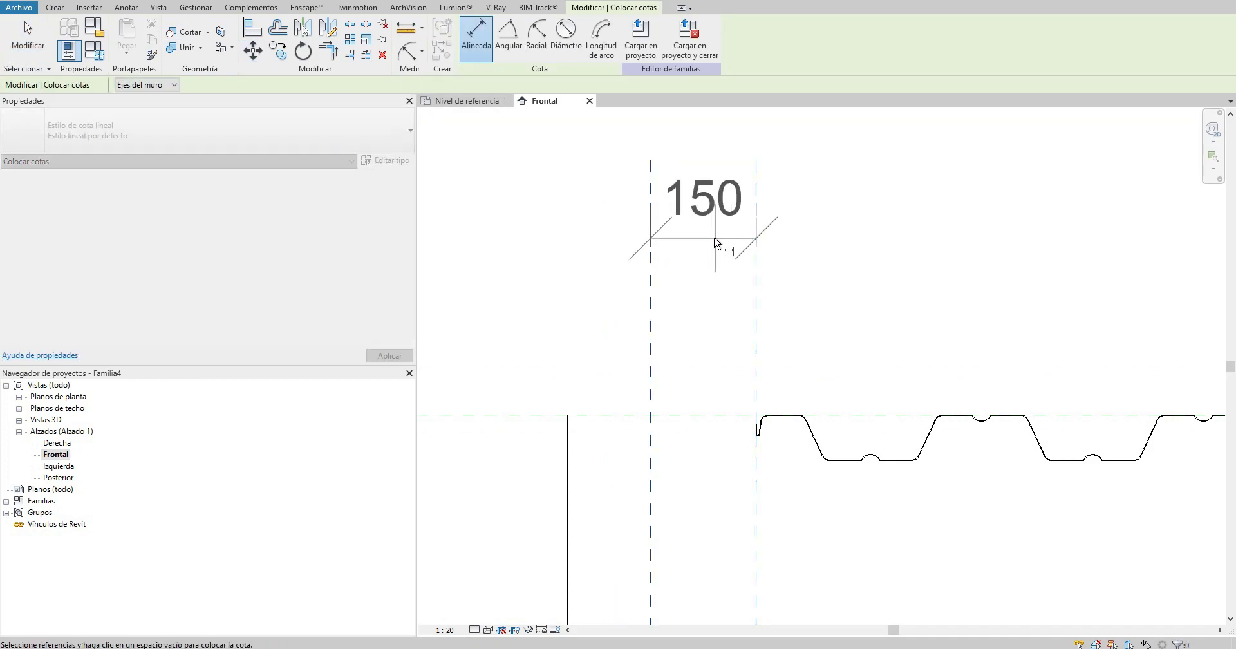
{"action": "left_click", "coordinate": [708, 237]}
{"action": "left_click", "coordinate": [32, 52]}
{"action": "scroll", "coordinate": [506, 390], "scroll_direction": "down", "scroll_amount": 2}
{"action": "scroll", "coordinate": [506, 390], "scroll_direction": "down", "scroll_amount": 1}
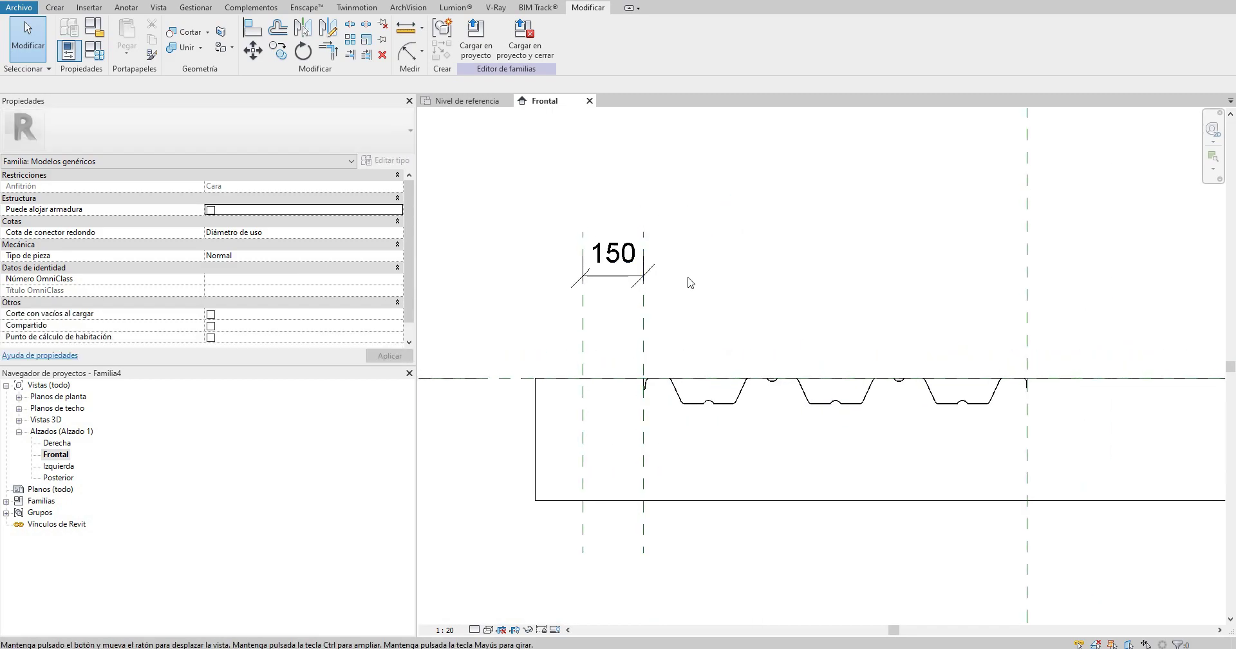
{"action": "left_click", "coordinate": [86, 30]}
{"action": "type", "text": "Extra"}
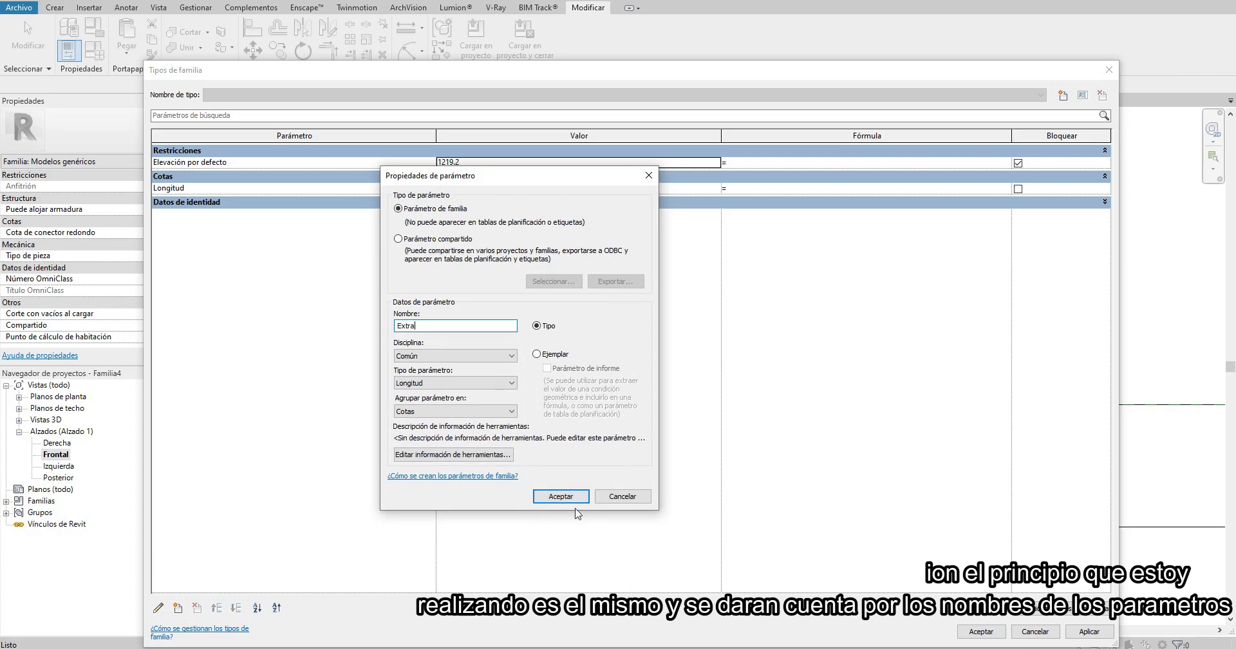
Step: Create length parameters Extra = 150, Corte, and Corte real with formula Corte + Extra
{"action": "left_click", "coordinate": [561, 496]}
{"action": "type", "text": "Corte"}
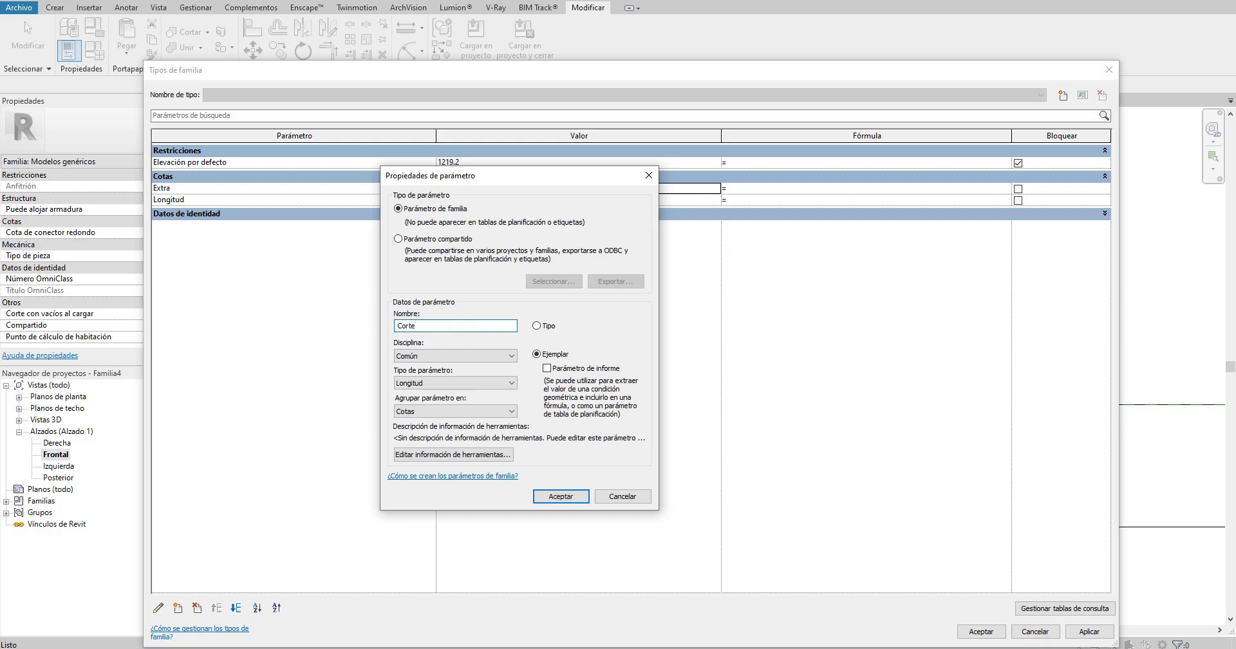
{"action": "left_click", "coordinate": [575, 496]}
{"action": "left_click", "coordinate": [179, 608]}
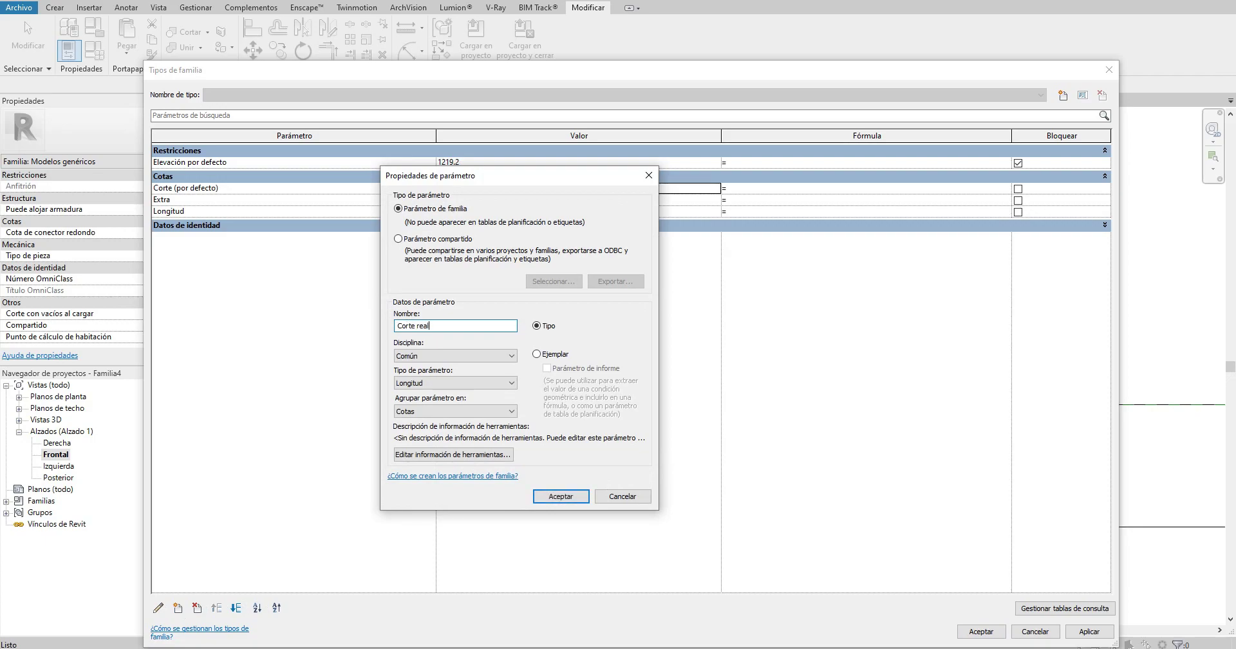
{"action": "left_click", "coordinate": [568, 492]}
{"action": "type", "text": "Corte + Extra"}
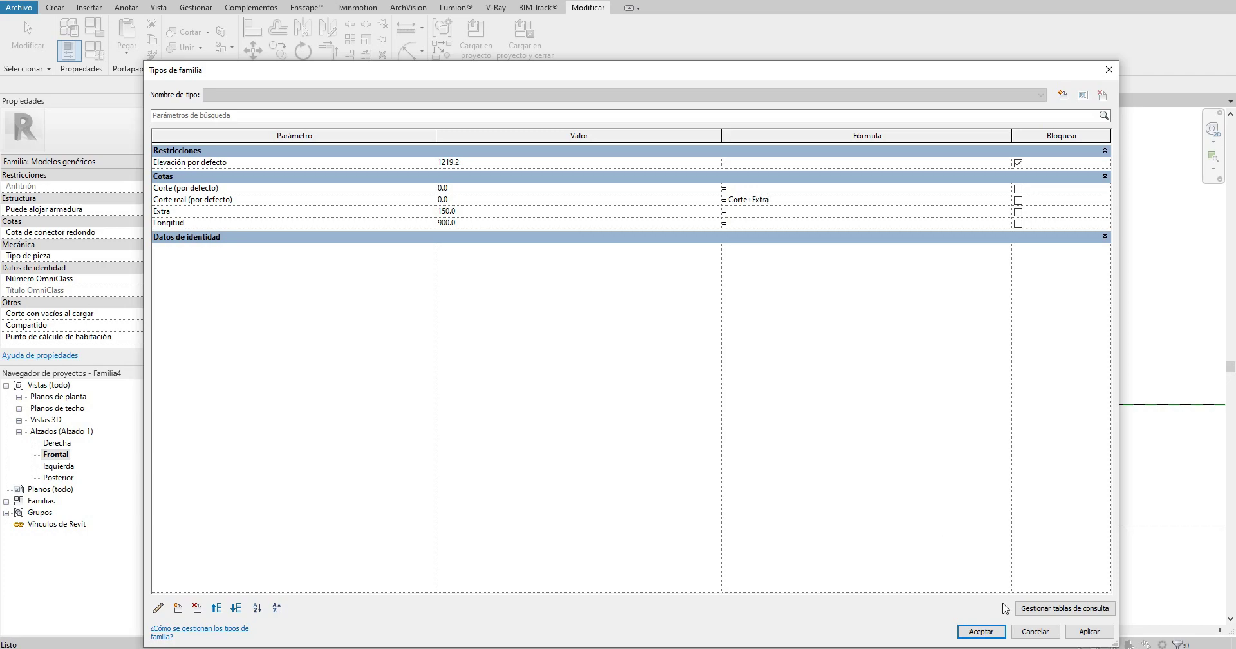
{"action": "left_click", "coordinate": [981, 631]}
Step: Label the 150 dimension with the Corte real parameter
{"action": "scroll", "coordinate": [685, 363], "scroll_direction": "up", "scroll_amount": 2}
{"action": "middle_click_drag", "start_coordinate": [685, 364], "coordinate": [651, 366]}
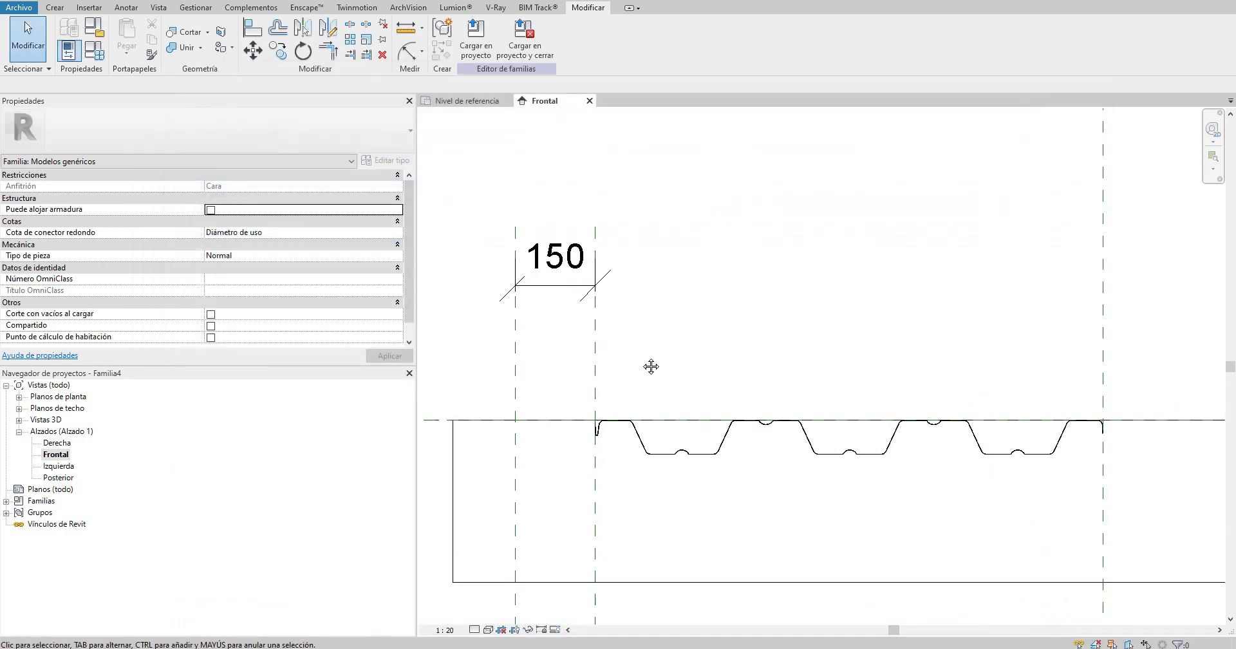
{"action": "left_click", "coordinate": [504, 377]}
{"action": "scroll", "coordinate": [612, 267], "scroll_direction": "down", "scroll_amount": 1}
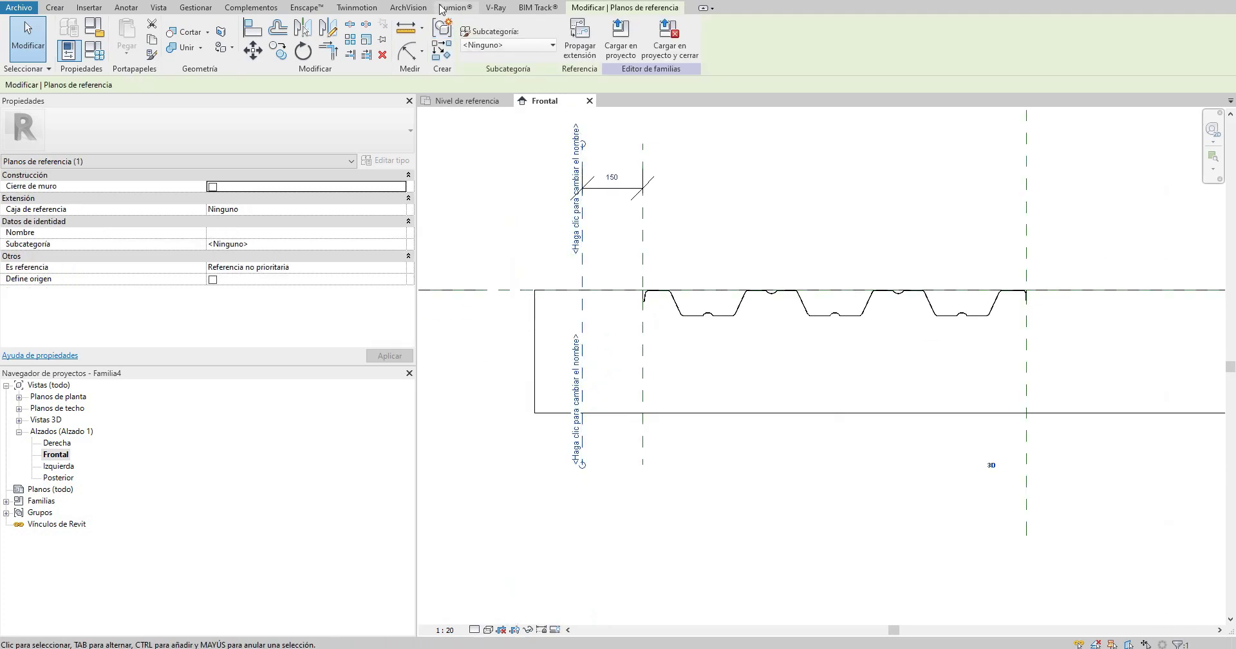
{"action": "middle_click_drag", "start_coordinate": [623, 226], "coordinate": [584, 274]}
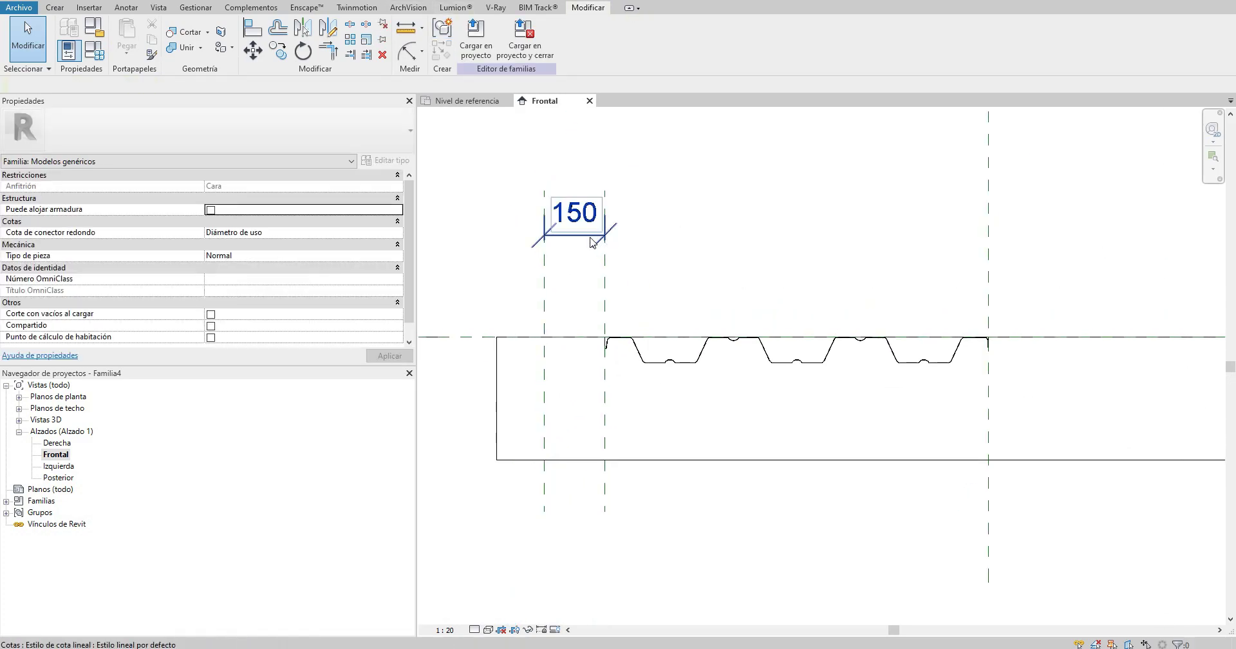
{"action": "left_click", "coordinate": [575, 222]}
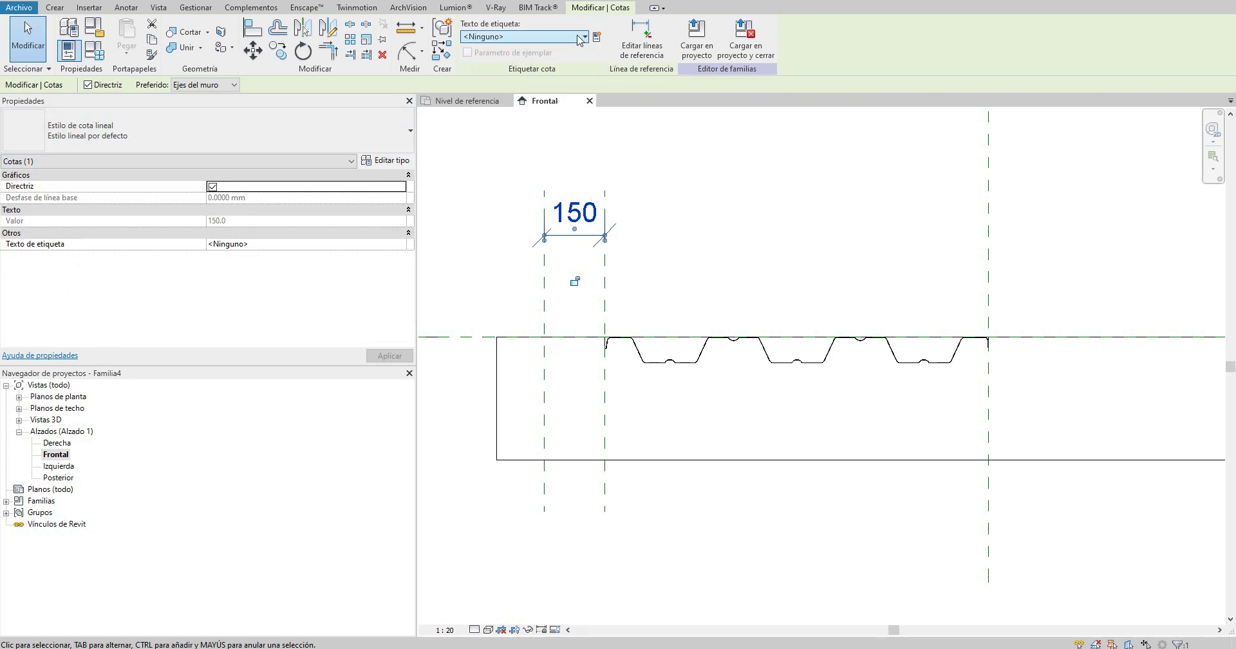
{"action": "left_click", "coordinate": [523, 36]}
{"action": "left_click", "coordinate": [534, 102]}
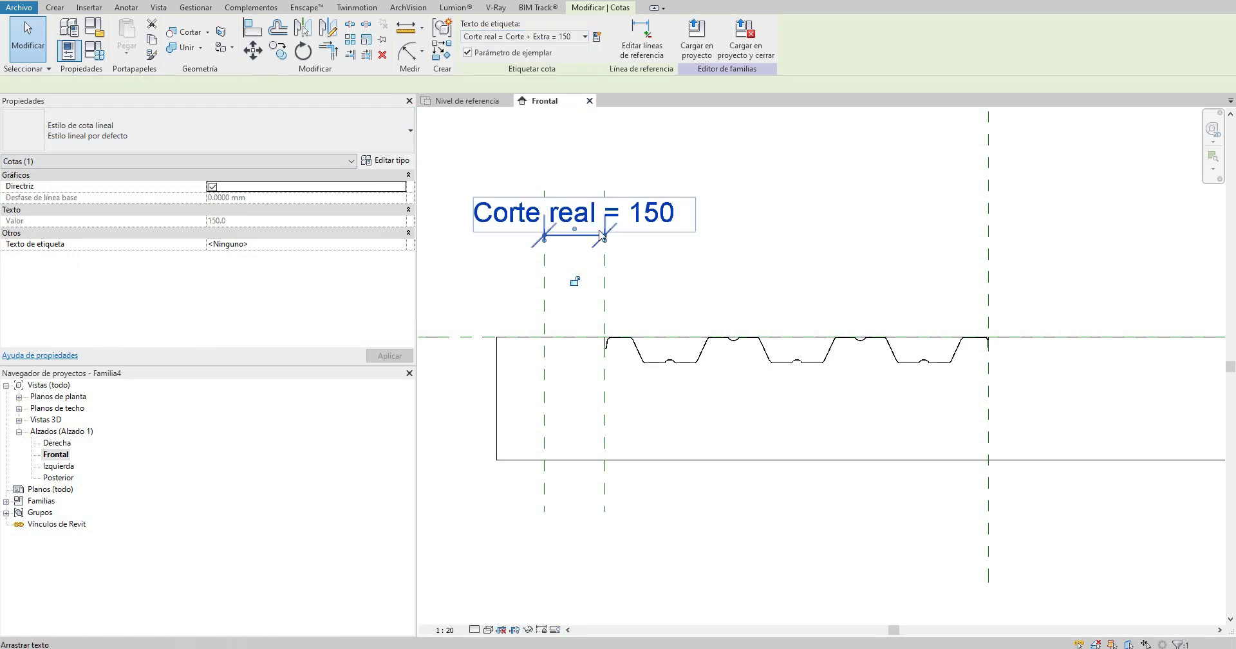
Step: Try dragging the inner reference plane to flex the cut, then cancel the rejected move
{"action": "left_click", "coordinate": [630, 269]}
{"action": "scroll", "coordinate": [663, 249], "scroll_direction": "up", "scroll_amount": 2}
{"action": "left_click", "coordinate": [651, 249]}
{"action": "scroll", "coordinate": [708, 233], "scroll_direction": "up", "scroll_amount": 1}
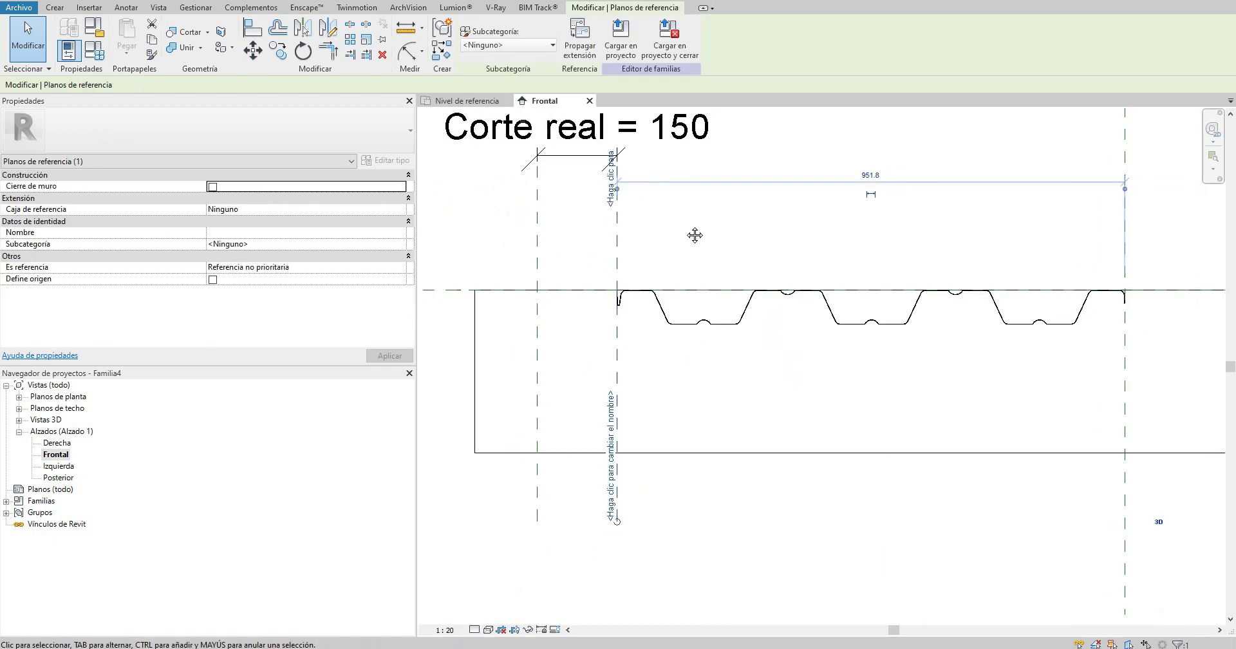
{"action": "left_click", "coordinate": [694, 235]}
{"action": "left_click_drag", "start_coordinate": [618, 242], "coordinate": [690, 235]}
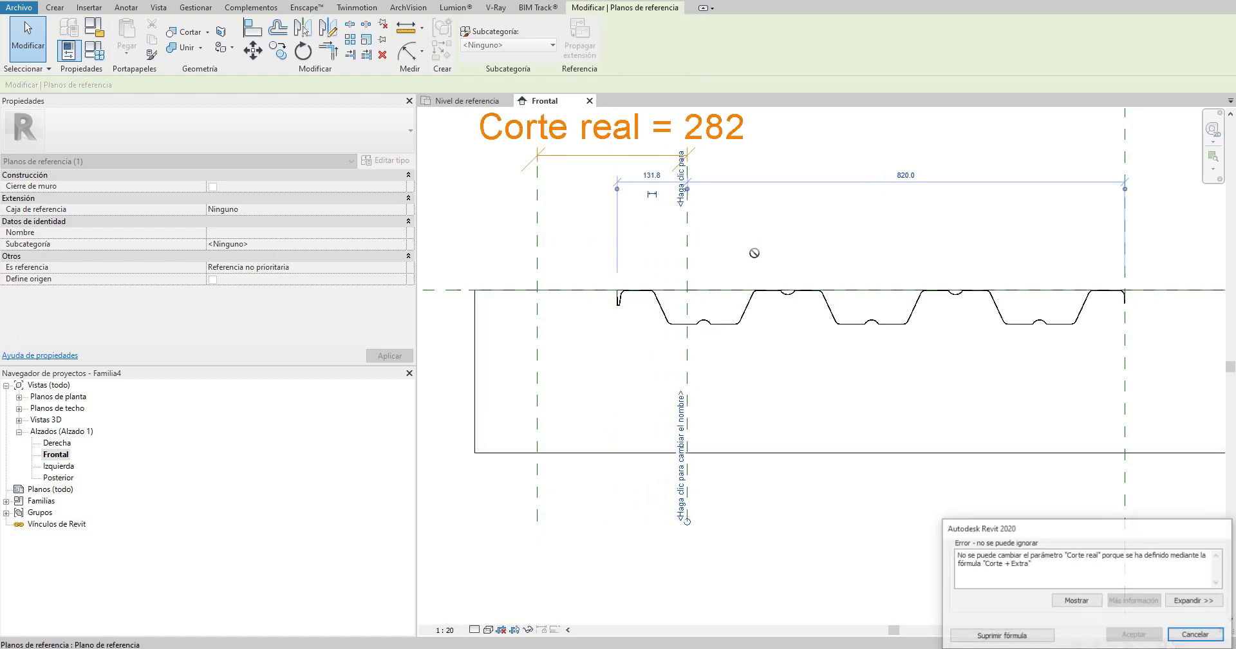
{"action": "left_click", "coordinate": [1195, 635]}
{"action": "middle_click_drag", "start_coordinate": [615, 195], "coordinate": [620, 275]}
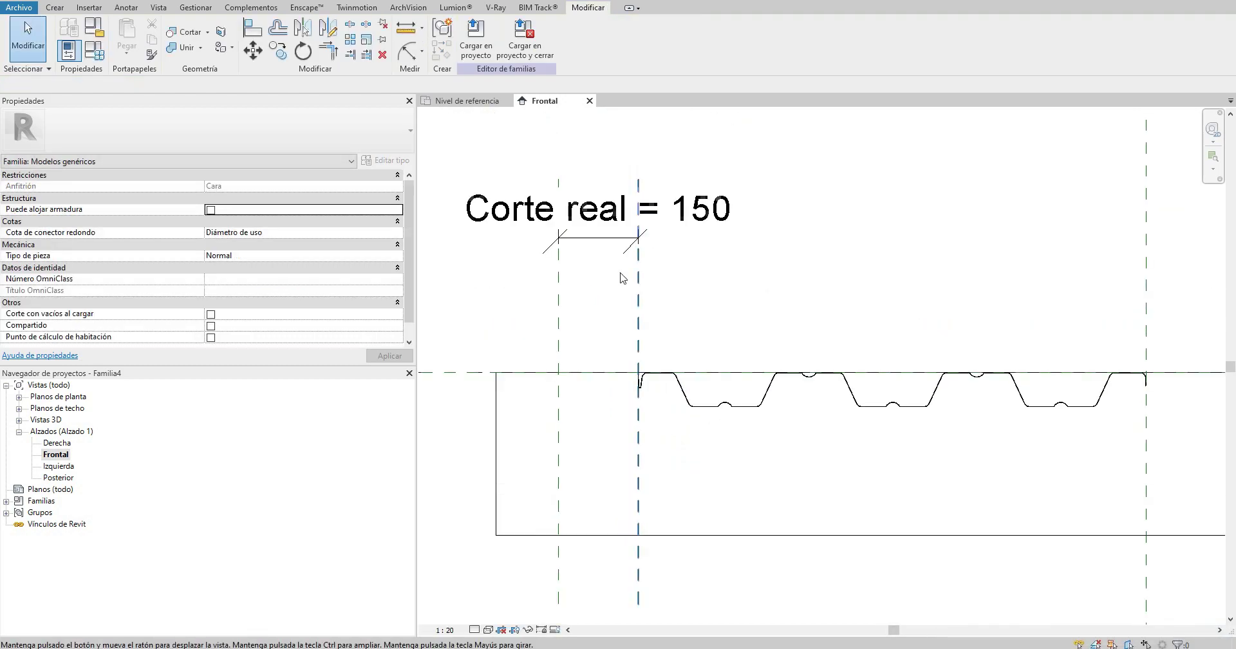
Step: Set Corte to 50 in Family Types (FT) so Corte real reads 200
{"action": "key", "text": "f"}
{"action": "key", "text": "t"}
{"action": "type", "text": "50"}
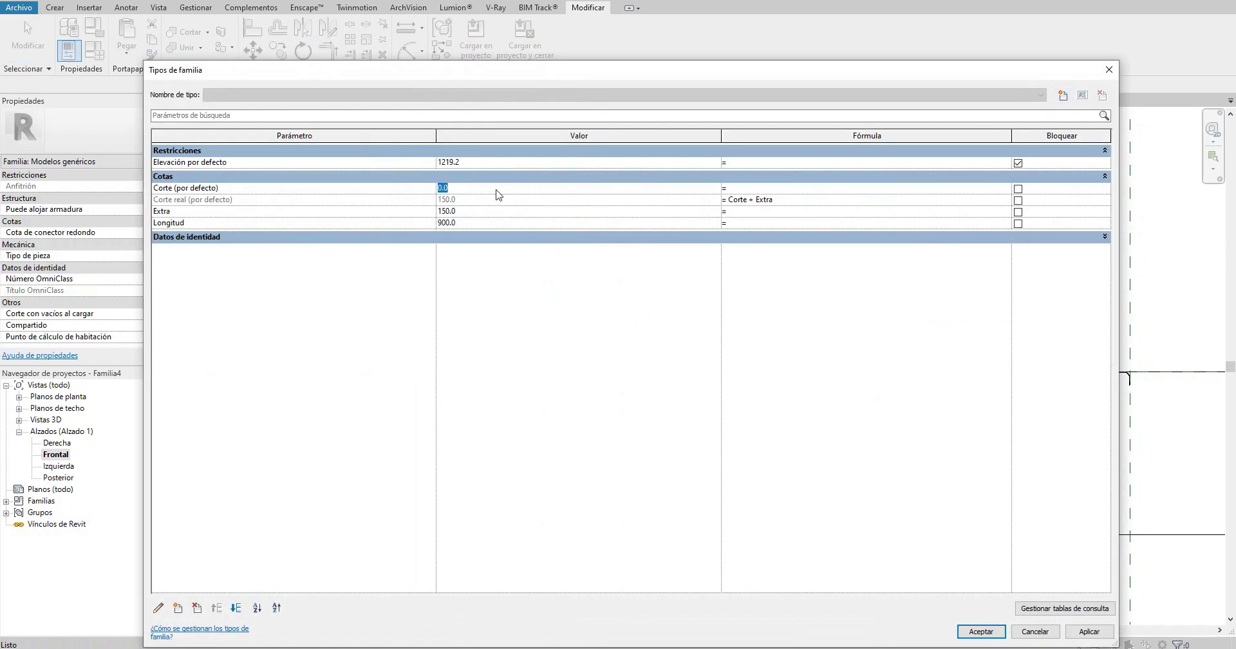
{"action": "left_click", "coordinate": [981, 631]}
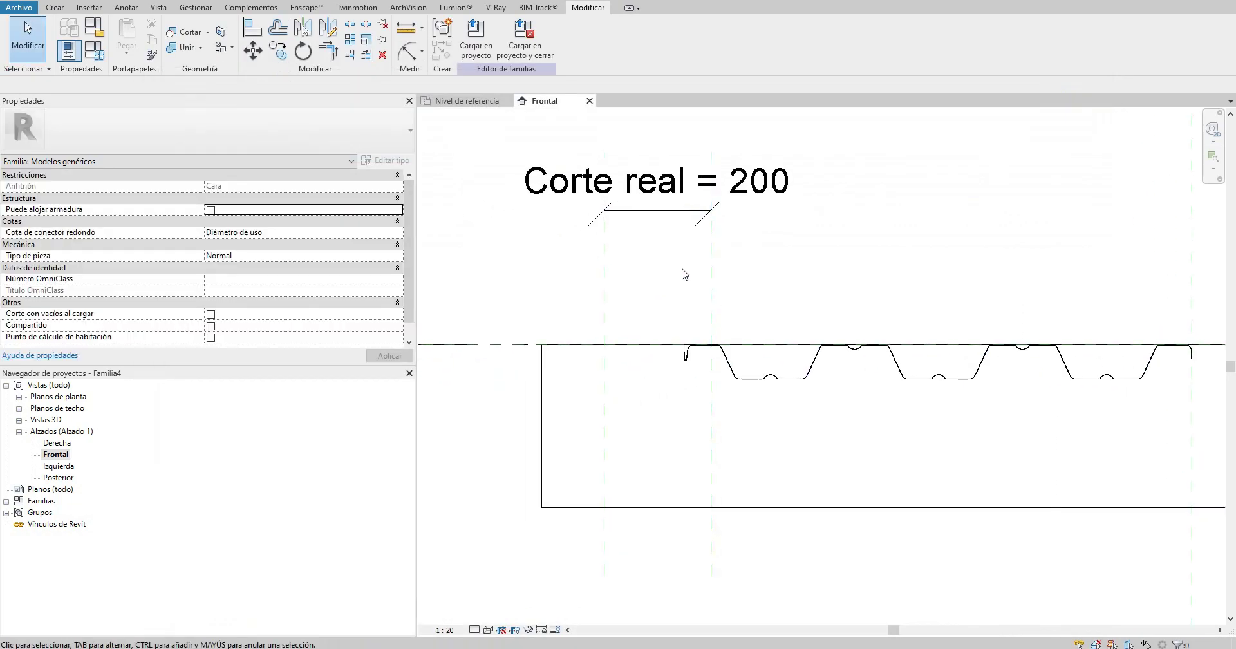
{"action": "left_click", "coordinate": [56, 8]}
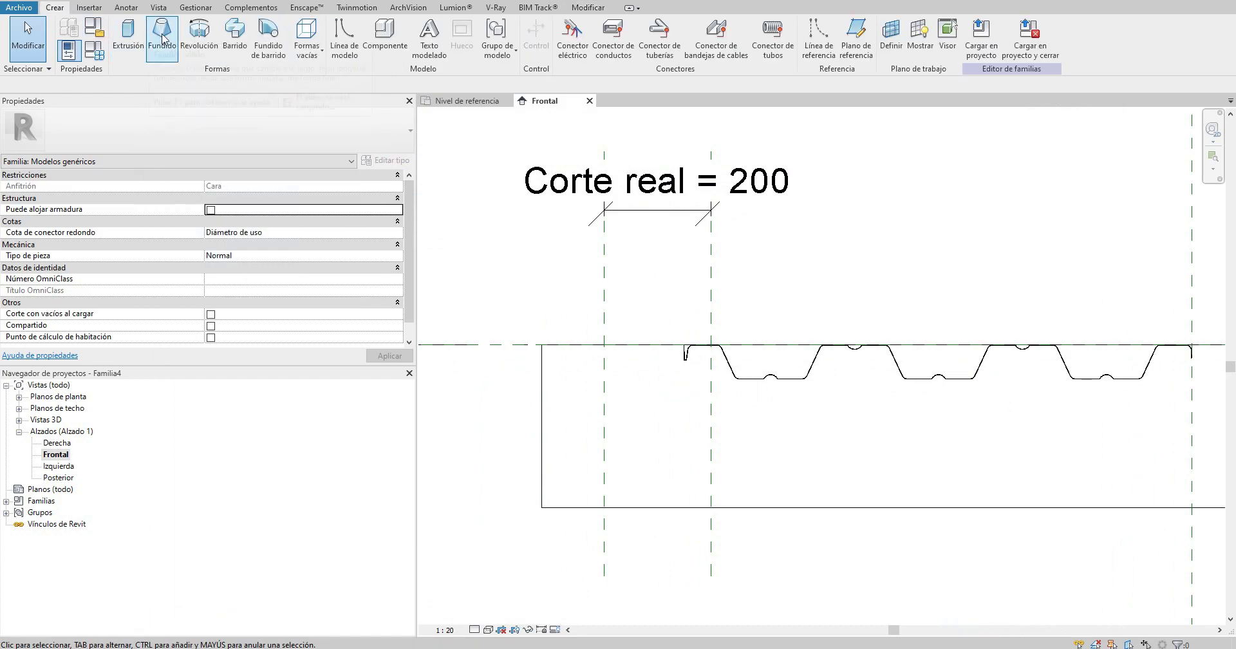
Step: Sketch a rectangular void extrusion beside the deck's left end
{"action": "left_click", "coordinate": [307, 35]}
{"action": "left_click", "coordinate": [341, 80]}
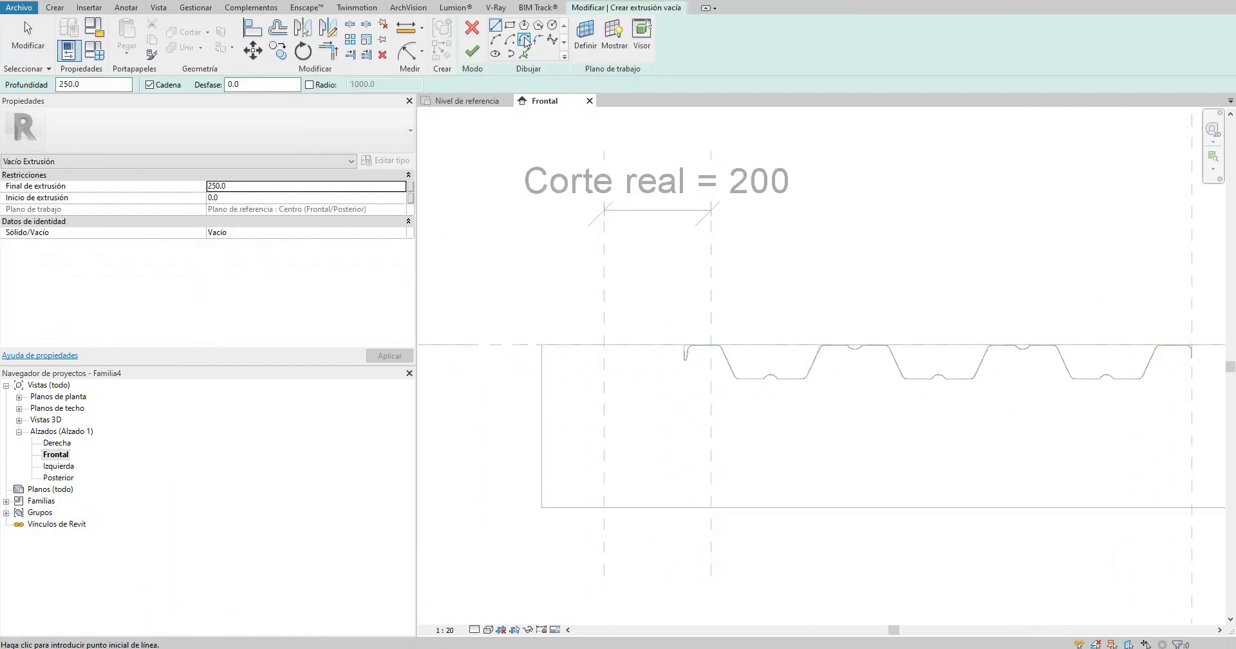
{"action": "left_click", "coordinate": [510, 25]}
{"action": "scroll", "coordinate": [612, 339], "scroll_direction": "up", "scroll_amount": 1}
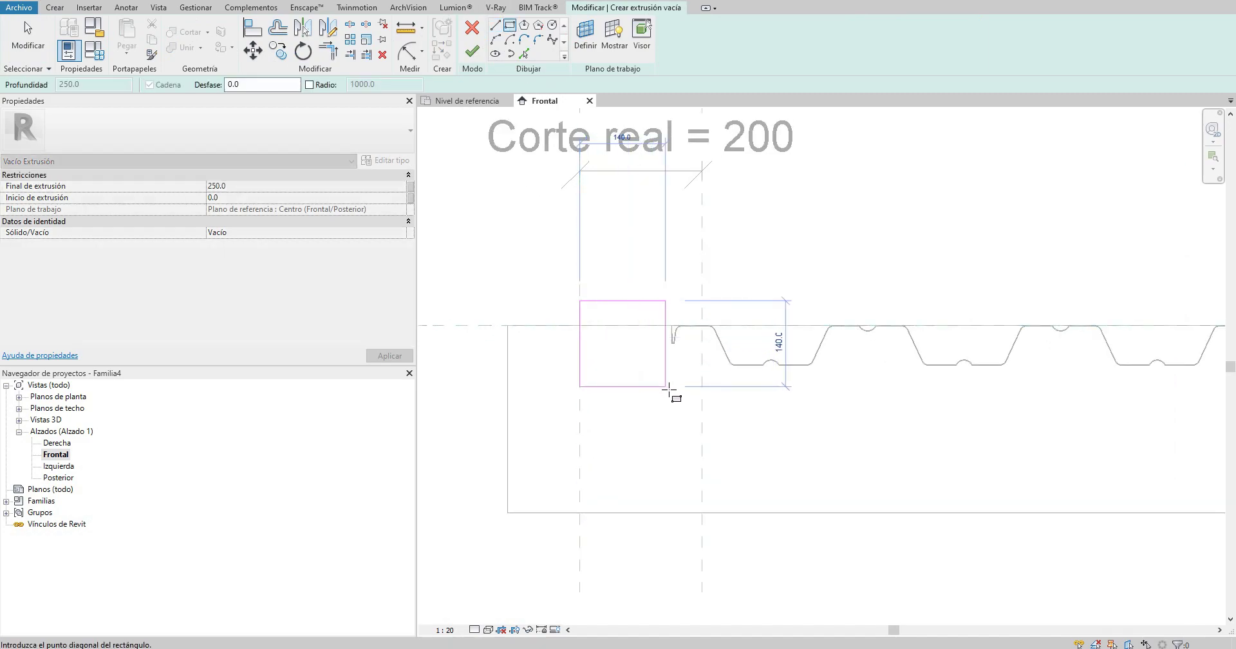
{"action": "left_click", "coordinate": [641, 374]}
{"action": "left_click", "coordinate": [473, 56]}
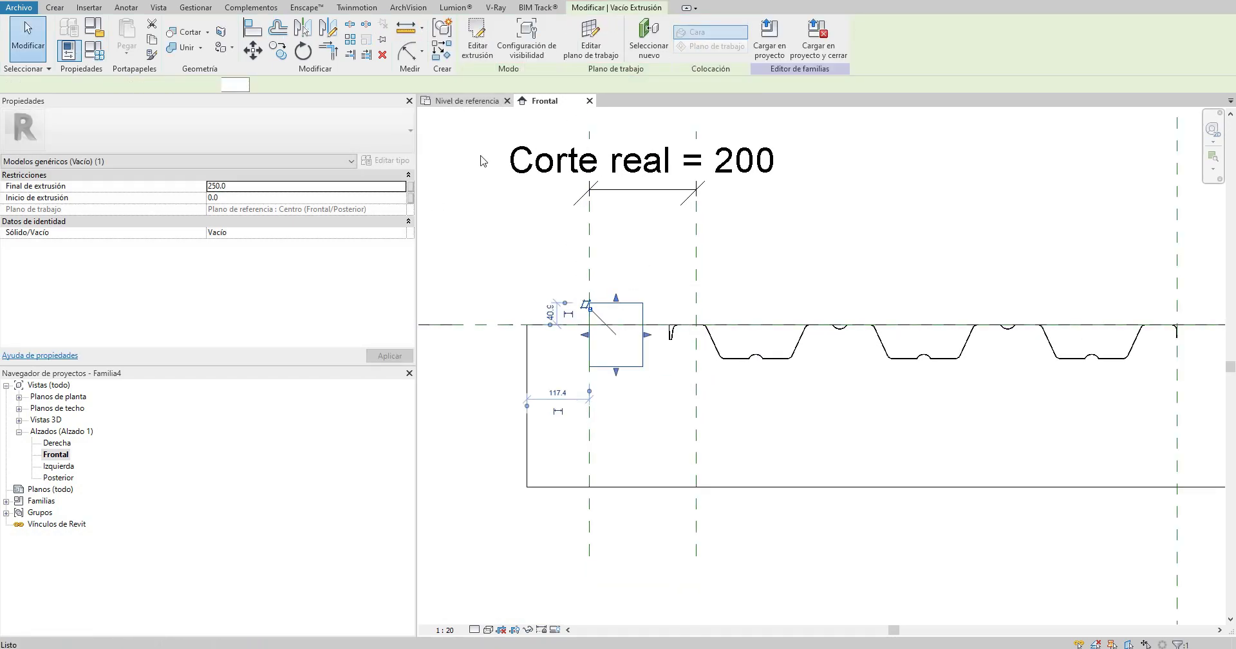
Step: In the reference level plan, stretch the void's ends to the reference planes (-900 to 0) and lock them
{"action": "left_click", "coordinate": [467, 101]}
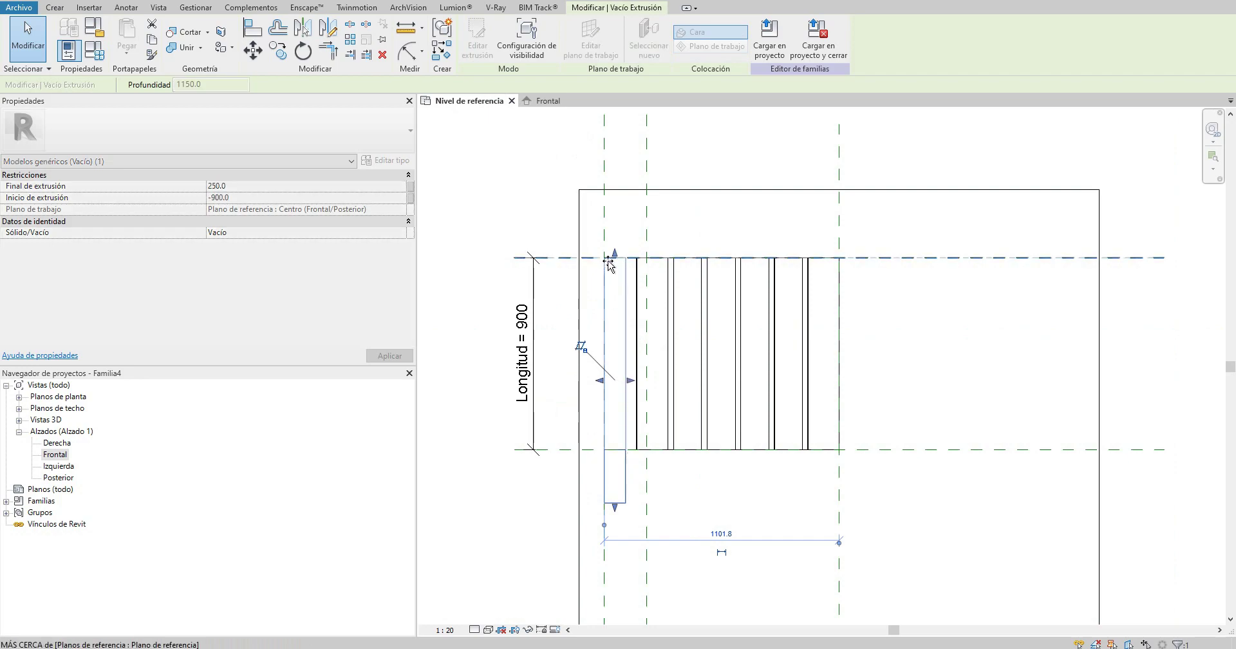
{"action": "left_click_drag", "start_coordinate": [617, 355], "coordinate": [616, 257]}
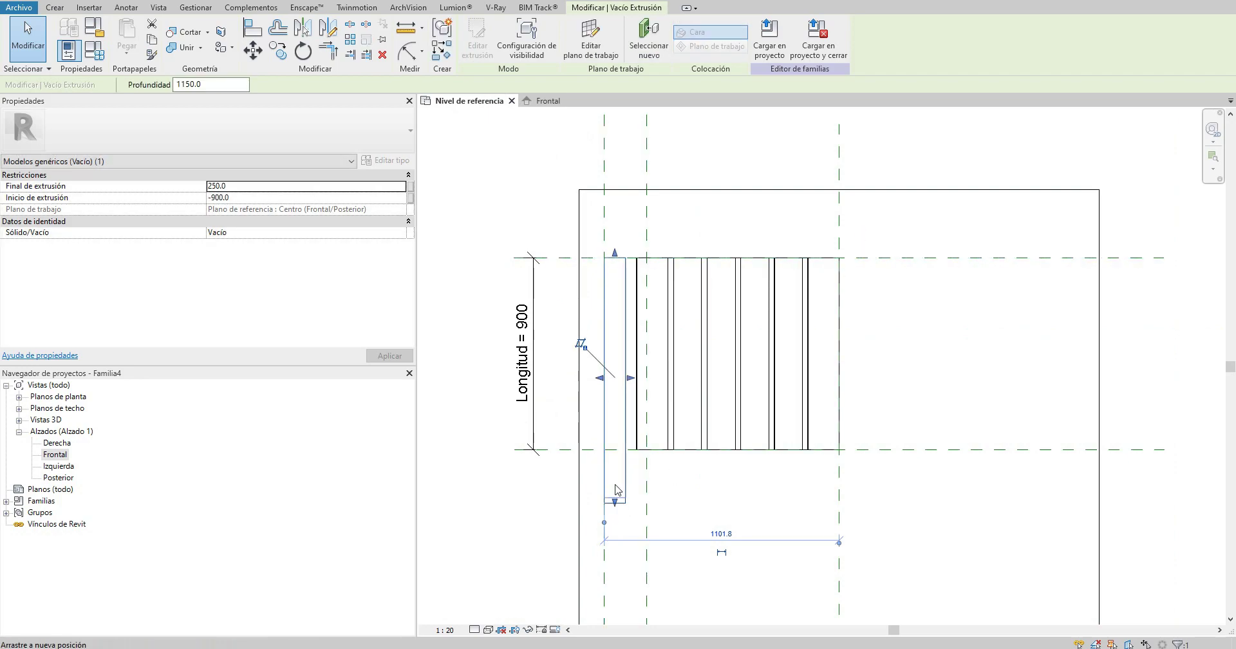
{"action": "left_click_drag", "start_coordinate": [615, 458], "coordinate": [615, 450]}
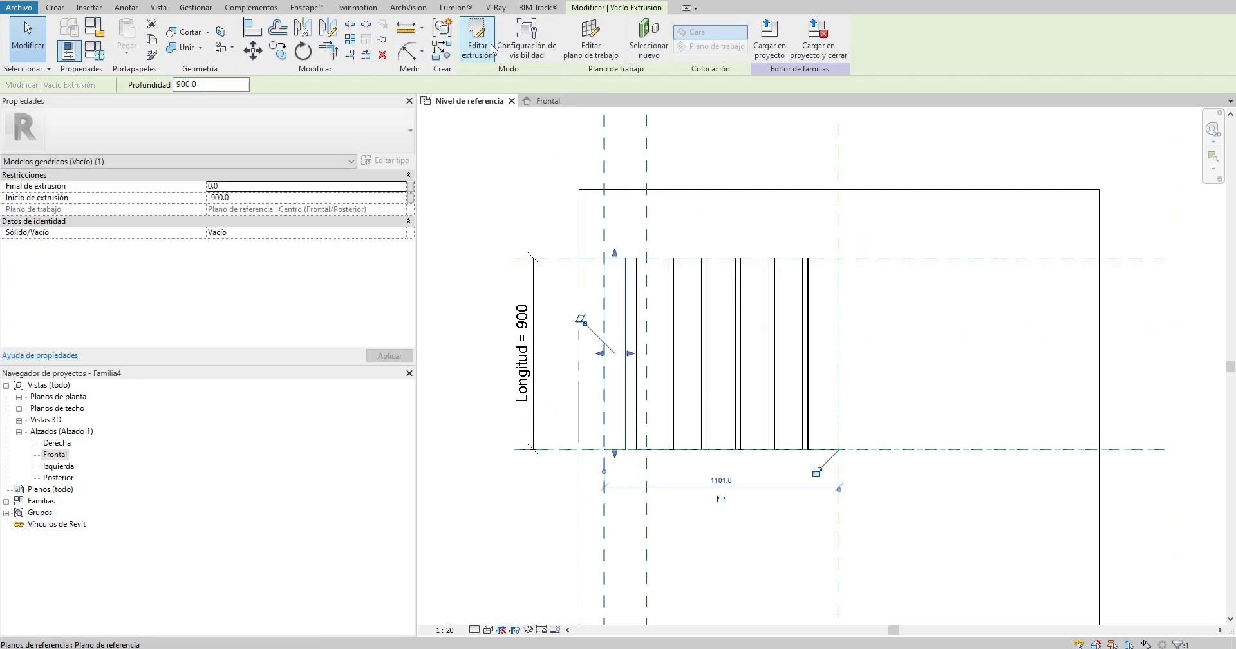
{"action": "left_click", "coordinate": [816, 474]}
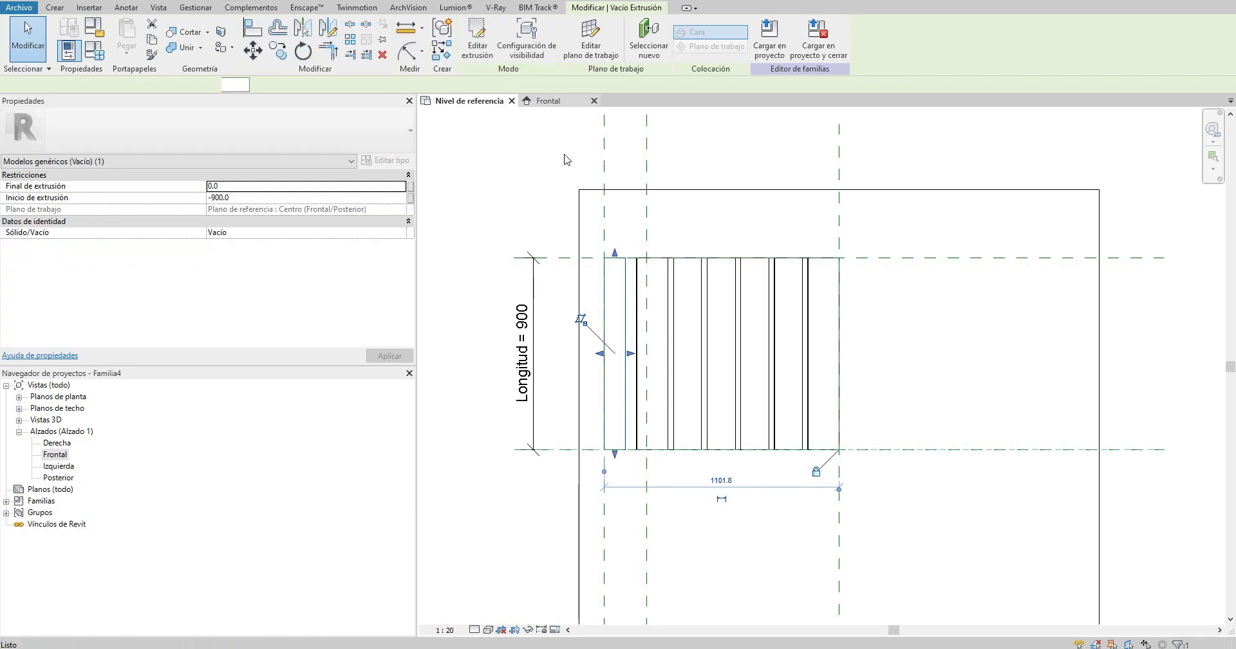
{"action": "key", "text": "ctrl+Tab"}
{"action": "scroll", "coordinate": [651, 262], "scroll_direction": "up", "scroll_amount": 2}
{"action": "scroll", "coordinate": [651, 262], "scroll_direction": "up", "scroll_amount": 2}
{"action": "left_click", "coordinate": [629, 318]}
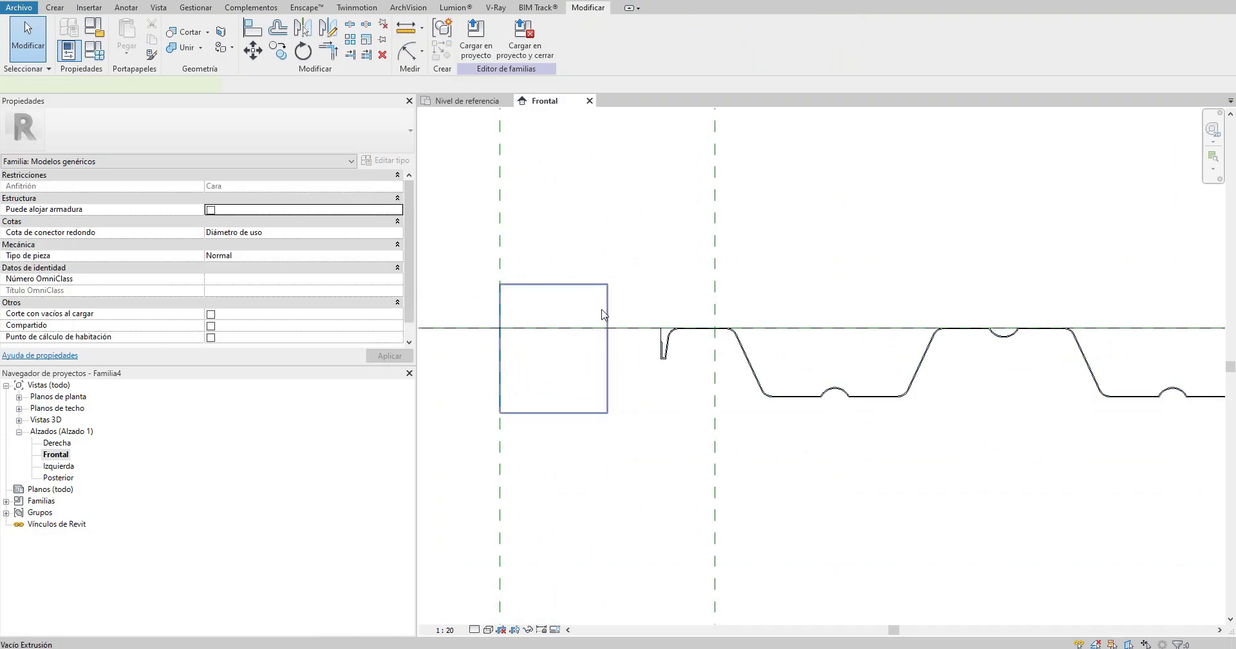
Step: Align the void's left and right edges onto the Corte real reference planes
{"action": "left_click", "coordinate": [605, 315]}
{"action": "left_click_drag", "start_coordinate": [717, 366], "coordinate": [714, 365]}
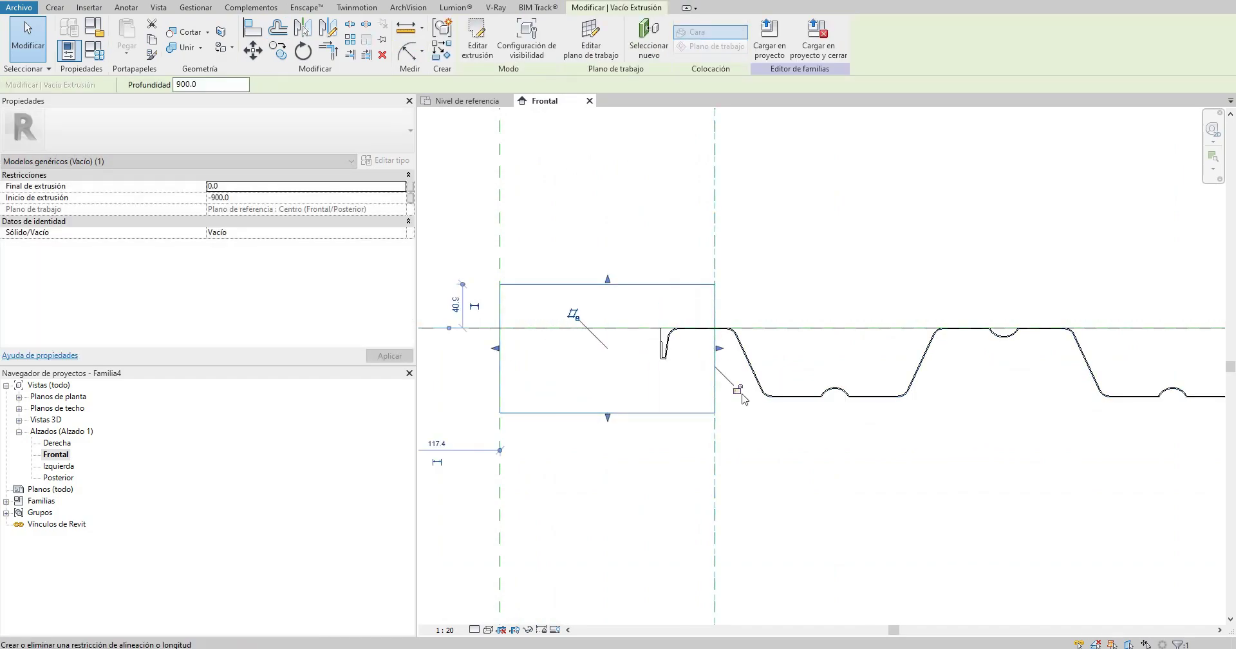
{"action": "scroll", "coordinate": [707, 248], "scroll_direction": "down", "scroll_amount": 1}
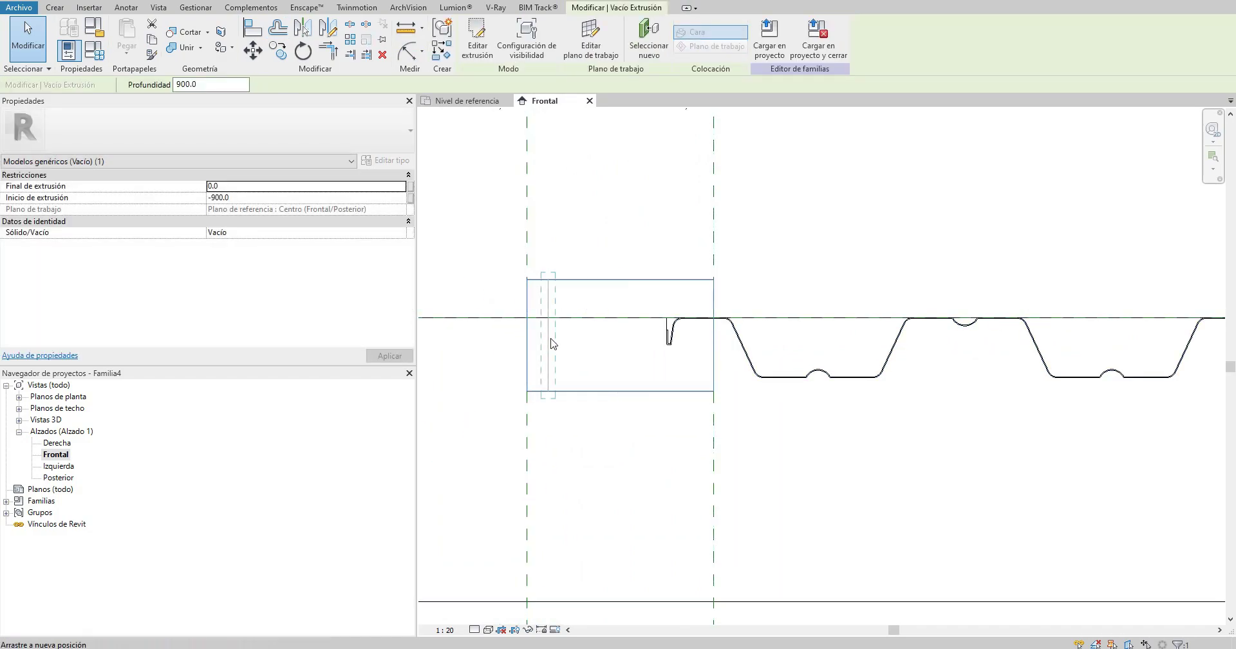
{"action": "left_click_drag", "start_coordinate": [552, 344], "coordinate": [527, 344]}
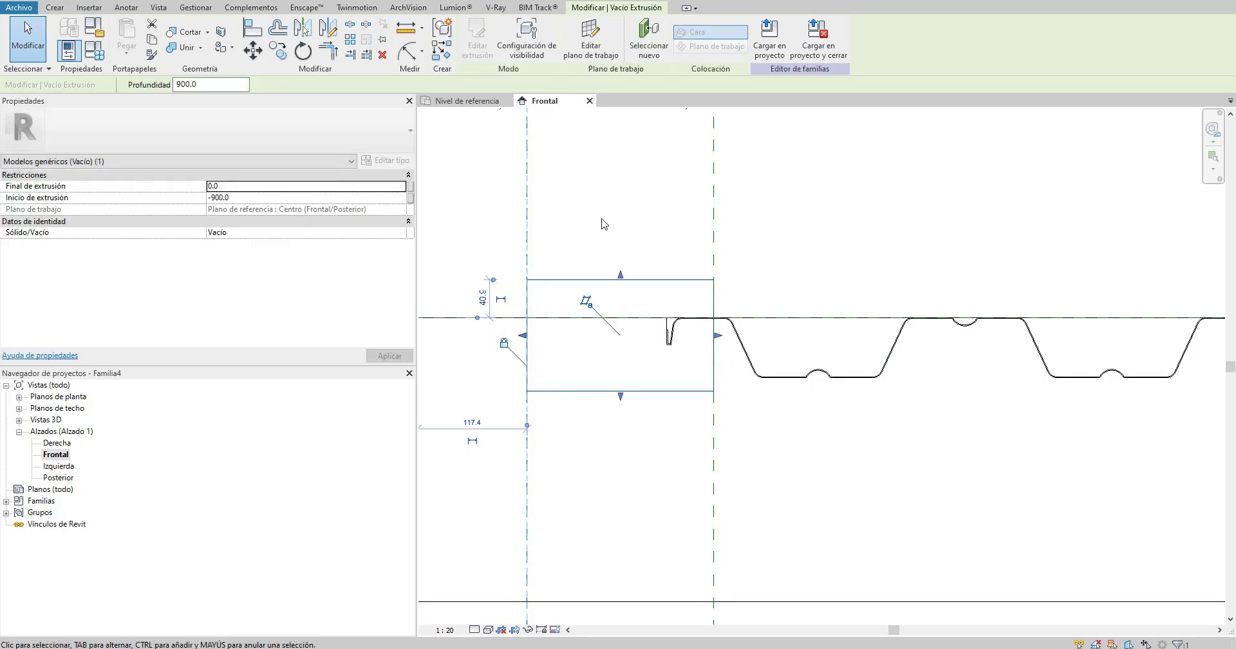
{"action": "left_click", "coordinate": [604, 224]}
{"action": "scroll", "coordinate": [637, 304], "scroll_direction": "down", "scroll_amount": 1}
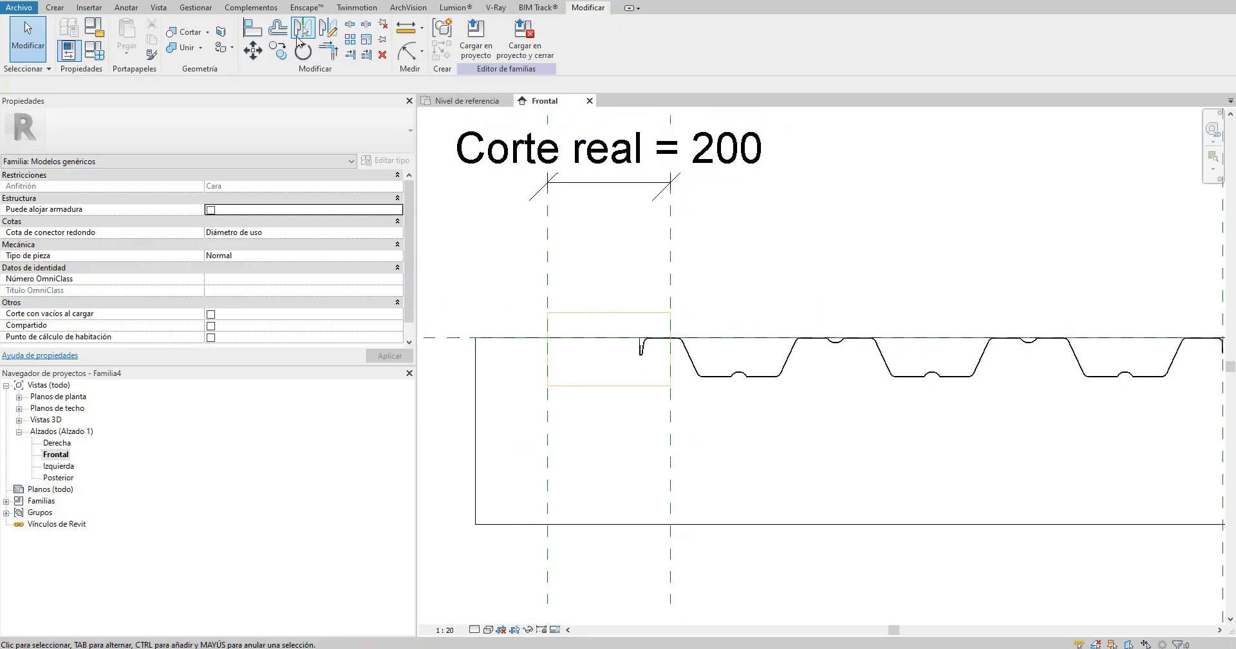
Step: Start Cut Geometry to cut the deck with the void
{"action": "left_click", "coordinate": [194, 33]}
{"action": "scroll", "coordinate": [652, 322], "scroll_direction": "up", "scroll_amount": 3}
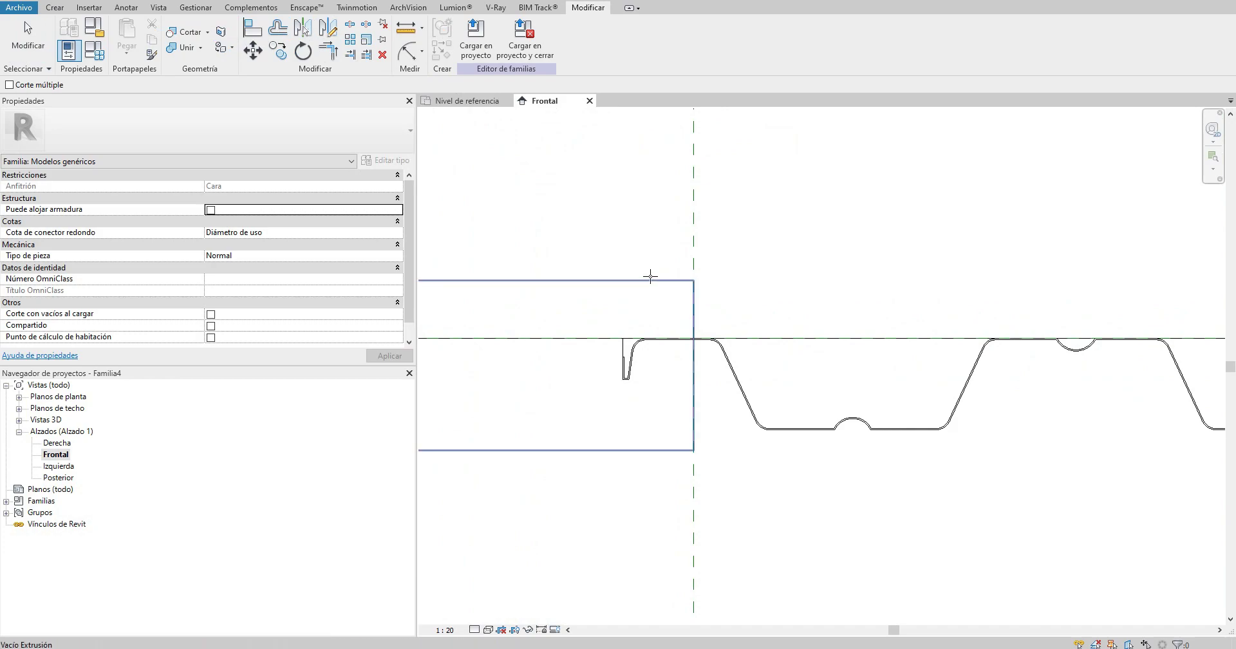
{"action": "scroll", "coordinate": [623, 358], "scroll_direction": "up", "scroll_amount": 3}
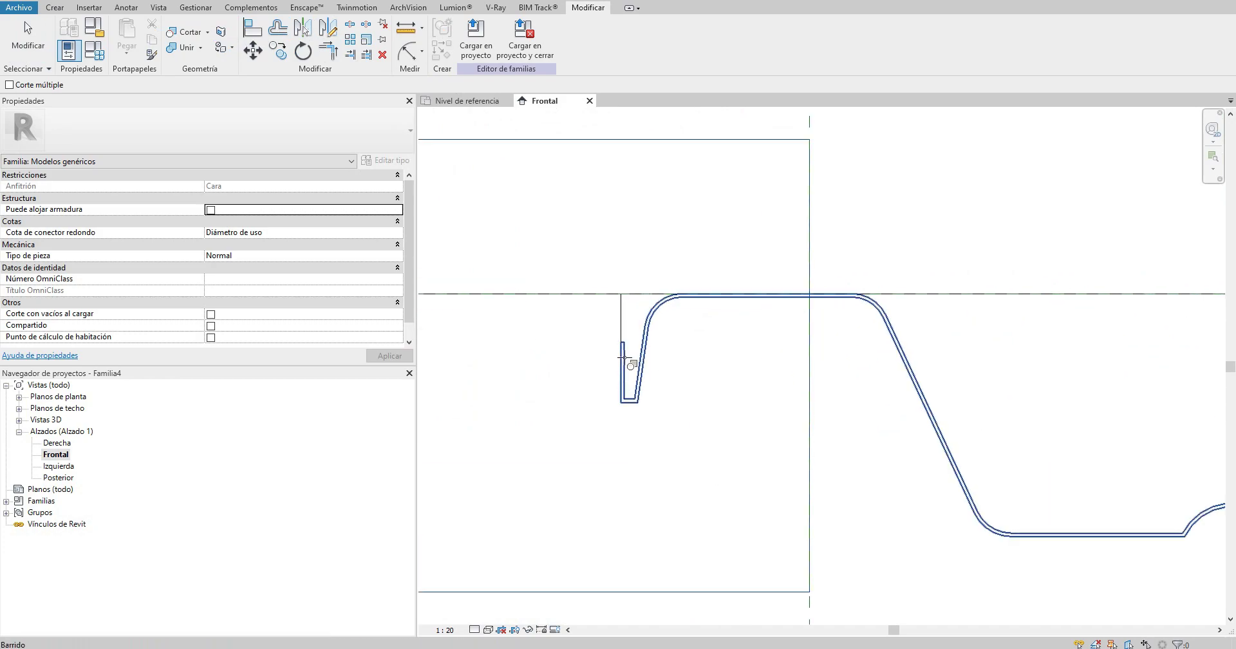
{"action": "scroll", "coordinate": [623, 358], "scroll_direction": "down", "scroll_amount": 2}
{"action": "scroll", "coordinate": [678, 359], "scroll_direction": "down", "scroll_amount": 2}
{"action": "scroll", "coordinate": [719, 383], "scroll_direction": "down", "scroll_amount": 2}
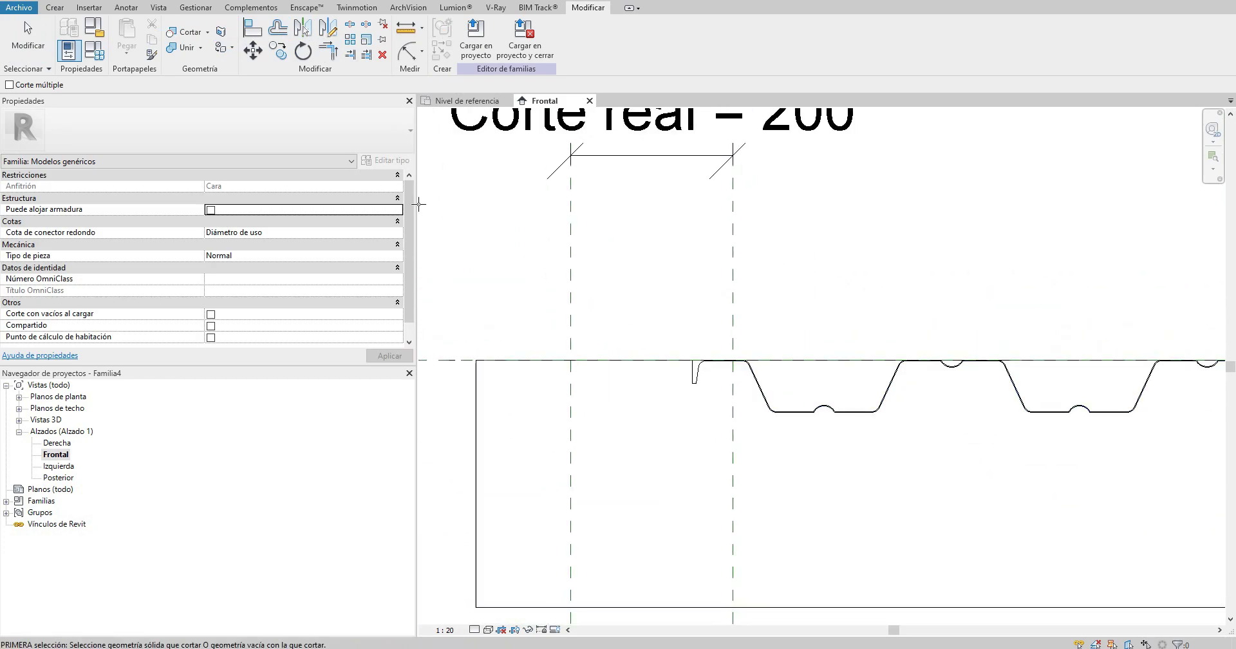
Step: Set Corte to 0 in Family Types so the Corte real dimension reads 150
{"action": "left_click", "coordinate": [103, 57]}
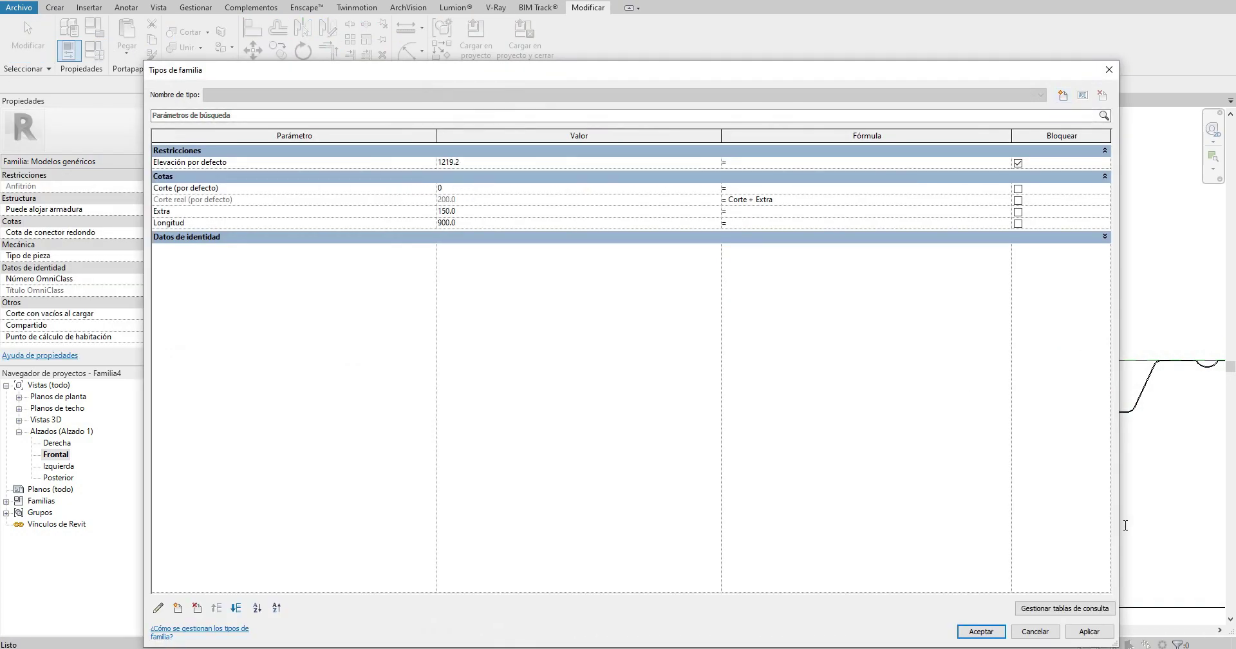
{"action": "left_click", "coordinate": [983, 628]}
{"action": "scroll", "coordinate": [681, 371], "scroll_direction": "down", "scroll_amount": 2}
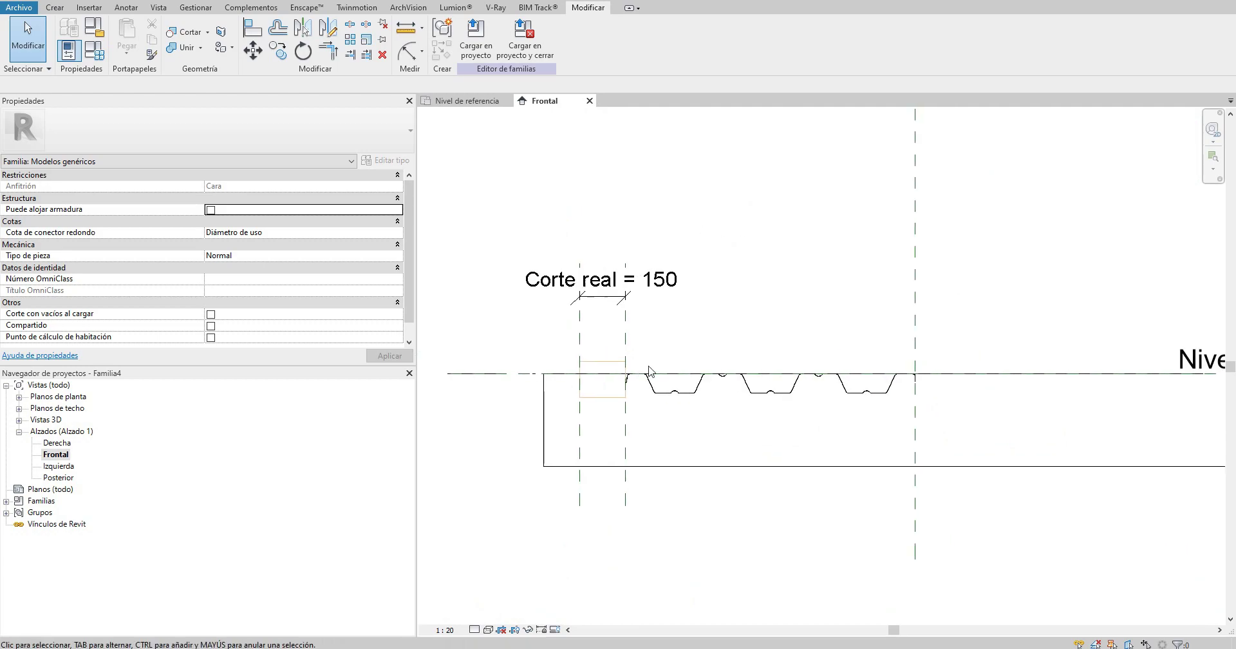
{"action": "scroll", "coordinate": [681, 372], "scroll_direction": "down", "scroll_amount": 1}
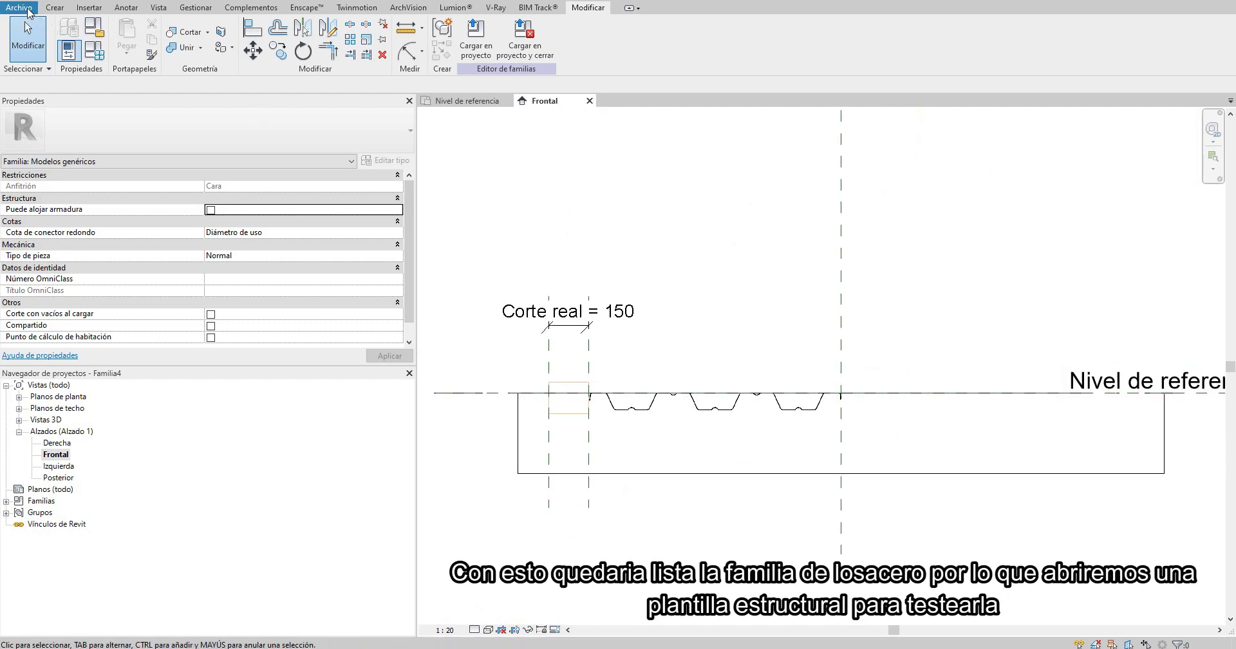
Step: Create a new project from the Plantilla estructural template
{"action": "left_click", "coordinate": [29, 11]}
{"action": "mouse_move", "coordinate": [45, 56]}
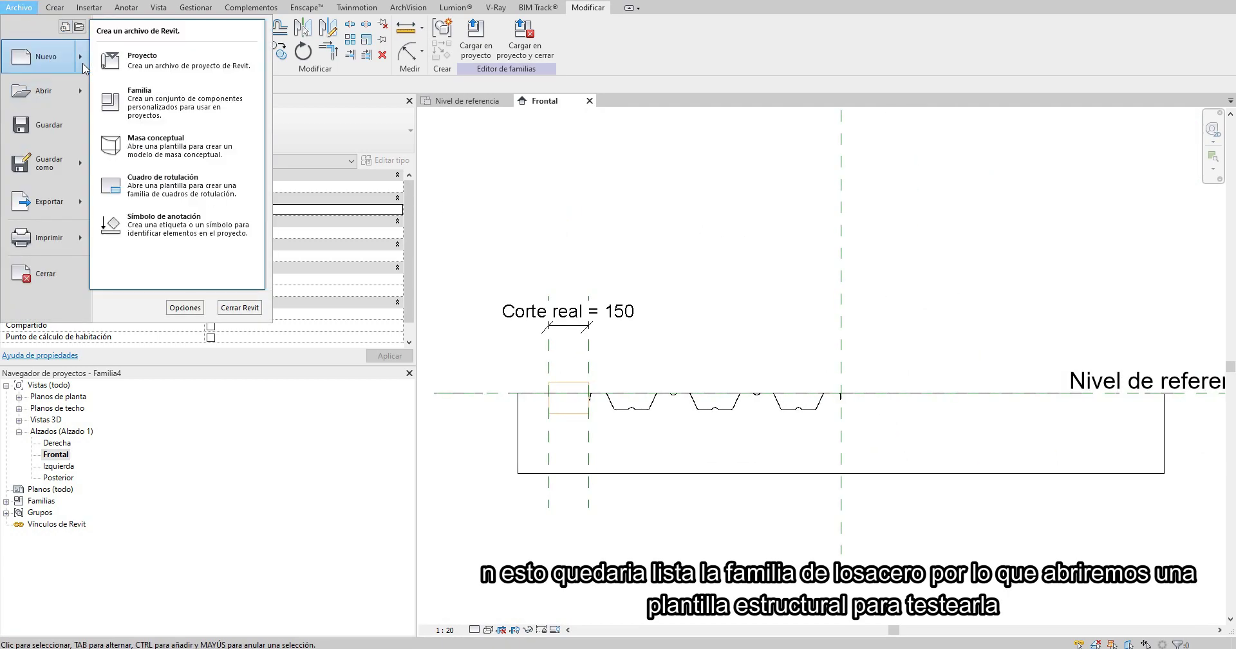
{"action": "left_click", "coordinate": [125, 48]}
{"action": "left_click", "coordinate": [673, 343]}
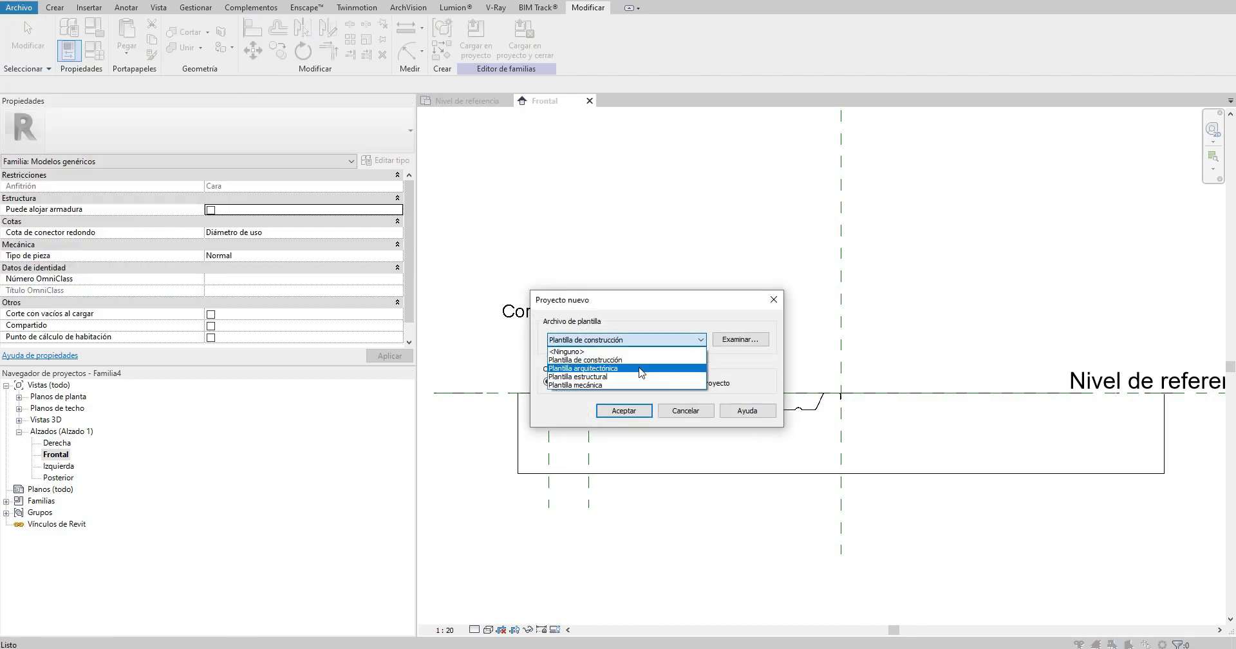
{"action": "left_click", "coordinate": [609, 379]}
{"action": "left_click", "coordinate": [624, 411]}
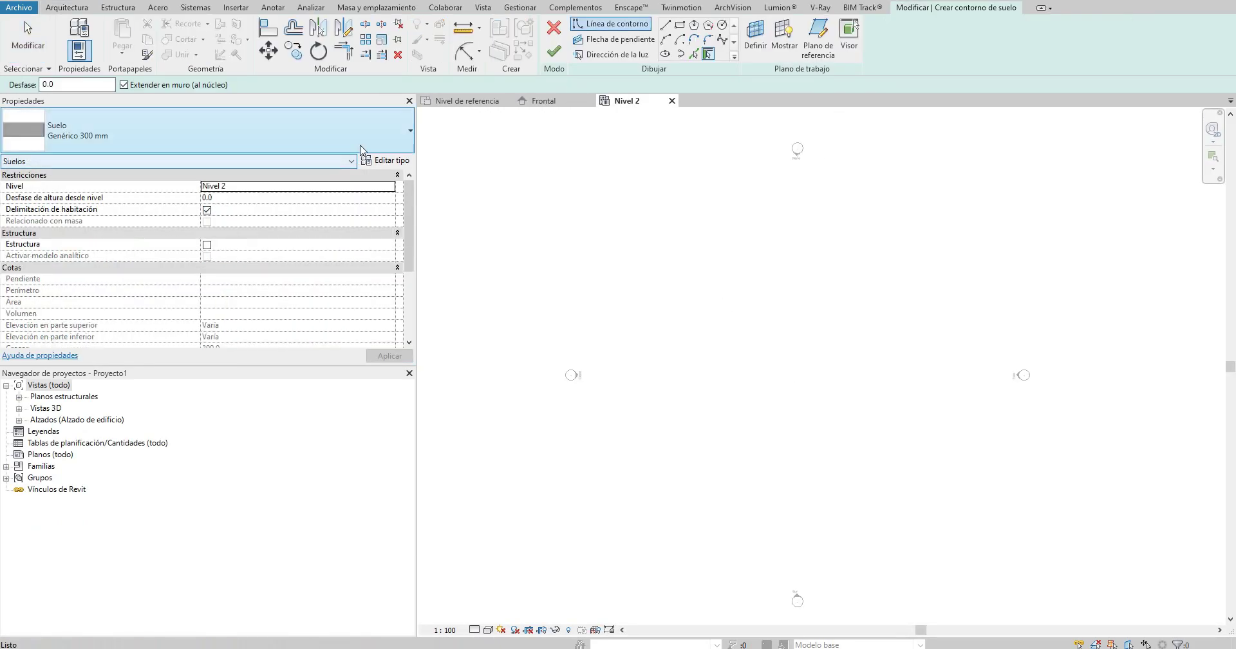
Step: Choose the Hormigón 160 mm con chapa grecada 50 mm floor type and place the rectangle's first corner
{"action": "left_click", "coordinate": [354, 124]}
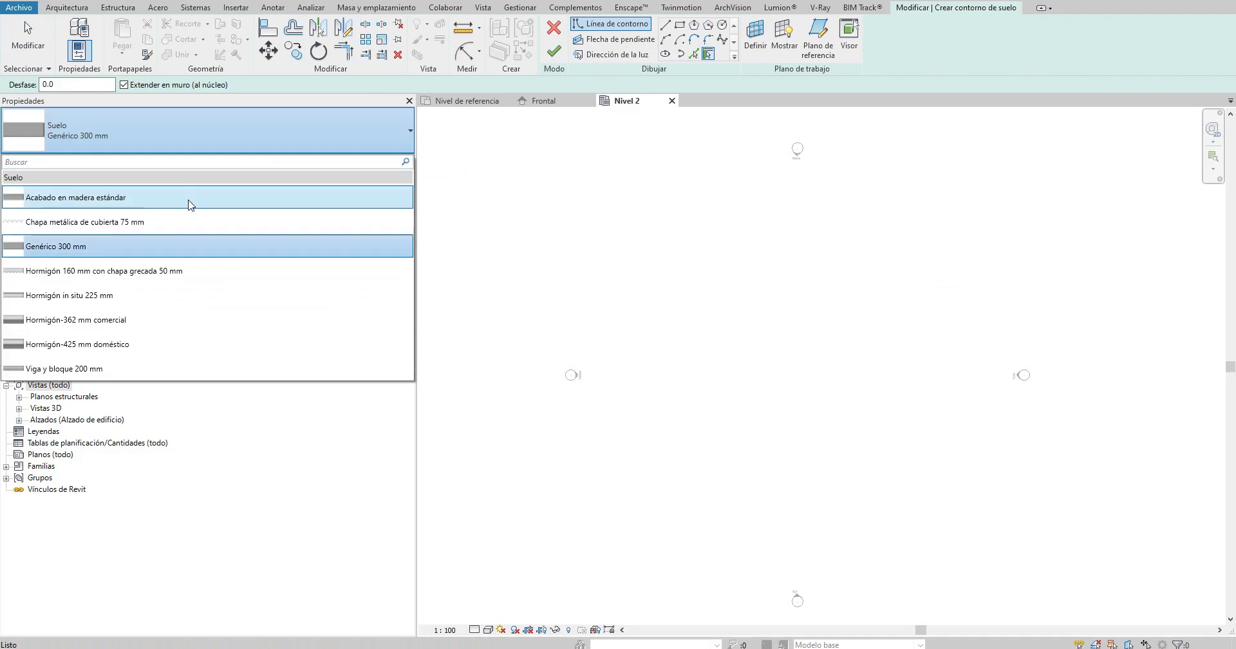
{"action": "left_click", "coordinate": [172, 270]}
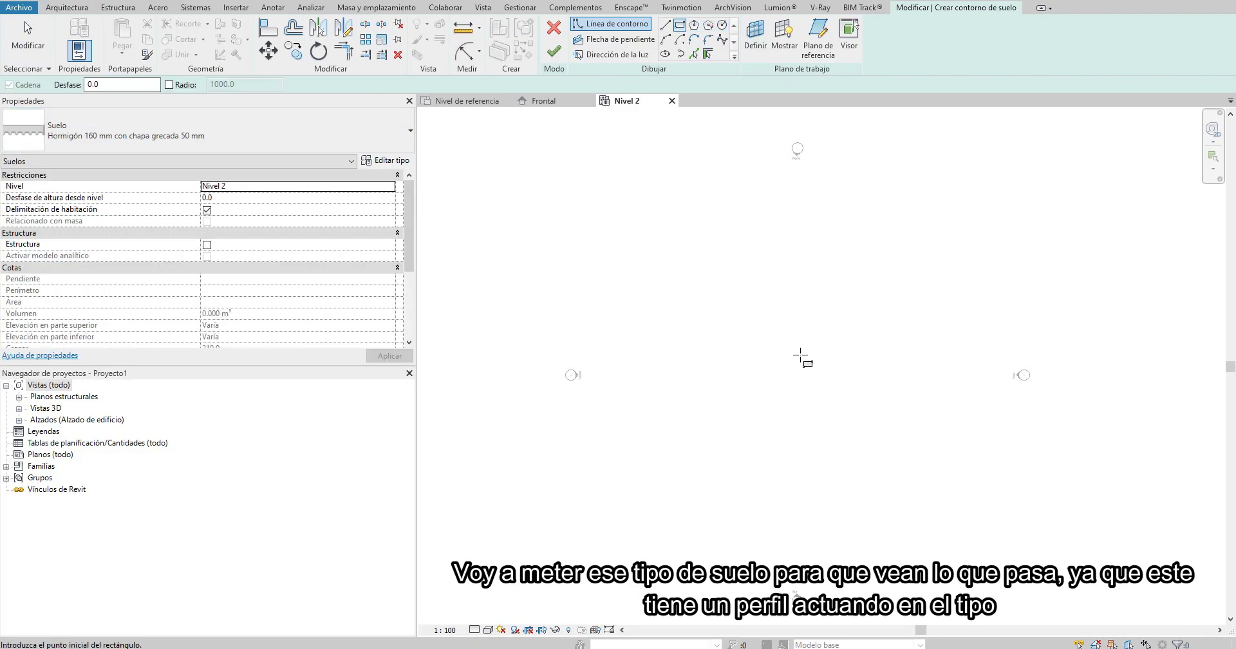
{"action": "left_click", "coordinate": [787, 324]}
{"action": "scroll", "coordinate": [817, 362], "scroll_direction": "up", "scroll_amount": 2}
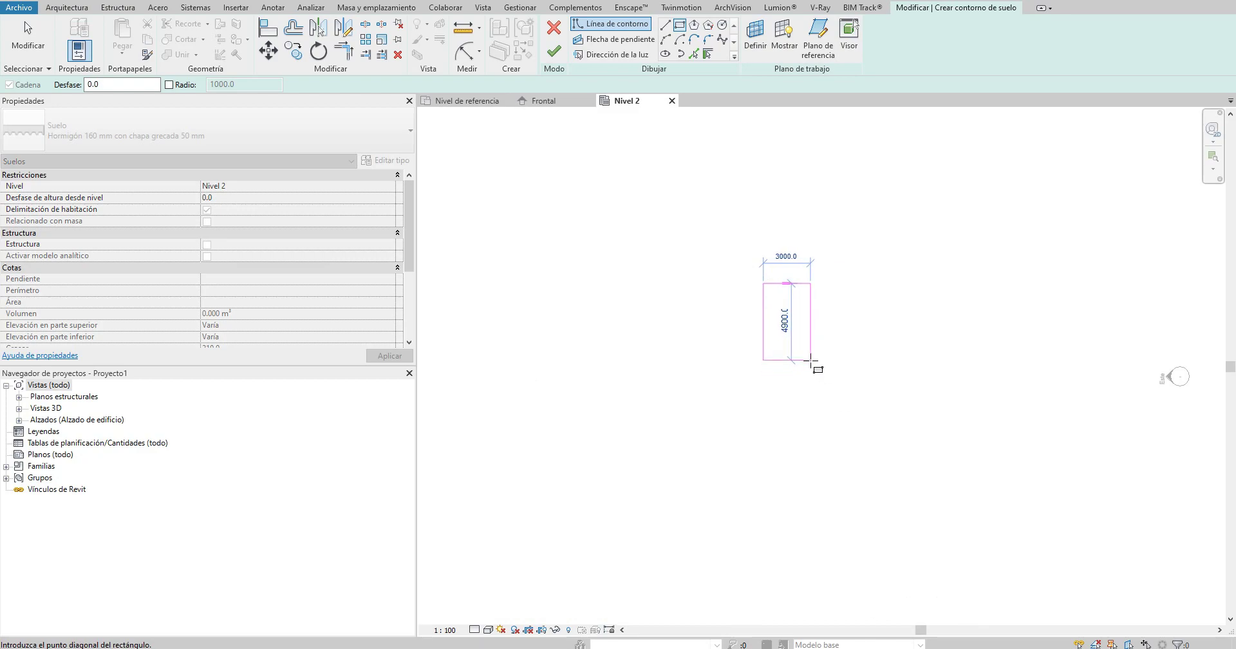
Step: Finish the floor sketch and cut a section line vertically across the floor with SE
{"action": "left_click", "coordinate": [554, 51]}
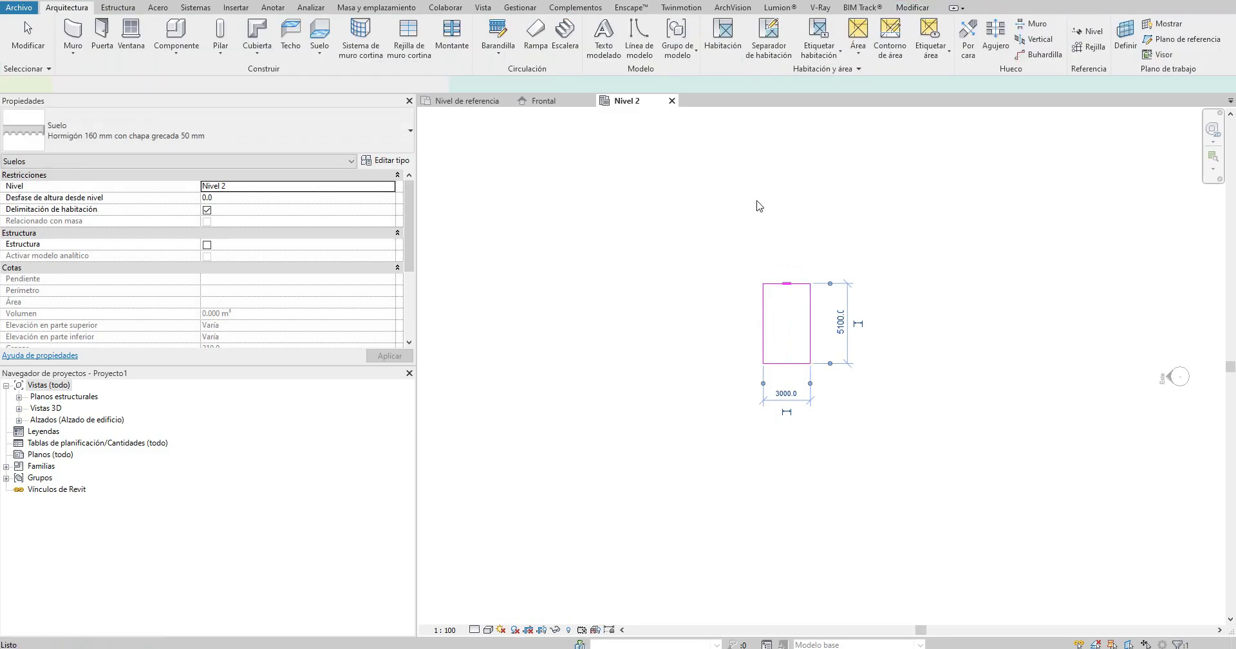
{"action": "middle_click_drag", "start_coordinate": [792, 284], "coordinate": [790, 328]}
{"action": "scroll", "coordinate": [790, 327], "scroll_direction": "down", "scroll_amount": 1}
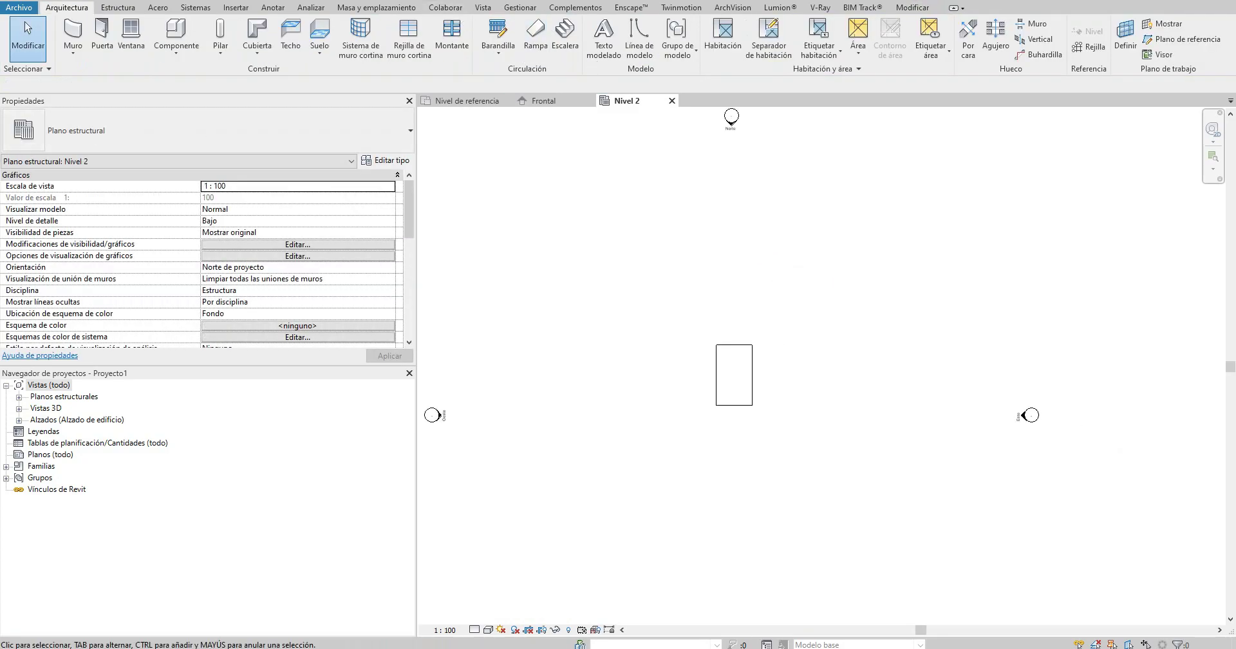
{"action": "key", "text": "s"}
{"action": "key", "text": "e"}
{"action": "scroll", "coordinate": [750, 357], "scroll_direction": "up", "scroll_amount": 2}
{"action": "left_click", "coordinate": [718, 283]}
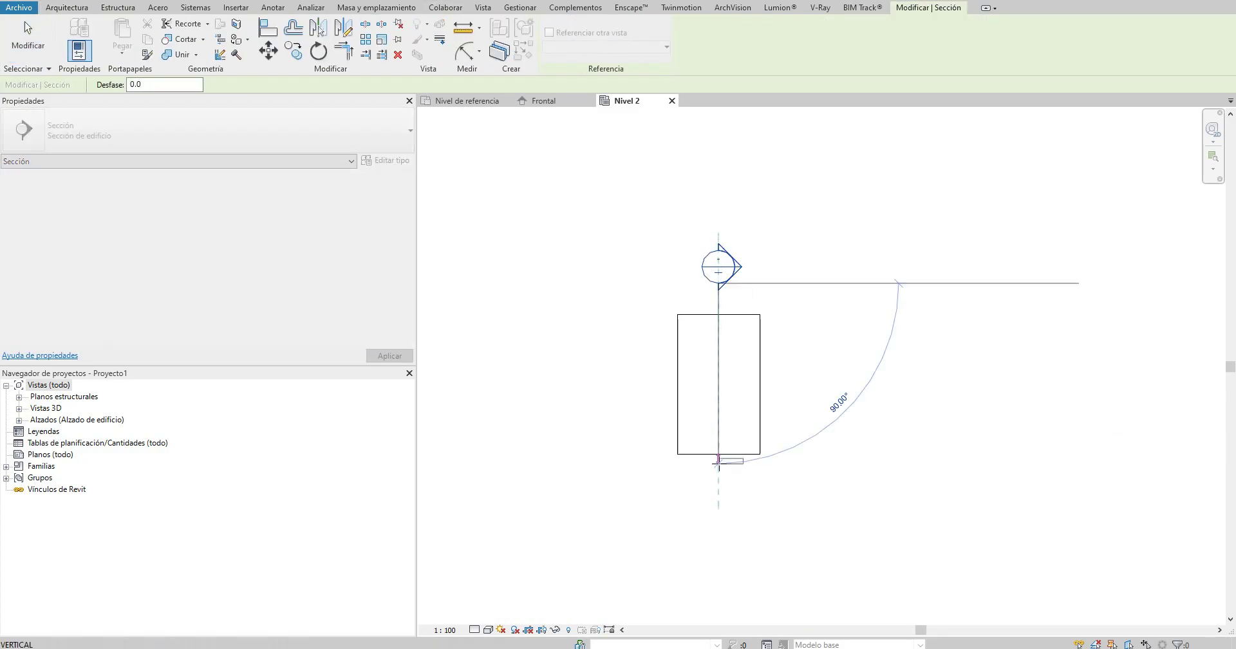
{"action": "left_click", "coordinate": [718, 488]}
{"action": "key", "text": "Escape"}
{"action": "key", "text": "Escape"}
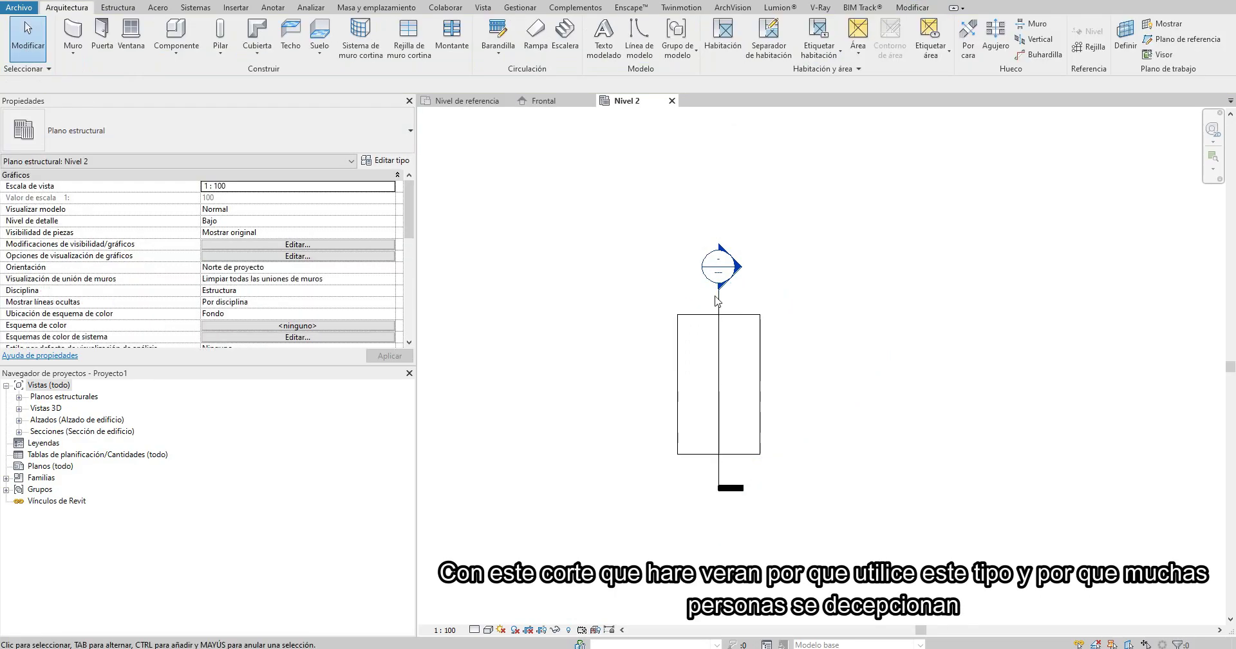
Step: Open Sección 1 and display it at Fine detail level and 1 : 25 scale
{"action": "right_click", "coordinate": [719, 311]}
{"action": "left_click", "coordinate": [766, 383]}
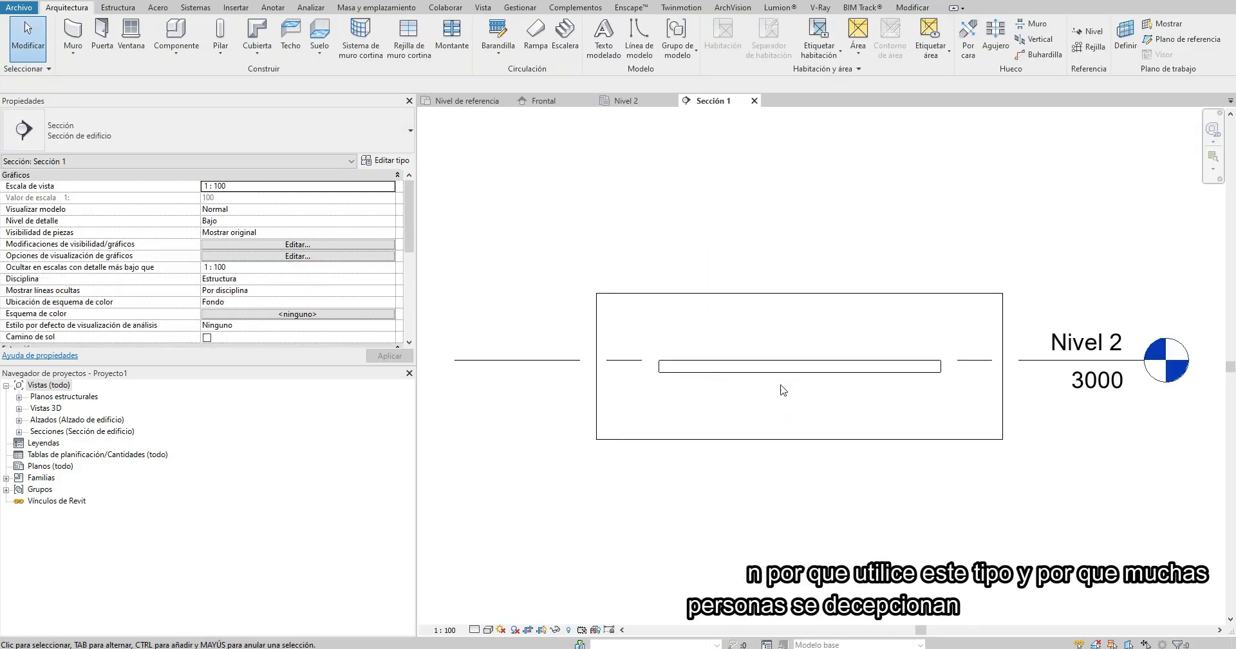
{"action": "left_click", "coordinate": [473, 630]}
{"action": "left_click", "coordinate": [490, 616]}
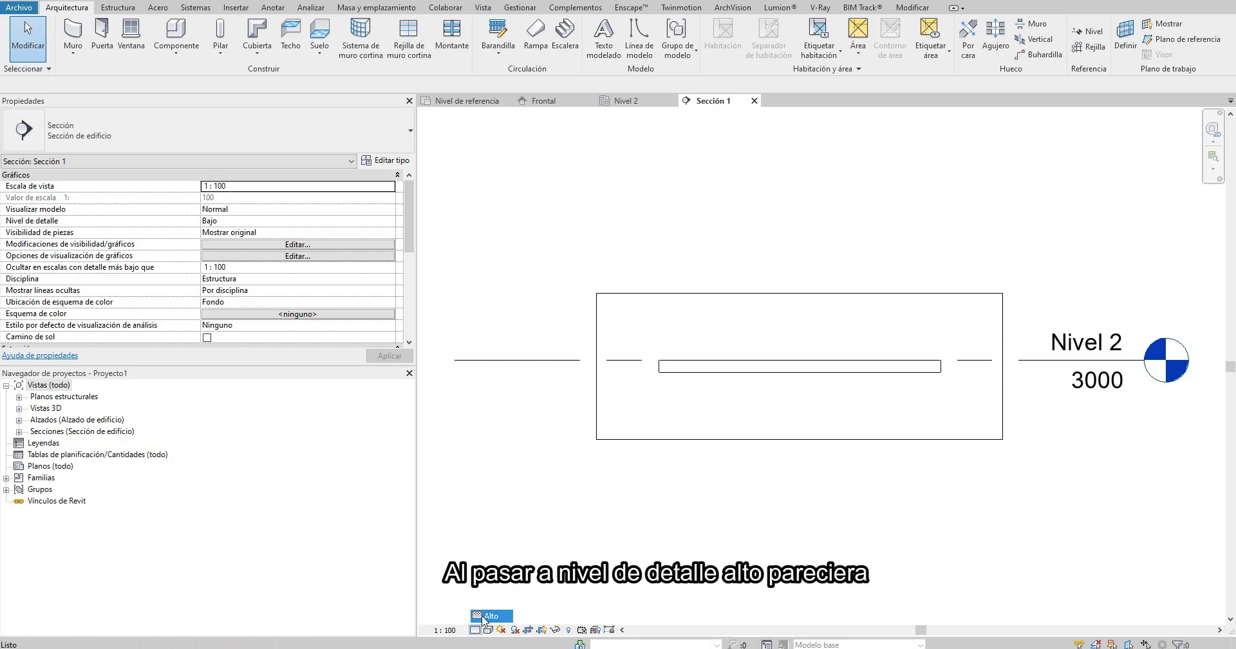
{"action": "left_click", "coordinate": [444, 630]}
{"action": "left_click", "coordinate": [451, 515]}
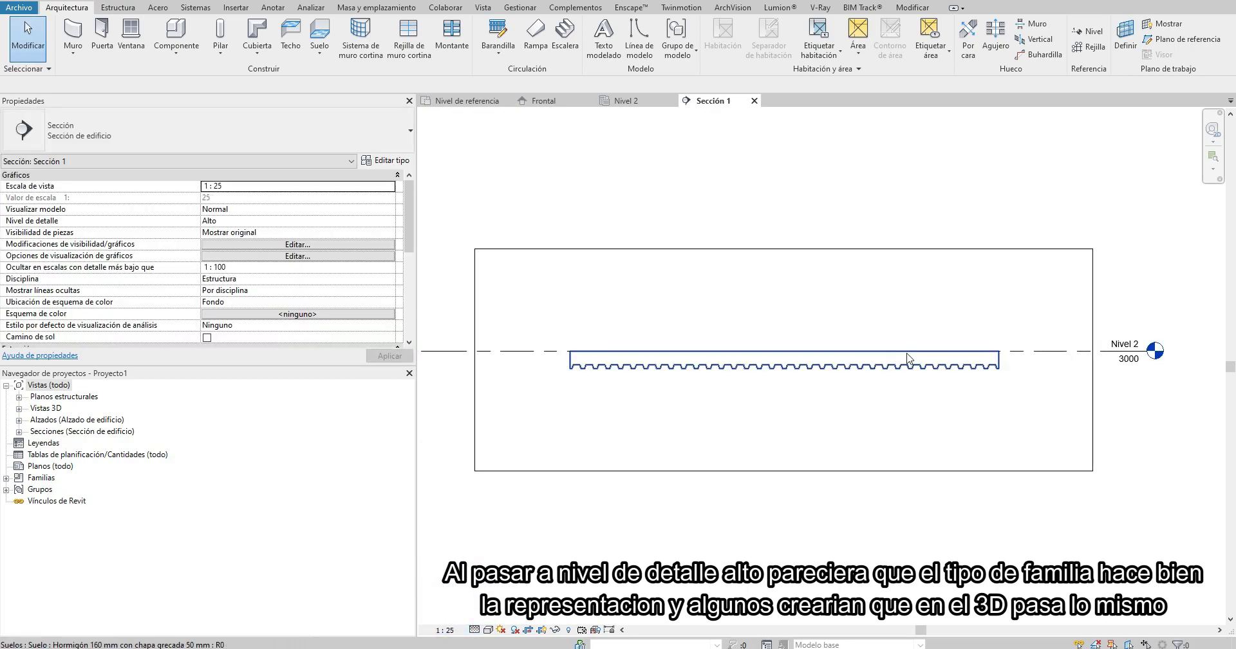
{"action": "scroll", "coordinate": [950, 421], "scroll_direction": "up", "scroll_amount": 5}
{"action": "scroll", "coordinate": [951, 421], "scroll_direction": "down", "scroll_amount": 3}
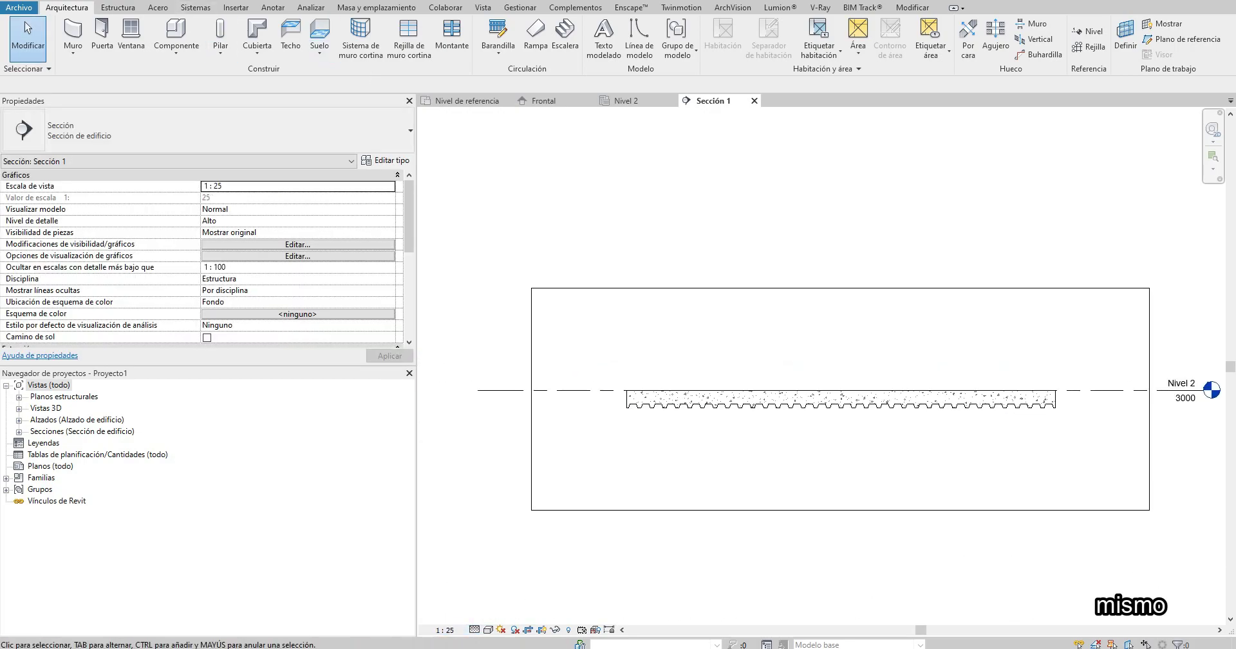
Step: Open the default 3D view of the slab with 3D
{"action": "key", "text": "3"}
{"action": "key", "text": "d"}
{"action": "scroll", "coordinate": [798, 335], "scroll_direction": "up", "scroll_amount": 3}
Step: Set the 3D view to Fine detail and Hidden Line visual style
{"action": "scroll", "coordinate": [797, 335], "scroll_direction": "up", "scroll_amount": 2}
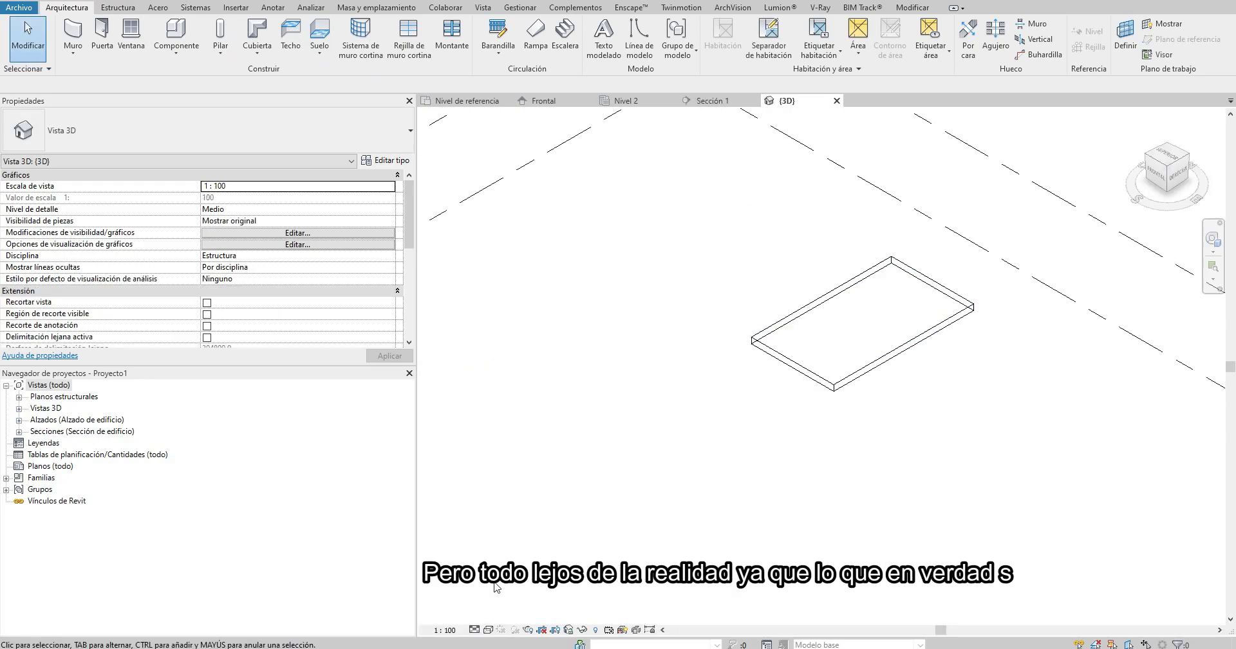
{"action": "left_click", "coordinate": [479, 630]}
{"action": "left_click", "coordinate": [488, 631]}
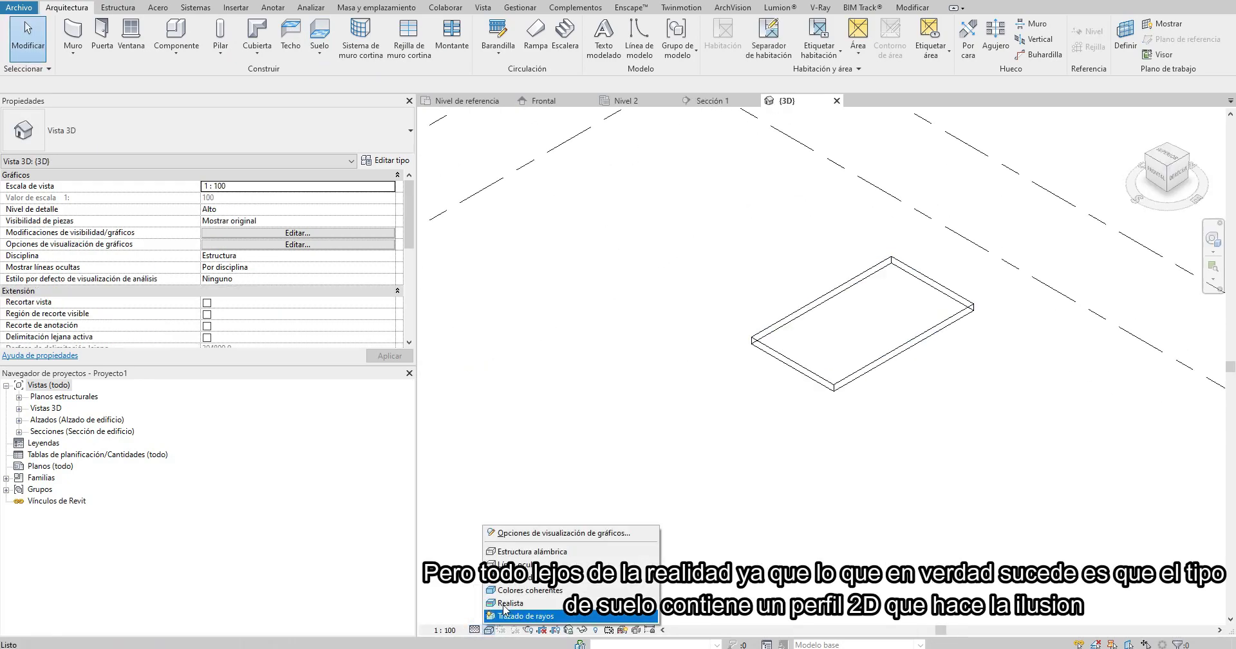
{"action": "left_click", "coordinate": [516, 567]}
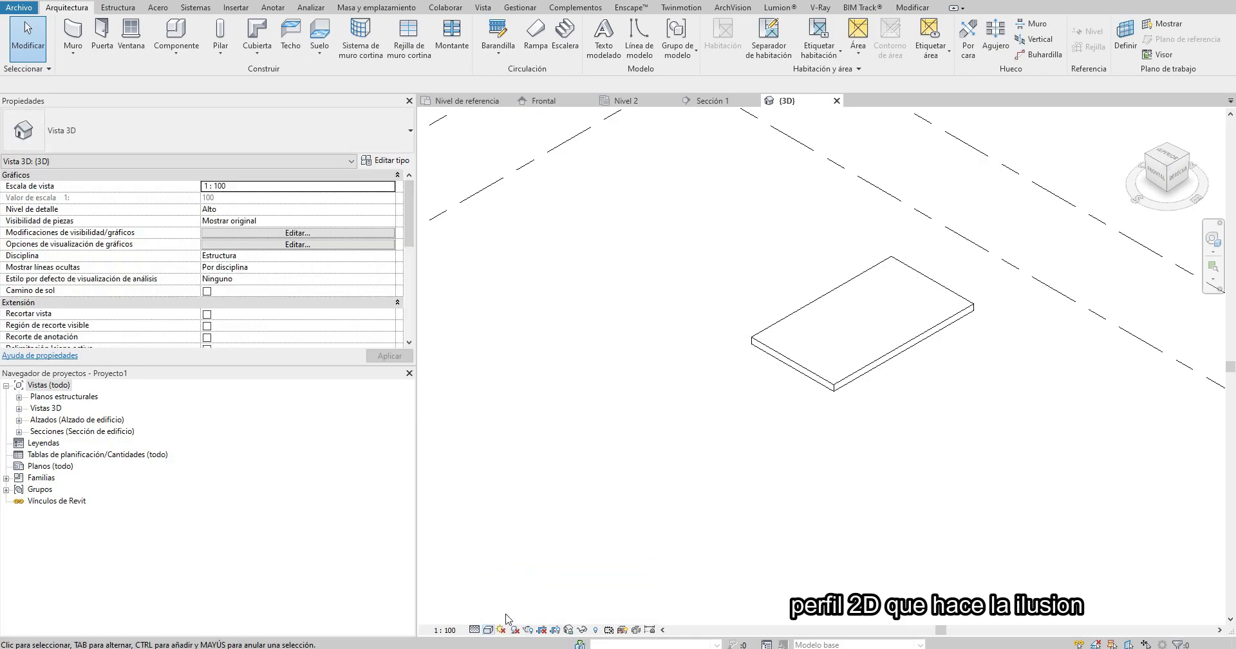
Step: Orbit to see the slab edge-on, then switch back to the Familia4 family editor
{"action": "scroll", "coordinate": [933, 353], "scroll_direction": "up", "scroll_amount": 2}
{"action": "scroll", "coordinate": [894, 367], "scroll_direction": "up", "scroll_amount": 2}
{"action": "left_click", "coordinate": [894, 367]}
{"action": "mouse_move", "coordinate": [895, 368]}
{"action": "middle_mouse_down", "text": "shift"}
{"action": "mouse_move", "coordinate": [976, 359]}
{"action": "mouse_move", "coordinate": [914, 407]}
{"action": "middle_mouse_up", "text": "shift"}
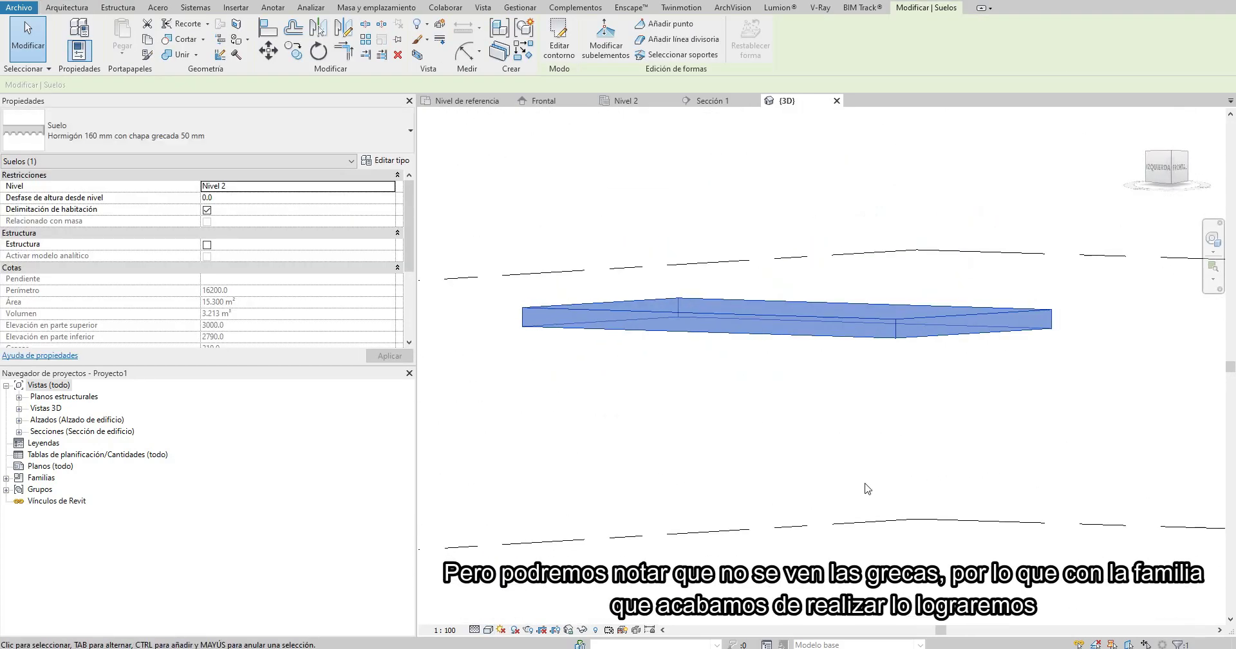
{"action": "key", "text": "Escape"}
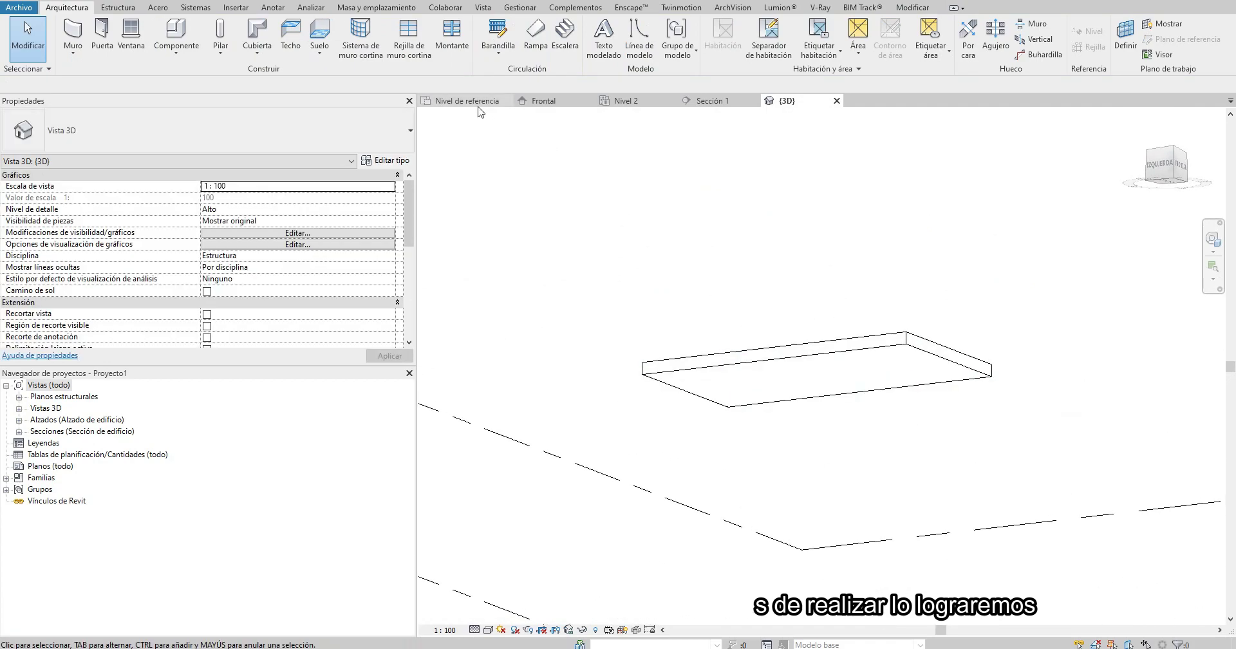
{"action": "left_click", "coordinate": [472, 101]}
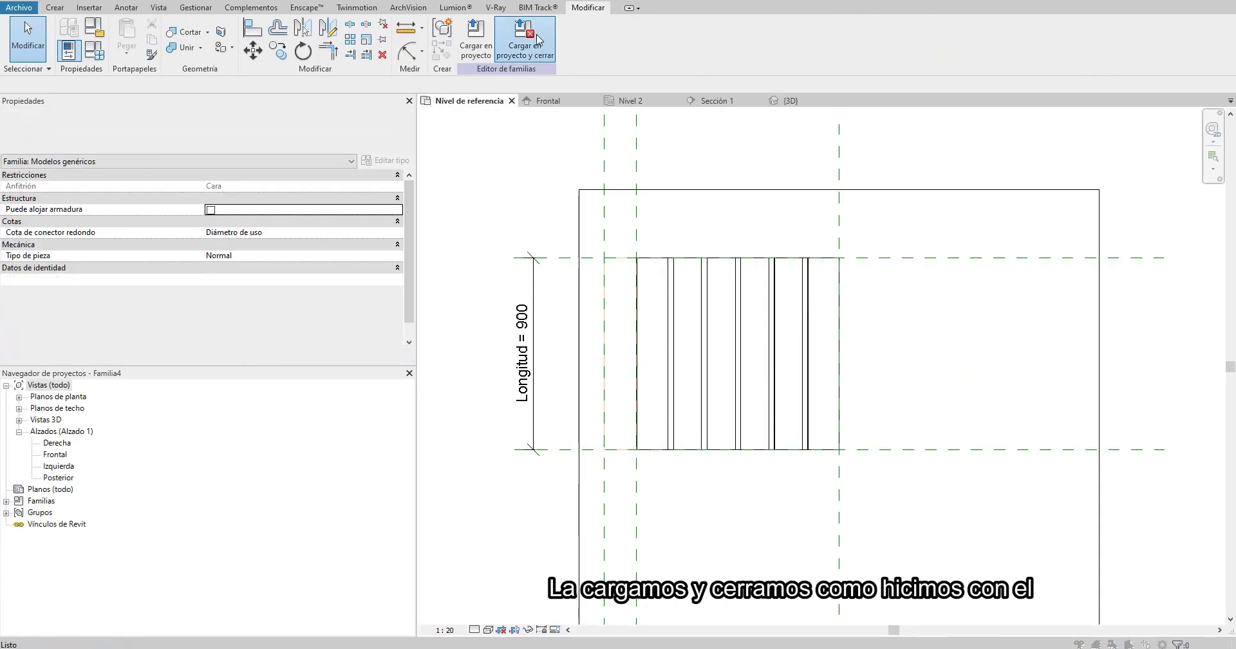
Step: Load Familia4 into Proyecto1 and host a deck instance on the slab's underside face
{"action": "left_click", "coordinate": [525, 35]}
{"action": "left_click", "coordinate": [642, 335]}
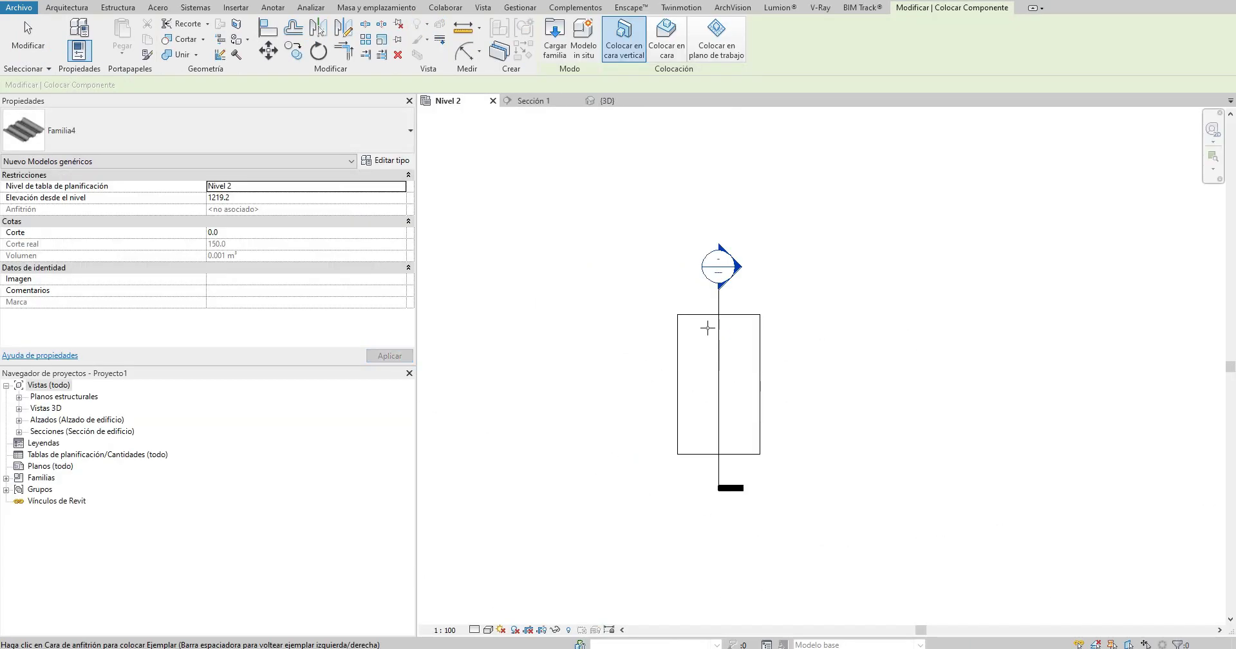
{"action": "left_click", "coordinate": [600, 100]}
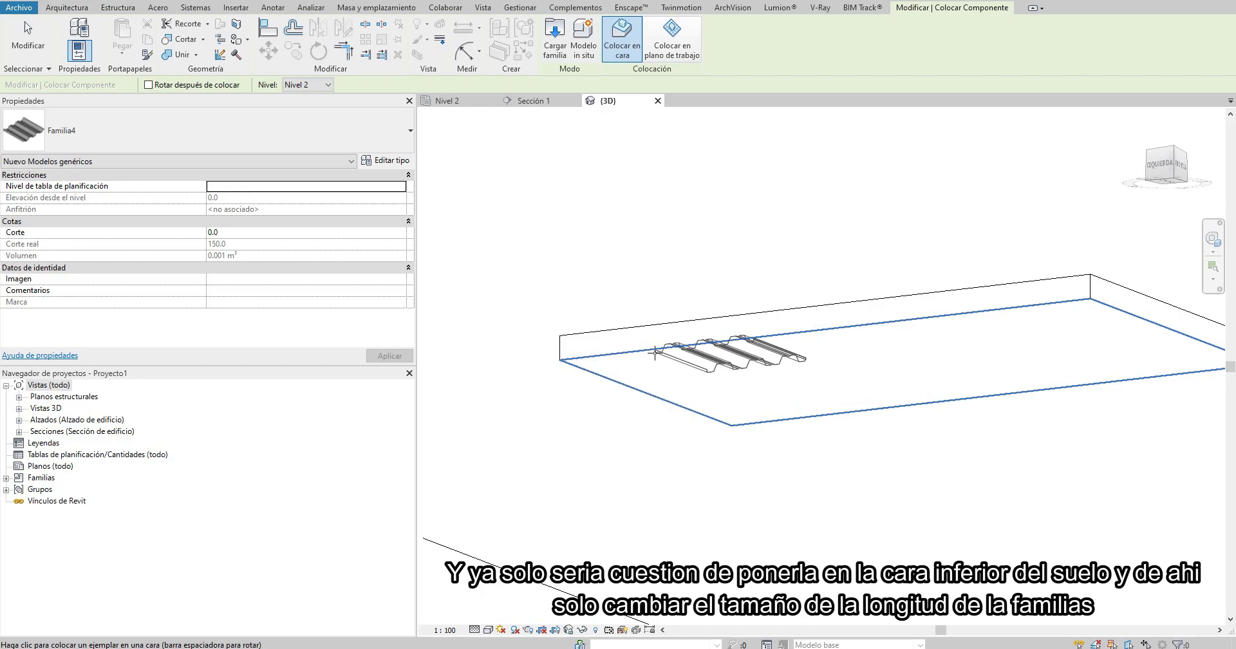
{"action": "left_click", "coordinate": [673, 370]}
{"action": "key", "text": "Escape"}
{"action": "key", "text": "Escape"}
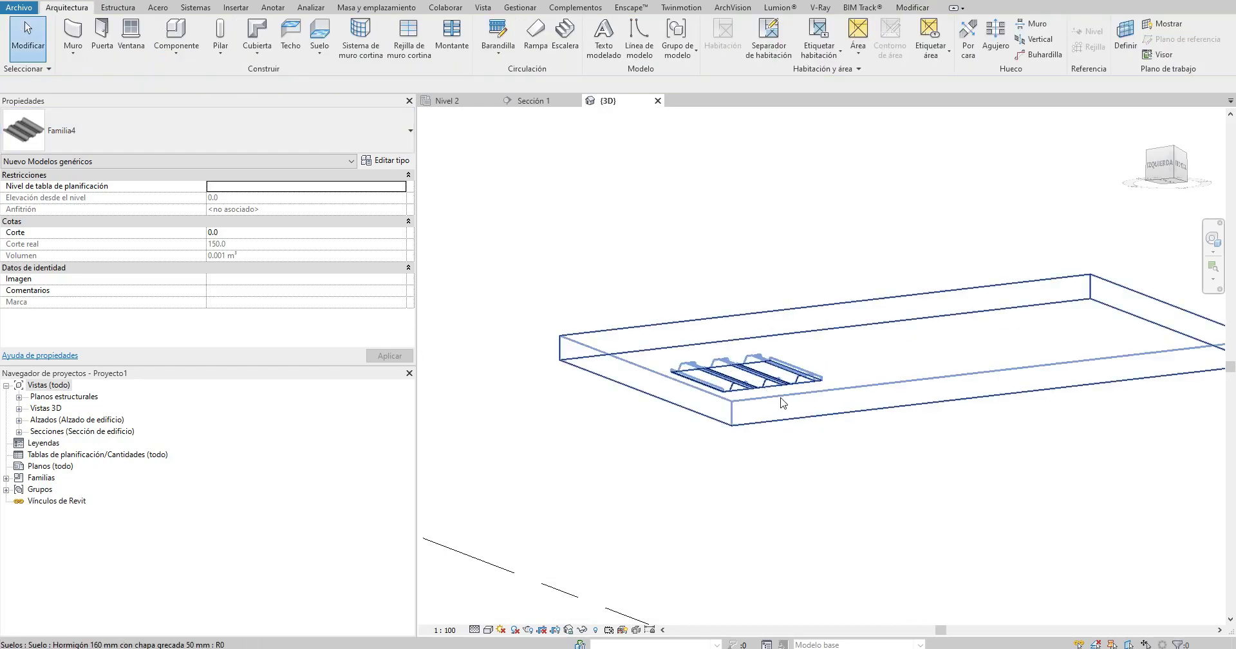
{"action": "scroll", "coordinate": [753, 380], "scroll_direction": "up", "scroll_amount": 3}
Step: Move the deck panel from its corner to the corner of the slab's underside
{"action": "left_click", "coordinate": [760, 390]}
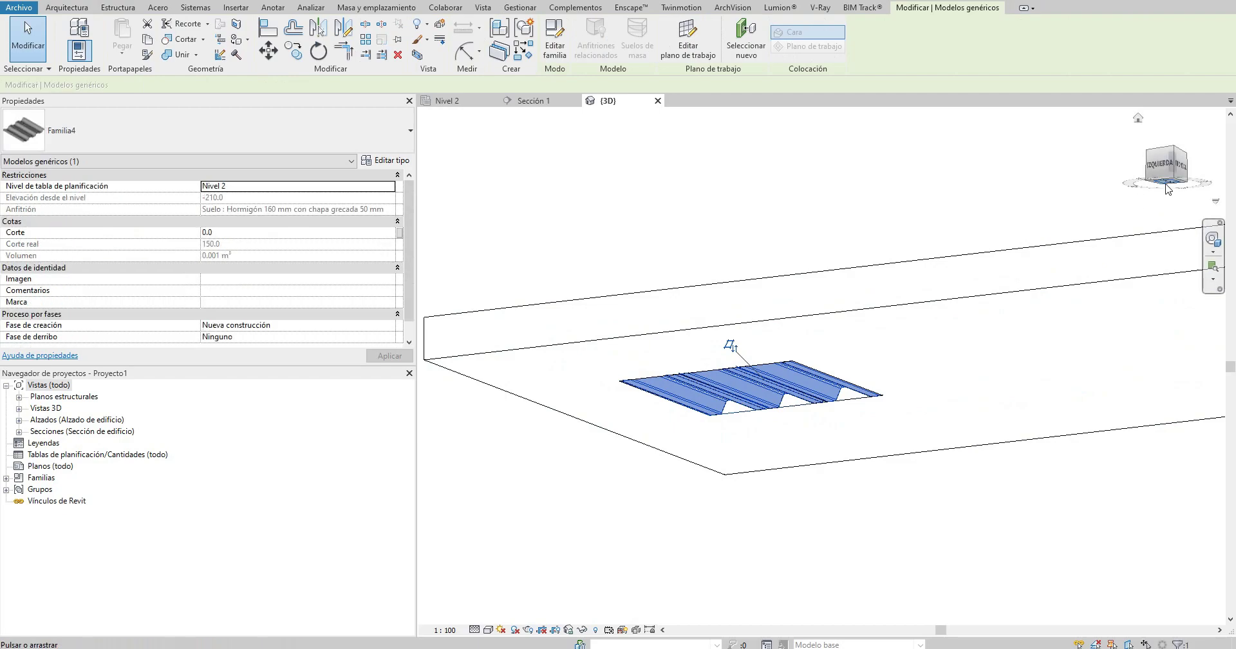
{"action": "mouse_move", "coordinate": [759, 390]}
{"action": "middle_mouse_down", "text": "shift"}
{"action": "mouse_move", "coordinate": [1114, 313]}
{"action": "mouse_move", "coordinate": [799, 345]}
{"action": "middle_mouse_up", "text": "shift"}
{"action": "scroll", "coordinate": [798, 346], "scroll_direction": "down", "scroll_amount": 3}
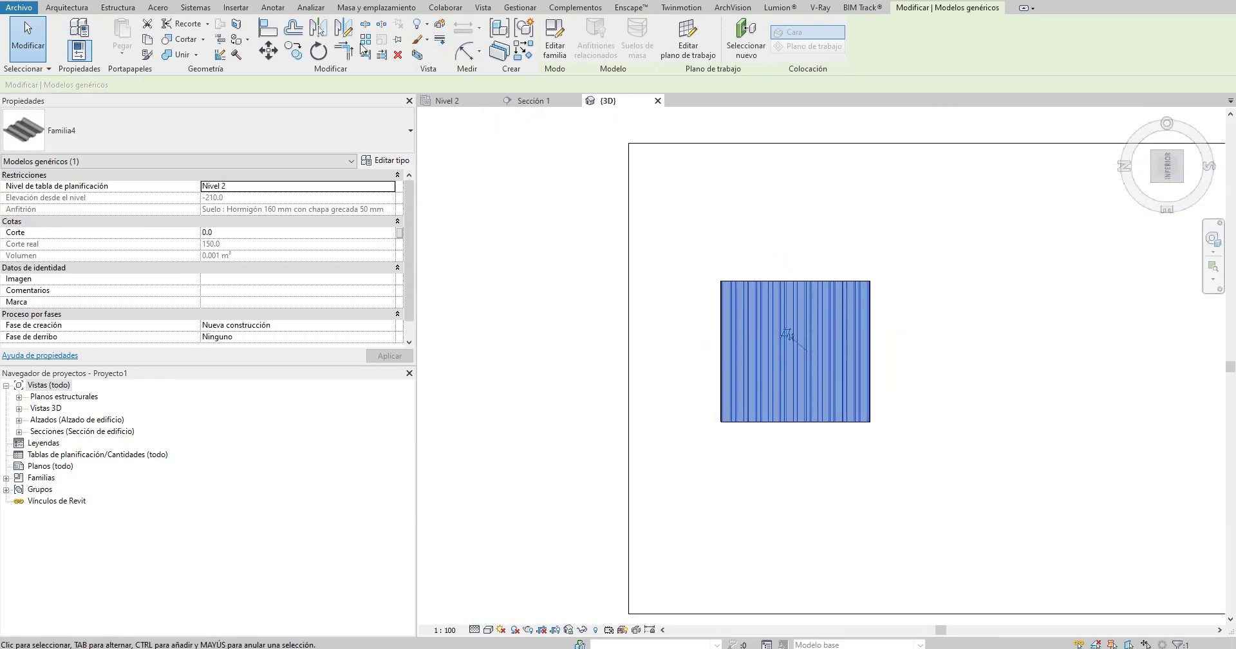
{"action": "left_click", "coordinate": [269, 52]}
{"action": "scroll", "coordinate": [724, 283], "scroll_direction": "up", "scroll_amount": 2}
{"action": "scroll", "coordinate": [725, 302], "scroll_direction": "up", "scroll_amount": 2}
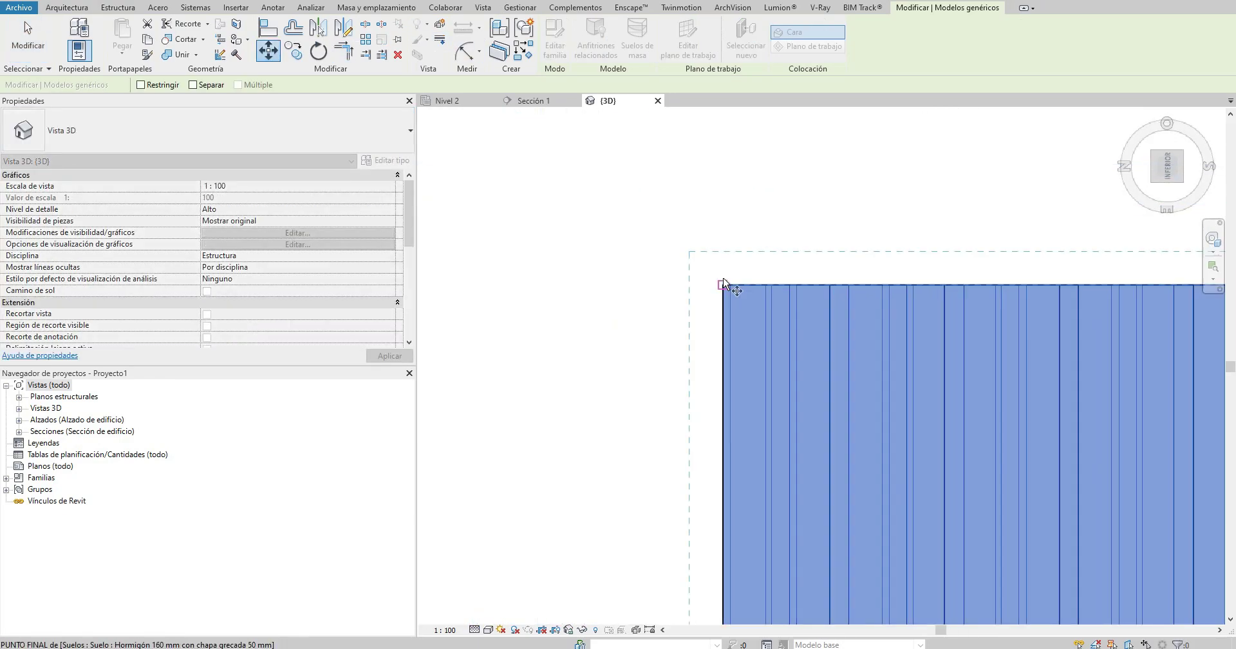
{"action": "left_click", "coordinate": [731, 301]}
{"action": "scroll", "coordinate": [610, 234], "scroll_direction": "down", "scroll_amount": 3}
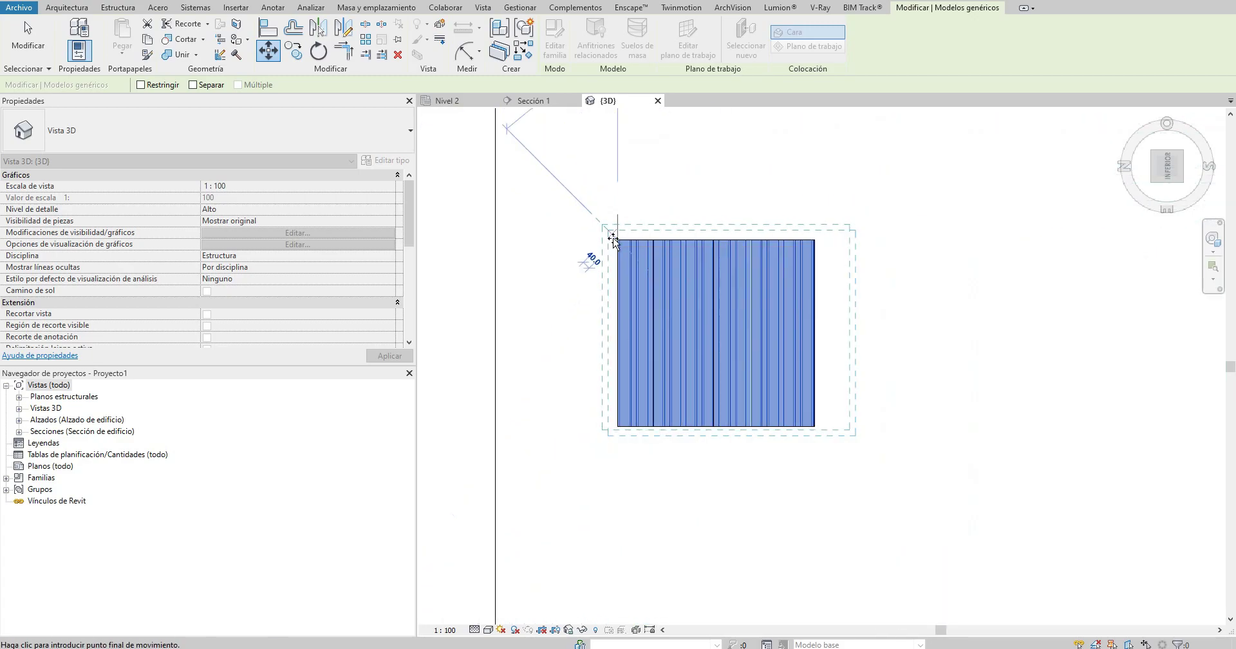
{"action": "left_click", "coordinate": [595, 203]}
Step: Orbit around the deck to check its rib profile along the slab edge
{"action": "mouse_move", "coordinate": [682, 386]}
{"action": "middle_mouse_down", "text": "shift"}
{"action": "mouse_move", "coordinate": [722, 499]}
{"action": "mouse_move", "coordinate": [805, 337]}
{"action": "middle_mouse_up", "text": "shift"}
{"action": "scroll", "coordinate": [806, 337], "scroll_direction": "up", "scroll_amount": 2}
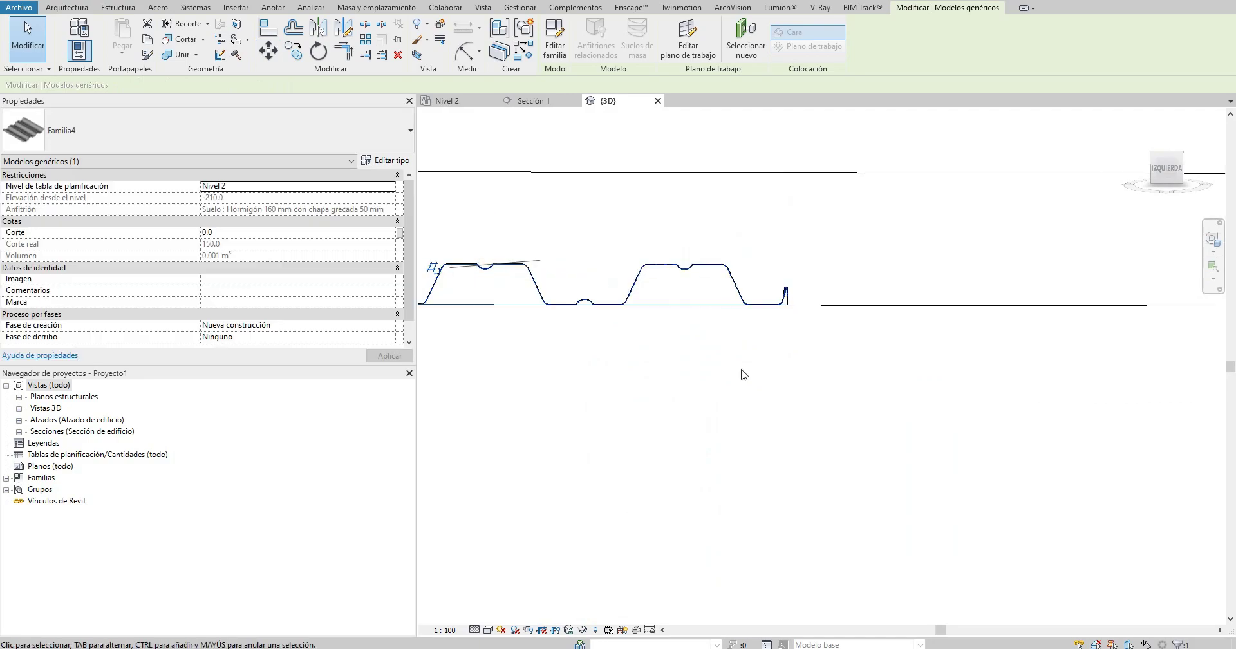
{"action": "scroll", "coordinate": [739, 370], "scroll_direction": "up", "scroll_amount": 1}
{"action": "scroll", "coordinate": [728, 389], "scroll_direction": "up", "scroll_amount": 1}
{"action": "mouse_move", "coordinate": [740, 398]}
{"action": "middle_mouse_down", "text": "shift"}
{"action": "mouse_move", "coordinate": [864, 364]}
{"action": "mouse_move", "coordinate": [731, 400]}
{"action": "mouse_move", "coordinate": [931, 431]}
{"action": "mouse_move", "coordinate": [891, 427]}
{"action": "mouse_move", "coordinate": [907, 337]}
{"action": "middle_mouse_up", "text": "shift"}
{"action": "key", "text": "Escape"}
Step: In the Nivel 2 plan, add aligned dimensions of 5100 length and 3000 width to the slab
{"action": "scroll", "coordinate": [877, 325], "scroll_direction": "down", "scroll_amount": 2}
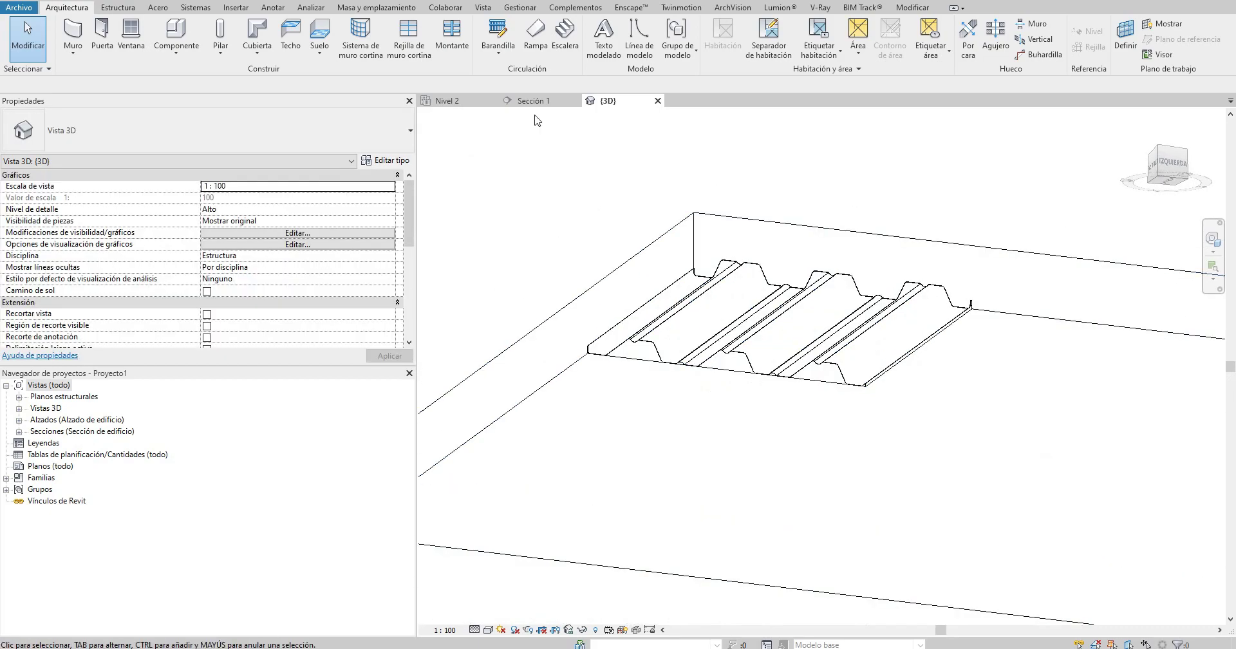
{"action": "left_click", "coordinate": [534, 102]}
{"action": "left_click", "coordinate": [467, 106]}
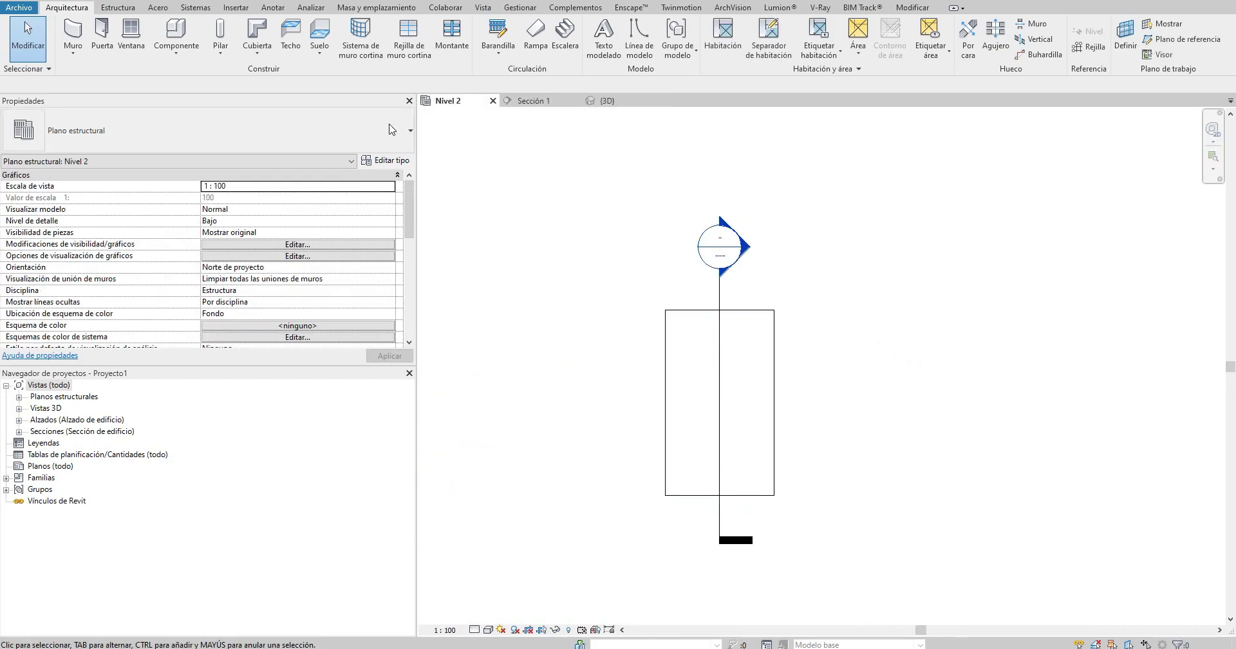
{"action": "key", "text": "d"}
{"action": "key", "text": "i"}
{"action": "left_click", "coordinate": [747, 310]}
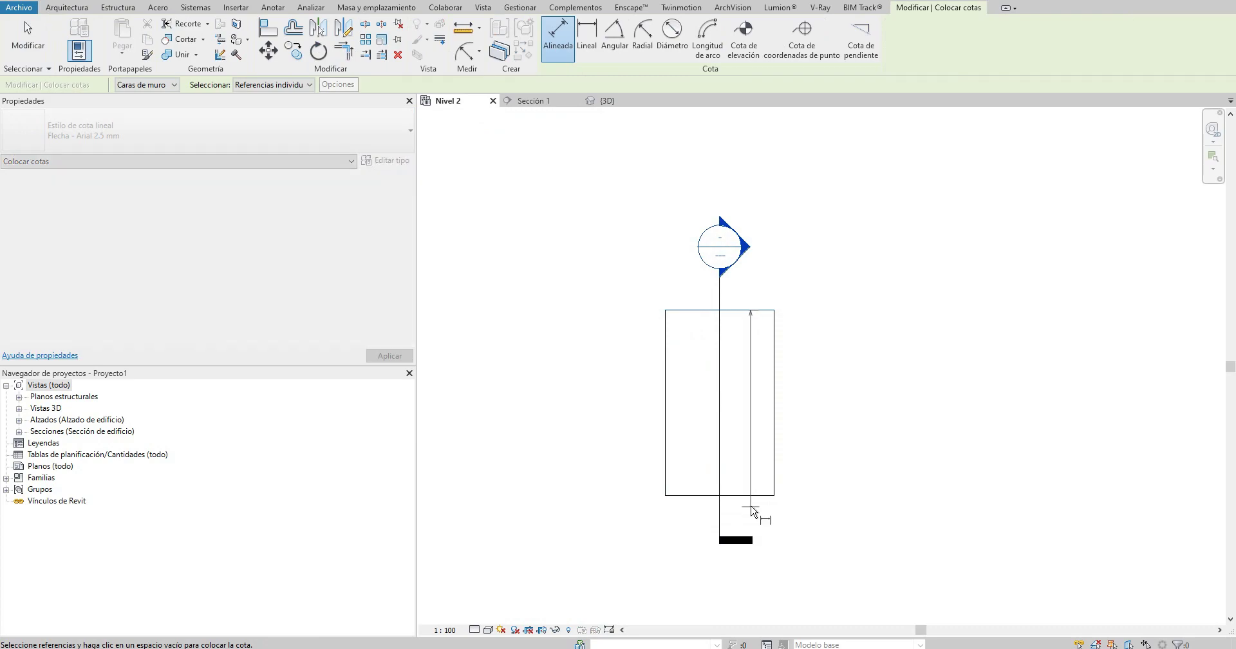
{"action": "left_click", "coordinate": [601, 425]}
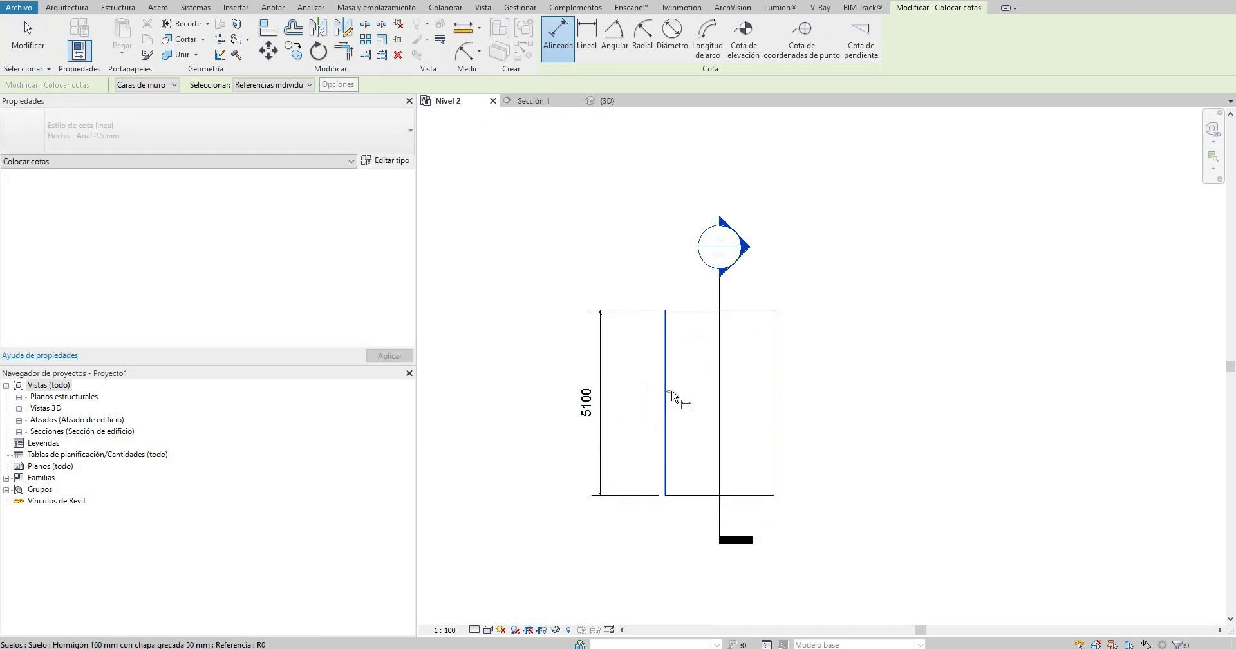
{"action": "left_click", "coordinate": [760, 205]}
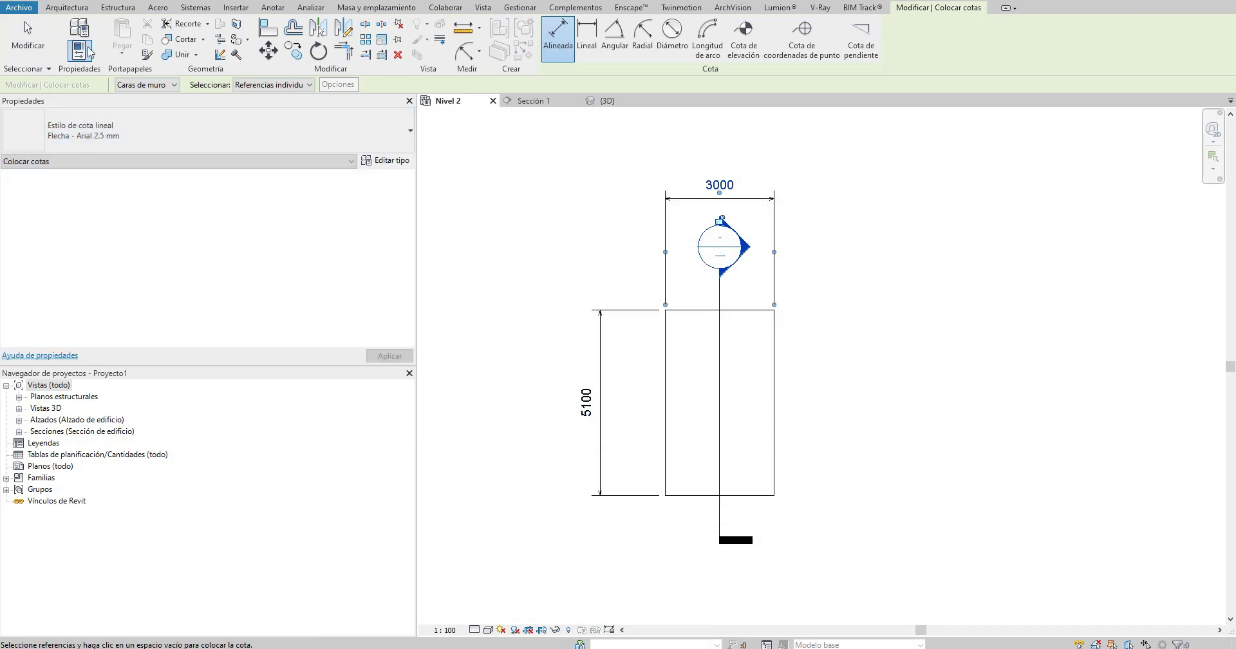
{"action": "key", "text": "Escape"}
{"action": "key", "text": "Escape"}
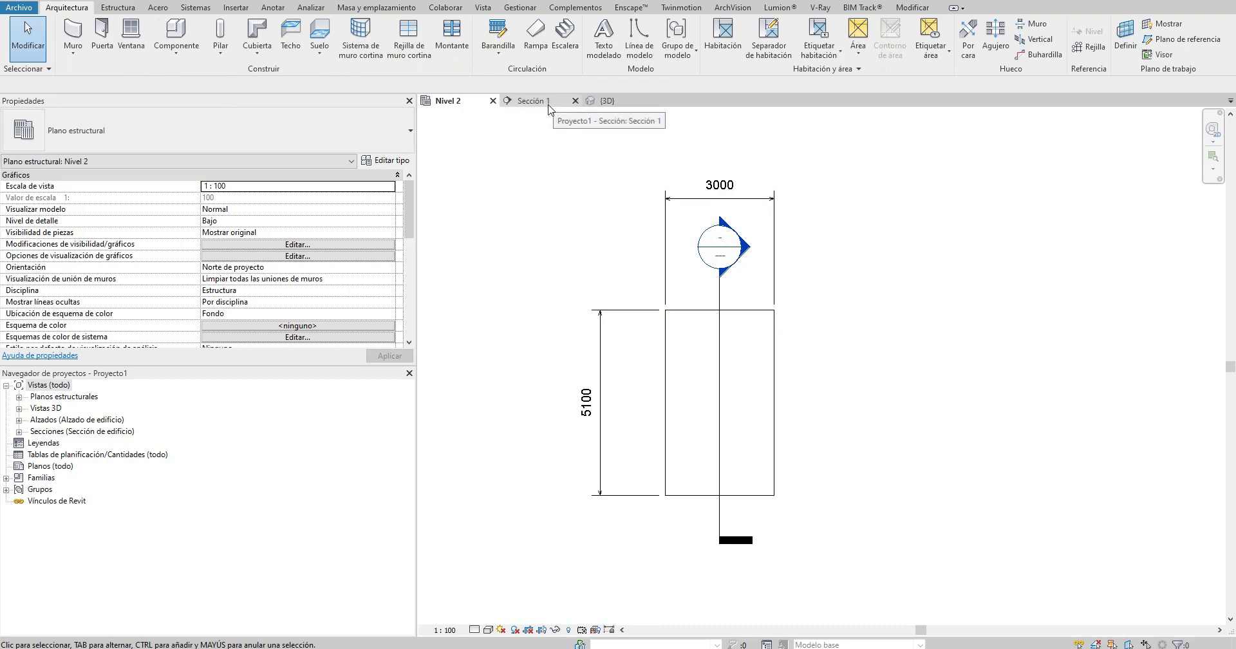
Step: Switch to the 3D view and set its visual style to Shaded
{"action": "left_click", "coordinate": [606, 101]}
{"action": "scroll", "coordinate": [742, 362], "scroll_direction": "down", "scroll_amount": 3}
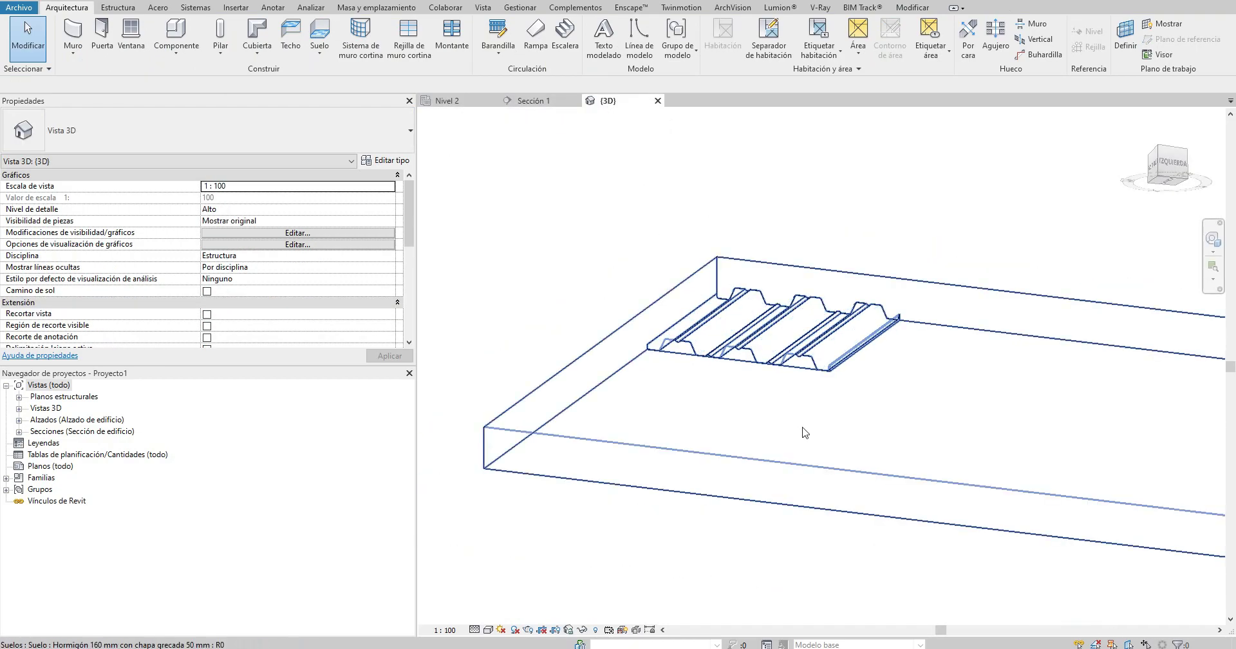
{"action": "middle_click_drag", "start_coordinate": [742, 362], "coordinate": [745, 483], "text": "shift"}
{"action": "left_click", "coordinate": [488, 630]}
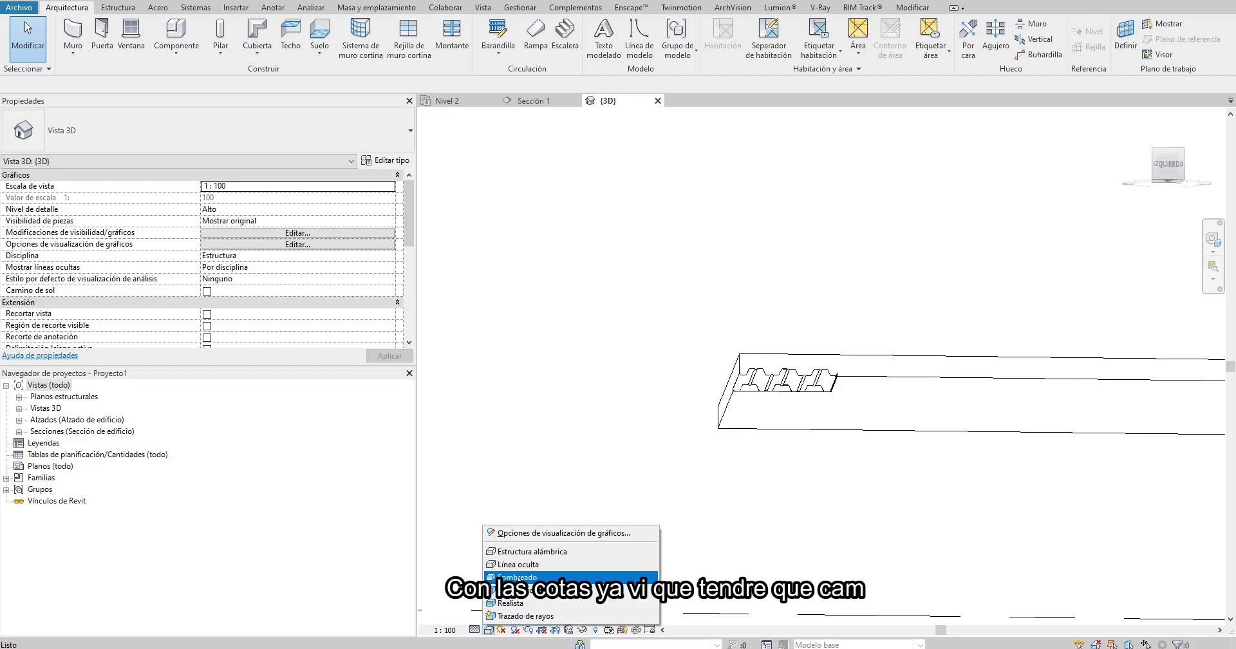
{"action": "left_click", "coordinate": [511, 603]}
Step: Select the deck instance and open its type properties, showing Longitud 900.0 and Extra 150.0
{"action": "middle_click_drag", "start_coordinate": [740, 399], "coordinate": [829, 406], "text": "shift"}
{"action": "left_click", "coordinate": [829, 407]}
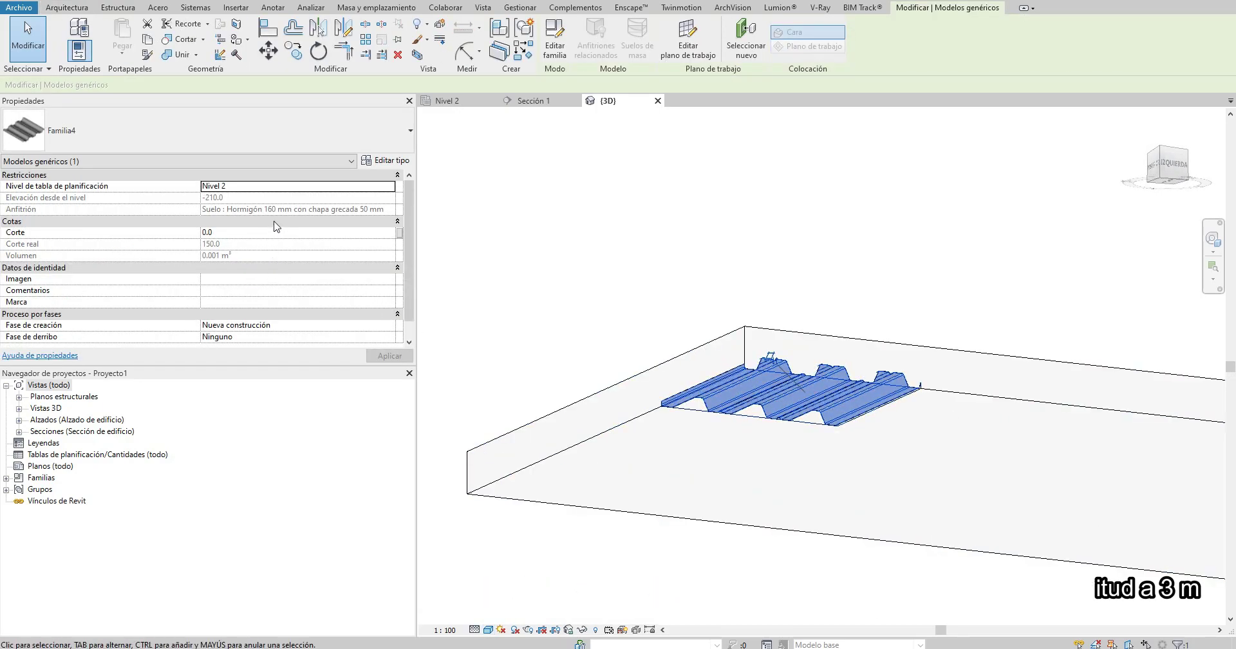
{"action": "scroll", "coordinate": [411, 276], "scroll_direction": "down", "scroll_amount": 1}
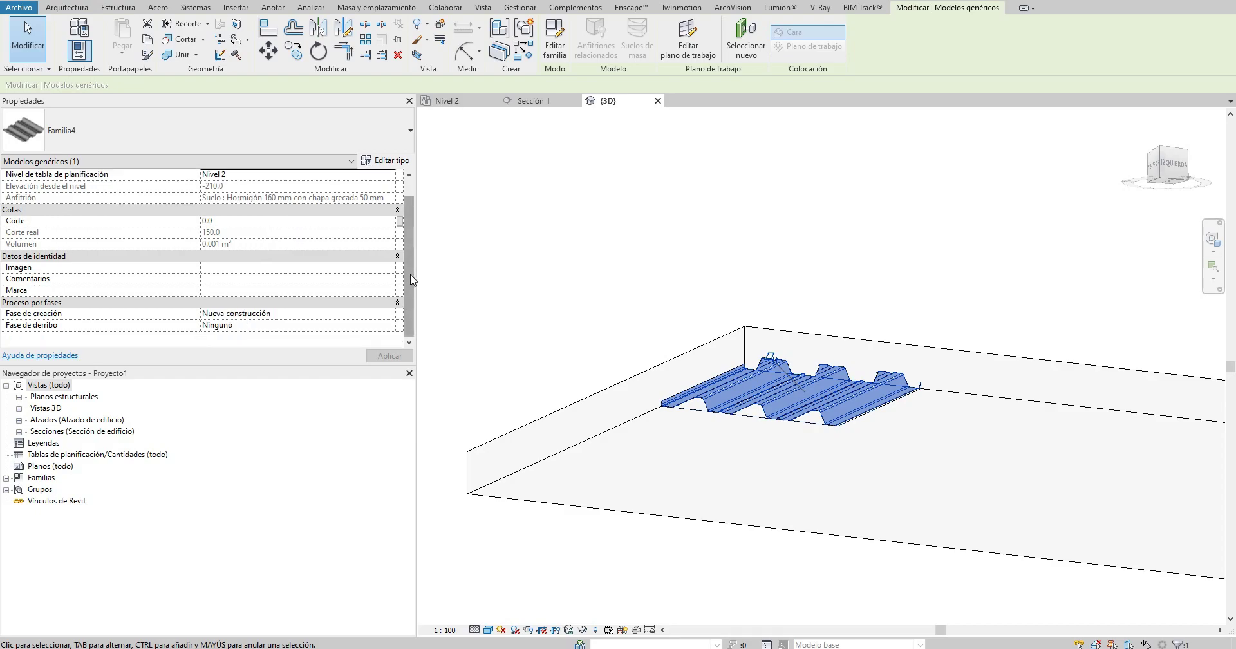
{"action": "left_click", "coordinate": [394, 161]}
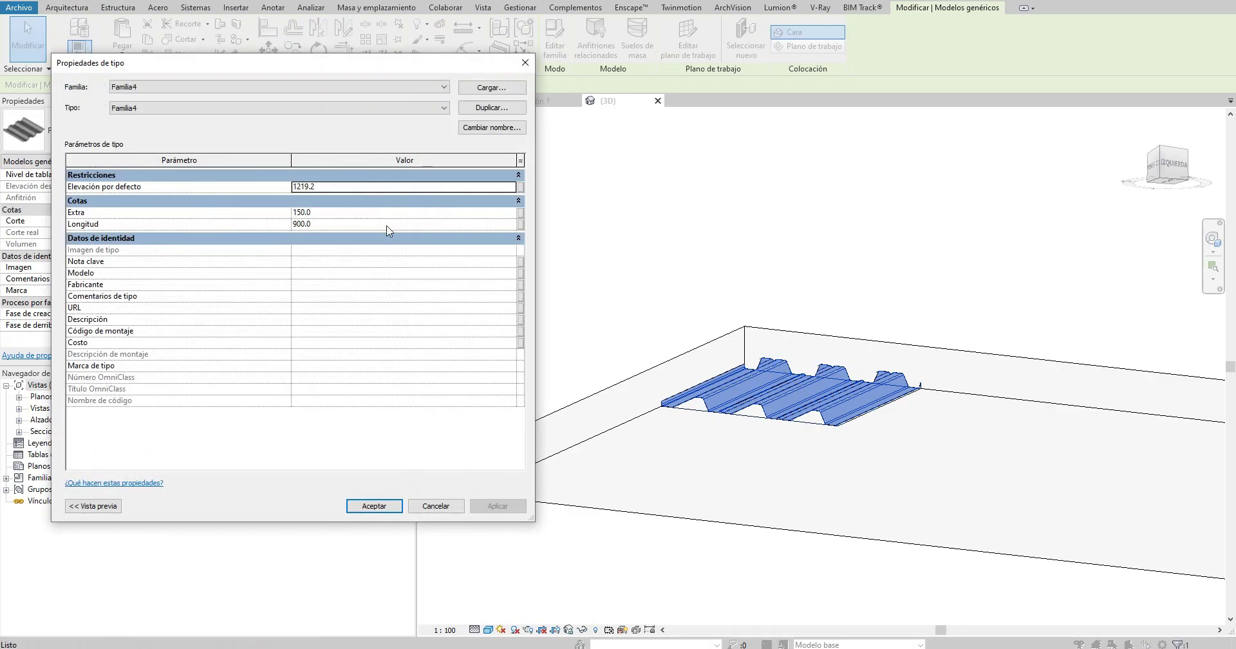
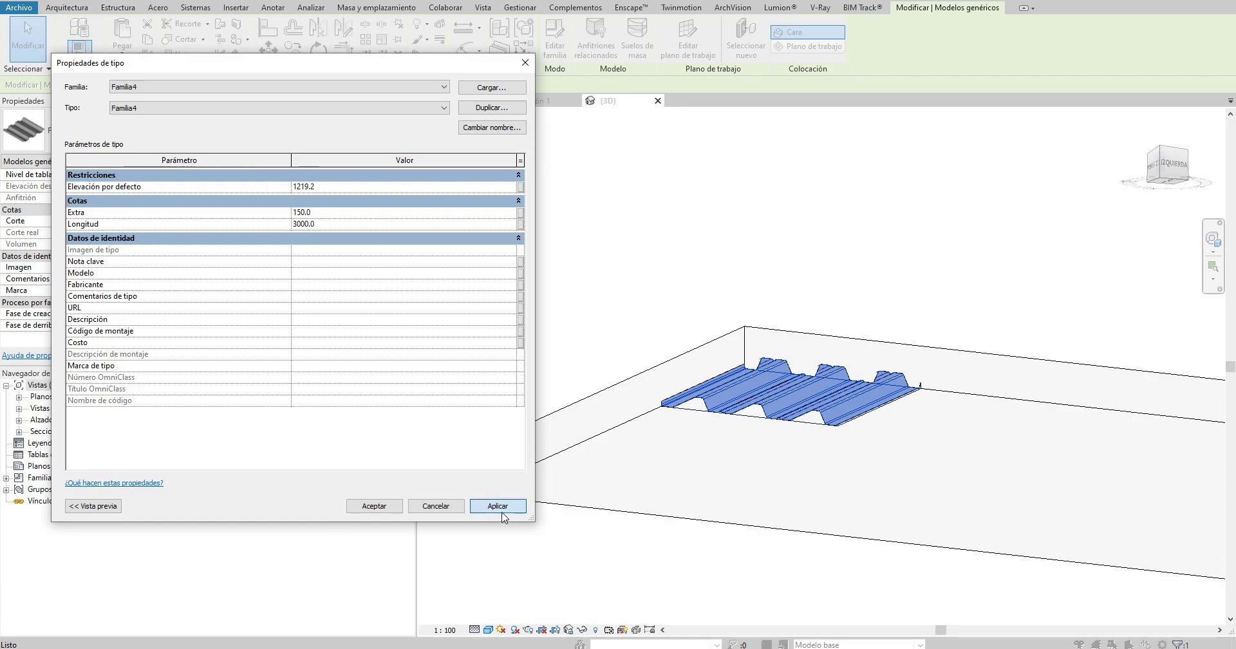
Step: Apply the deck type sizes Extra 150 and Longitud 3000 and close Type Properties
{"action": "left_click", "coordinate": [503, 512]}
{"action": "left_click", "coordinate": [383, 512]}
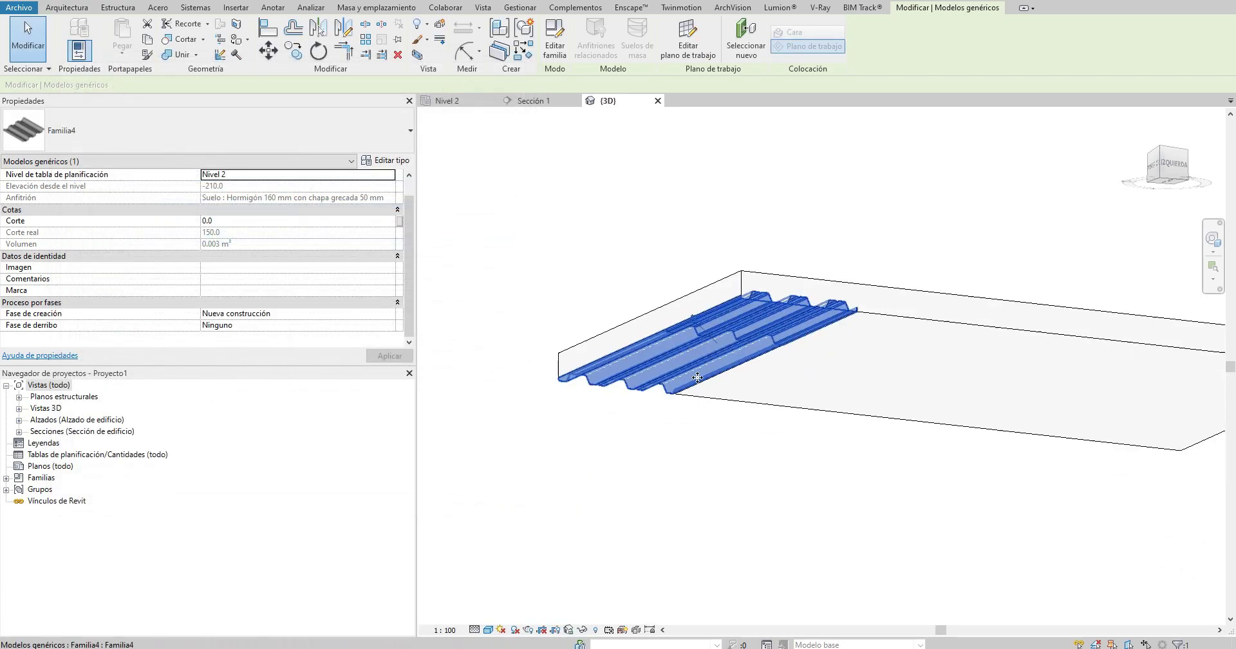
{"action": "key", "text": "Escape"}
Step: Select the corrugated deck piece and view it straight from the left side
{"action": "mouse_move", "coordinate": [837, 386]}
{"action": "middle_mouse_down", "text": "shift"}
{"action": "mouse_move", "coordinate": [989, 392]}
{"action": "mouse_move", "coordinate": [673, 456]}
{"action": "mouse_move", "coordinate": [747, 338]}
{"action": "middle_mouse_up", "text": "shift"}
{"action": "left_click", "coordinate": [746, 338]}
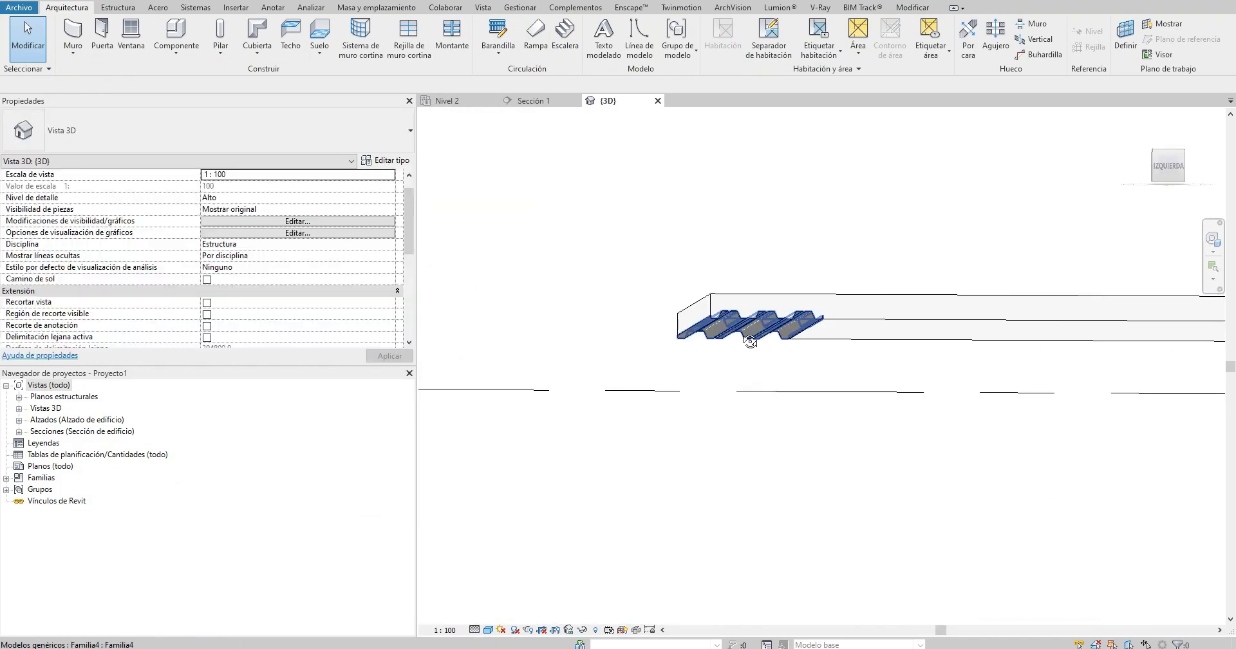
{"action": "left_click", "coordinate": [1166, 181]}
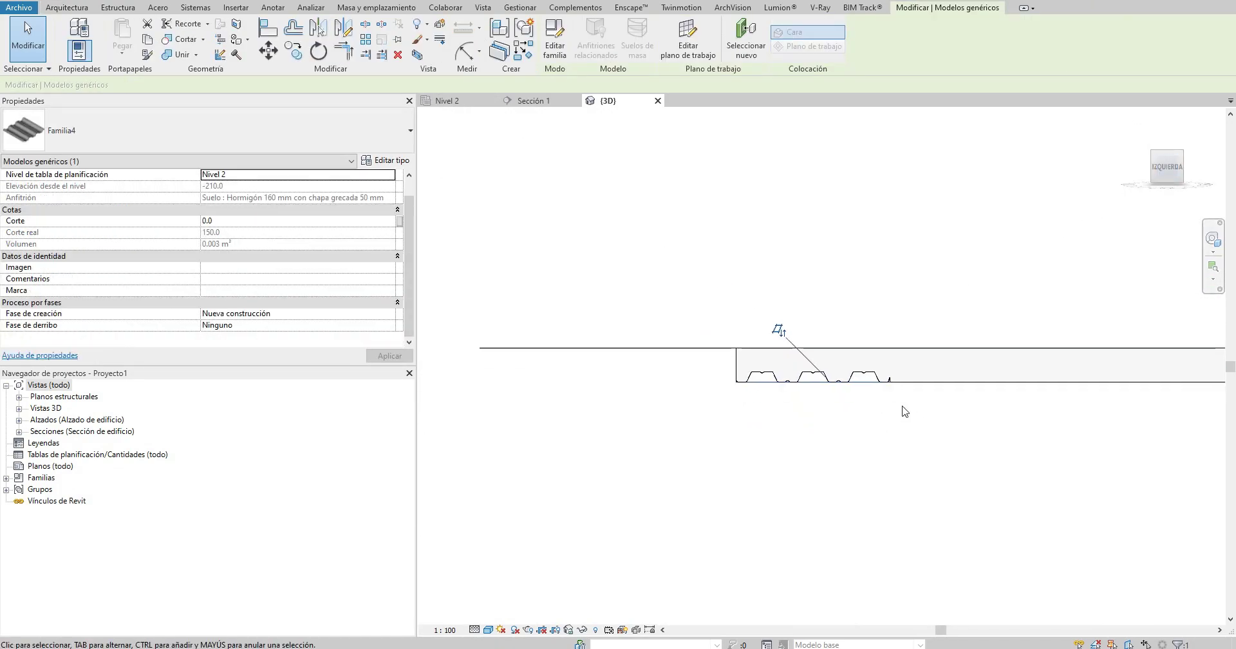
Step: Copy the deck sheet repeatedly, snapping each copy to the previous sheet's end across the span
{"action": "left_click", "coordinate": [293, 50]}
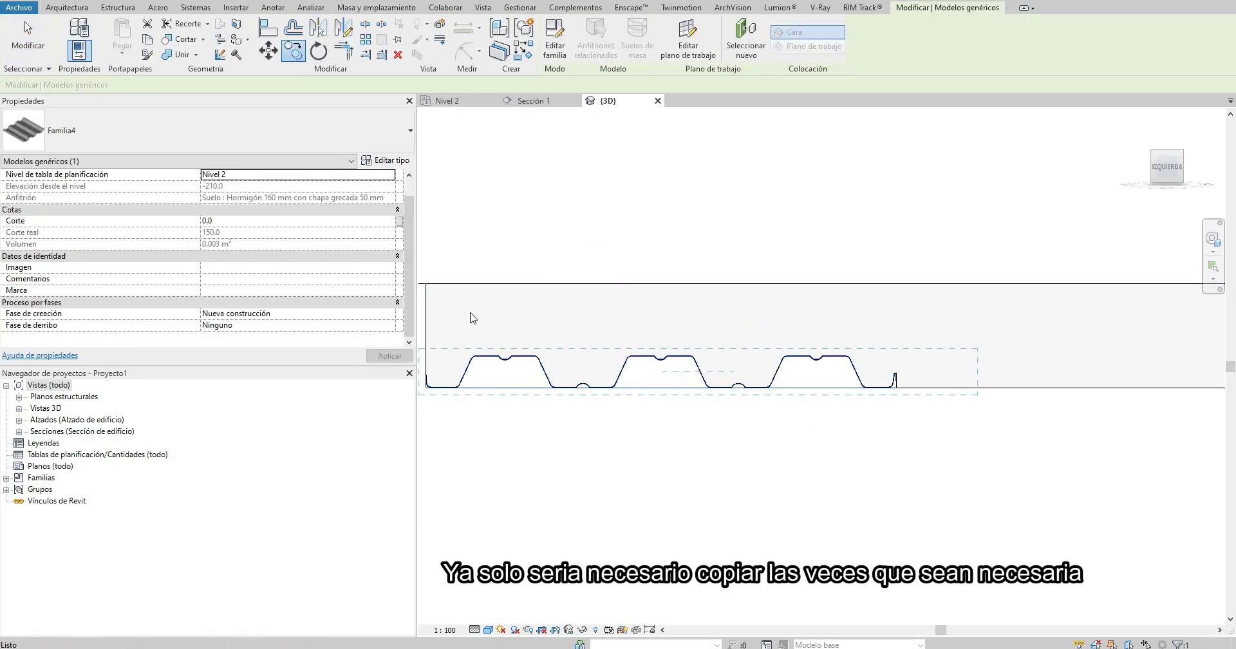
{"action": "scroll", "coordinate": [644, 399], "scroll_direction": "up", "scroll_amount": 3}
{"action": "scroll", "coordinate": [608, 390], "scroll_direction": "up", "scroll_amount": 2}
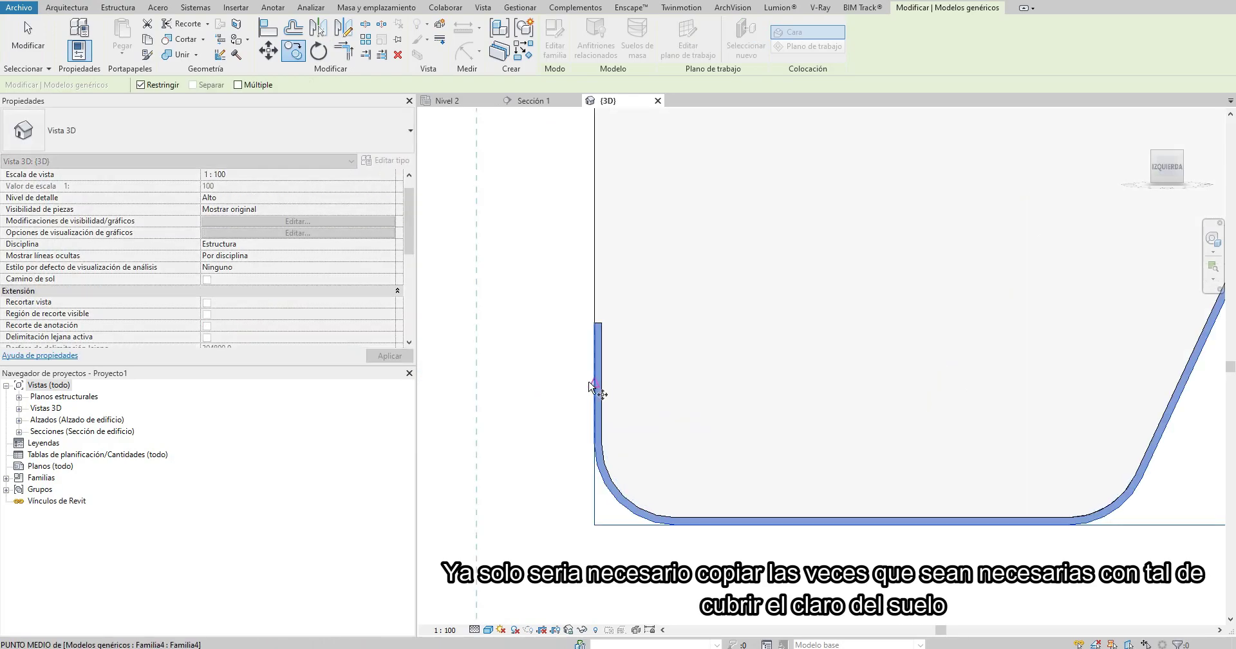
{"action": "left_click", "coordinate": [603, 384]}
{"action": "scroll", "coordinate": [612, 389], "scroll_direction": "down", "scroll_amount": 3}
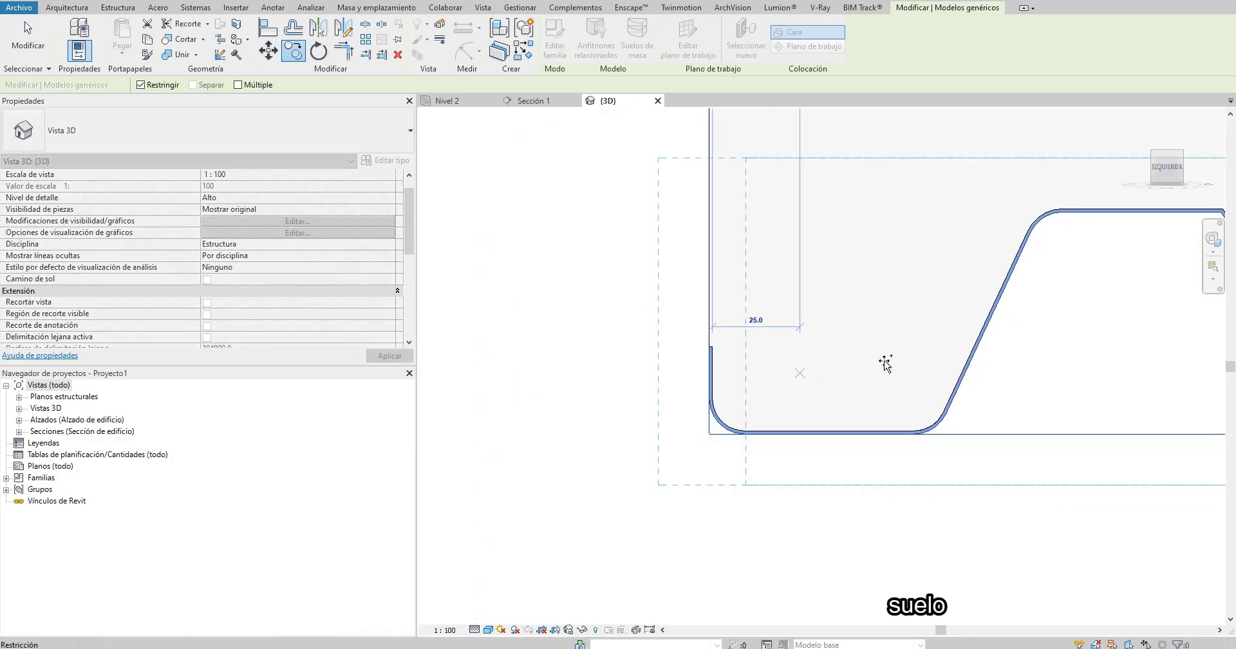
{"action": "scroll", "coordinate": [885, 359], "scroll_direction": "down", "scroll_amount": 3}
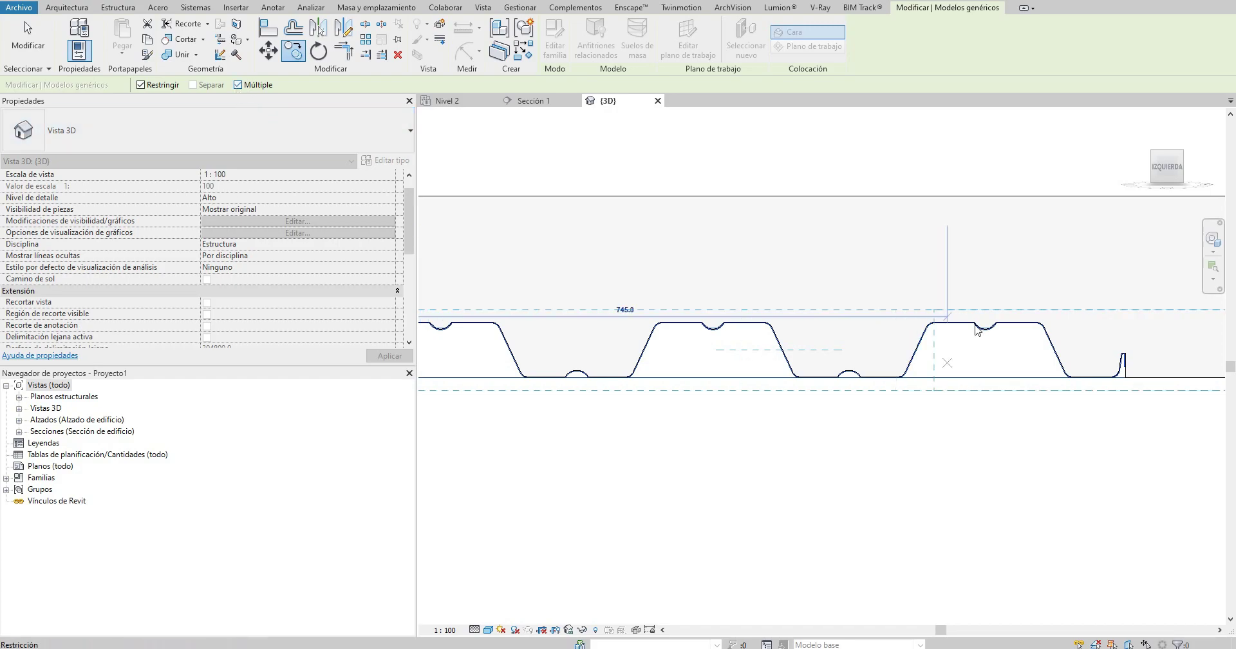
{"action": "scroll", "coordinate": [833, 358], "scroll_direction": "up", "scroll_amount": 3}
{"action": "scroll", "coordinate": [764, 337], "scroll_direction": "up", "scroll_amount": 3}
{"action": "scroll", "coordinate": [747, 335], "scroll_direction": "up", "scroll_amount": 2}
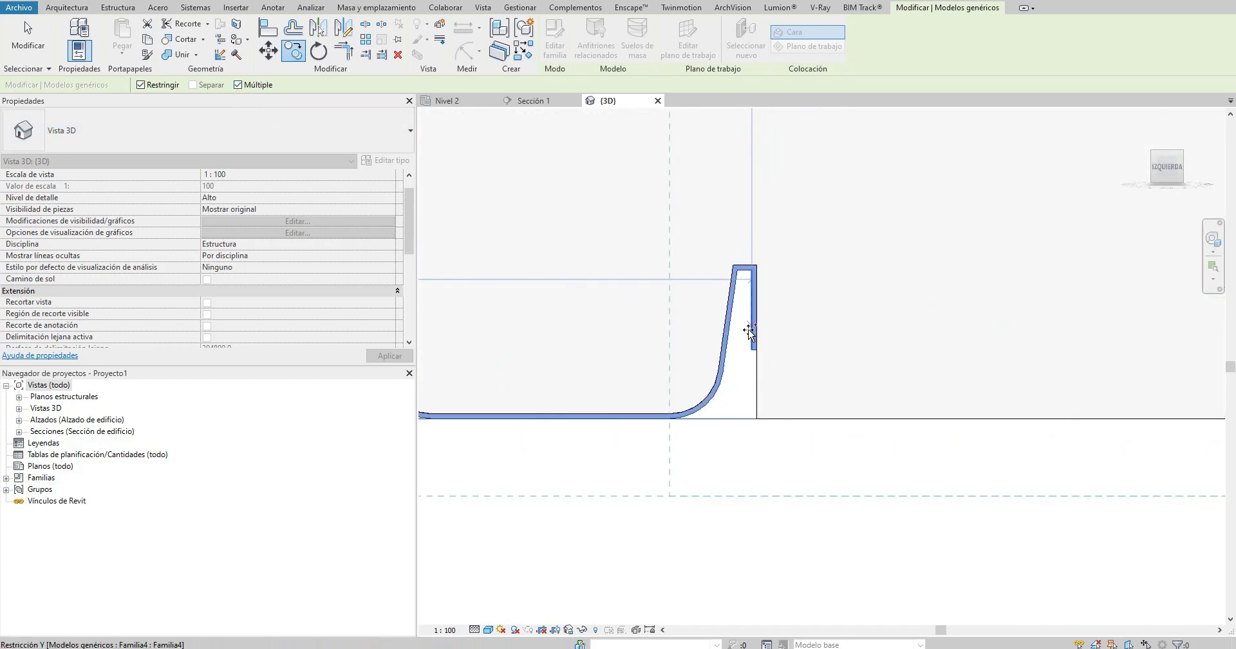
{"action": "scroll", "coordinate": [901, 348], "scroll_direction": "down", "scroll_amount": 3}
{"action": "scroll", "coordinate": [905, 325], "scroll_direction": "down", "scroll_amount": 3}
{"action": "scroll", "coordinate": [704, 320], "scroll_direction": "down", "scroll_amount": 2}
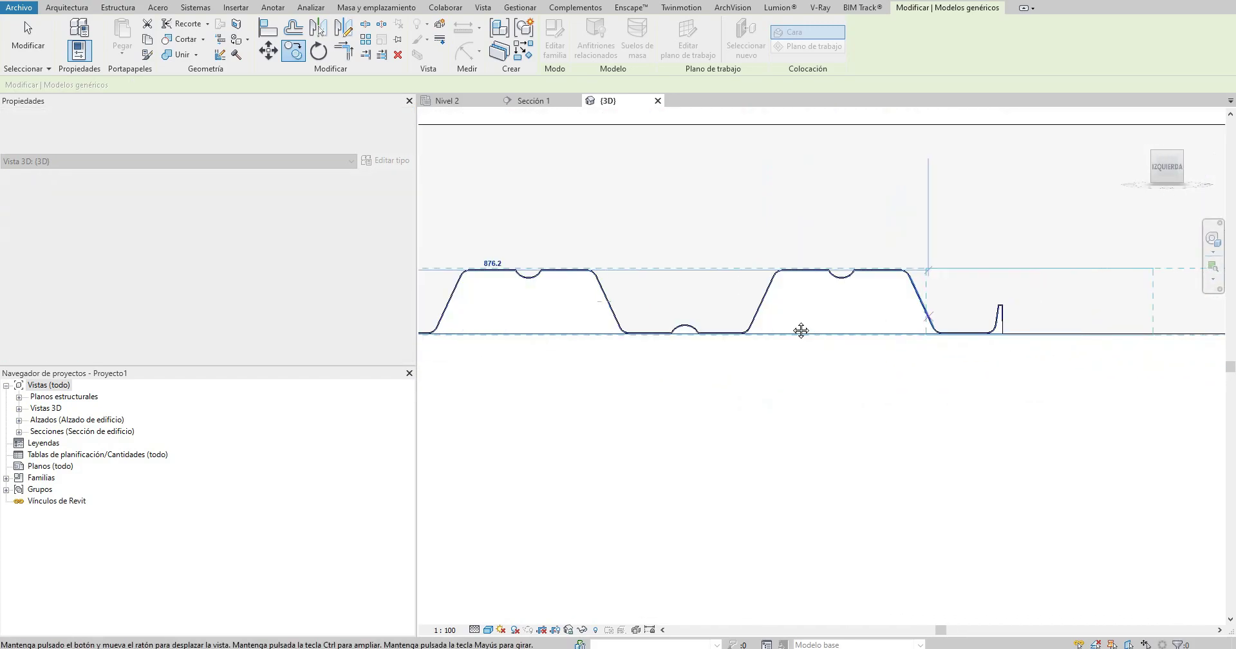
{"action": "scroll", "coordinate": [805, 316], "scroll_direction": "up", "scroll_amount": 3}
{"action": "scroll", "coordinate": [818, 299], "scroll_direction": "up", "scroll_amount": 2}
{"action": "scroll", "coordinate": [1030, 309], "scroll_direction": "down", "scroll_amount": 3}
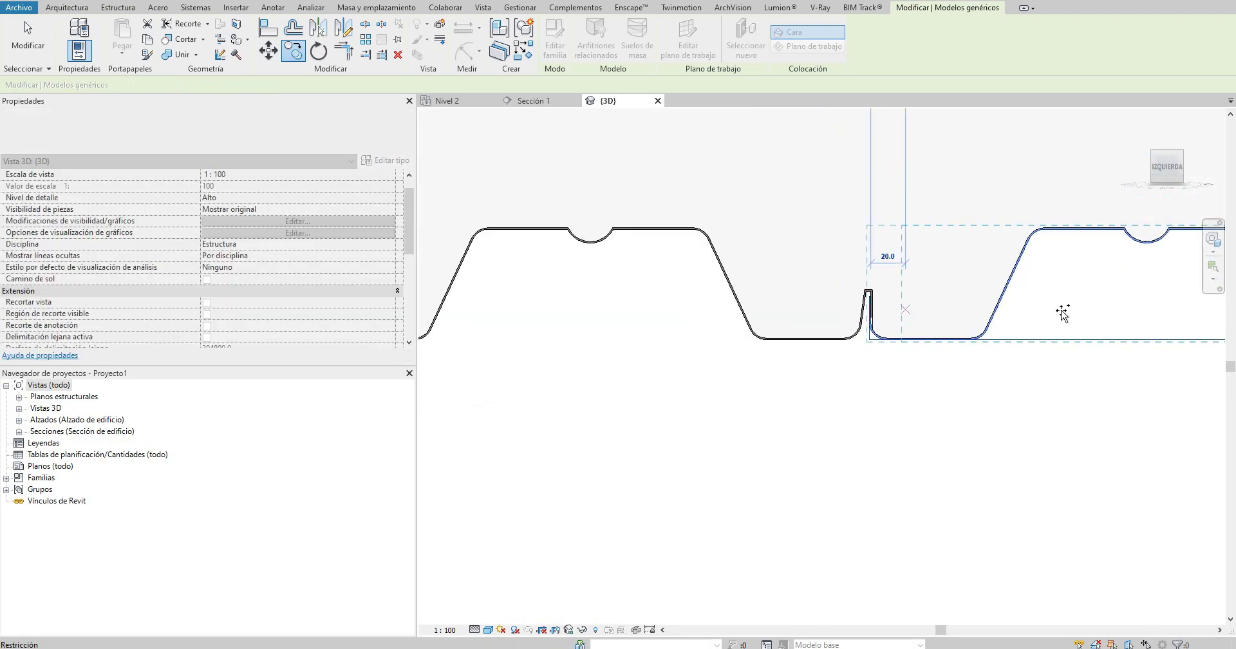
{"action": "scroll", "coordinate": [1037, 322], "scroll_direction": "down", "scroll_amount": 3}
{"action": "scroll", "coordinate": [988, 304], "scroll_direction": "down", "scroll_amount": 2}
{"action": "scroll", "coordinate": [809, 337], "scroll_direction": "up", "scroll_amount": 3}
{"action": "scroll", "coordinate": [609, 315], "scroll_direction": "up", "scroll_amount": 3}
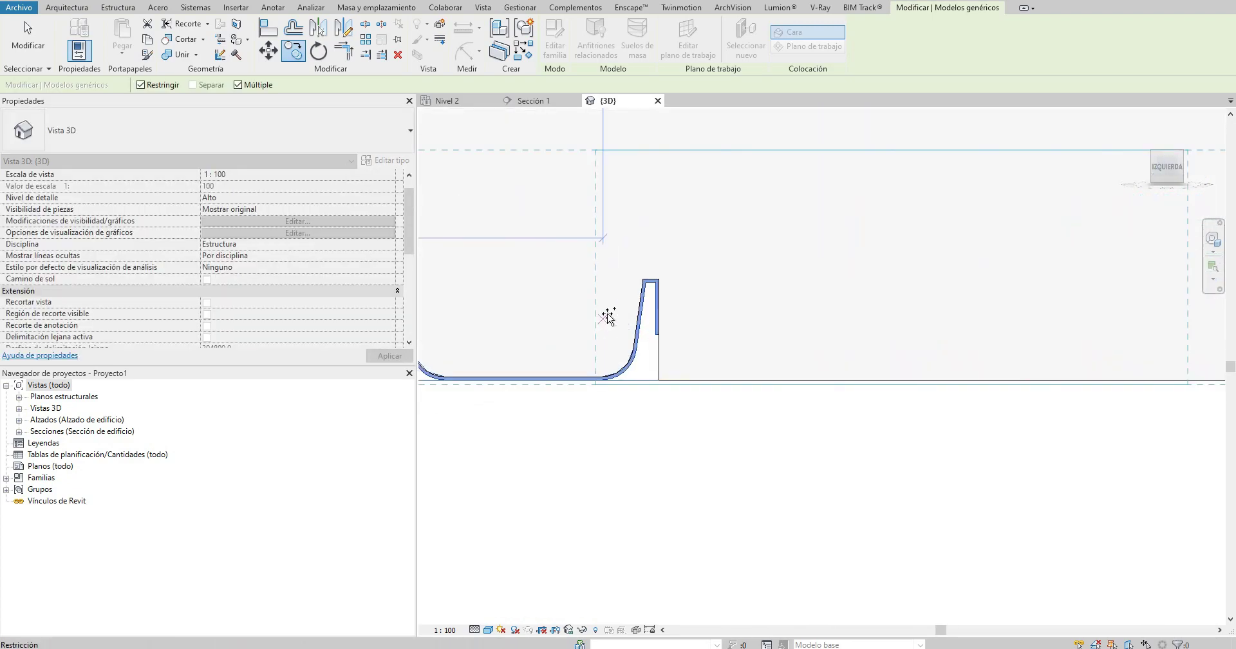
{"action": "scroll", "coordinate": [618, 315], "scroll_direction": "up", "scroll_amount": 2}
{"action": "scroll", "coordinate": [792, 340], "scroll_direction": "down", "scroll_amount": 3}
{"action": "scroll", "coordinate": [837, 341], "scroll_direction": "down", "scroll_amount": 2}
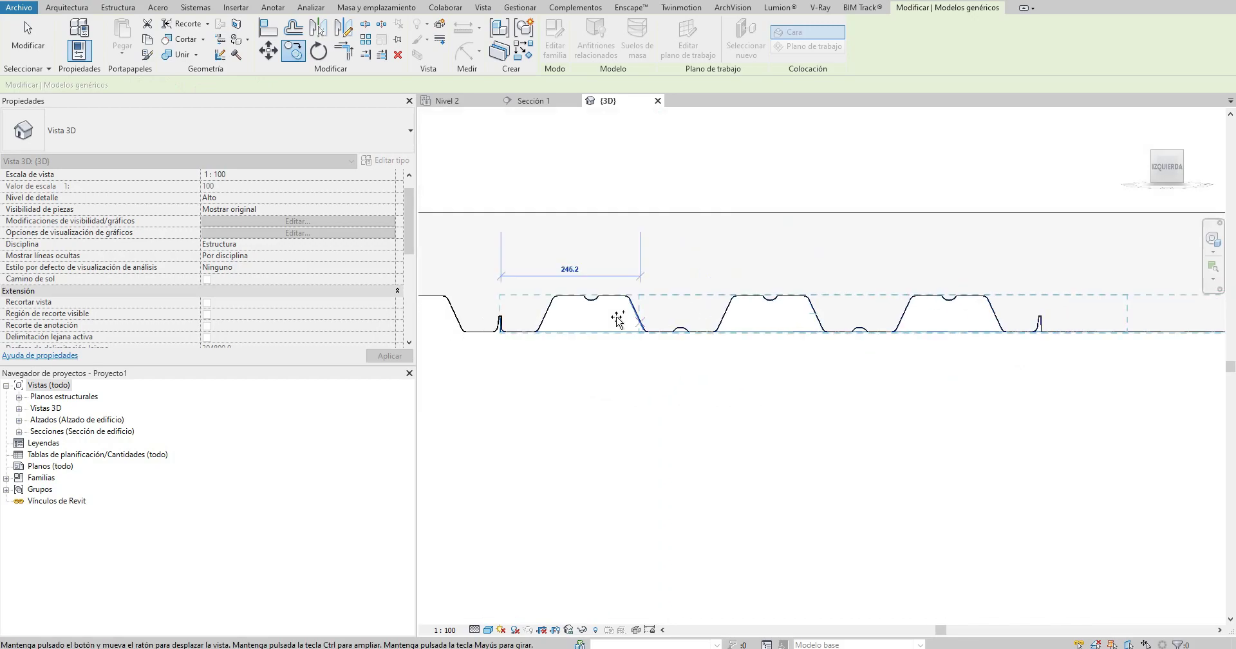
{"action": "scroll", "coordinate": [878, 341], "scroll_direction": "up", "scroll_amount": 2}
{"action": "scroll", "coordinate": [782, 332], "scroll_direction": "up", "scroll_amount": 3}
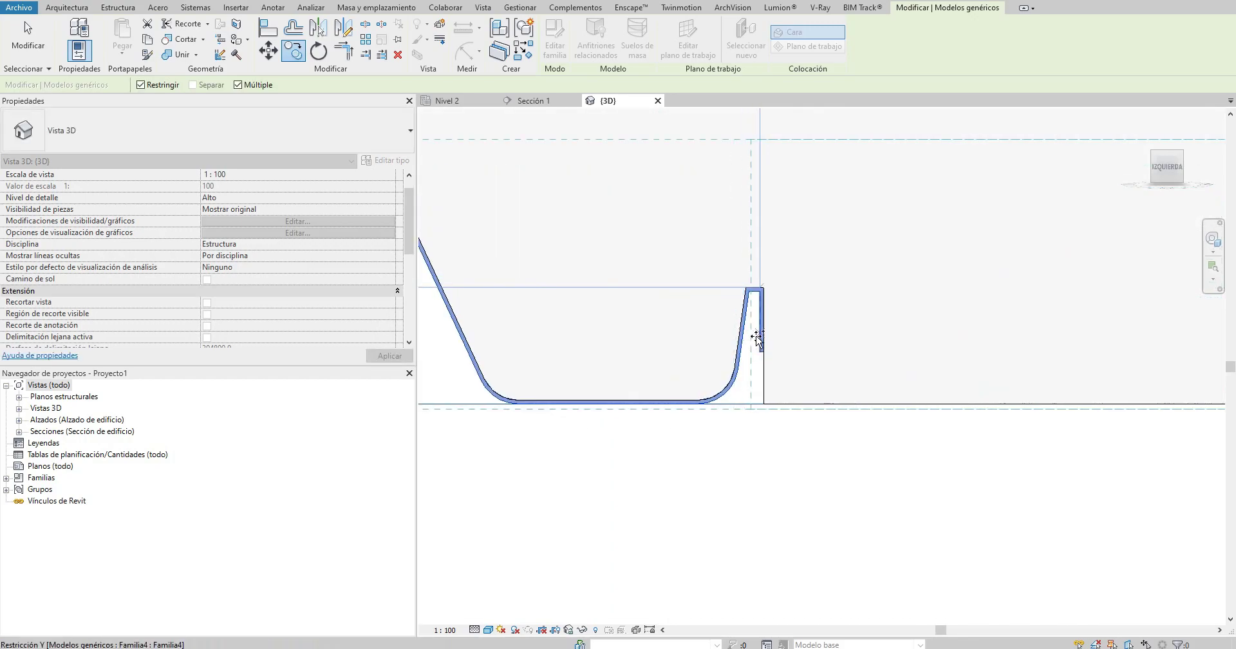
{"action": "mouse_move", "coordinate": [757, 338]}
{"action": "middle_mouse_down"}
{"action": "mouse_move", "coordinate": [1026, 331]}
{"action": "mouse_move", "coordinate": [947, 359]}
{"action": "mouse_move", "coordinate": [917, 350]}
{"action": "middle_mouse_up"}
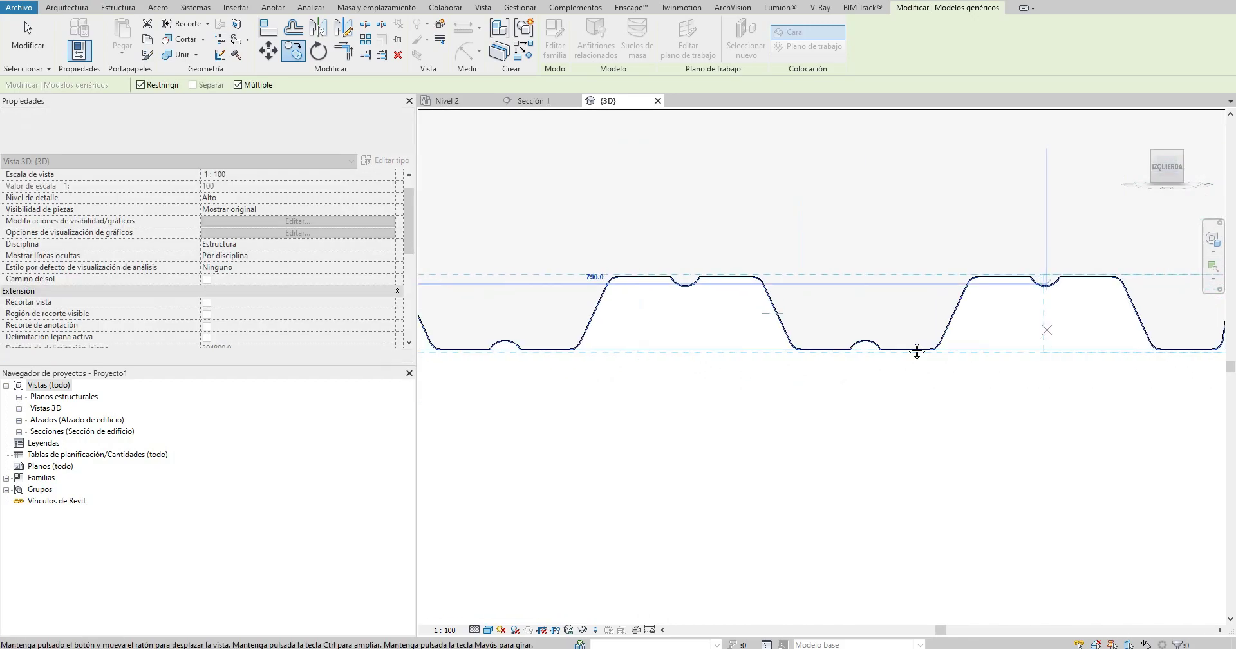
{"action": "scroll", "coordinate": [864, 332], "scroll_direction": "up", "scroll_amount": 2}
{"action": "scroll", "coordinate": [866, 333], "scroll_direction": "up", "scroll_amount": 3}
{"action": "scroll", "coordinate": [873, 337], "scroll_direction": "down", "scroll_amount": 3}
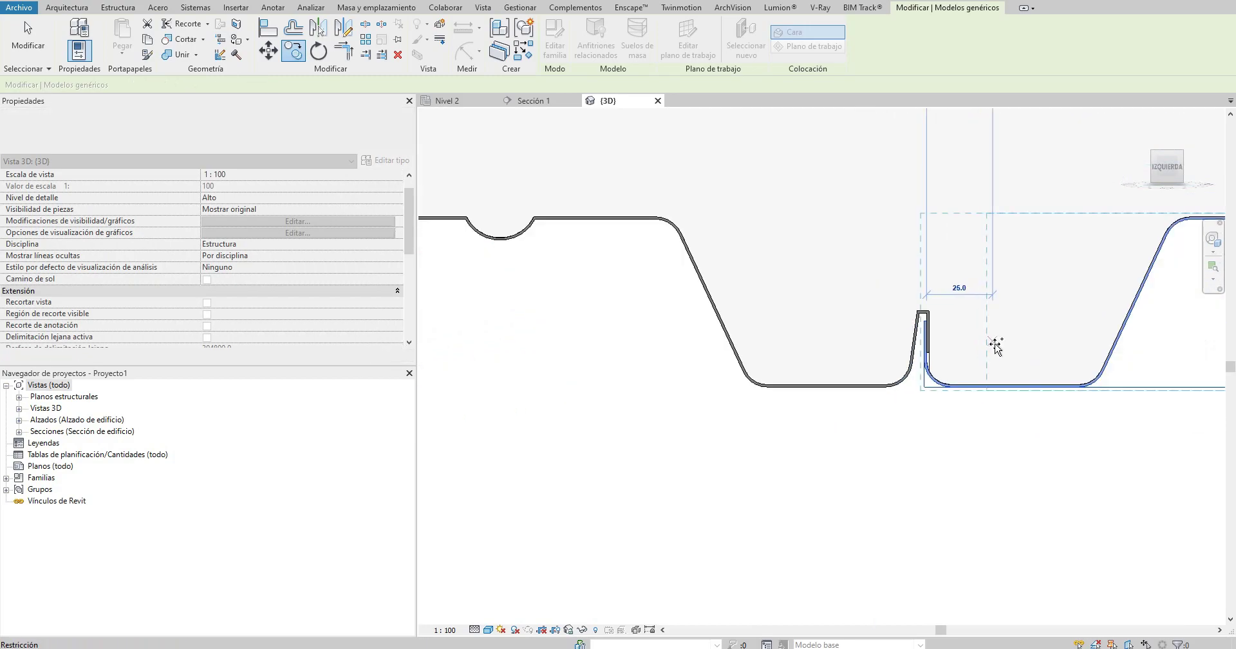
{"action": "scroll", "coordinate": [919, 342], "scroll_direction": "down", "scroll_amount": 1}
{"action": "scroll", "coordinate": [938, 354], "scroll_direction": "down", "scroll_amount": 1}
{"action": "scroll", "coordinate": [777, 343], "scroll_direction": "down", "scroll_amount": 2}
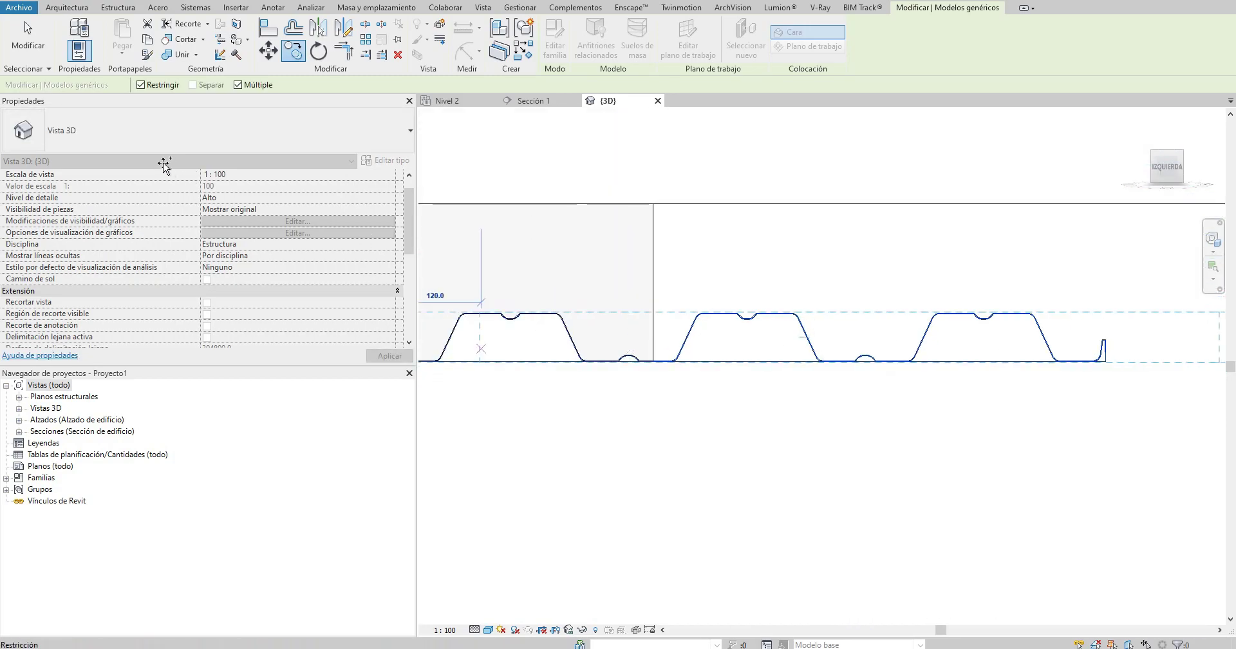
{"action": "left_click", "coordinate": [32, 51]}
{"action": "scroll", "coordinate": [773, 341], "scroll_direction": "down", "scroll_amount": 2}
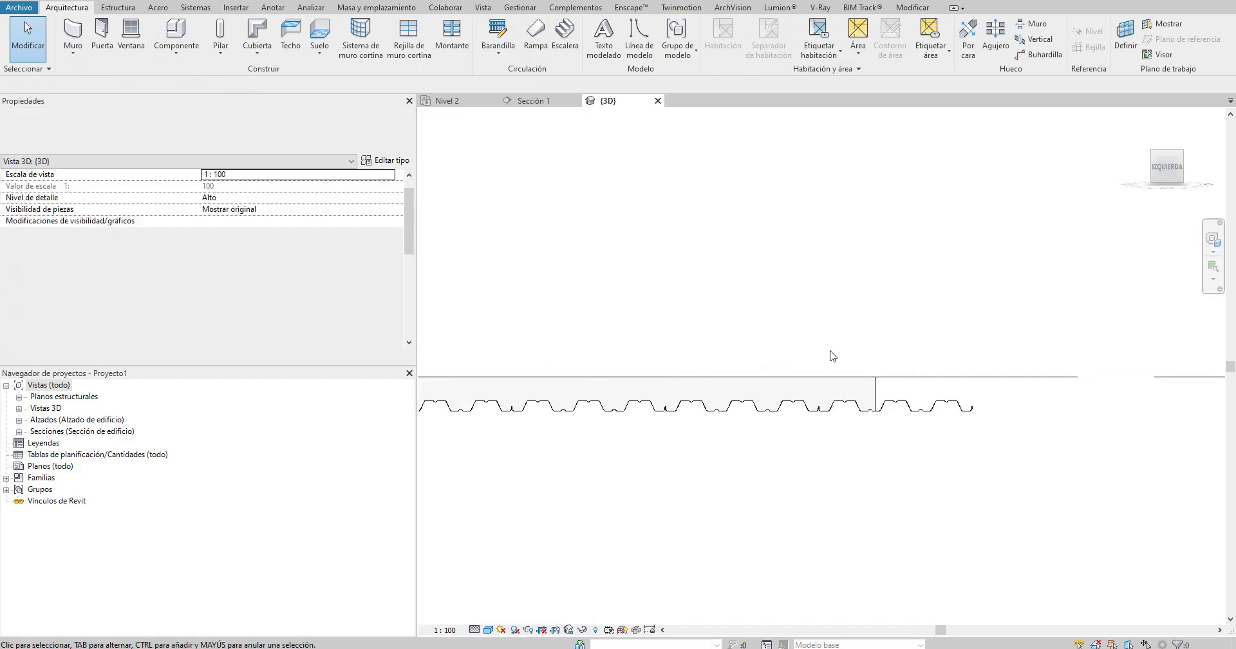
Step: In Sección 1, measure the deck overhang beyond the slab with an aligned dimension (602)
{"action": "left_click", "coordinate": [525, 102]}
{"action": "scroll", "coordinate": [833, 436], "scroll_direction": "up", "scroll_amount": 3}
{"action": "scroll", "coordinate": [833, 436], "scroll_direction": "up", "scroll_amount": 1}
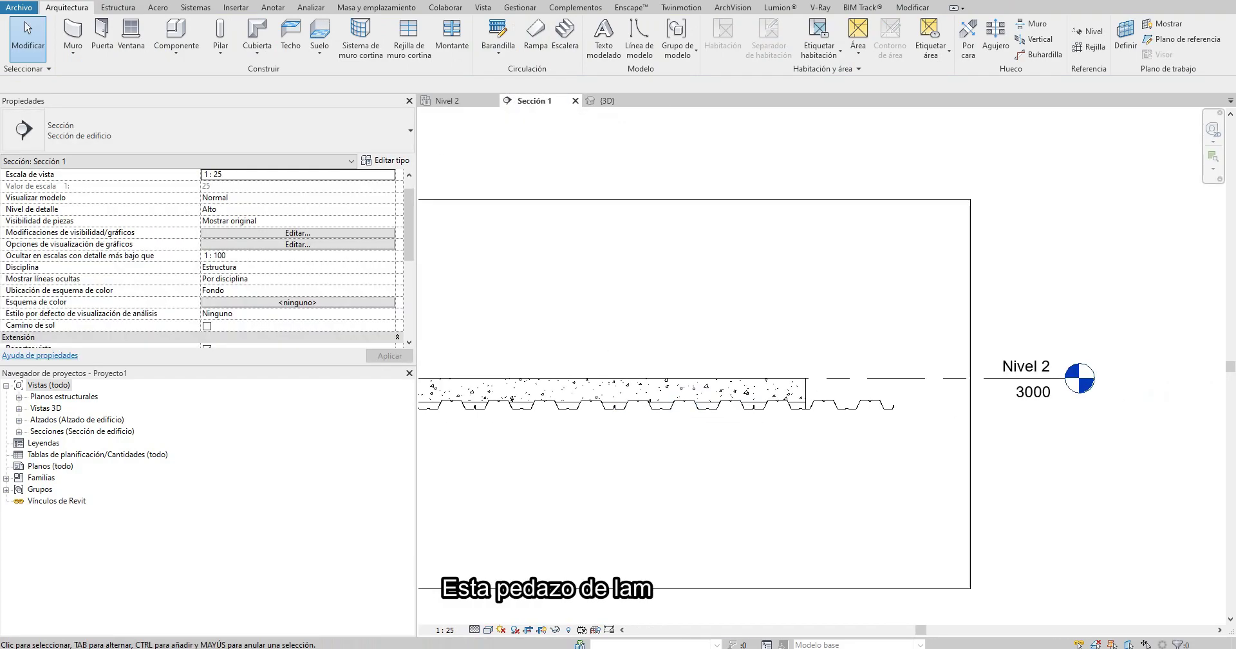
{"action": "key", "text": "d"}
{"action": "key", "text": "i"}
{"action": "scroll", "coordinate": [804, 391], "scroll_direction": "up", "scroll_amount": 4}
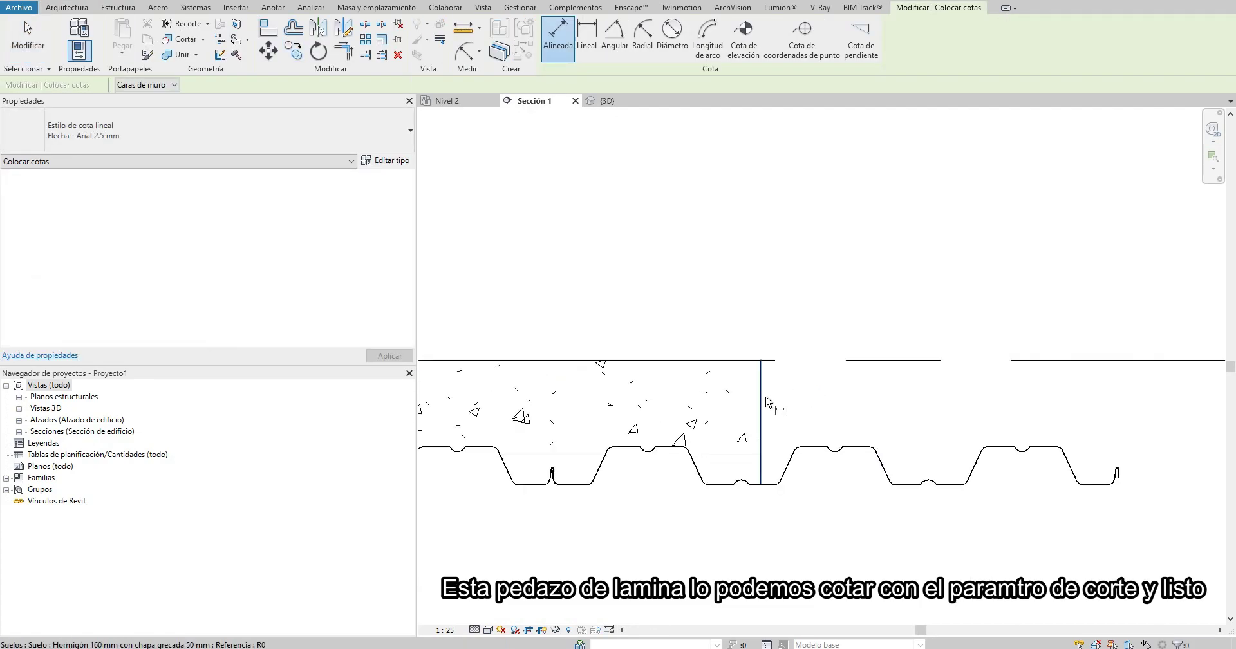
{"action": "scroll", "coordinate": [1127, 473], "scroll_direction": "up", "scroll_amount": 2}
{"action": "scroll", "coordinate": [1121, 470], "scroll_direction": "up", "scroll_amount": 2}
{"action": "scroll", "coordinate": [1107, 450], "scroll_direction": "up", "scroll_amount": 1}
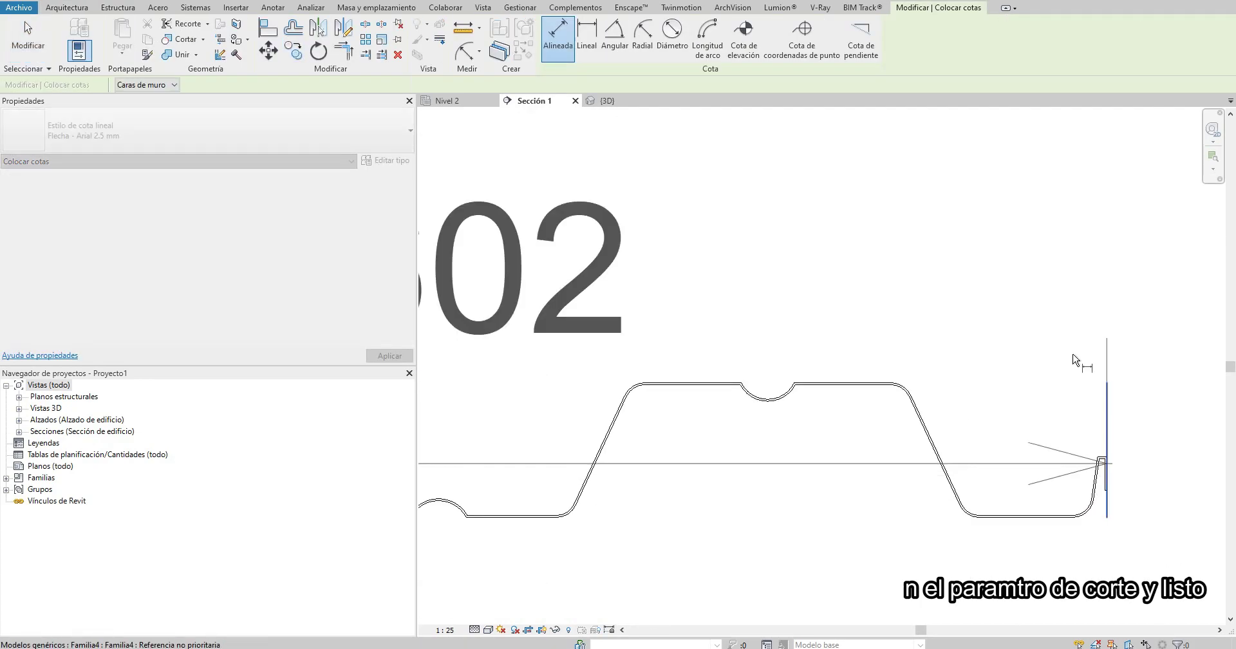
{"action": "left_click", "coordinate": [1073, 359]}
{"action": "scroll", "coordinate": [1074, 359], "scroll_direction": "down", "scroll_amount": 4}
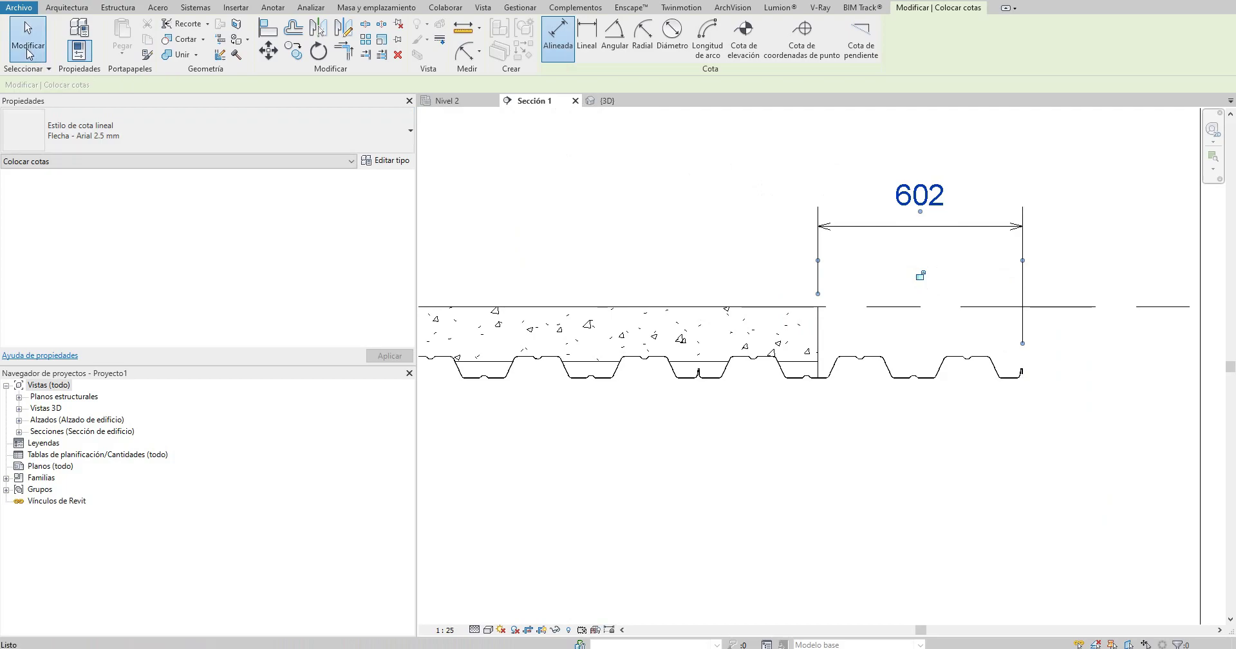
{"action": "left_click", "coordinate": [27, 53]}
Step: In 3D, select the last deck piece Familia4 and set its Corte to 602
{"action": "left_click", "coordinate": [608, 100]}
{"action": "mouse_move", "coordinate": [922, 462]}
{"action": "middle_mouse_down", "text": "shift"}
{"action": "mouse_move", "coordinate": [769, 565]}
{"action": "mouse_move", "coordinate": [545, 112]}
{"action": "middle_mouse_up", "text": "shift"}
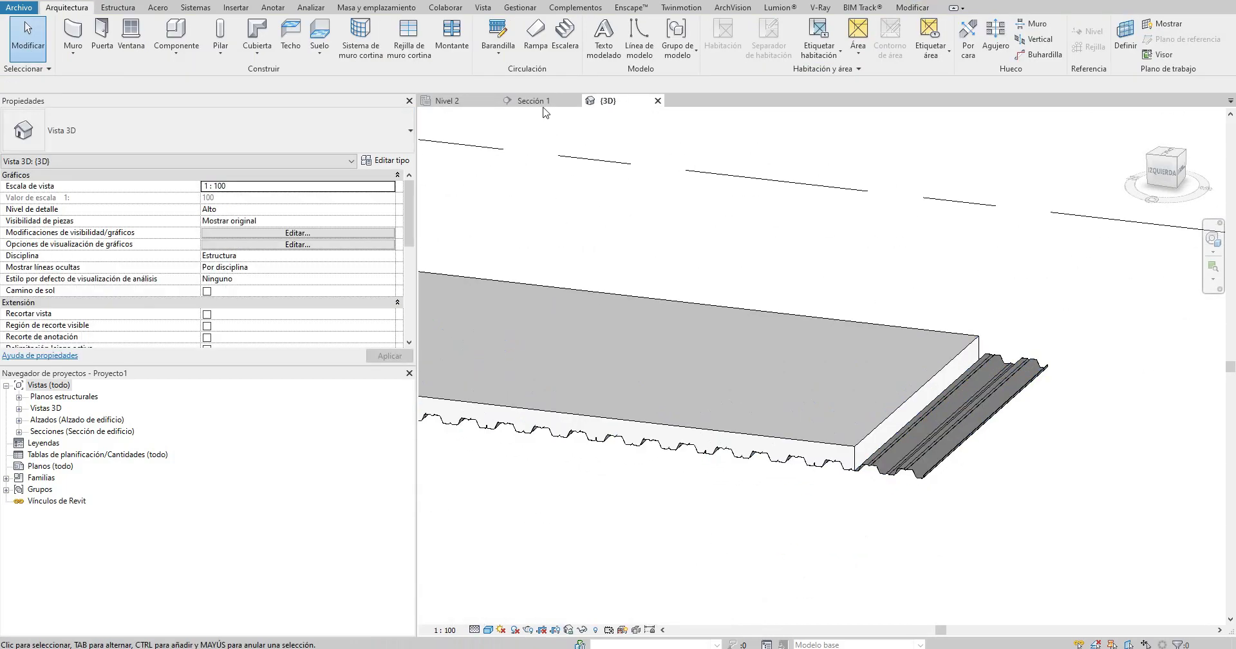
{"action": "left_click", "coordinate": [538, 102]}
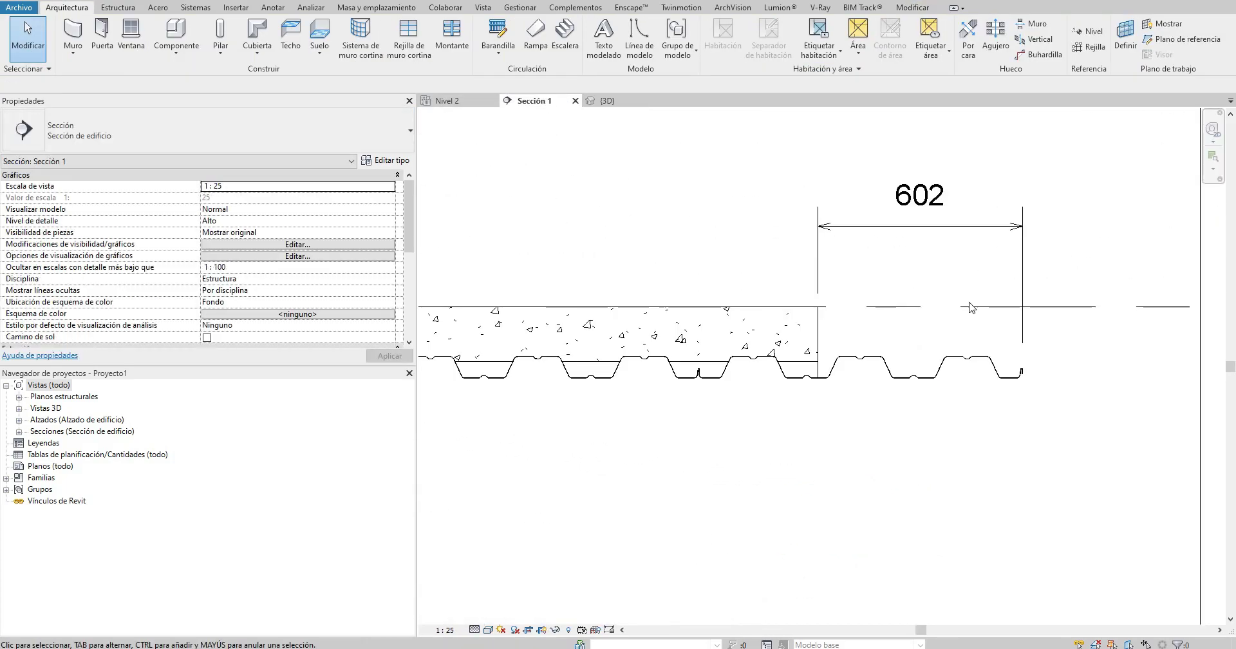
{"action": "left_click", "coordinate": [615, 101]}
{"action": "left_click", "coordinate": [972, 421]}
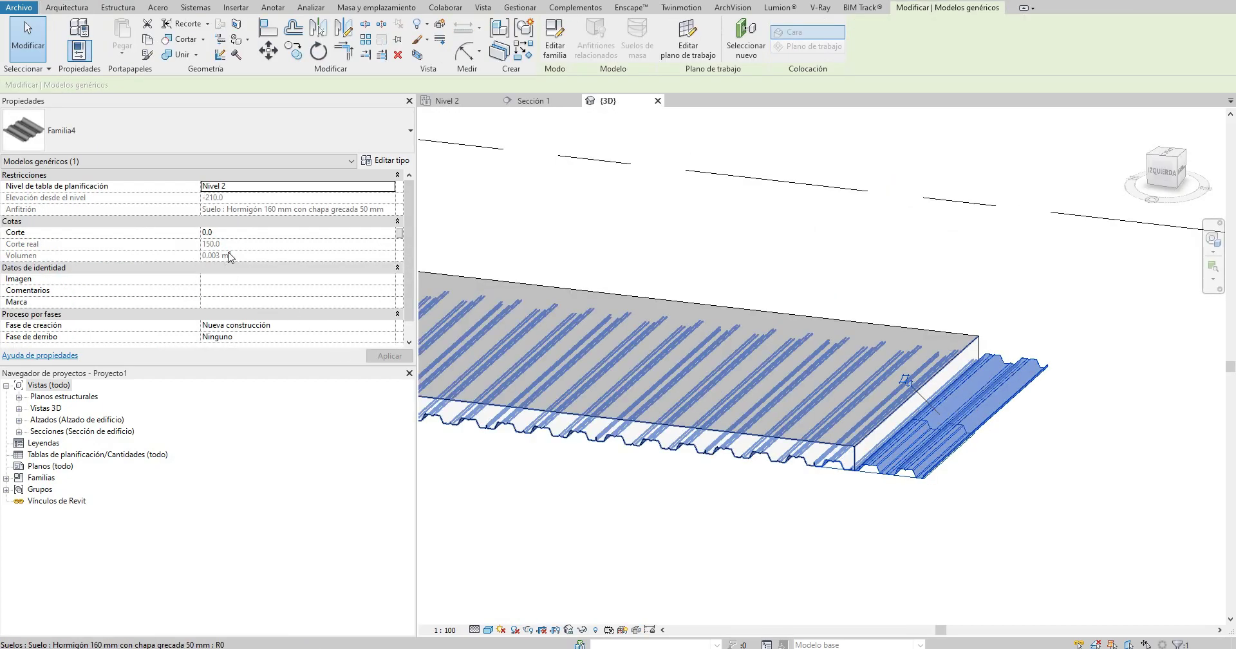
{"action": "left_click", "coordinate": [238, 233]}
{"action": "type", "text": "602"}
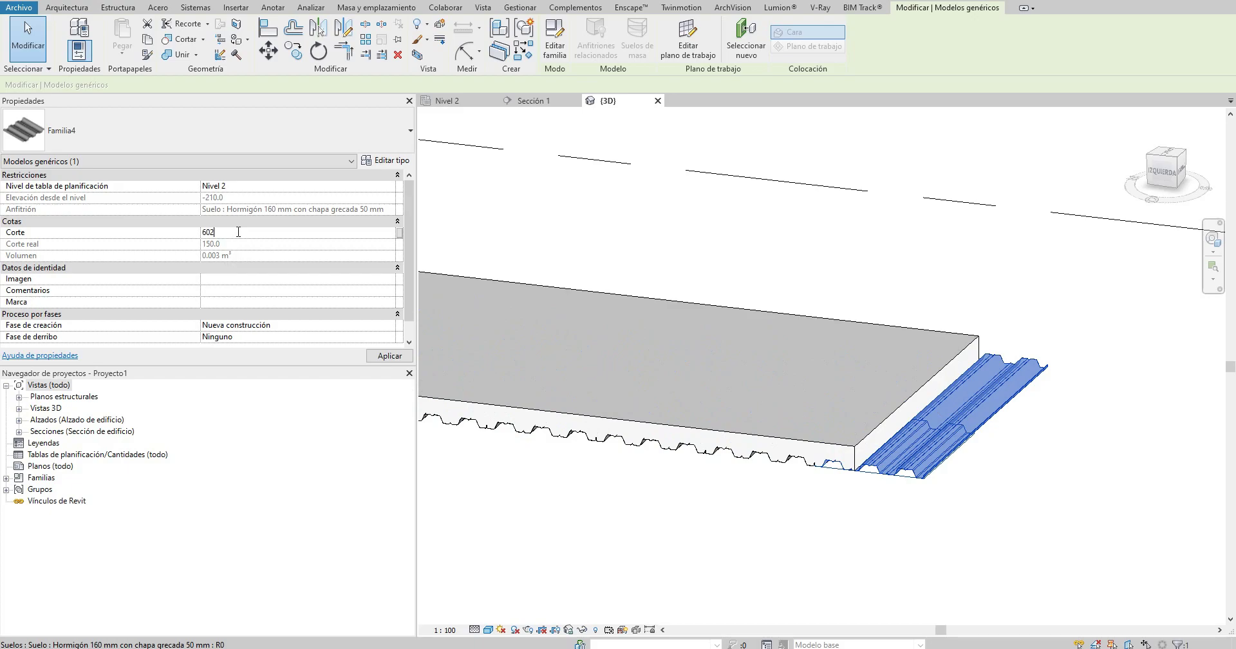
{"action": "left_click", "coordinate": [951, 488]}
{"action": "mouse_move", "coordinate": [952, 488]}
{"action": "middle_mouse_down", "text": "shift"}
{"action": "mouse_move", "coordinate": [966, 485]}
{"action": "mouse_move", "coordinate": [773, 481]}
{"action": "mouse_move", "coordinate": [952, 464]}
{"action": "middle_mouse_up", "text": "shift"}
{"action": "scroll", "coordinate": [856, 419], "scroll_direction": "up", "scroll_amount": 5}
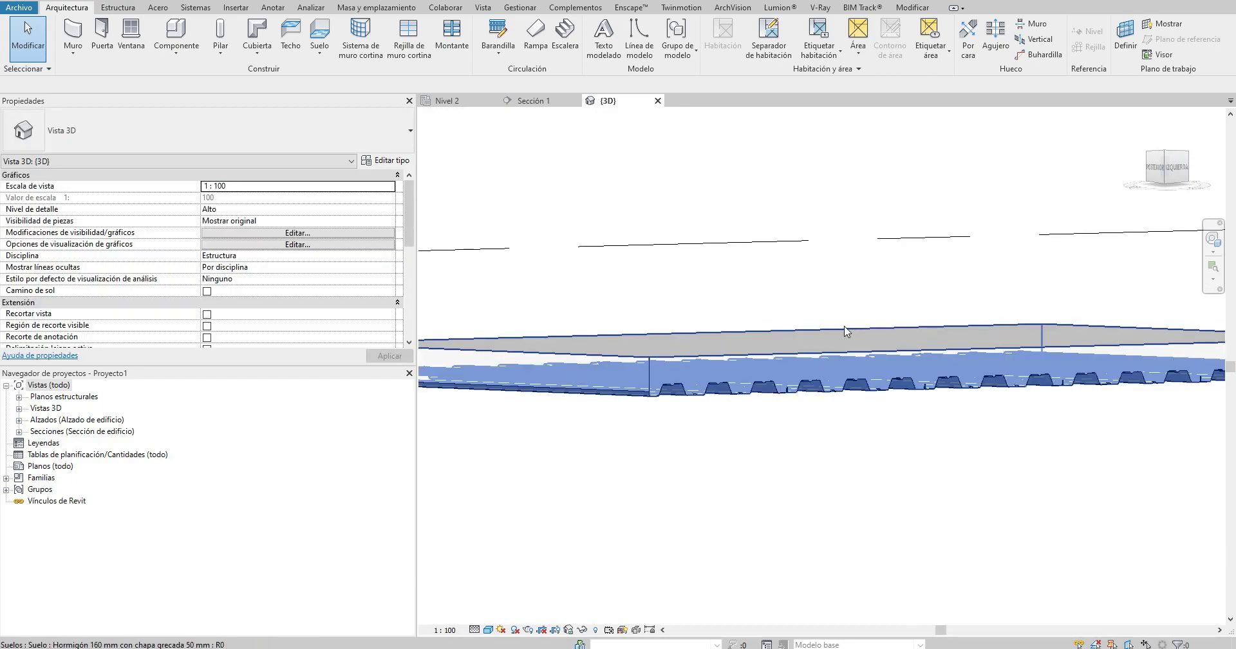
{"action": "left_click", "coordinate": [533, 101]}
Step: In the slab type's structure, delete the Plataforma estructural layer and set the concrete to 110 mm
{"action": "middle_click_drag", "start_coordinate": [734, 343], "coordinate": [894, 355]}
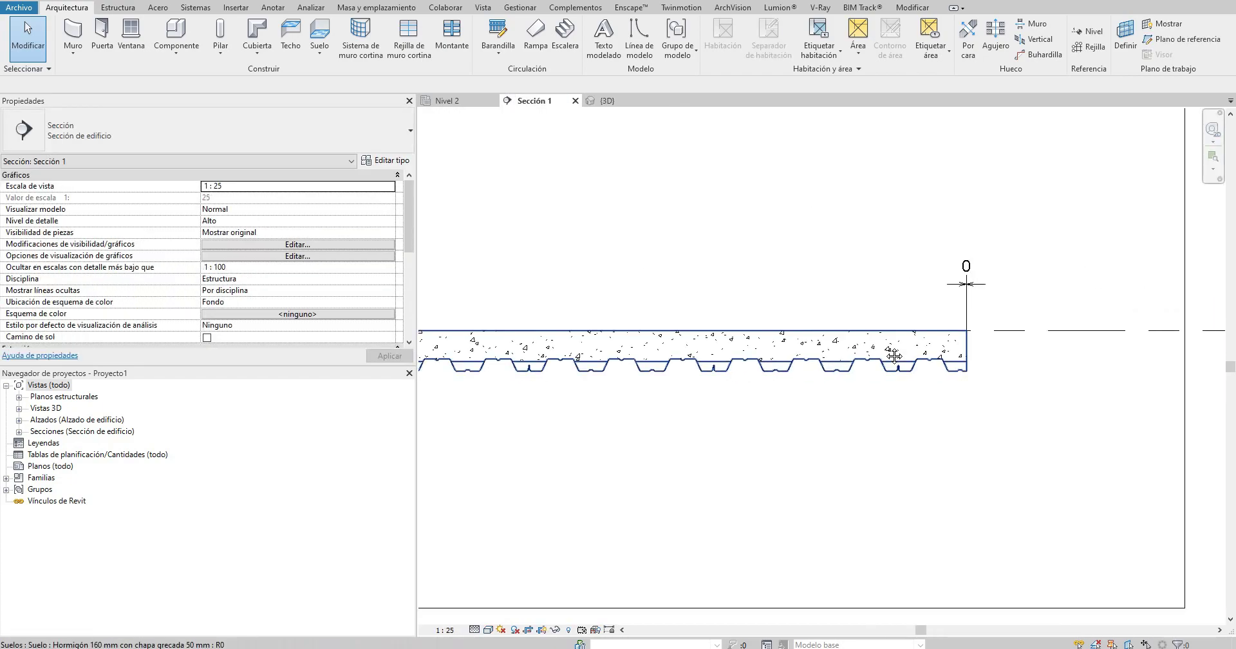
{"action": "left_click", "coordinate": [894, 355]}
{"action": "left_click", "coordinate": [385, 161]}
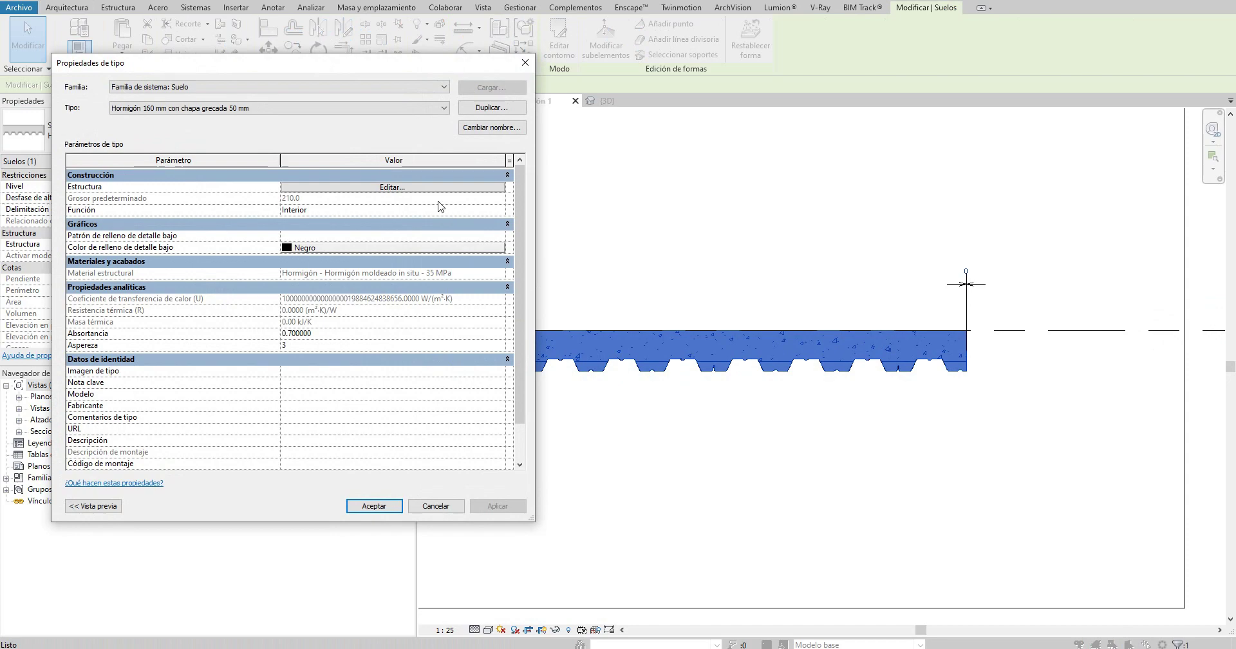
{"action": "left_click", "coordinate": [412, 192]}
{"action": "left_click", "coordinate": [122, 206]}
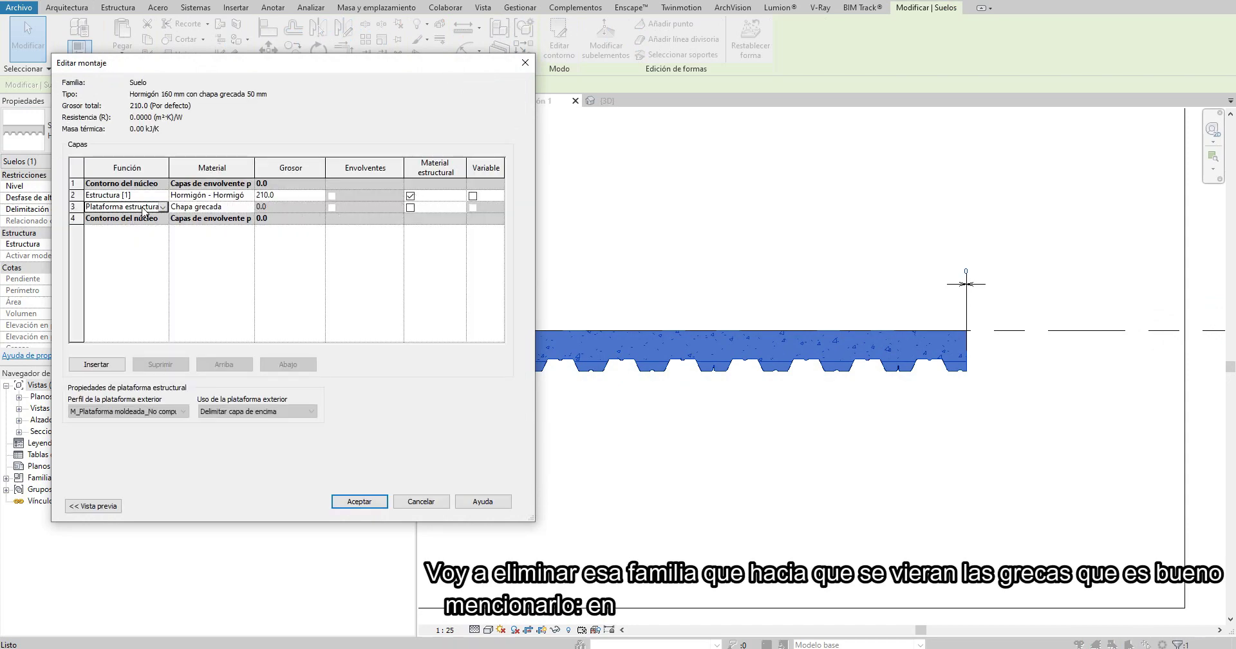
{"action": "left_click", "coordinate": [185, 365]}
{"action": "left_click", "coordinate": [290, 197]}
{"action": "type", "text": "110"}
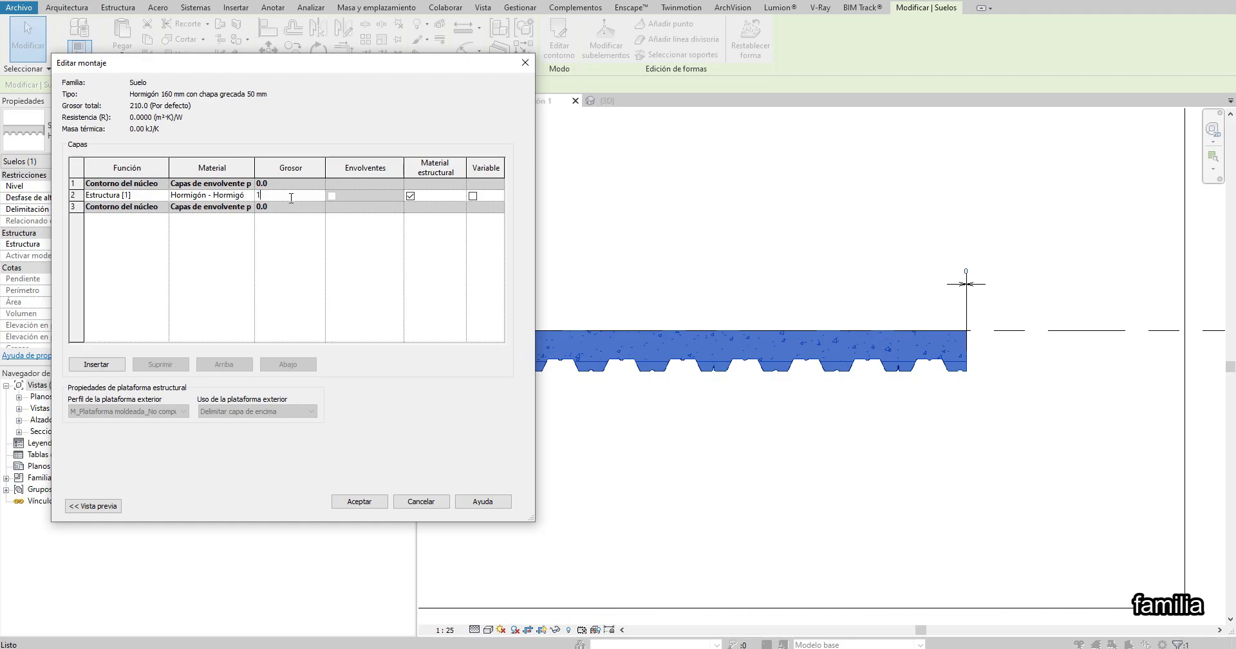
{"action": "left_click", "coordinate": [361, 501]}
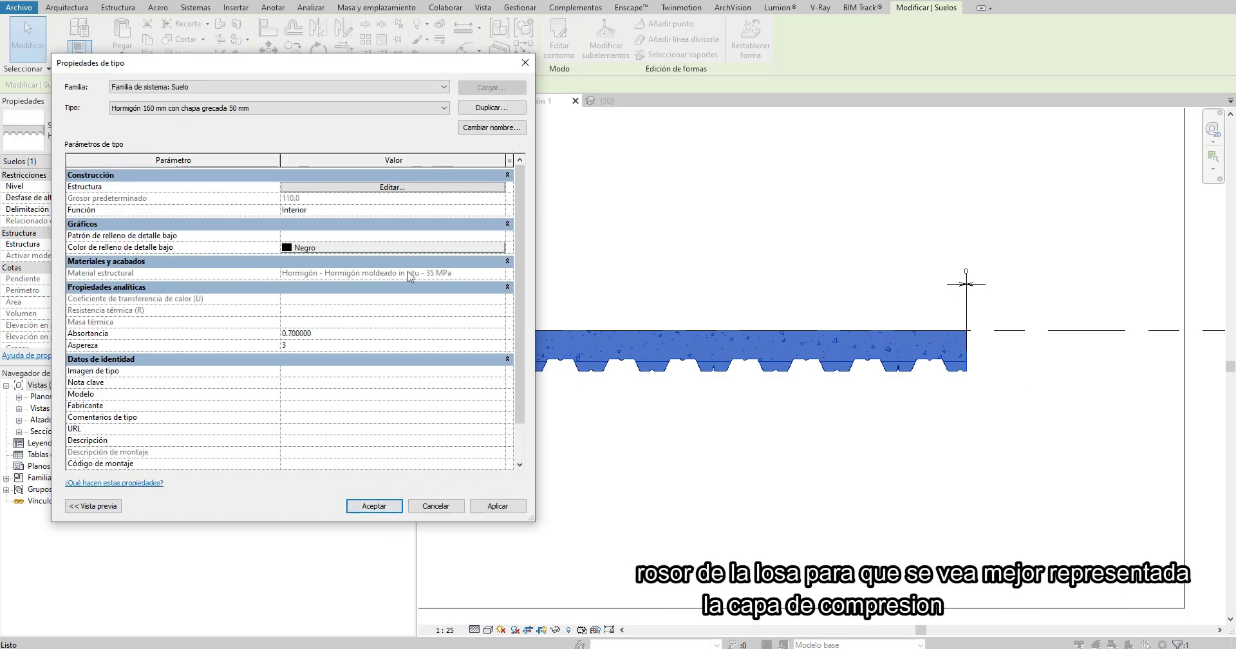
{"action": "left_click", "coordinate": [379, 506]}
Step: Clear the selection and switch to the {3D} view of the slab
{"action": "key", "text": "Escape"}
{"action": "scroll", "coordinate": [966, 345], "scroll_direction": "up", "scroll_amount": 3}
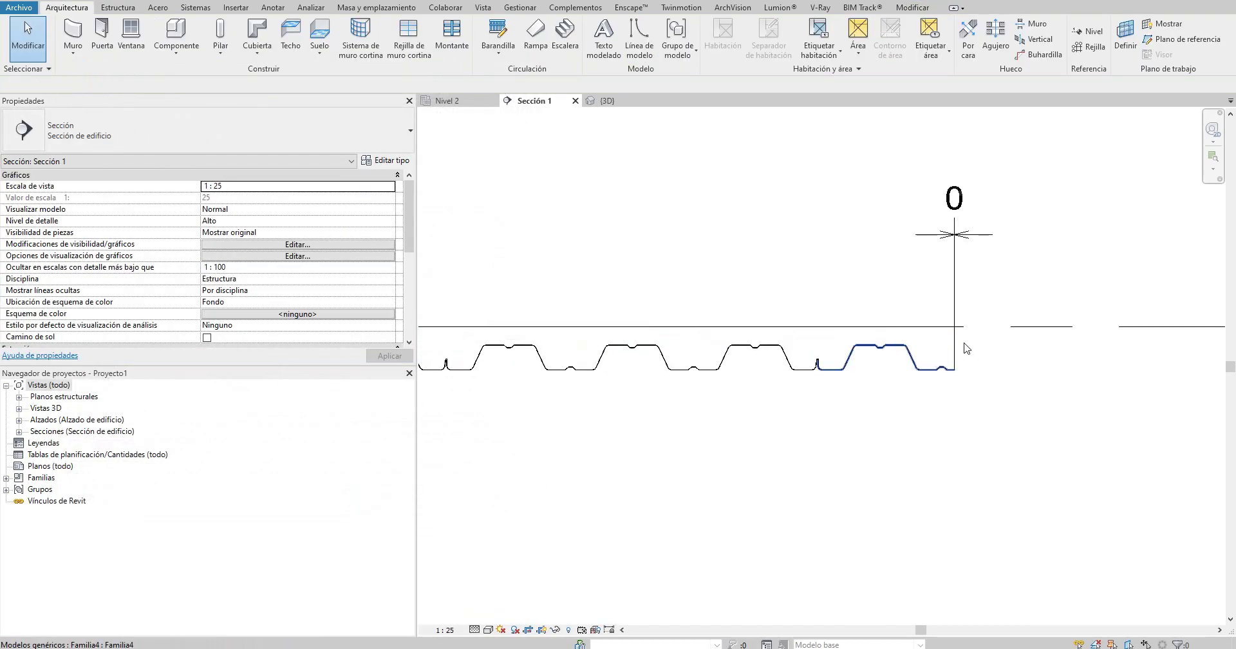
{"action": "scroll", "coordinate": [961, 259], "scroll_direction": "up", "scroll_amount": 2}
{"action": "left_click", "coordinate": [962, 260]}
{"action": "key", "text": "Escape"}
{"action": "scroll", "coordinate": [897, 361], "scroll_direction": "down", "scroll_amount": 3}
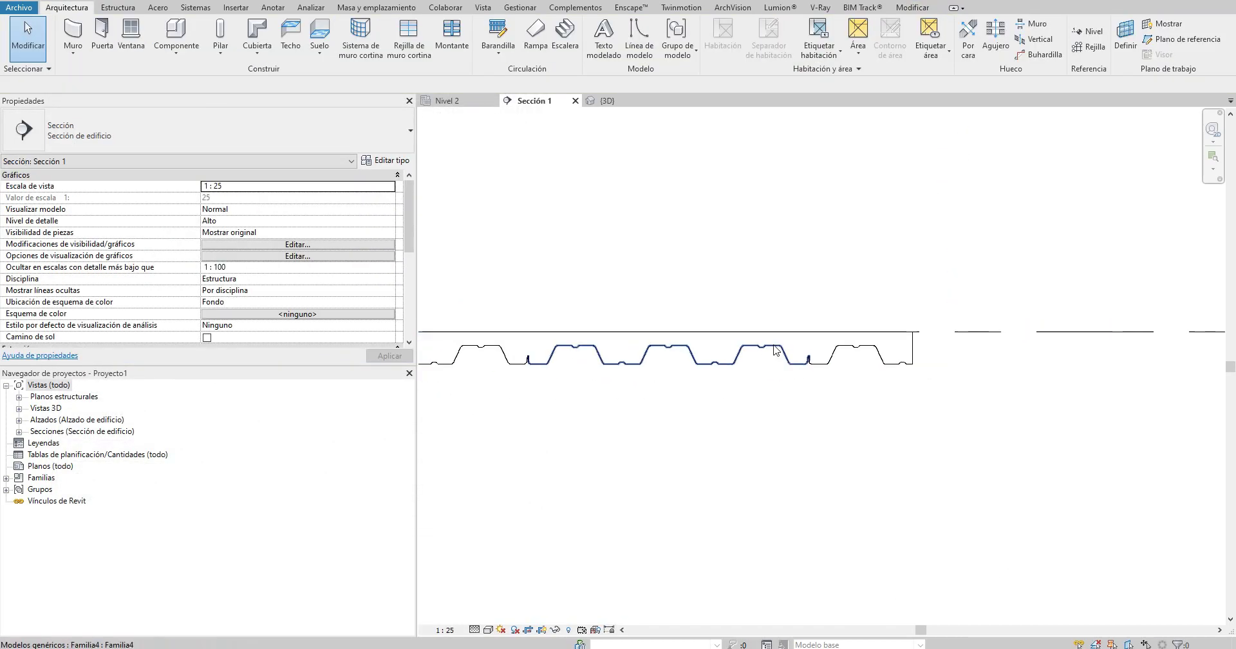
{"action": "scroll", "coordinate": [873, 379], "scroll_direction": "down", "scroll_amount": 2}
{"action": "key", "text": "ctrl+Tab"}
{"action": "middle_click_drag", "start_coordinate": [721, 284], "coordinate": [783, 488], "text": "shift"}
{"action": "scroll", "coordinate": [784, 488], "scroll_direction": "down", "scroll_amount": 5}
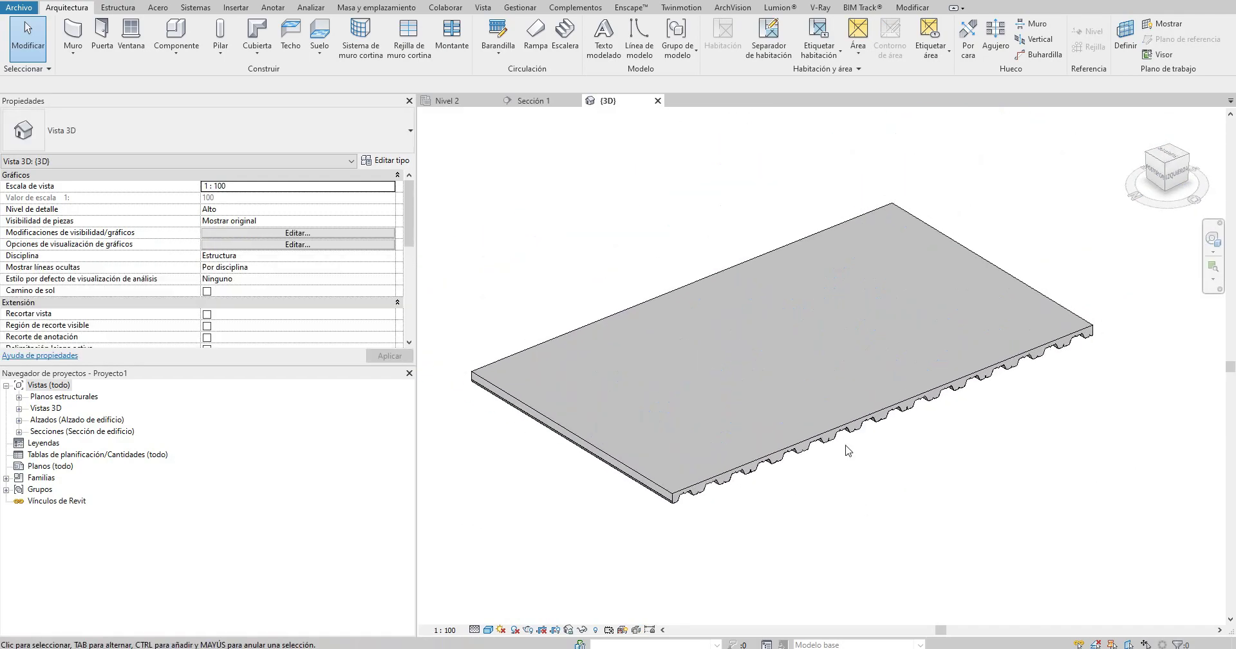
Step: Start area reinforcement on the slab and sketch a rectangular boundary over it from above
{"action": "left_click", "coordinate": [800, 254]}
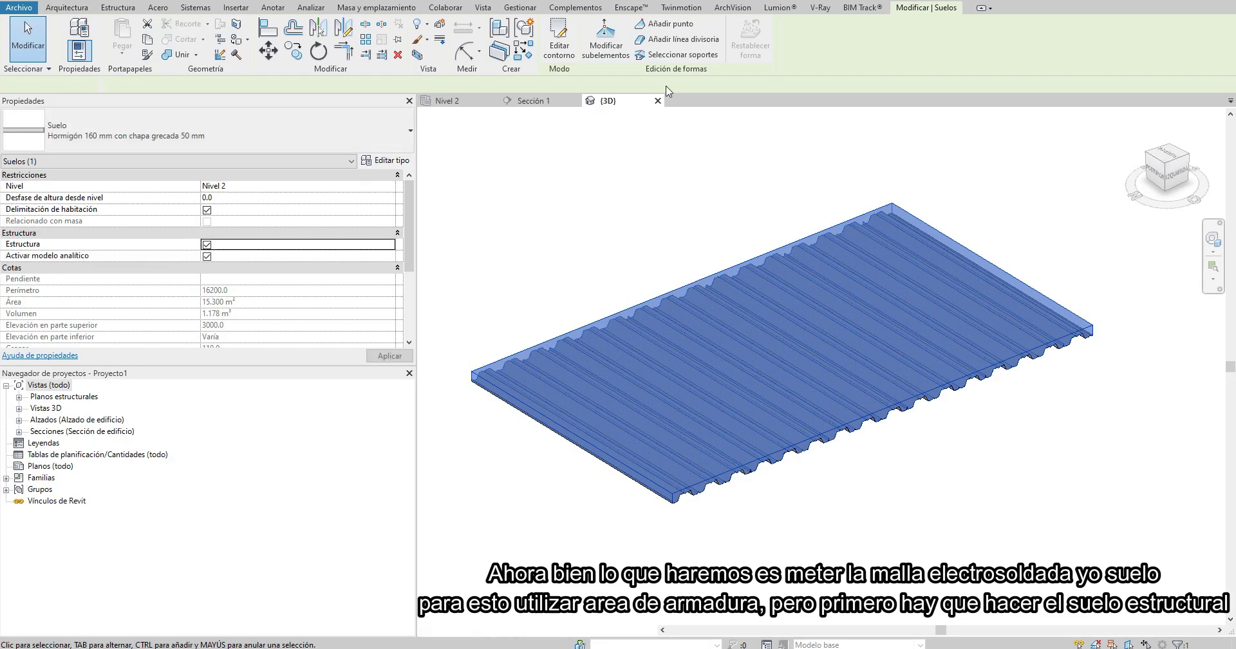
{"action": "left_click", "coordinate": [864, 38]}
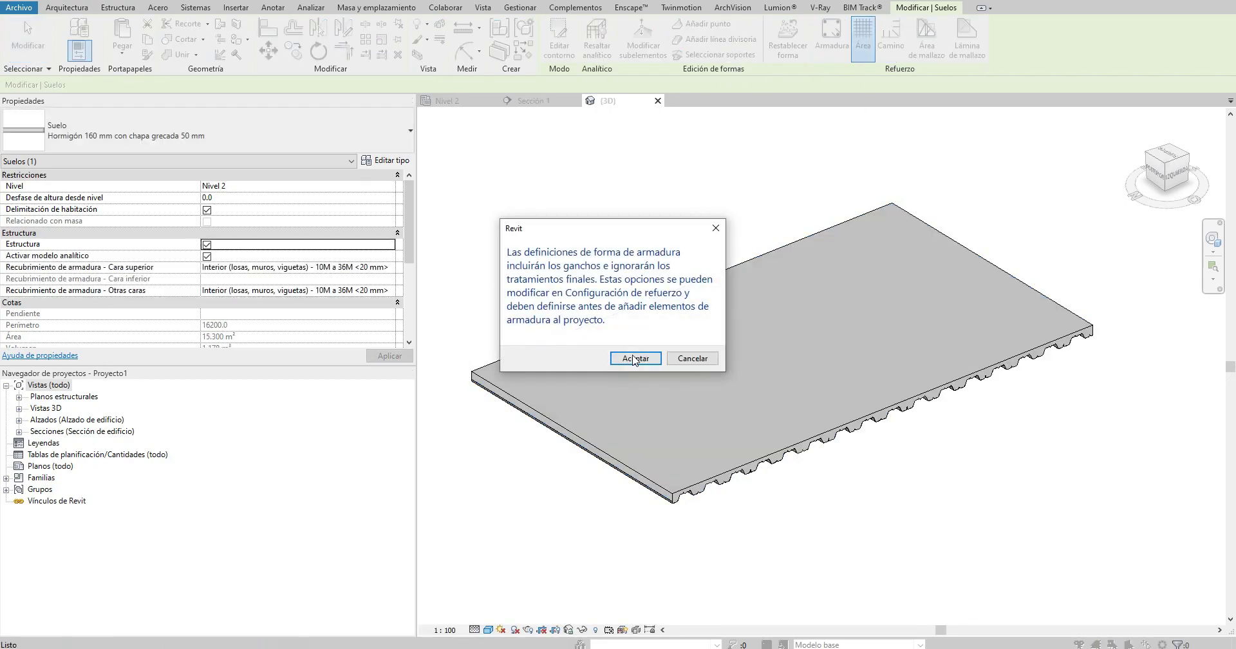
{"action": "left_click", "coordinate": [635, 359]}
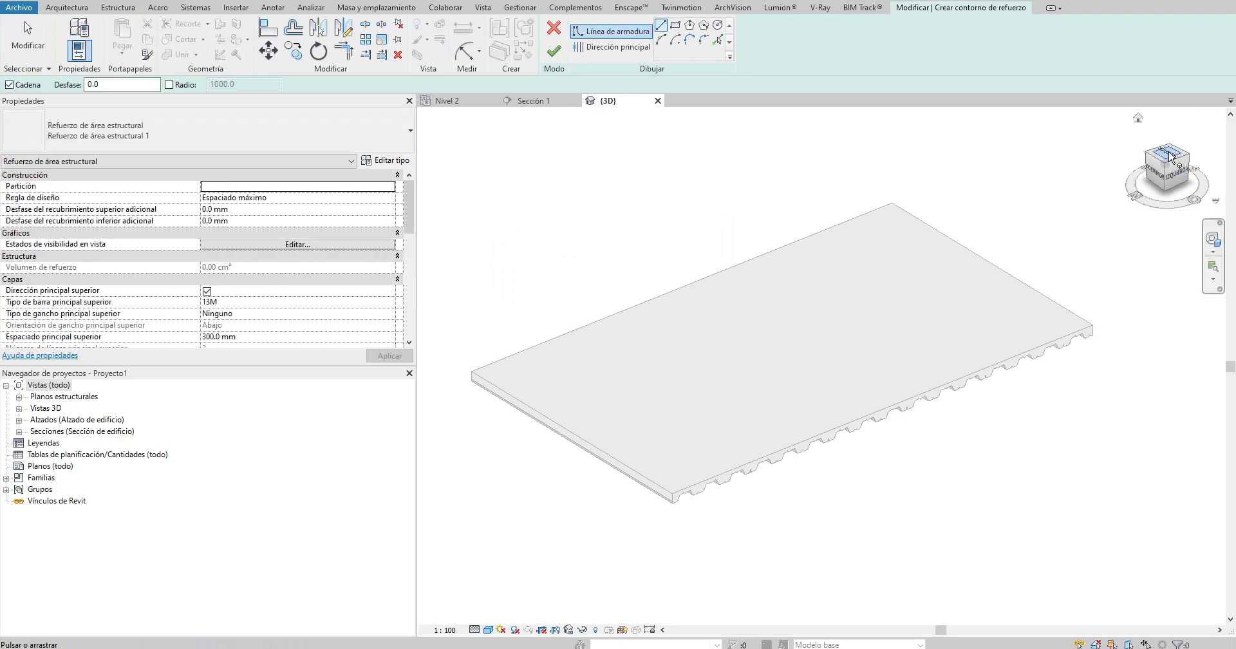
{"action": "left_click", "coordinate": [1169, 155]}
{"action": "key", "text": "r"}
{"action": "key", "text": "c"}
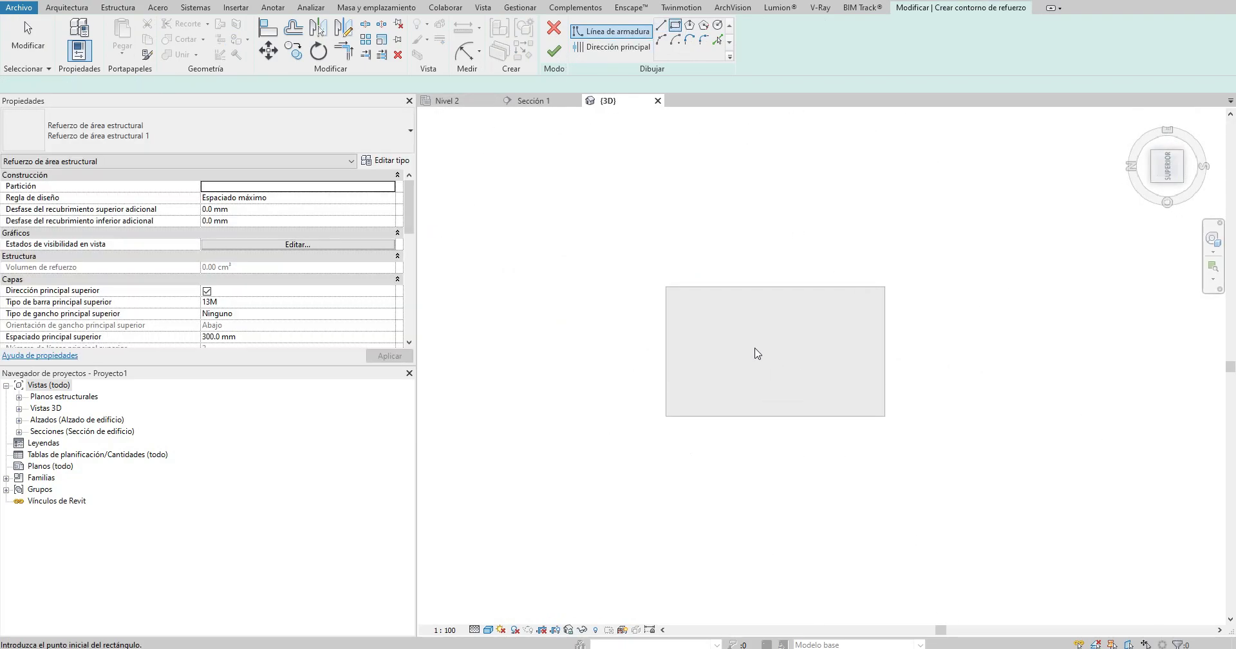
{"action": "left_click", "coordinate": [613, 245]}
{"action": "scroll", "coordinate": [944, 433], "scroll_direction": "down", "scroll_amount": 2}
{"action": "scroll", "coordinate": [878, 400], "scroll_direction": "up", "scroll_amount": 2}
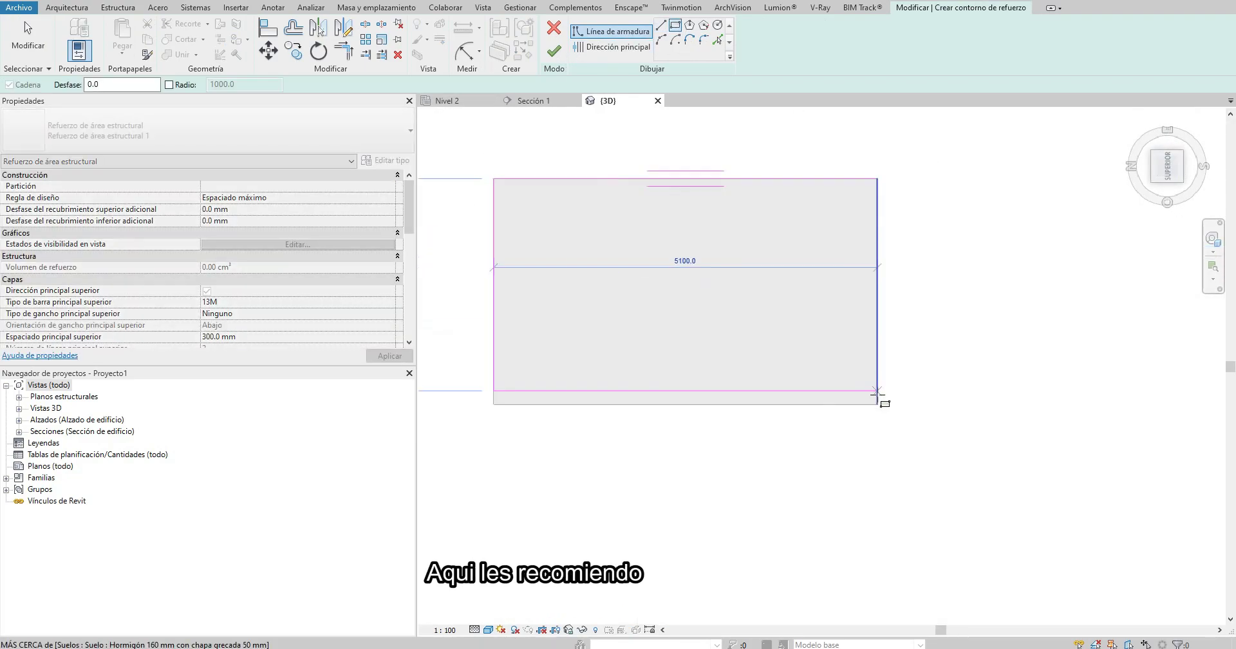
{"action": "scroll", "coordinate": [880, 404], "scroll_direction": "up", "scroll_amount": 2}
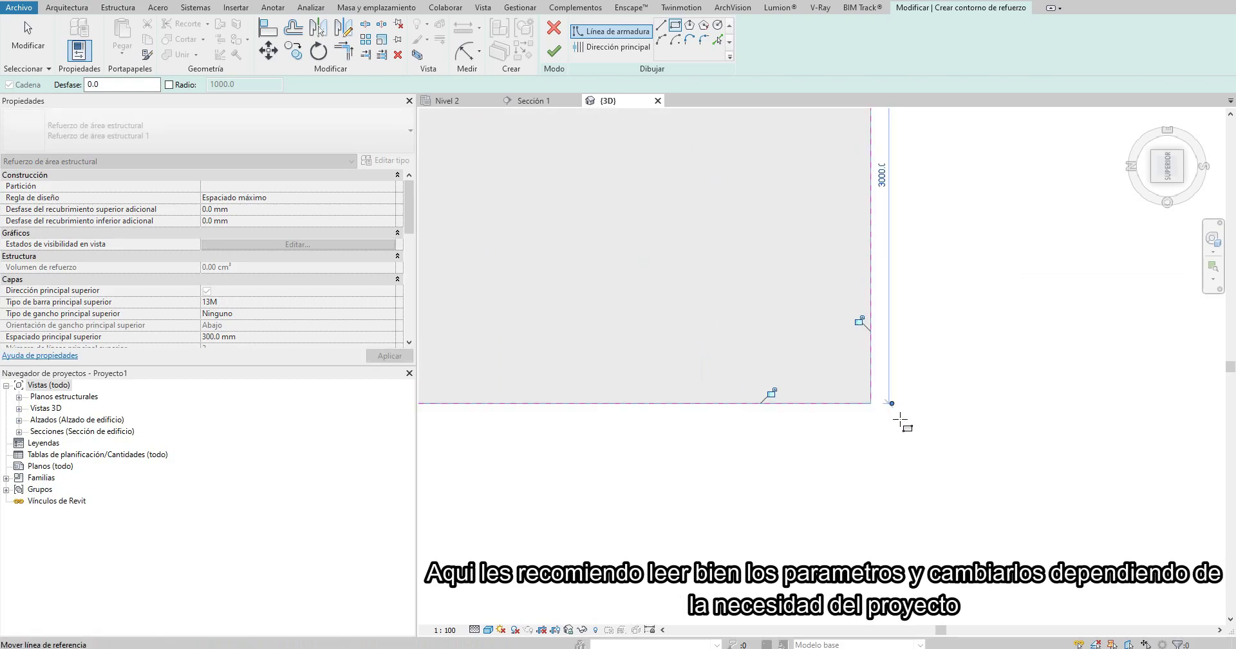
{"action": "left_click", "coordinate": [946, 442]}
{"action": "left_click", "coordinate": [35, 58]}
{"action": "scroll", "coordinate": [267, 302], "scroll_direction": "down", "scroll_amount": 1}
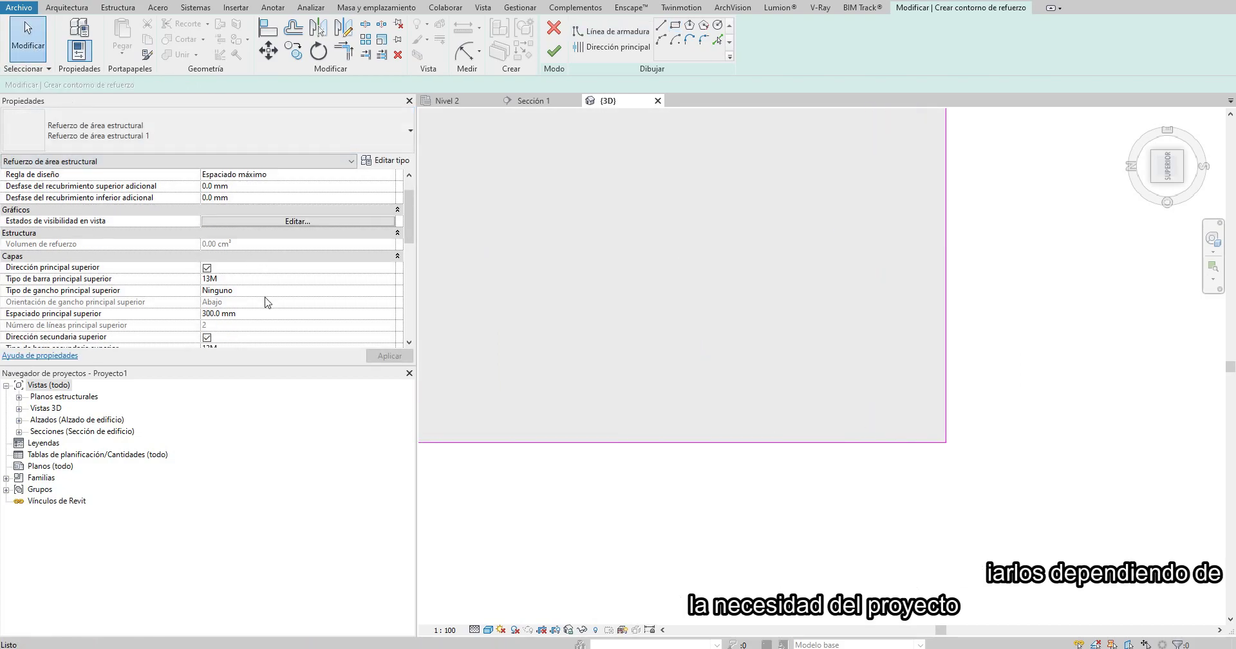
Step: Set top major and minor bars to 10M at 100 mm and turn off bottom bars
{"action": "left_click", "coordinate": [386, 278]}
{"action": "type", "text": "100"}
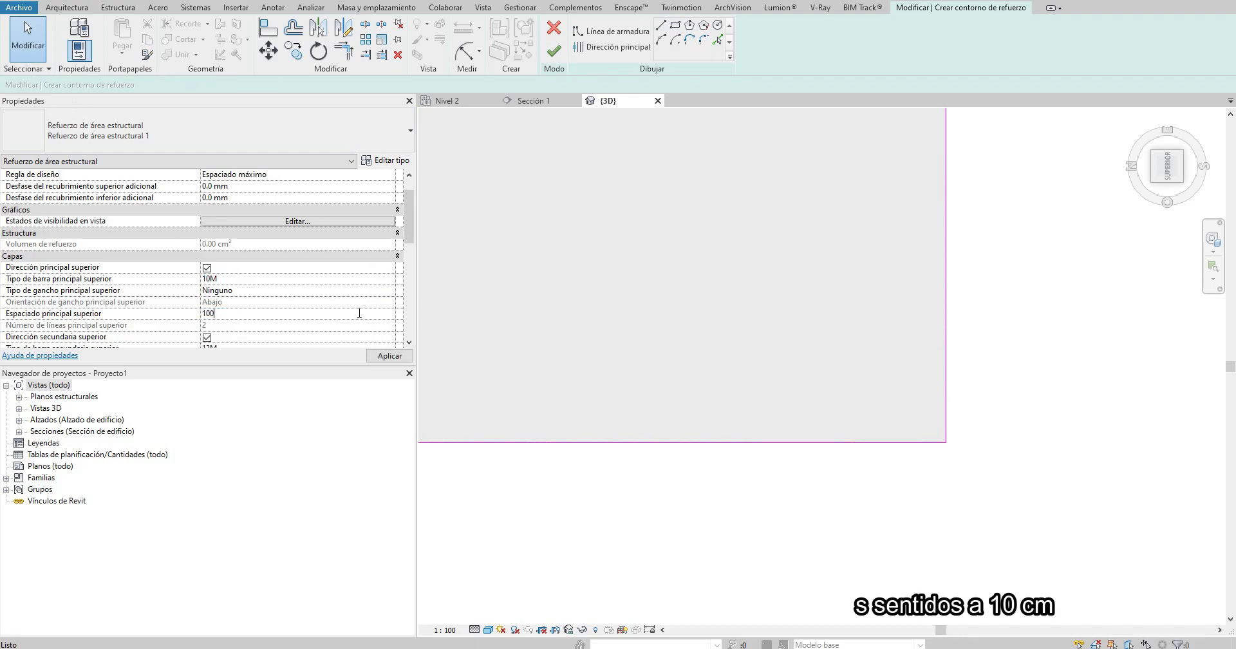
{"action": "left_click", "coordinate": [333, 348]}
{"action": "left_click", "coordinate": [390, 336]}
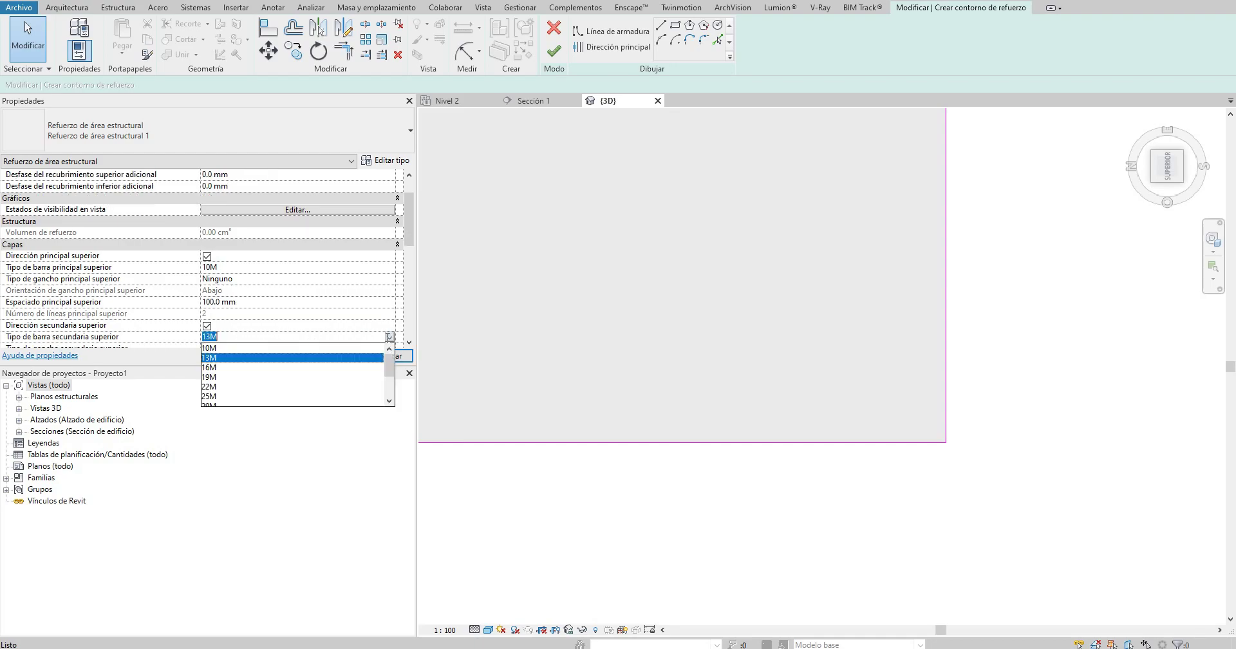
{"action": "left_click", "coordinate": [224, 349]}
{"action": "scroll", "coordinate": [251, 283], "scroll_direction": "down", "scroll_amount": 2}
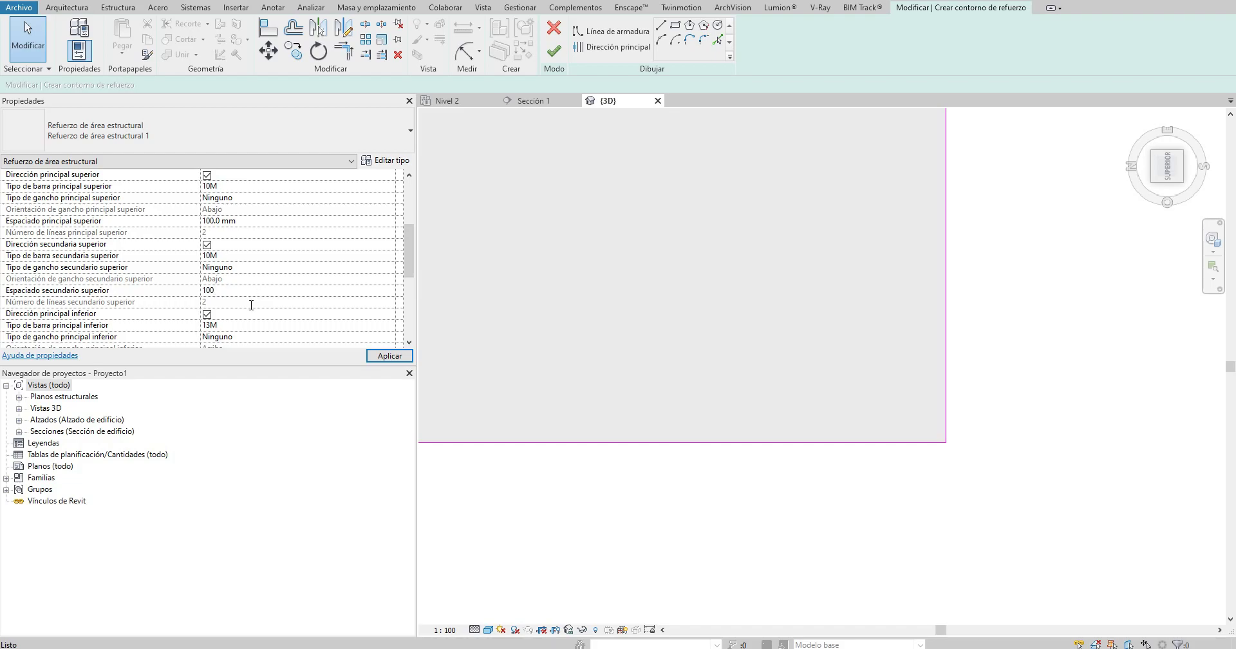
{"action": "left_click", "coordinate": [207, 315]}
{"action": "scroll", "coordinate": [251, 307], "scroll_direction": "down", "scroll_amount": 2}
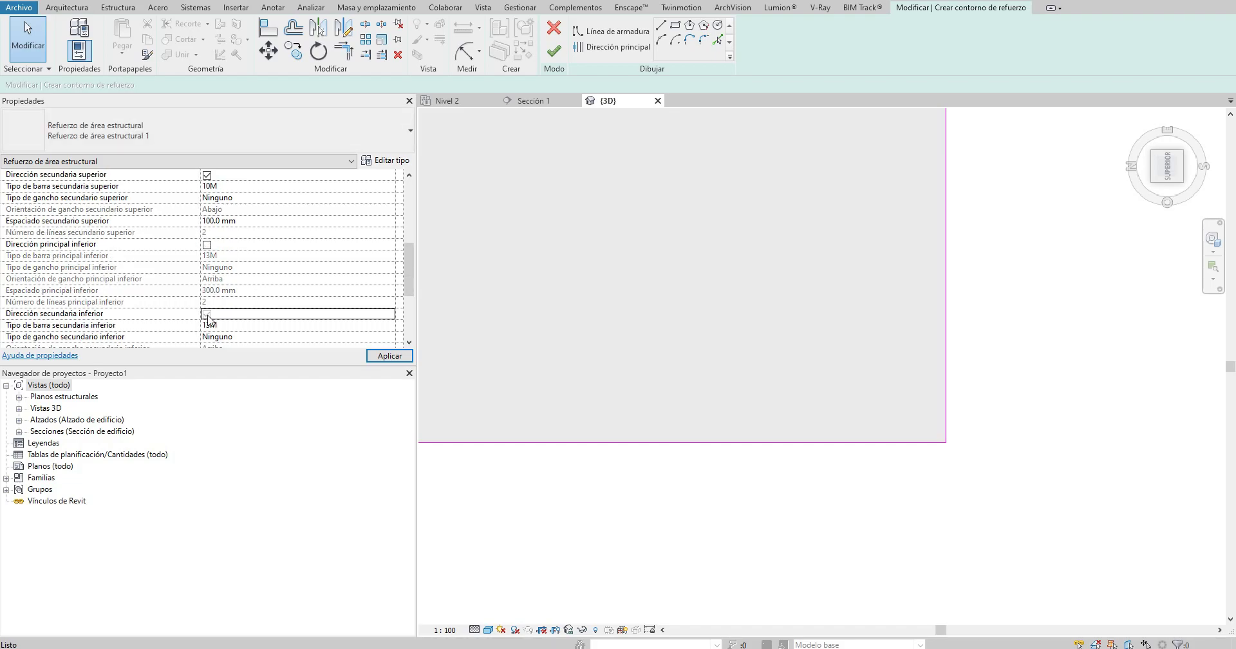
{"action": "scroll", "coordinate": [665, 480], "scroll_direction": "down", "scroll_amount": 2}
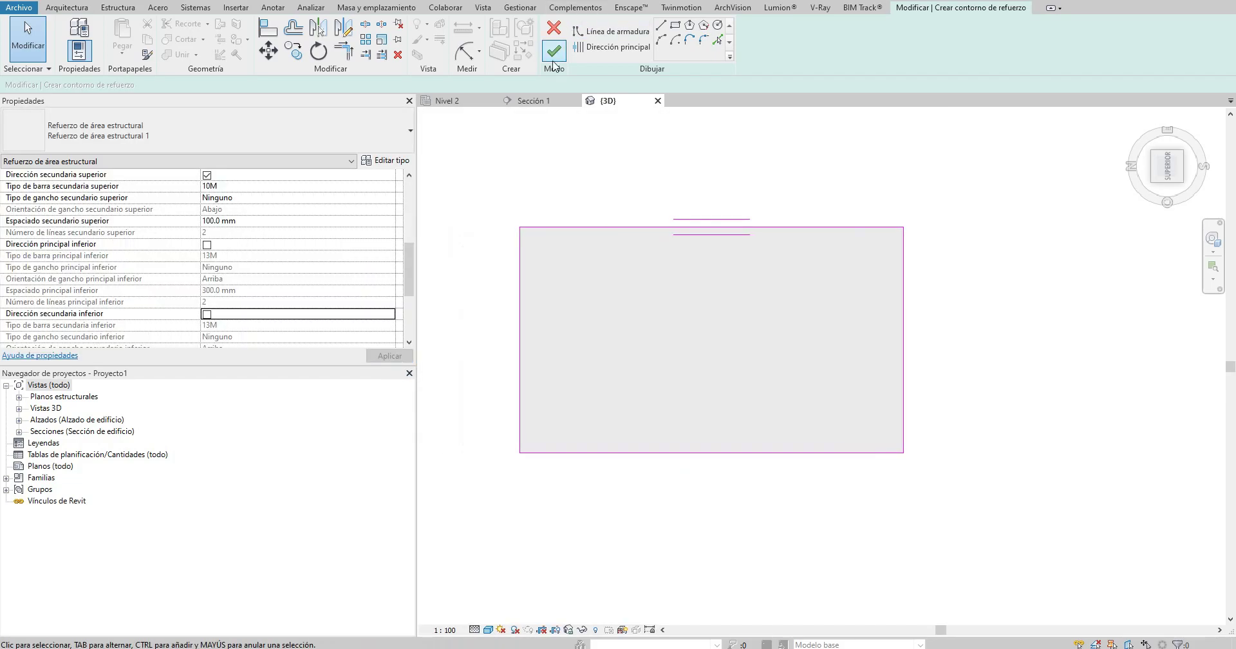
Step: Finish the area reinforcement and inspect the top rebar in Sección 1
{"action": "left_click", "coordinate": [534, 102]}
{"action": "scroll", "coordinate": [706, 348], "scroll_direction": "up", "scroll_amount": 3}
{"action": "scroll", "coordinate": [530, 365], "scroll_direction": "up", "scroll_amount": 2}
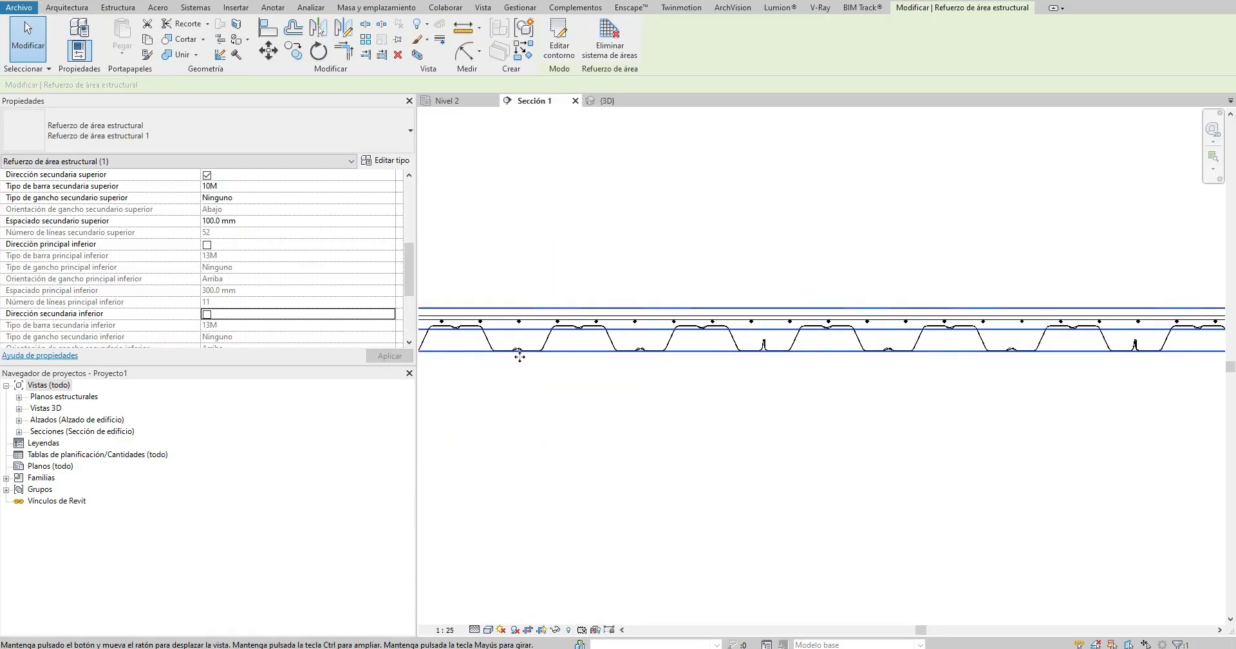
{"action": "left_click", "coordinate": [649, 419]}
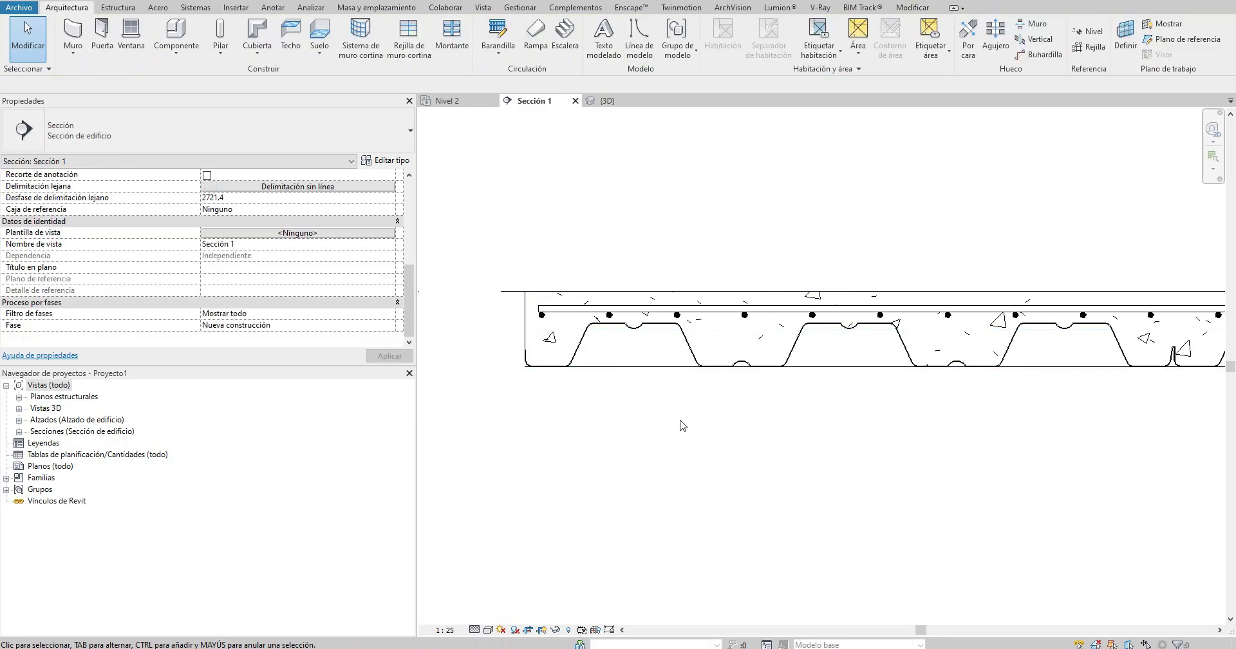
{"action": "scroll", "coordinate": [793, 432], "scroll_direction": "down", "scroll_amount": 2}
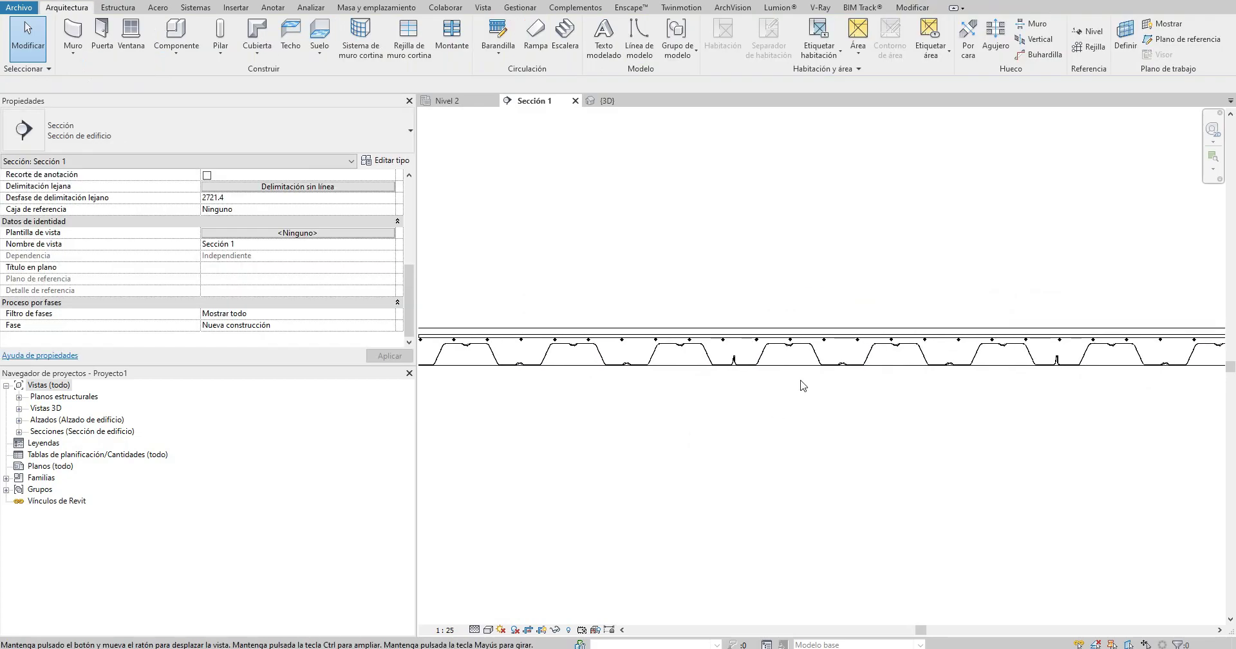
Step: Return to the {3D} view and select the slab
{"action": "left_click", "coordinate": [609, 101]}
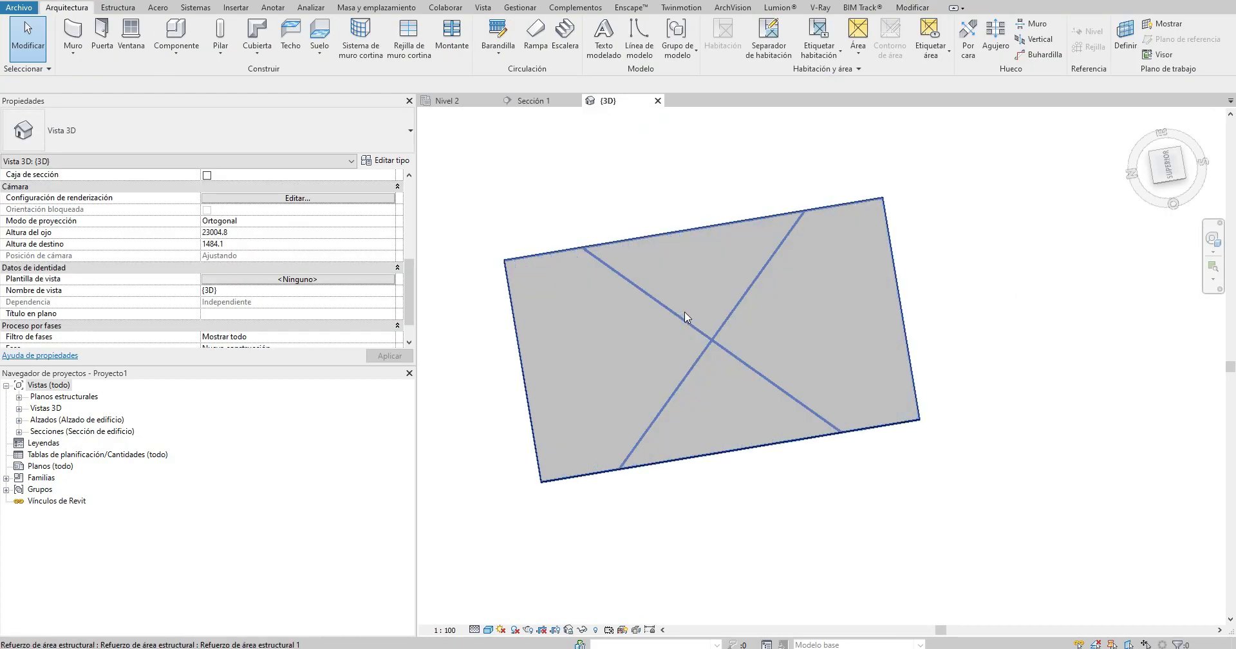
{"action": "left_click", "coordinate": [732, 258]}
{"action": "mouse_move", "coordinate": [731, 259]}
{"action": "middle_mouse_down", "text": "shift"}
{"action": "mouse_move", "coordinate": [764, 287]}
{"action": "mouse_move", "coordinate": [543, 232]}
{"action": "middle_mouse_up", "text": "shift"}
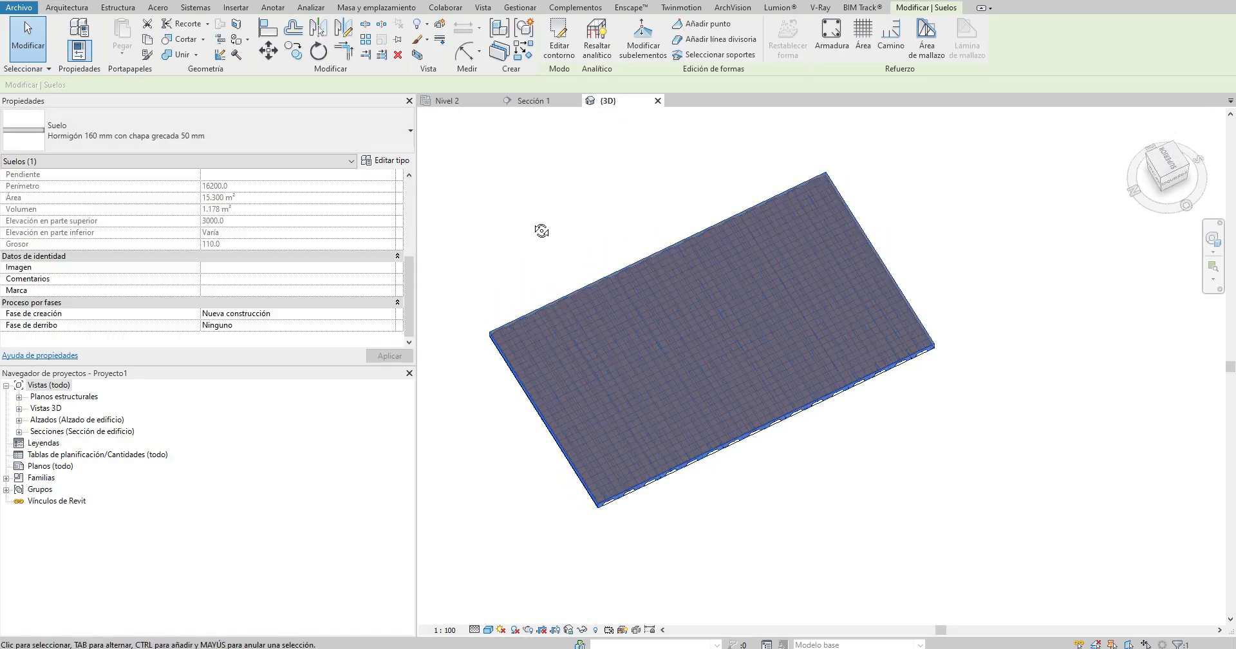
Step: Override the slab's graphics in the 3D view to brown with 40 surface transparency
{"action": "right_click", "coordinate": [610, 187]}
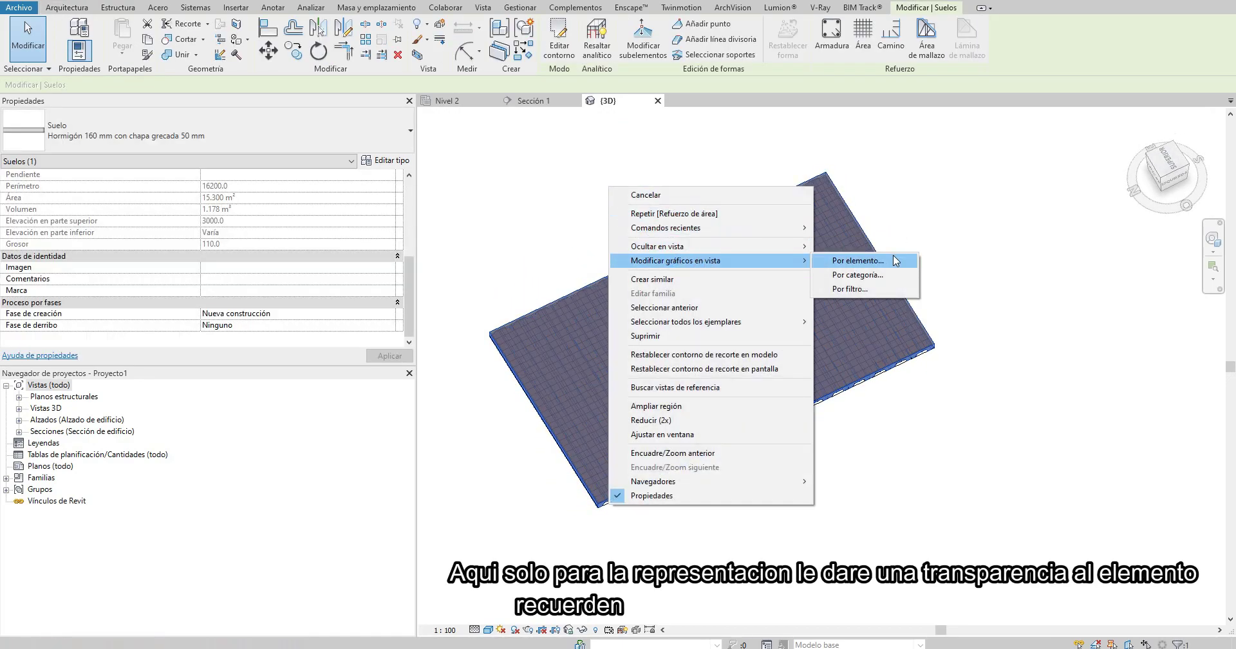
{"action": "left_click", "coordinate": [889, 262]}
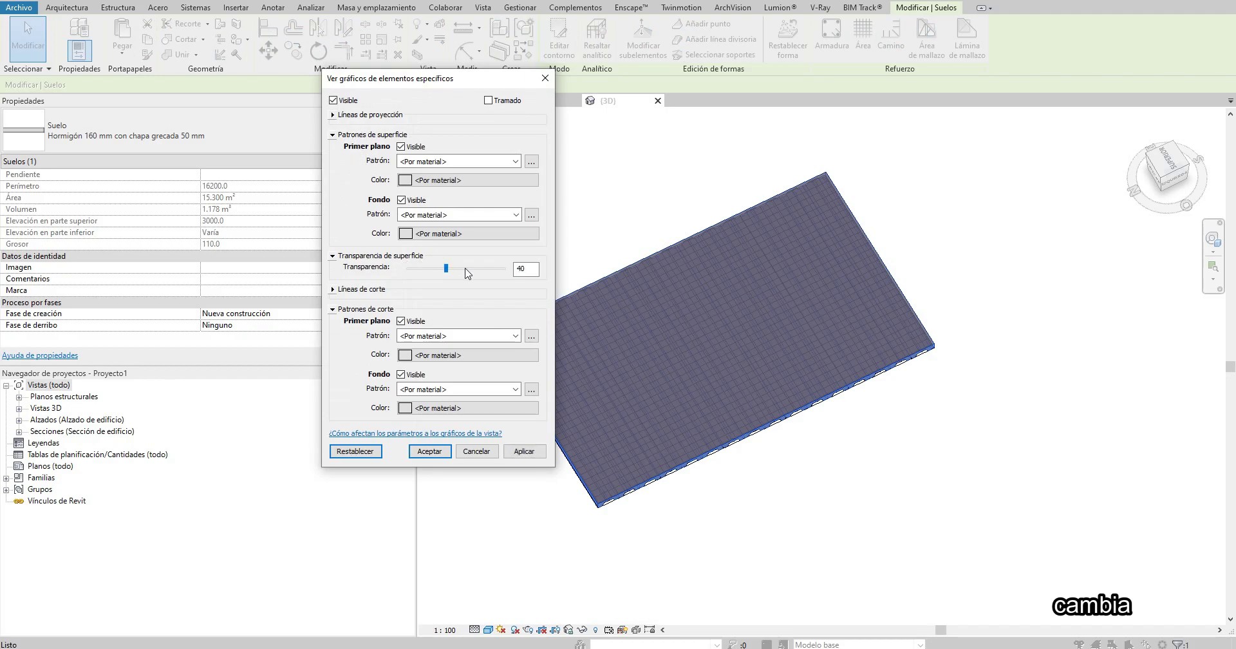
{"action": "left_click", "coordinate": [524, 451]}
{"action": "left_click", "coordinate": [430, 451]}
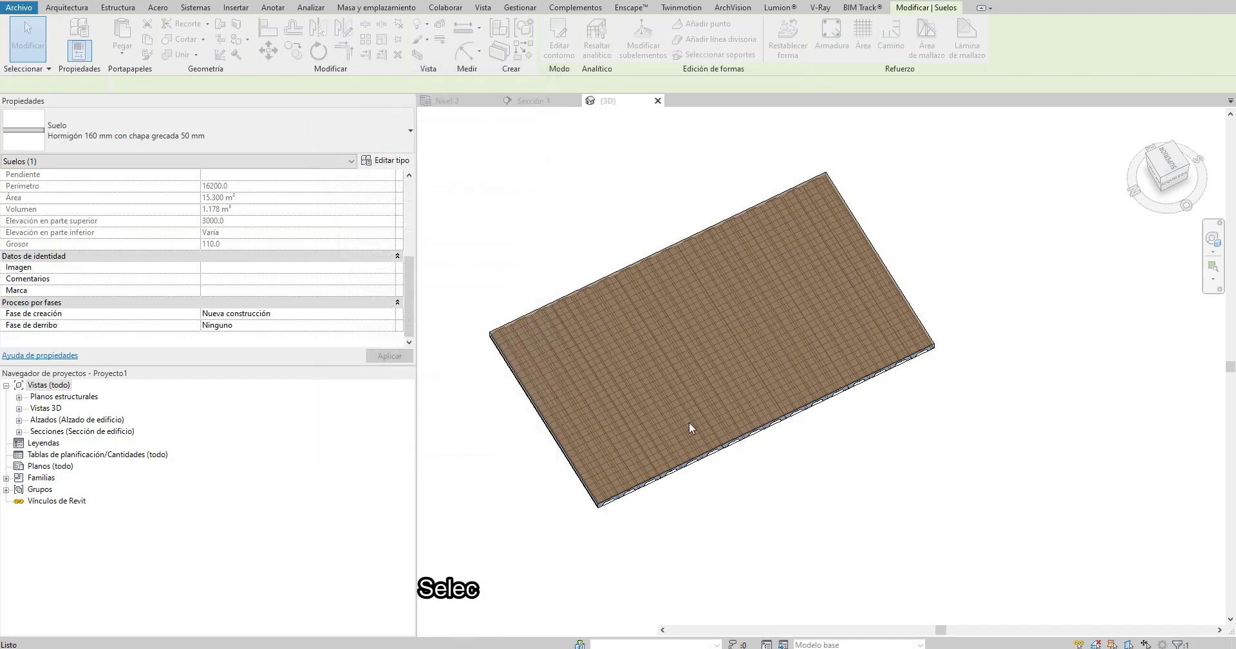
Step: Hide the area reinforcement symbol in the 3D view with EH
{"action": "left_click", "coordinate": [766, 483]}
{"action": "scroll", "coordinate": [777, 485], "scroll_direction": "up", "scroll_amount": 2}
{"action": "scroll", "coordinate": [800, 381], "scroll_direction": "up", "scroll_amount": 2}
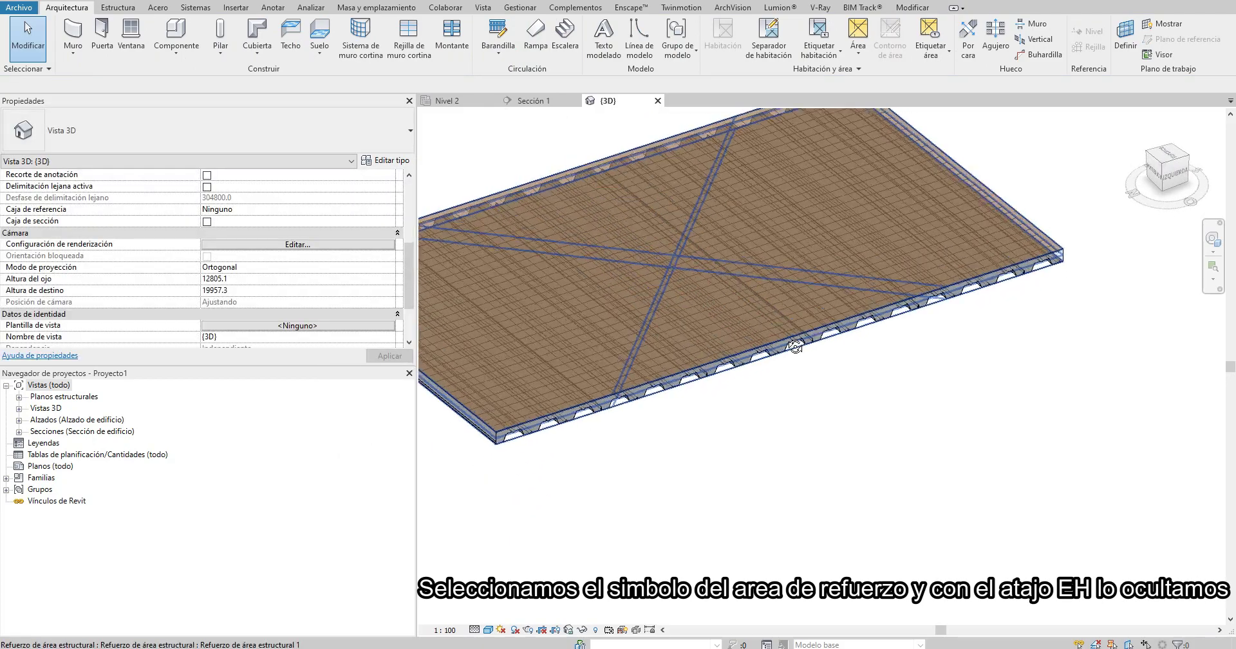
{"action": "scroll", "coordinate": [801, 367], "scroll_direction": "up", "scroll_amount": 3}
{"action": "left_click", "coordinate": [799, 360]}
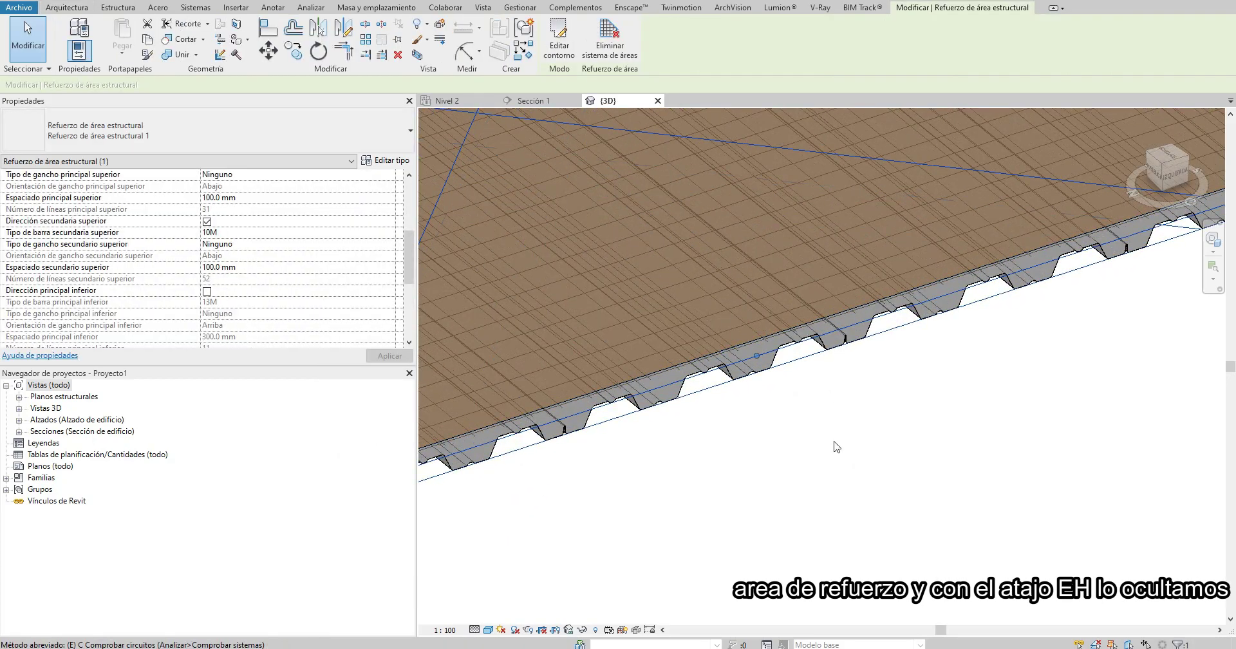
{"action": "key", "text": "e"}
{"action": "key", "text": "h"}
Step: Select both 10M rebar sets together
{"action": "scroll", "coordinate": [779, 318], "scroll_direction": "up", "scroll_amount": 3}
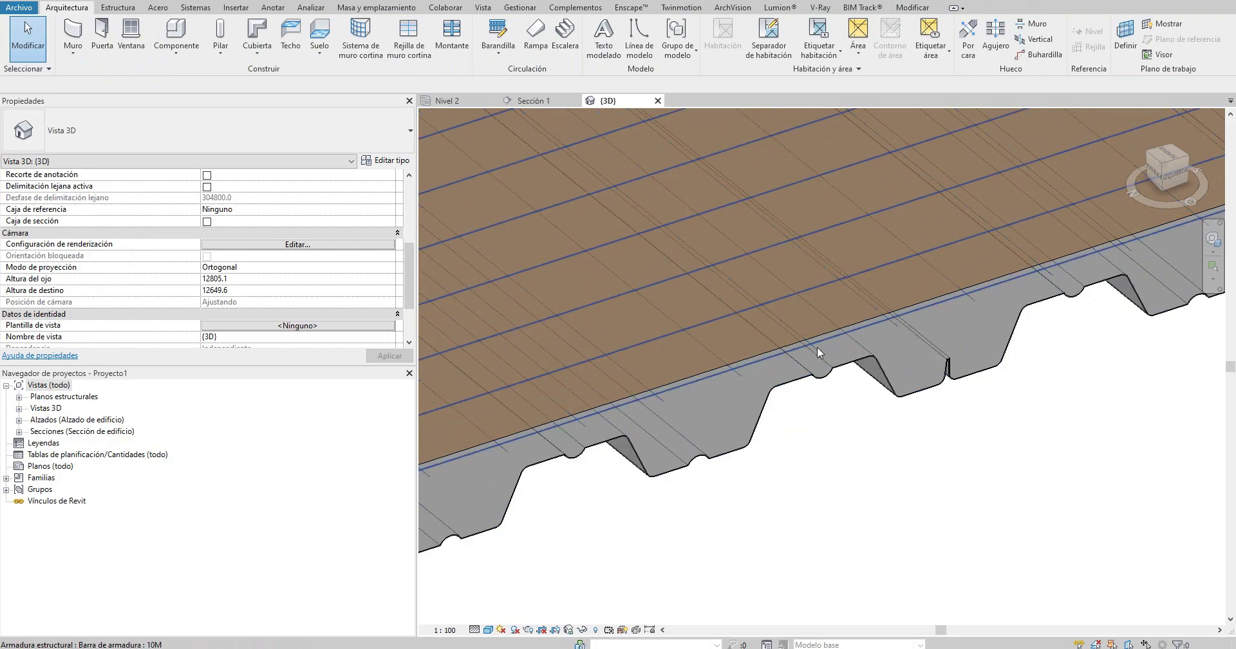
{"action": "left_click", "coordinate": [821, 352]}
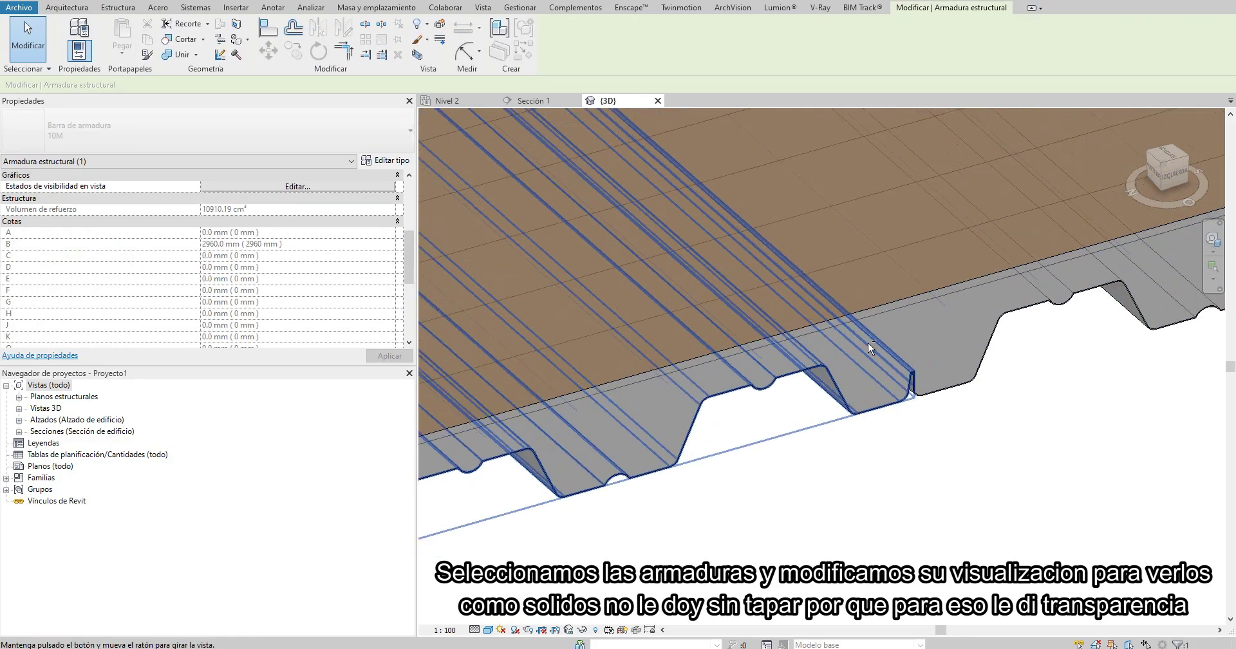
{"action": "middle_click_drag", "start_coordinate": [868, 341], "coordinate": [948, 237], "text": "shift"}
{"action": "left_click", "coordinate": [947, 238], "text": "ctrl"}
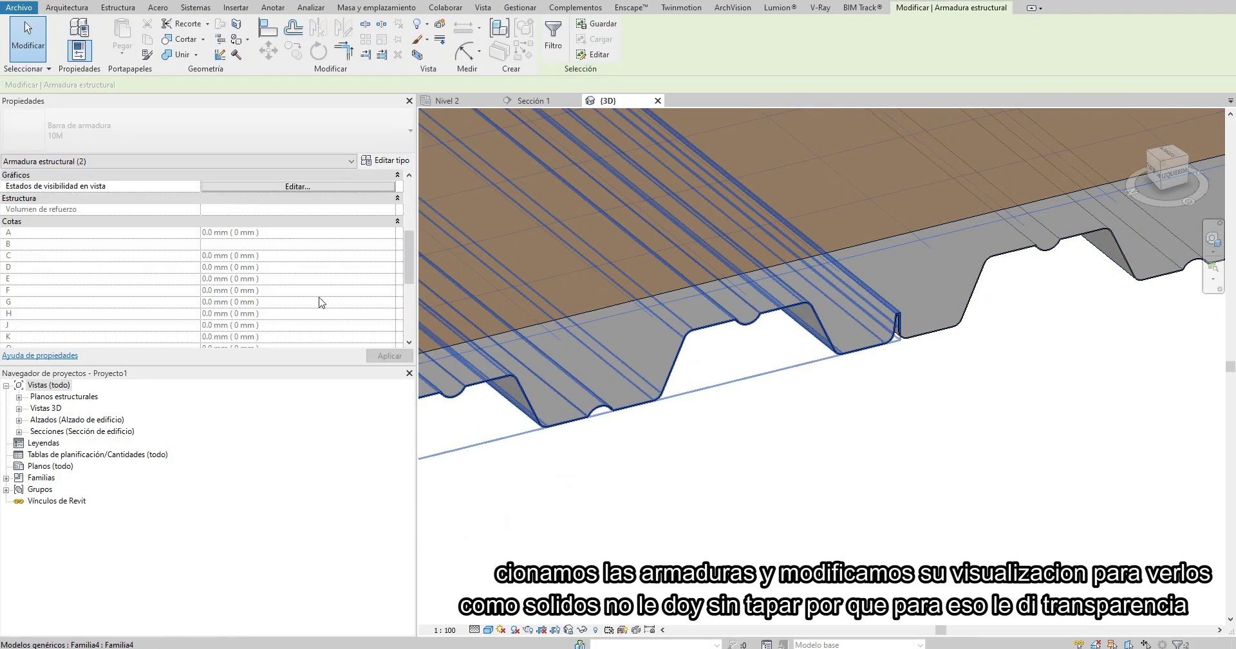
{"action": "scroll", "coordinate": [288, 208], "scroll_direction": "up", "scroll_amount": 1}
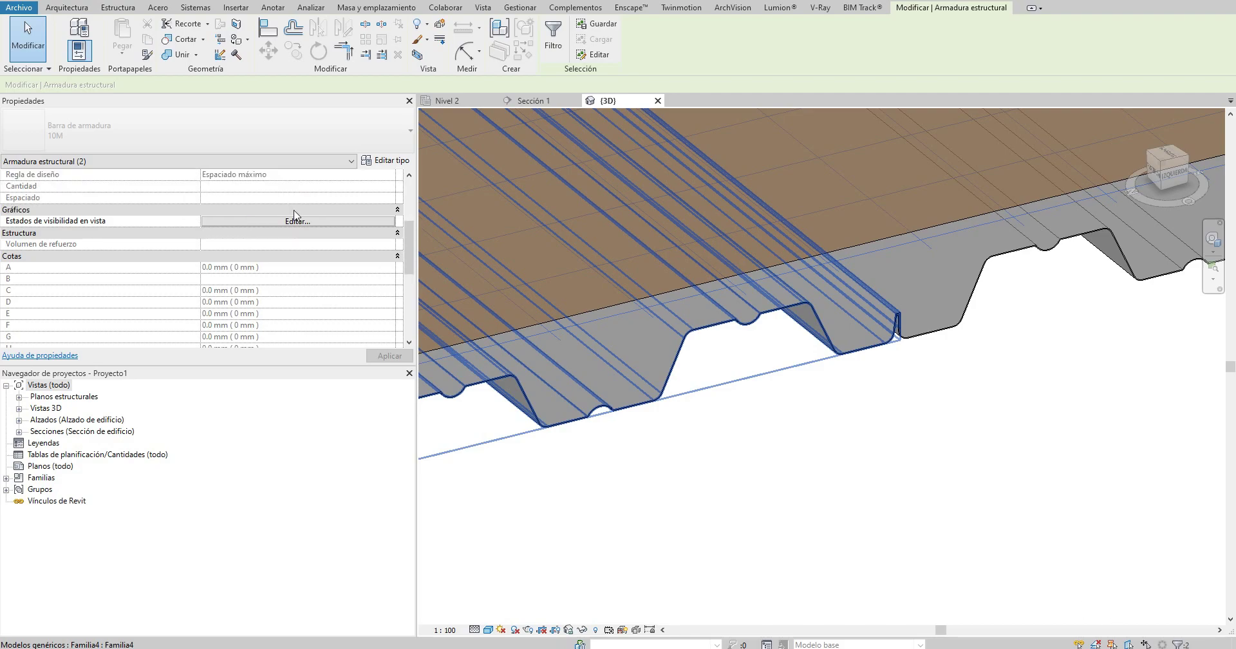
Step: Tick Ver como sólido for {3D} in both rebar sets' view visibility states
{"action": "left_click", "coordinate": [293, 222]}
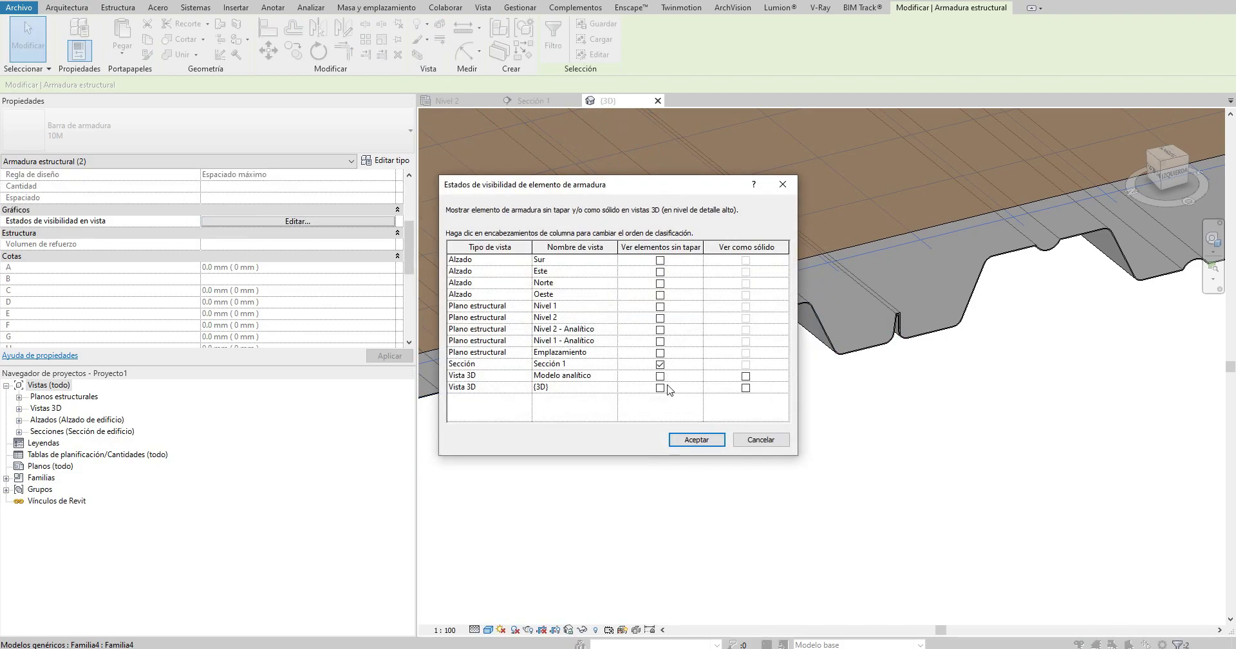
{"action": "left_click", "coordinate": [702, 443]}
{"action": "mouse_move", "coordinate": [736, 425]}
{"action": "middle_mouse_down", "text": "shift"}
{"action": "mouse_move", "coordinate": [767, 403]}
{"action": "mouse_move", "coordinate": [934, 453]}
{"action": "mouse_move", "coordinate": [886, 479]}
{"action": "mouse_move", "coordinate": [1007, 411]}
{"action": "mouse_move", "coordinate": [1024, 386]}
{"action": "mouse_move", "coordinate": [1025, 367]}
{"action": "mouse_move", "coordinate": [974, 292]}
{"action": "middle_mouse_up", "text": "shift"}
{"action": "scroll", "coordinate": [870, 399], "scroll_direction": "up", "scroll_amount": 5}
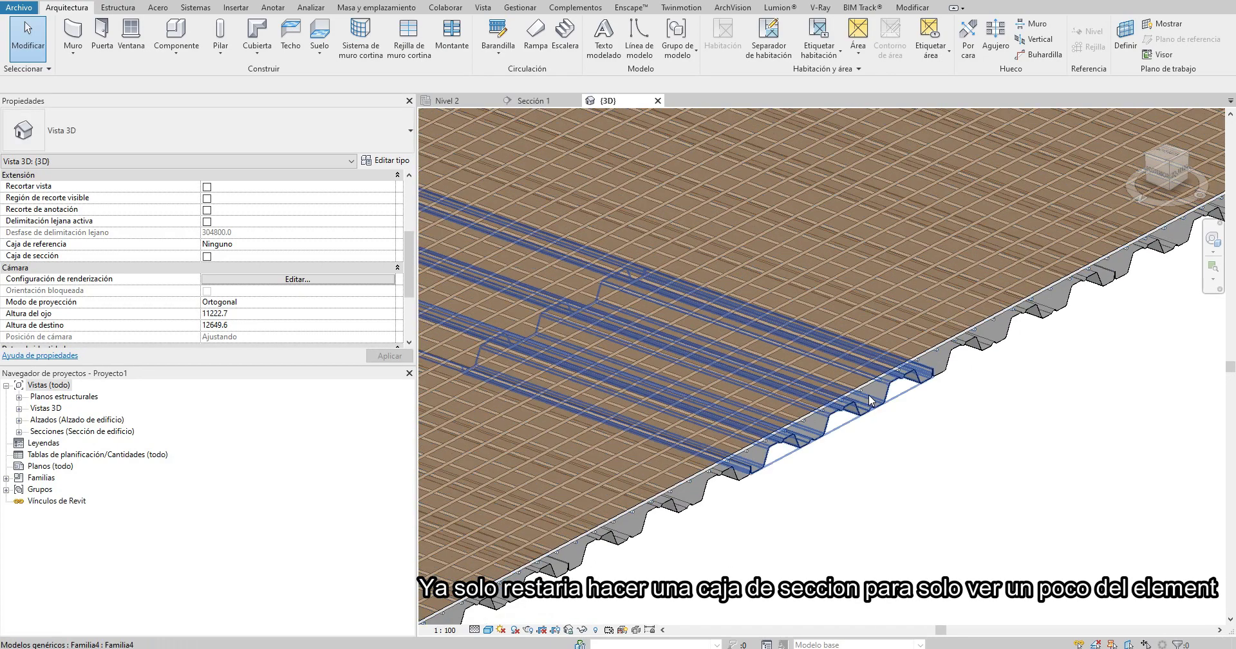
{"action": "scroll", "coordinate": [871, 399], "scroll_direction": "down", "scroll_amount": 8}
{"action": "scroll", "coordinate": [891, 417], "scroll_direction": "down", "scroll_amount": 2}
{"action": "scroll", "coordinate": [828, 334], "scroll_direction": "up", "scroll_amount": 4}
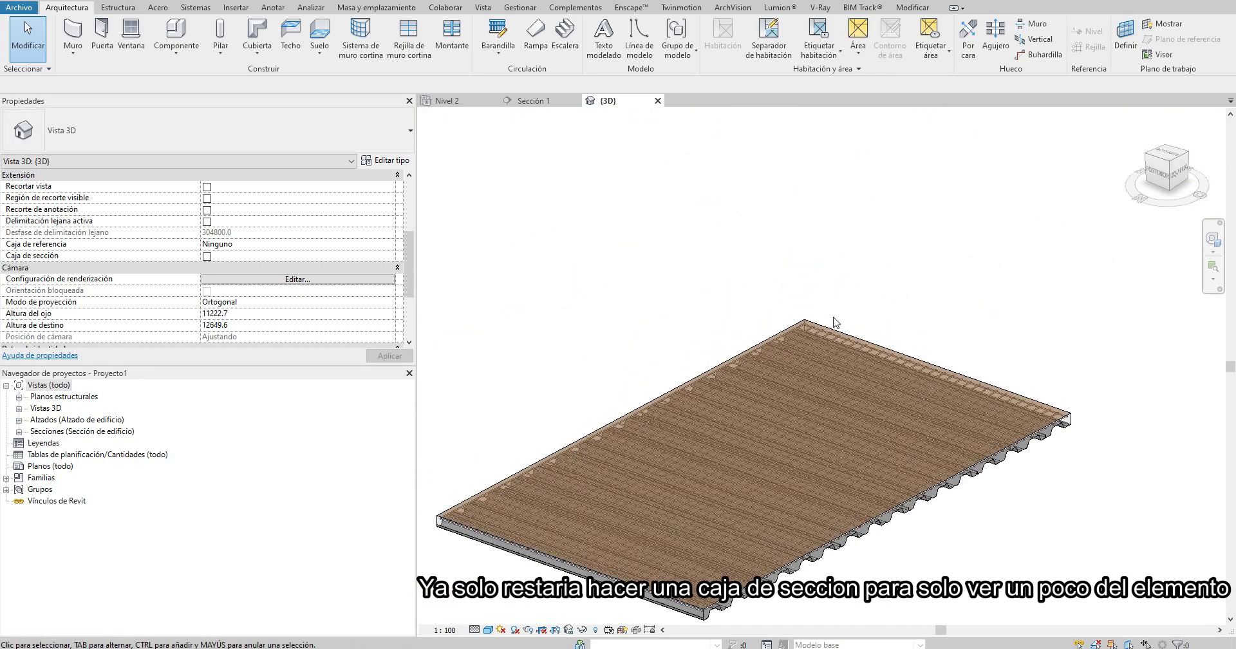
Step: Add a section box around the selected floor slab and pull its far face in
{"action": "left_click", "coordinate": [835, 323]}
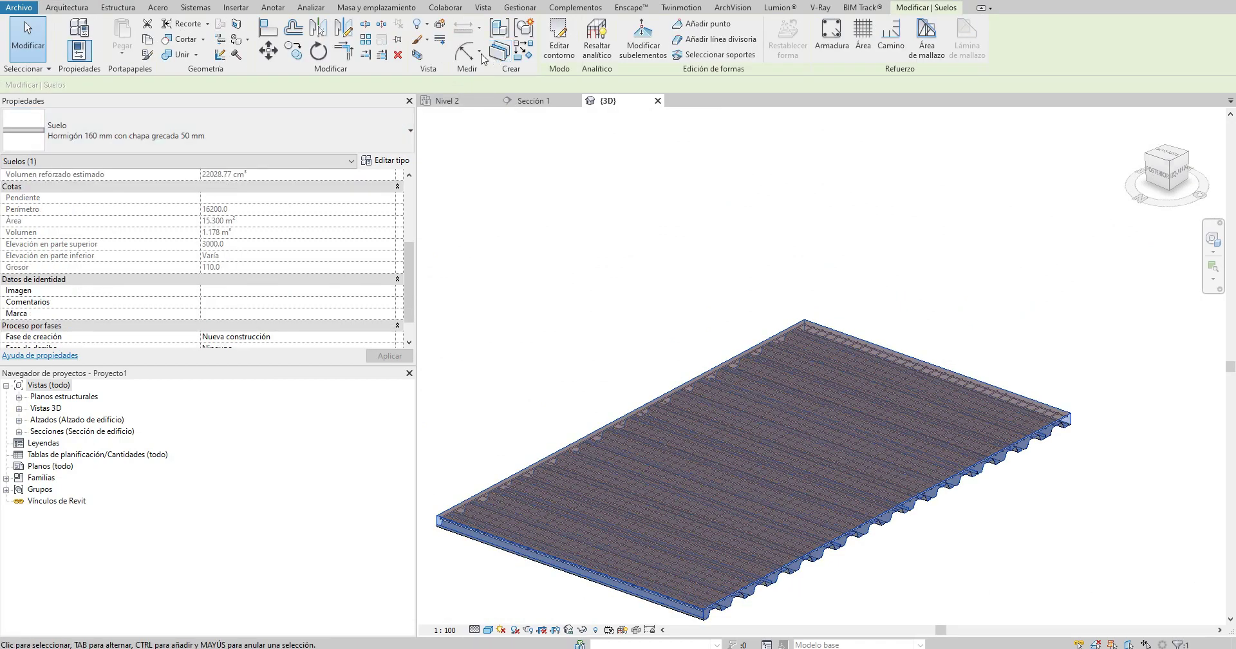
{"action": "left_click", "coordinate": [414, 60]}
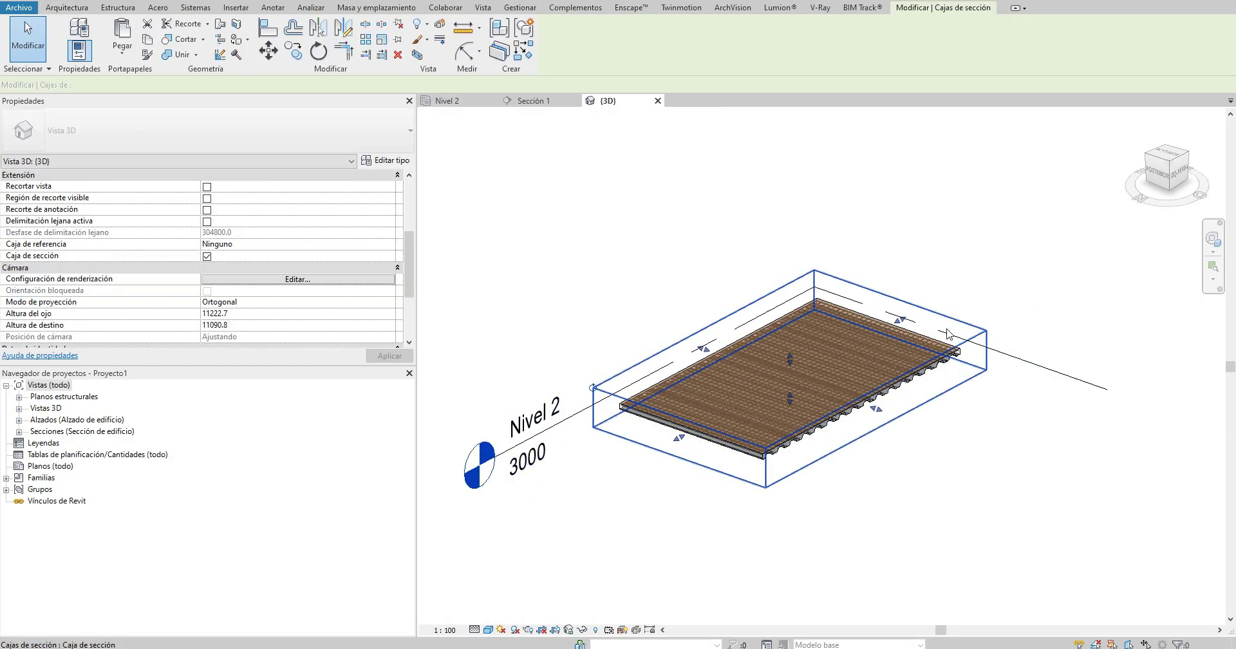
{"action": "left_click_drag", "start_coordinate": [885, 315], "coordinate": [826, 349]}
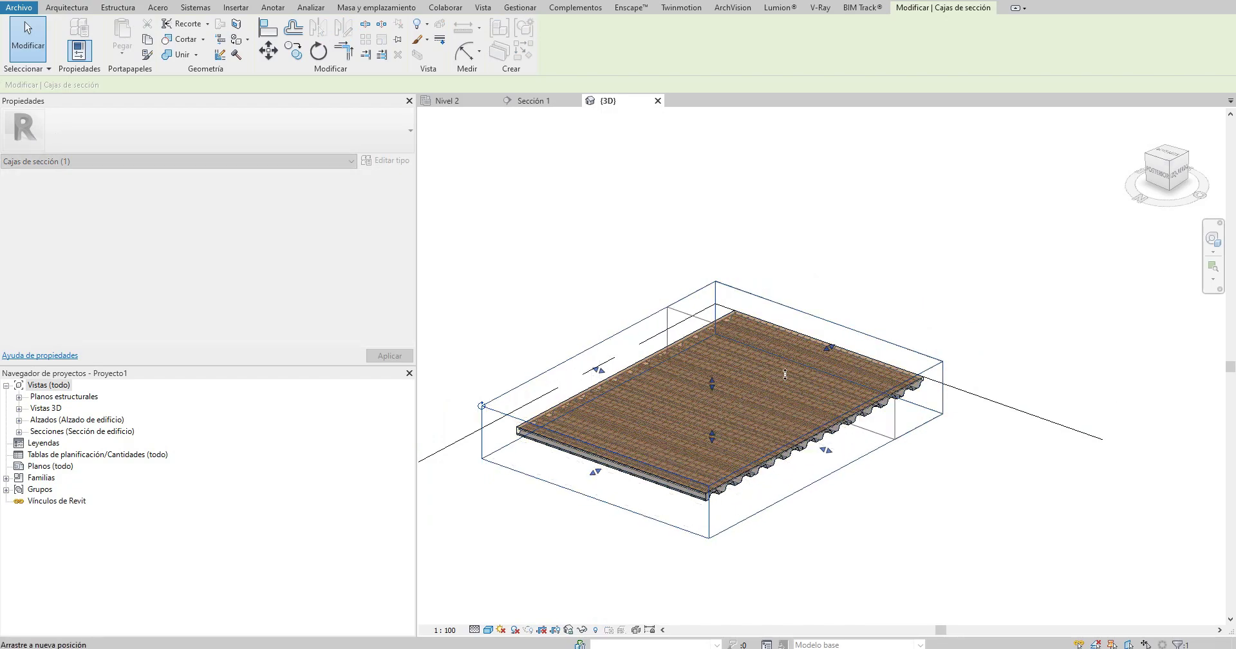
Step: Drag the section box's side faces inward until only a small slab piece remains
{"action": "middle_click_drag", "start_coordinate": [784, 374], "coordinate": [623, 341], "text": "shift"}
{"action": "scroll", "coordinate": [624, 341], "scroll_direction": "up", "scroll_amount": 3}
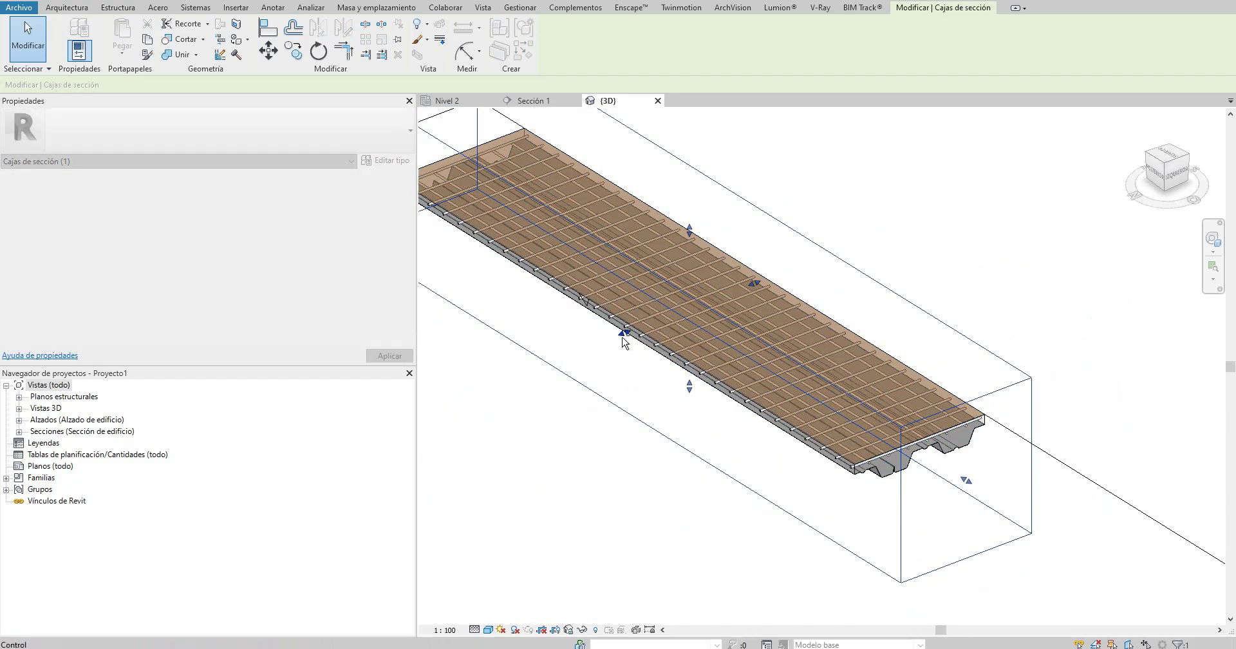
{"action": "left_click_drag", "start_coordinate": [623, 341], "coordinate": [553, 364]}
{"action": "scroll", "coordinate": [553, 368], "scroll_direction": "down", "scroll_amount": 1}
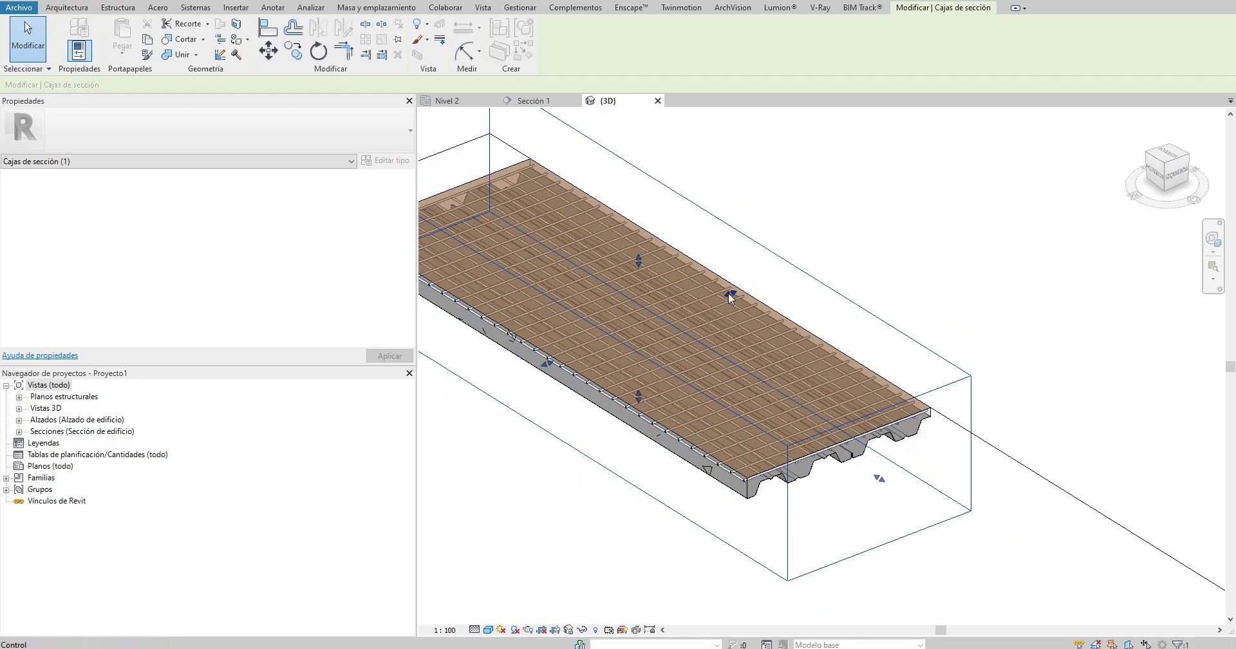
{"action": "left_click_drag", "start_coordinate": [724, 294], "coordinate": [709, 302]}
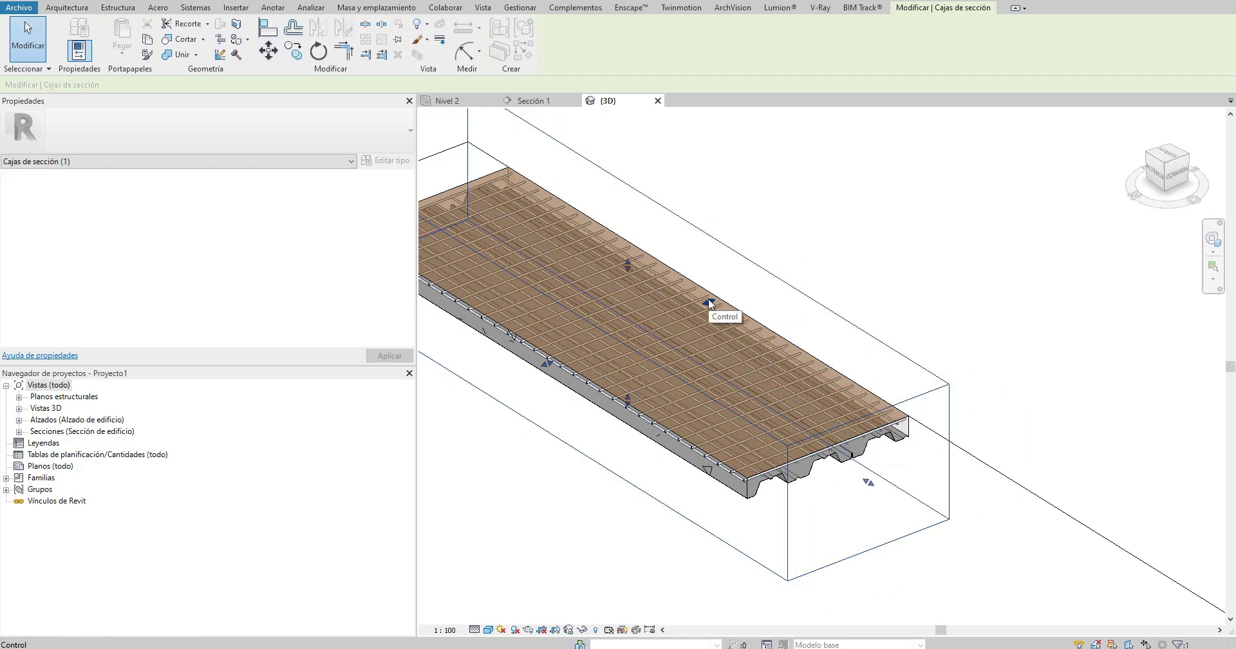
{"action": "middle_click_drag", "start_coordinate": [725, 314], "coordinate": [822, 349]}
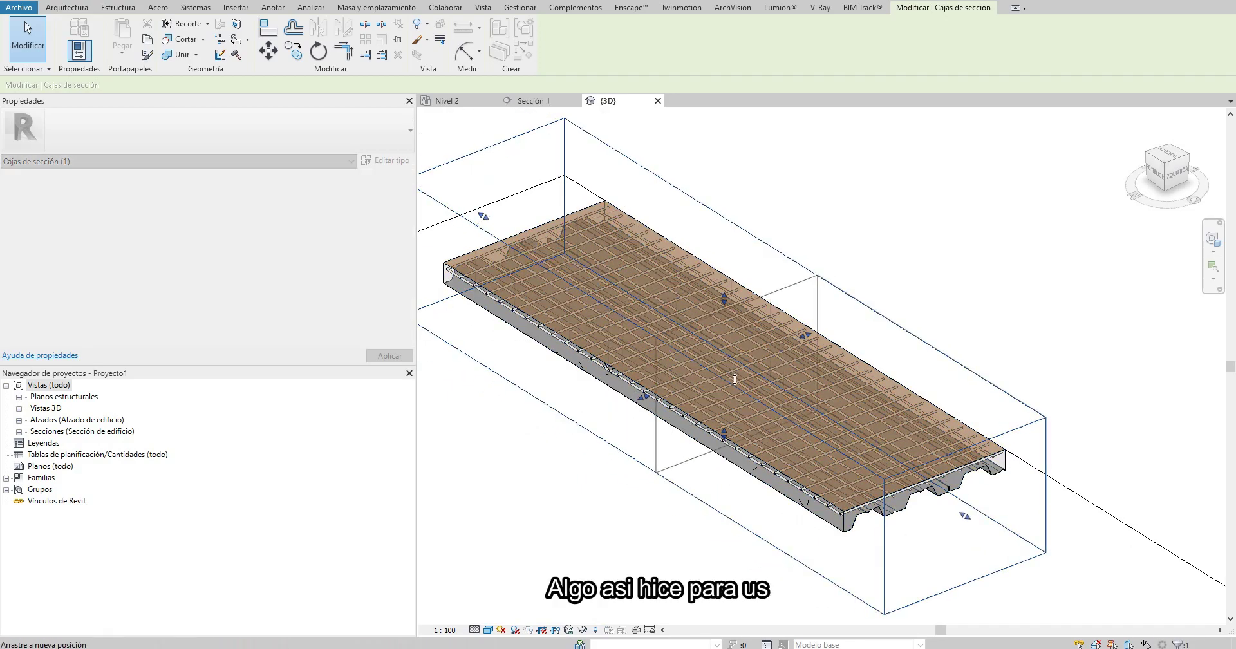
{"action": "left_click_drag", "start_coordinate": [734, 380], "coordinate": [735, 381]}
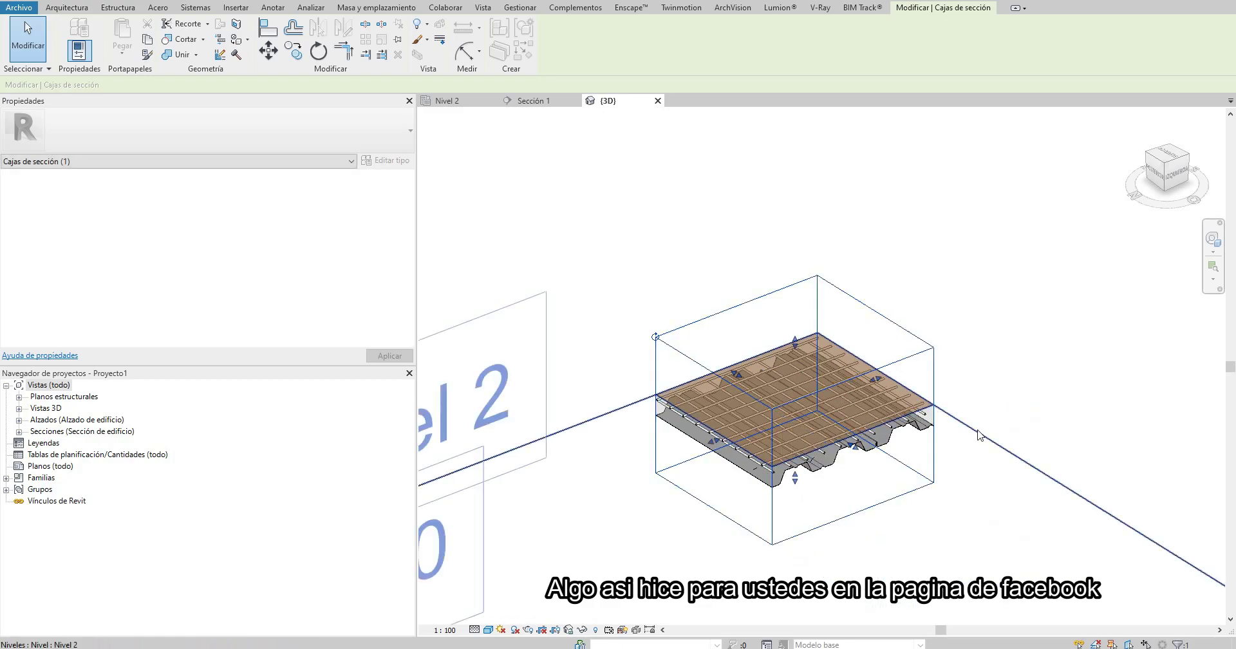
Step: Change the {3D} view scale from 1 : 100 to 1 : 10, leaving the section box deselected
{"action": "left_click", "coordinate": [966, 489]}
{"action": "scroll", "coordinate": [837, 451], "scroll_direction": "up", "scroll_amount": 2}
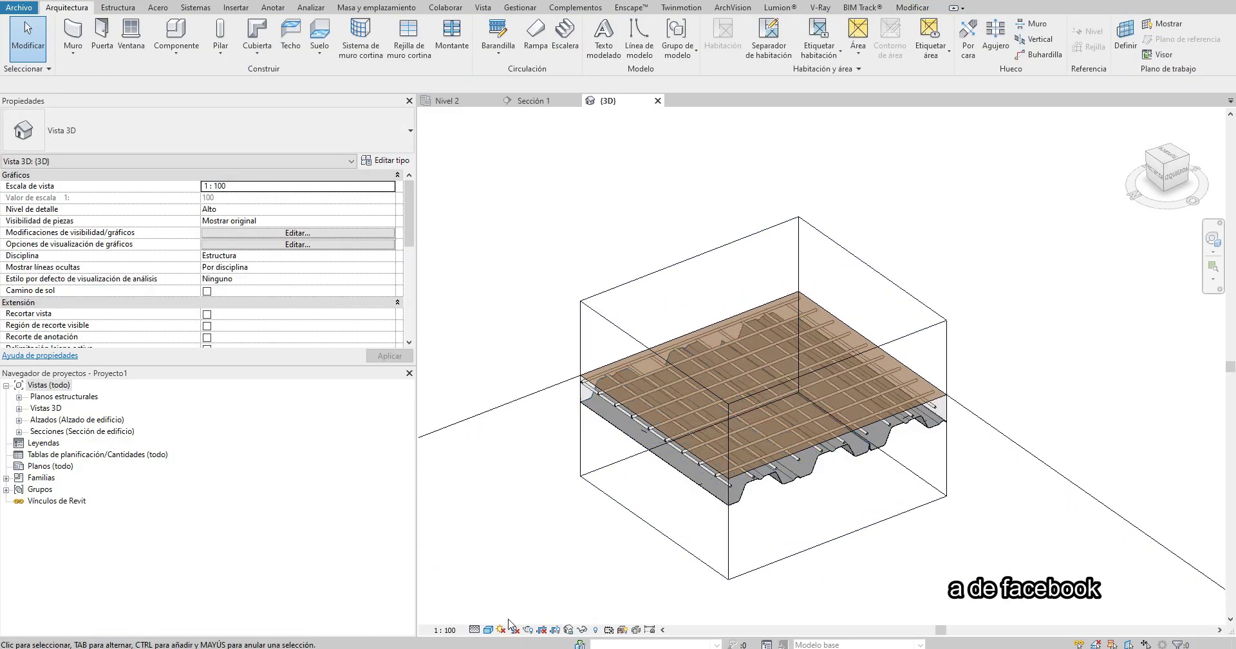
{"action": "left_click", "coordinate": [489, 630]}
{"action": "left_click", "coordinate": [505, 591]}
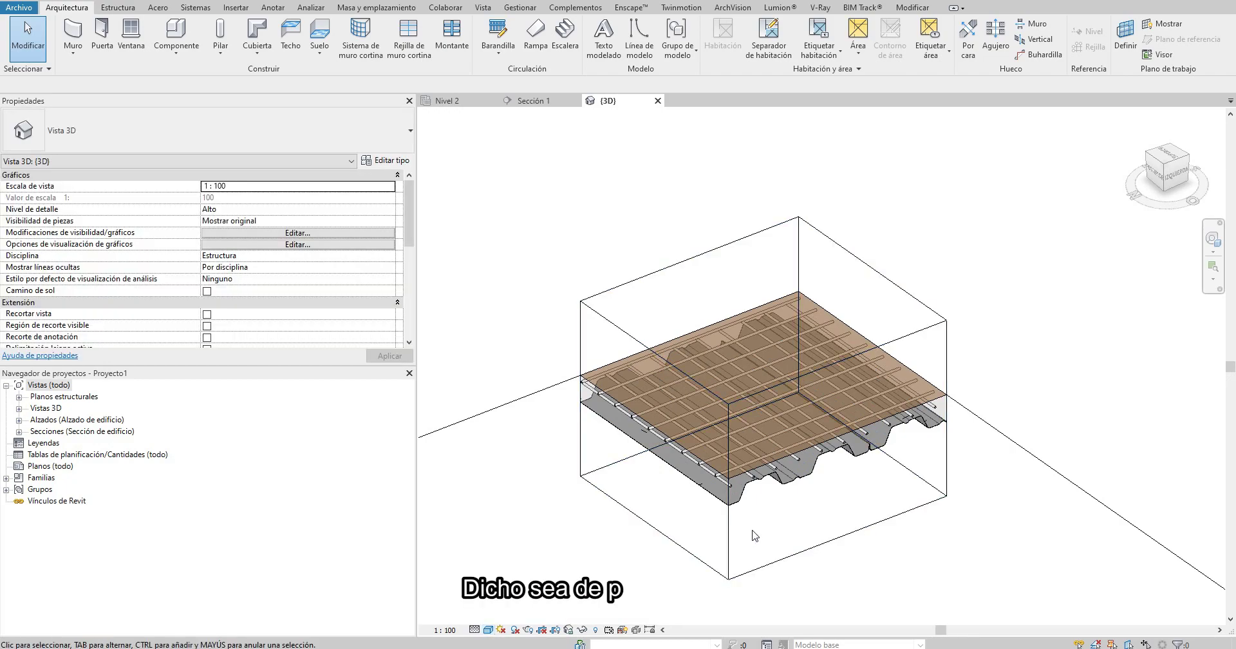
{"action": "middle_click_drag", "start_coordinate": [757, 536], "coordinate": [796, 469]}
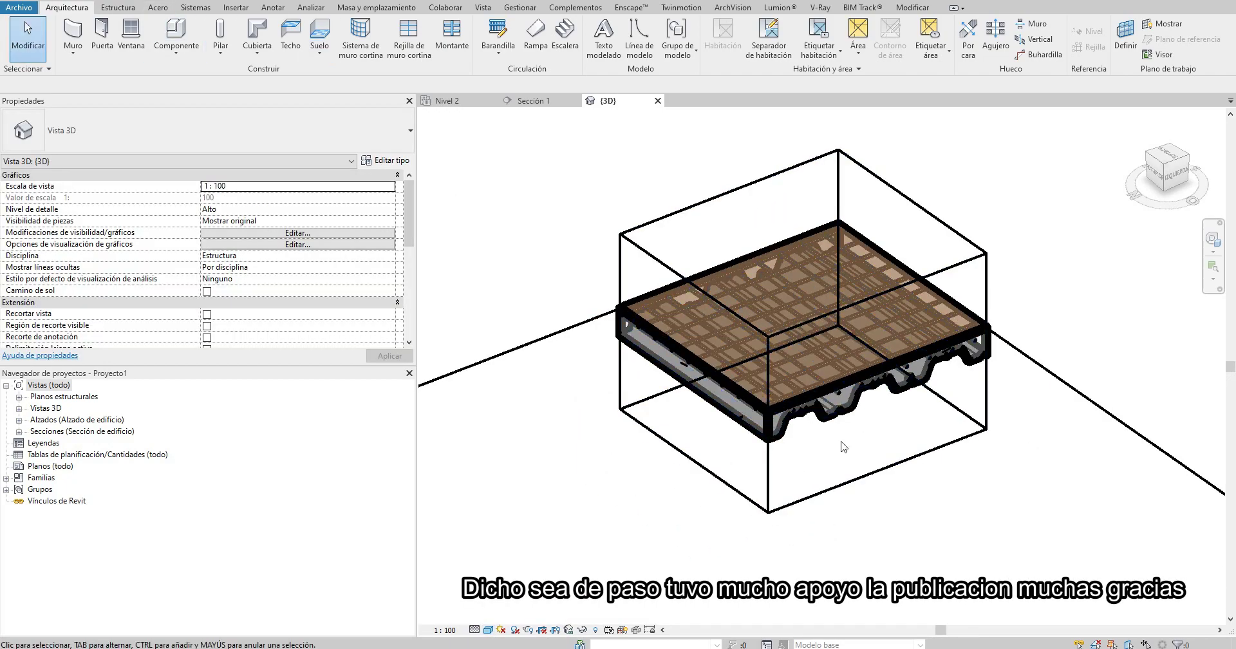
{"action": "left_click", "coordinate": [444, 629]}
{"action": "left_click", "coordinate": [461, 518]}
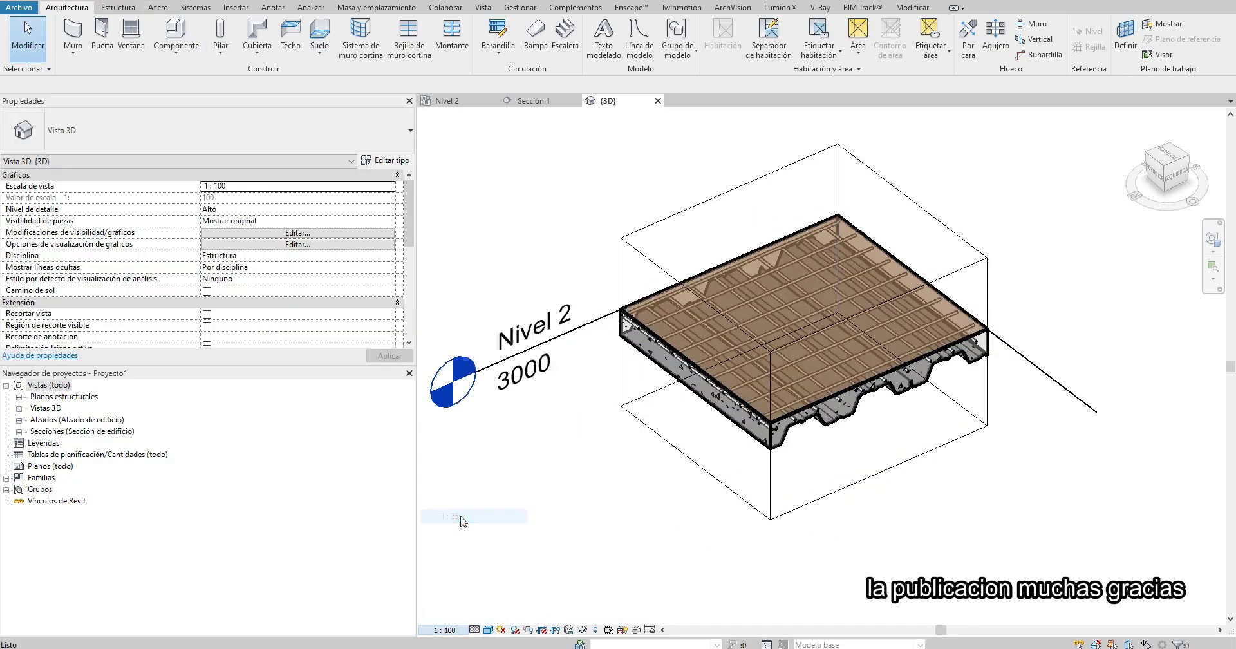
{"action": "left_click", "coordinate": [446, 631]}
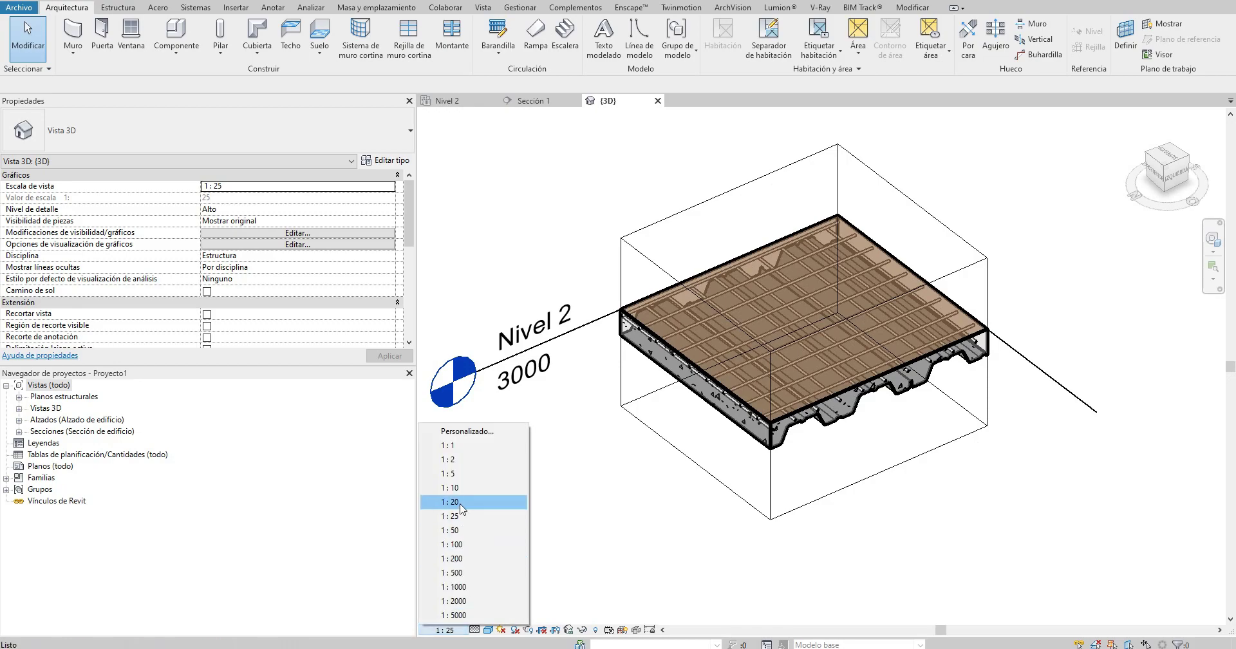
{"action": "left_click", "coordinate": [456, 488]}
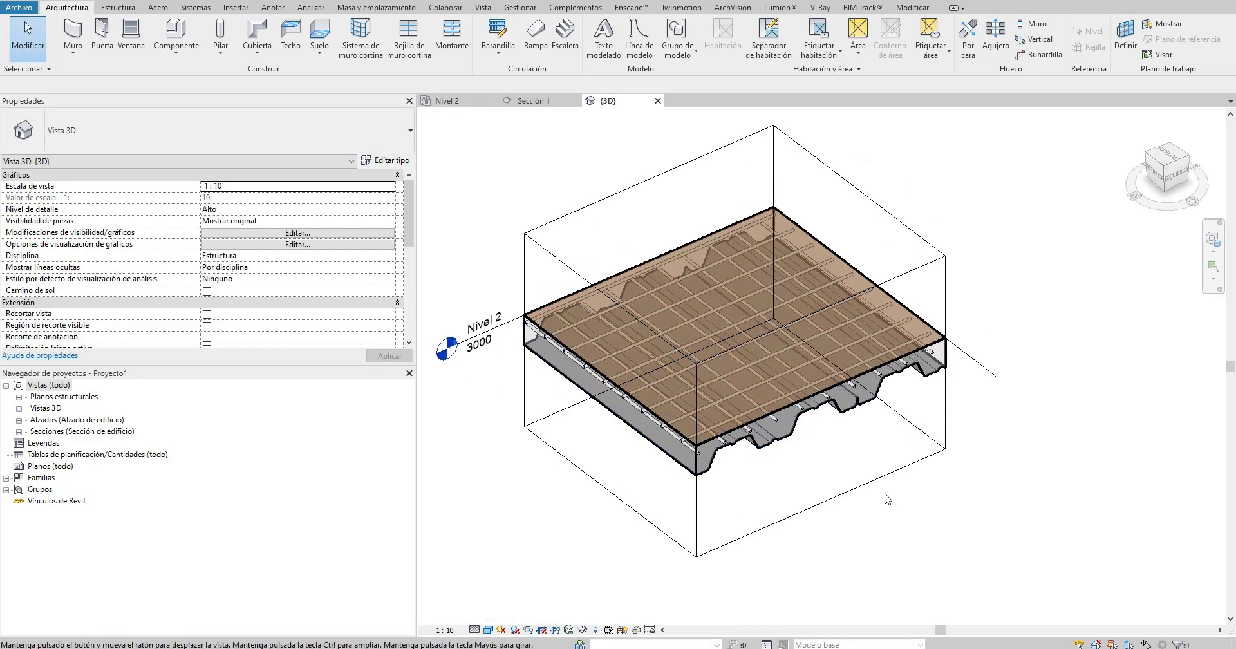
{"action": "middle_click_drag", "start_coordinate": [869, 465], "coordinate": [887, 489]}
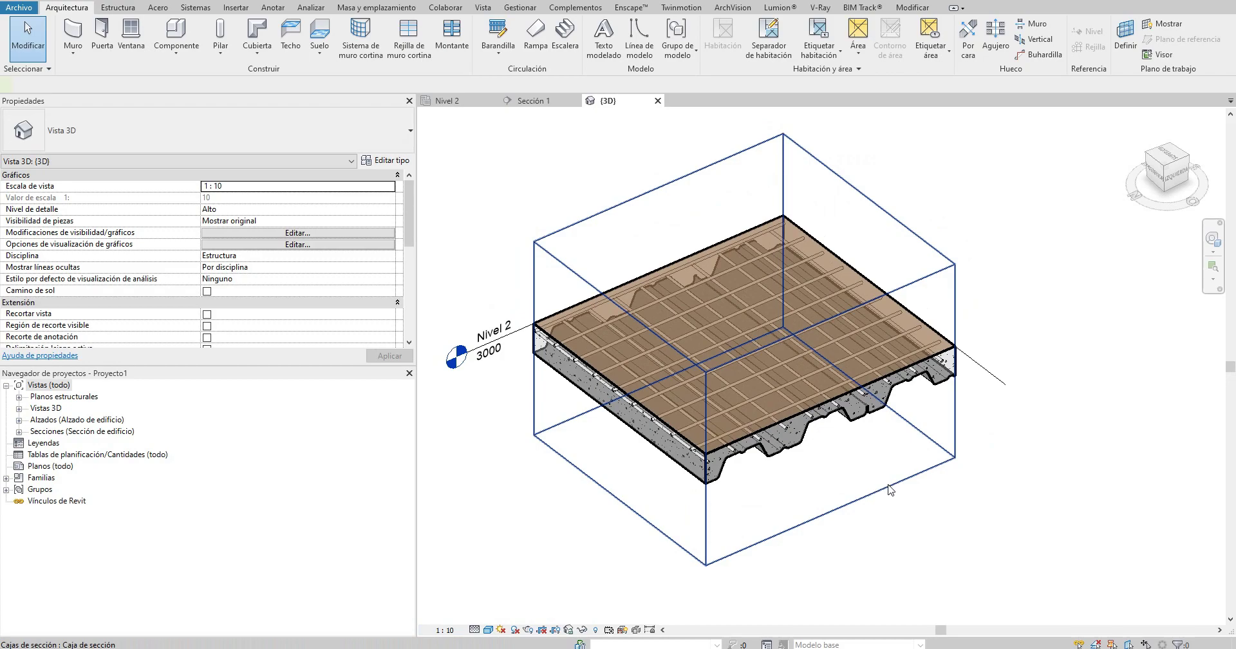
{"action": "left_click", "coordinate": [890, 489]}
{"action": "key", "text": "Escape"}
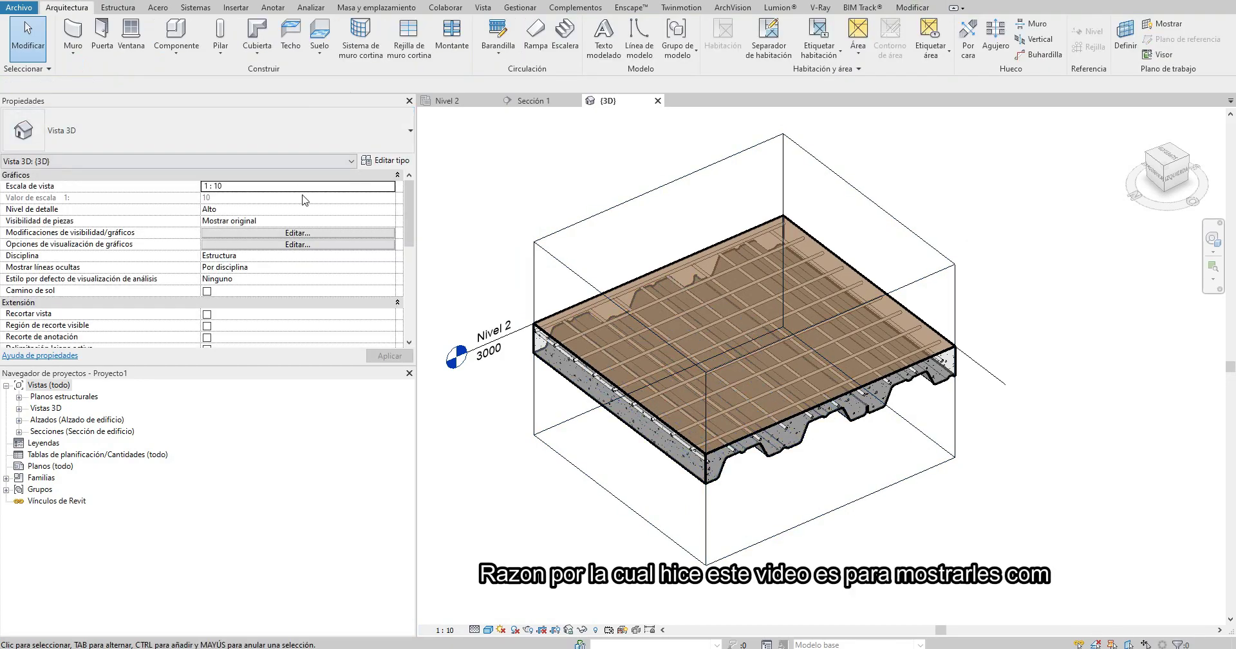
Step: In Visibility/Graphics Overrides, uncheck Cajas de sección under Categorías de anotación and confirm
{"action": "left_click", "coordinate": [300, 235]}
{"action": "left_click", "coordinate": [127, 114]}
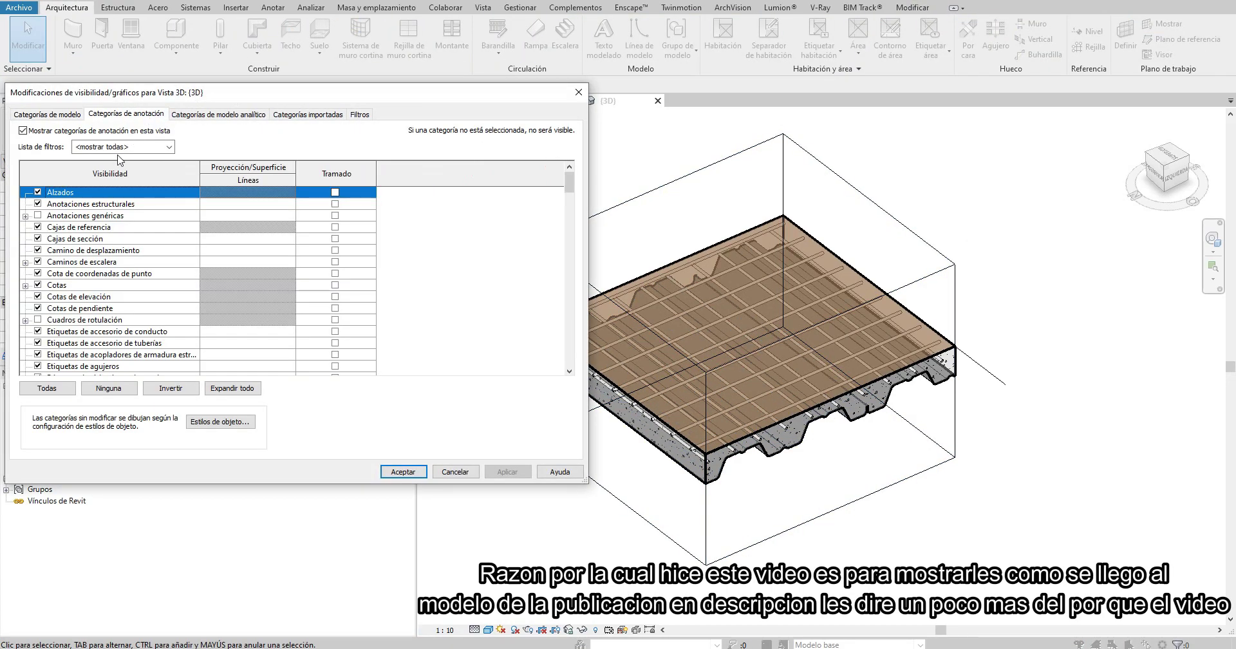
{"action": "left_click", "coordinate": [38, 239]}
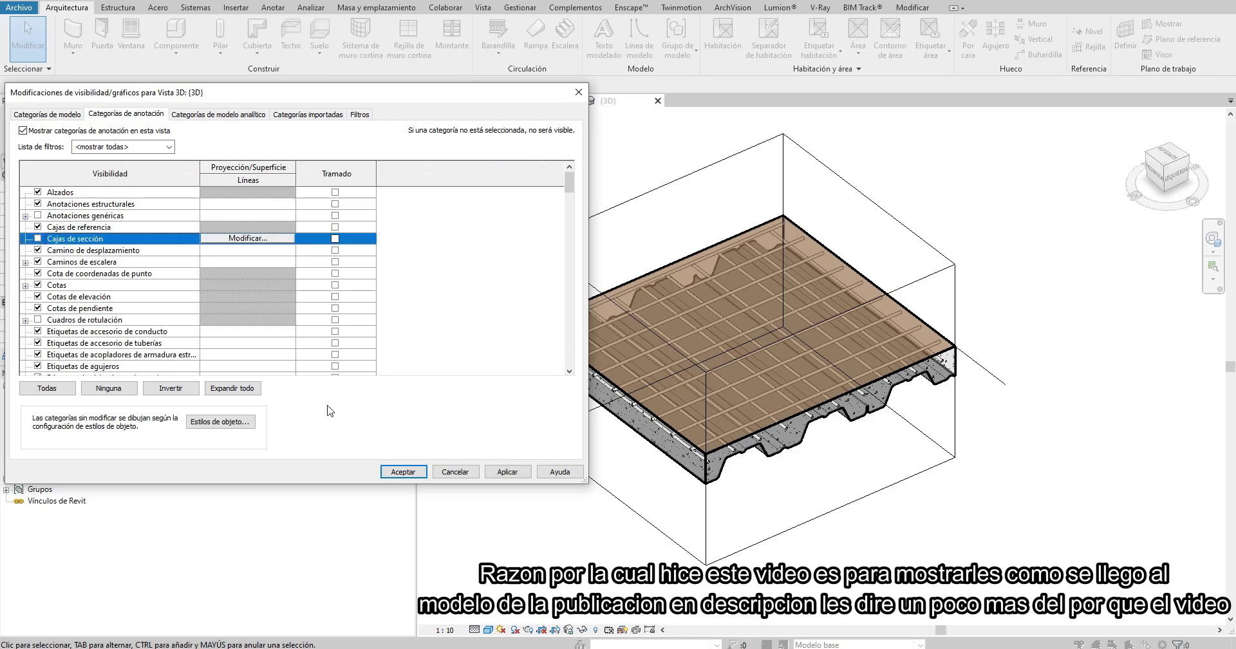
{"action": "left_click", "coordinate": [403, 472]}
{"action": "mouse_move", "coordinate": [708, 480]}
{"action": "middle_mouse_down", "text": "shift"}
{"action": "mouse_move", "coordinate": [845, 475]}
{"action": "mouse_move", "coordinate": [869, 374]}
{"action": "mouse_move", "coordinate": [883, 465]}
{"action": "middle_mouse_up", "text": "shift"}
{"action": "scroll", "coordinate": [868, 493], "scroll_direction": "up", "scroll_amount": 2}
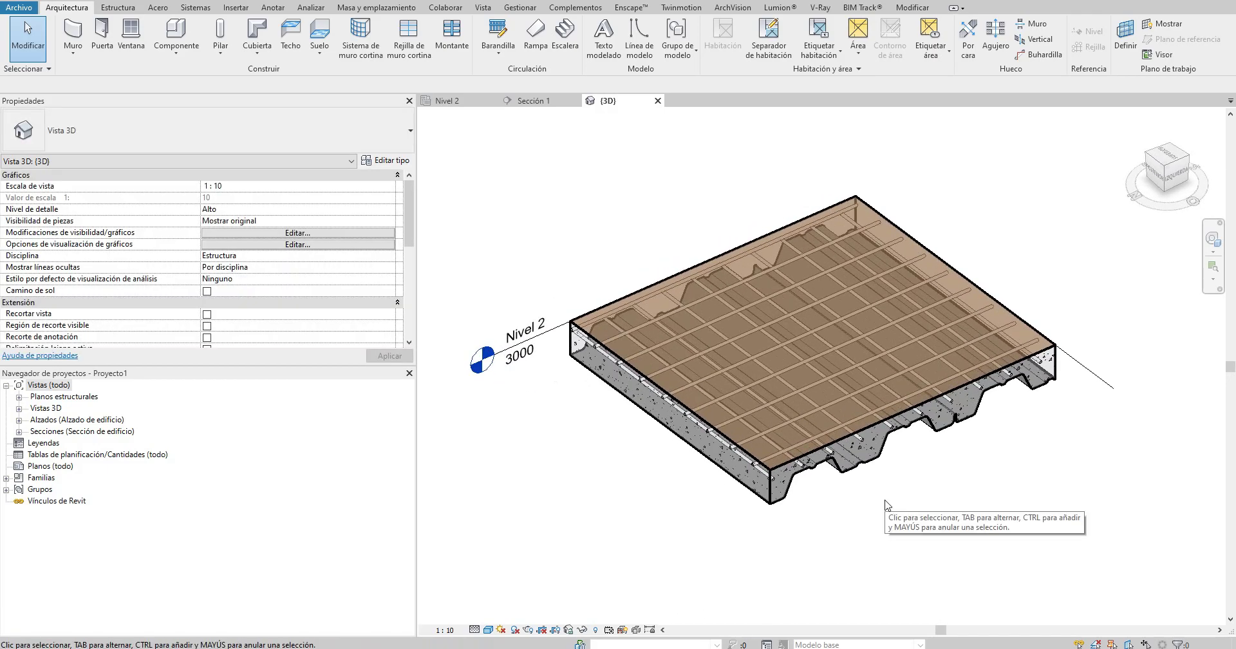